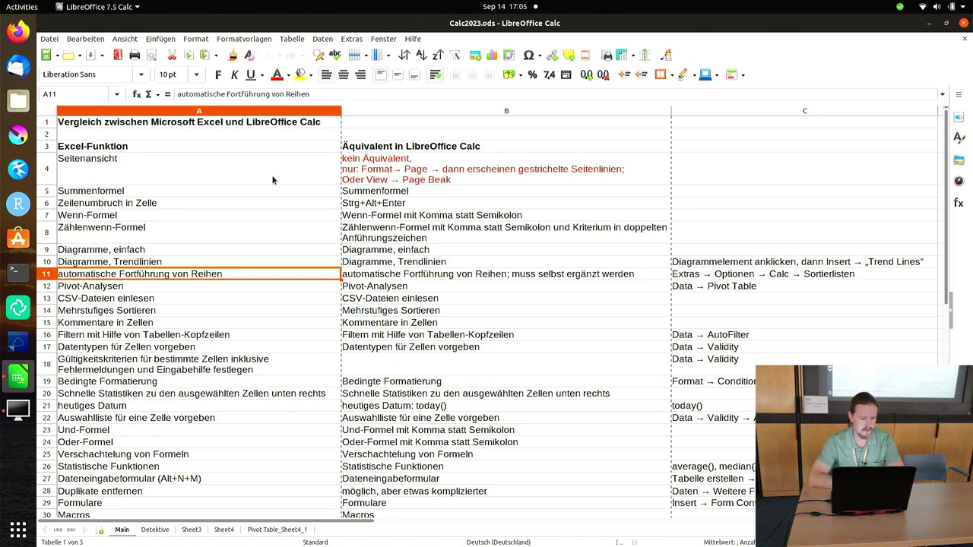
- Select cell B4, next to the Seitenansicht entry in A4, and open the Format menu
click(273, 179)
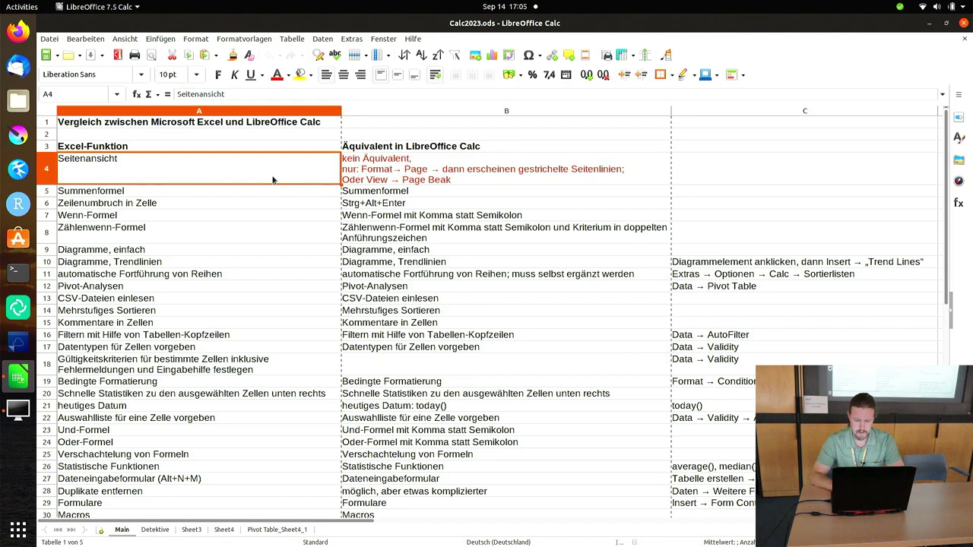
key(Right)
key(Left)
key(Right)
key(Left)
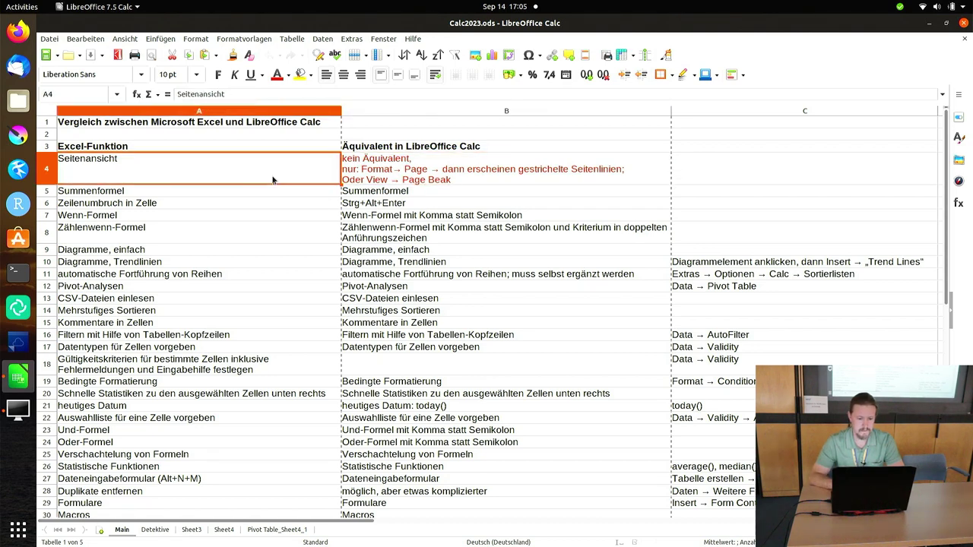
key(Right)
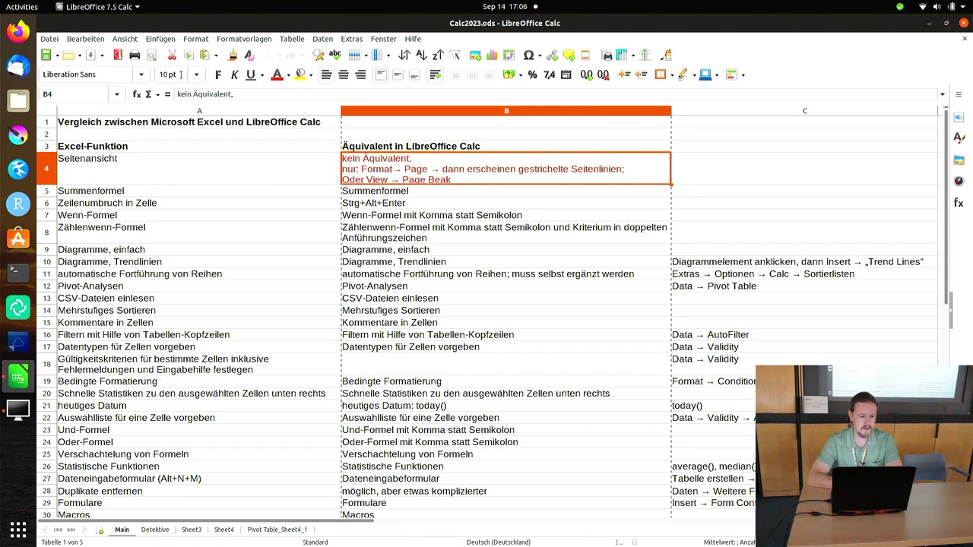
click(196, 39)
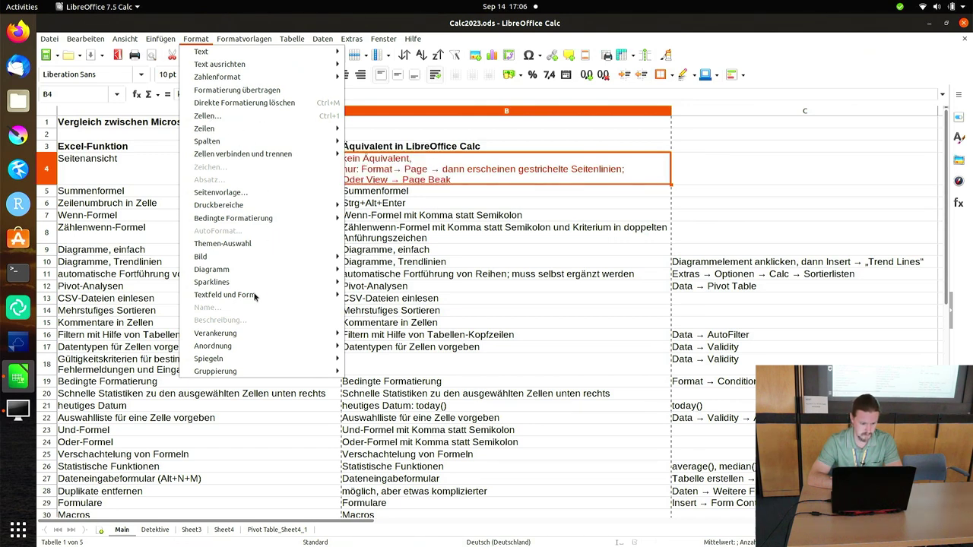
- Review the Standard page style's Seite, Umrandung and Verwalten tabs, then cancel without changes
mouse_move(252, 330)
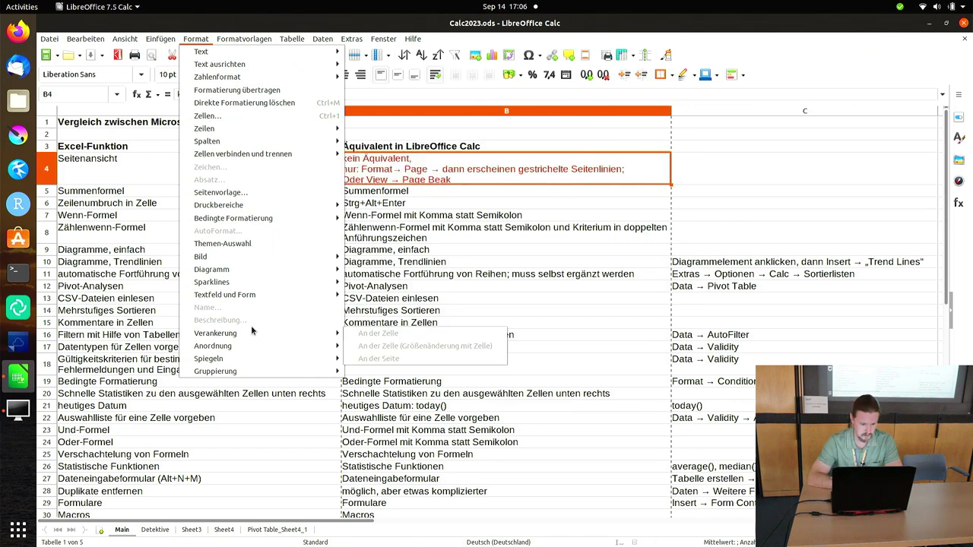
click(300, 191)
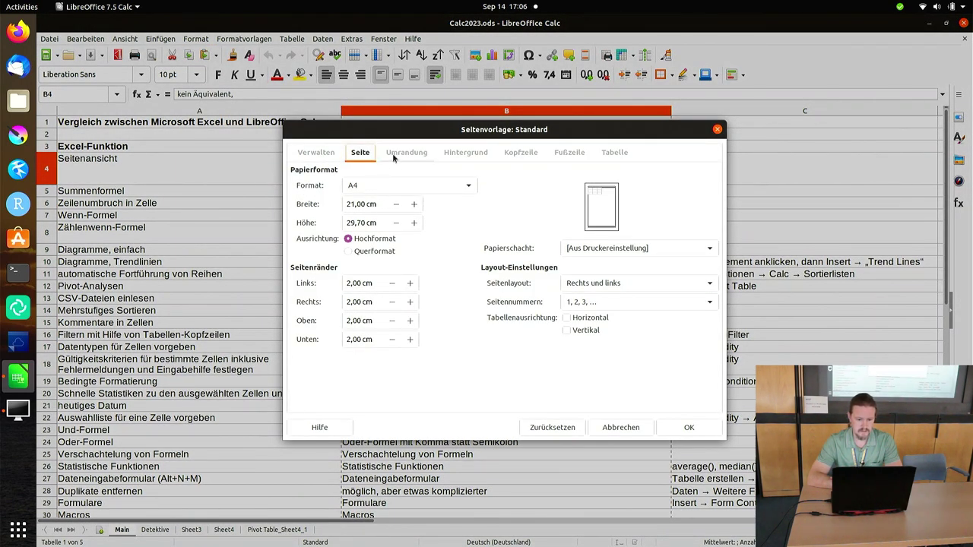
click(393, 155)
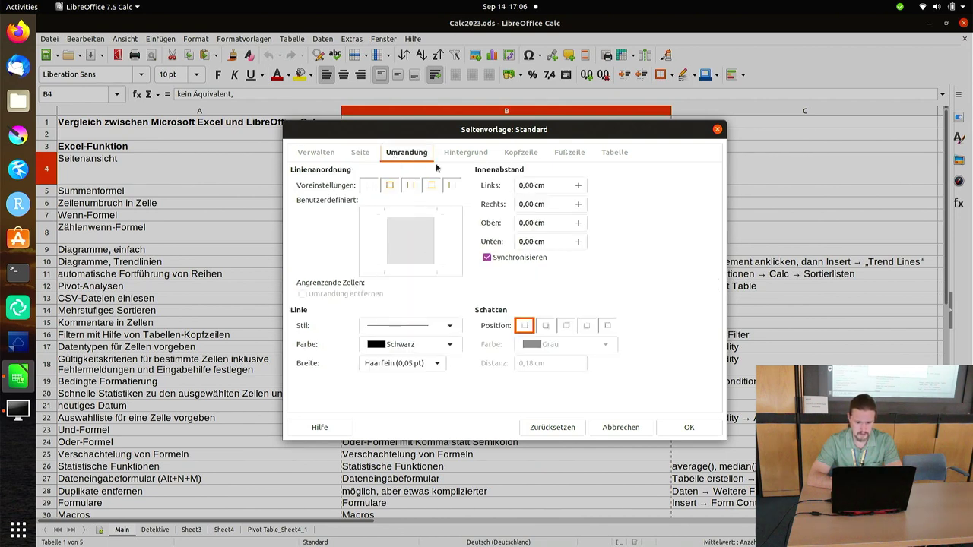
click(327, 152)
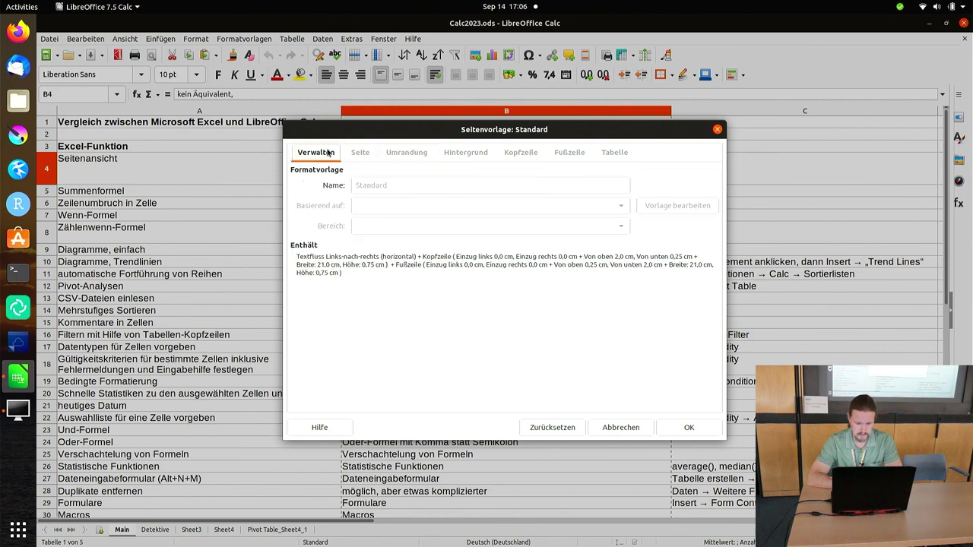
click(361, 154)
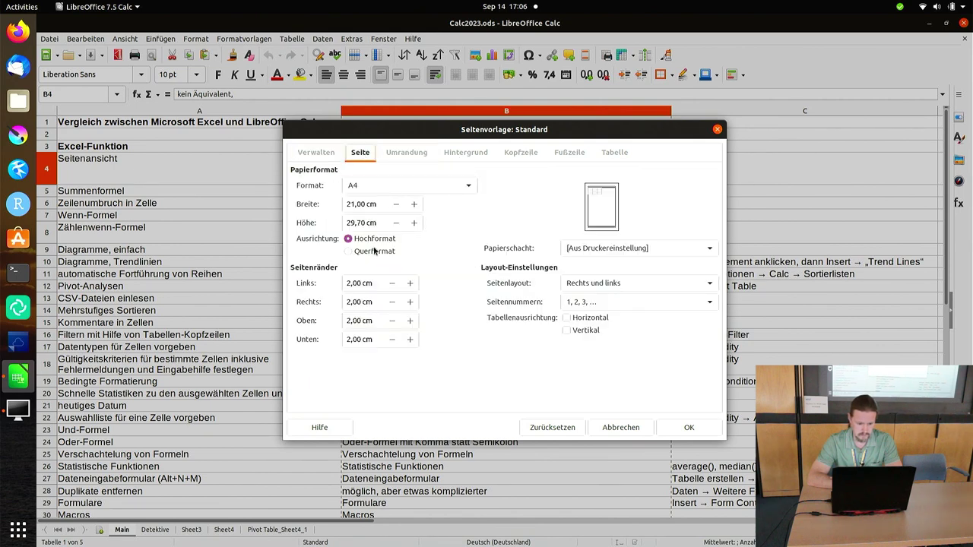
click(617, 428)
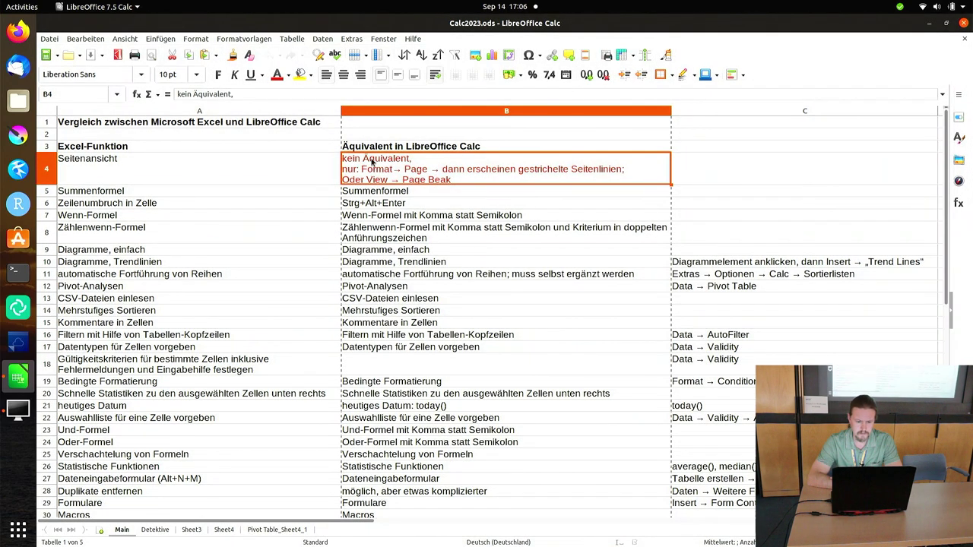
- Set cell B4 as the sheet's print range via Format > Druckbereiche > Festlegen
click(297, 40)
click(297, 40)
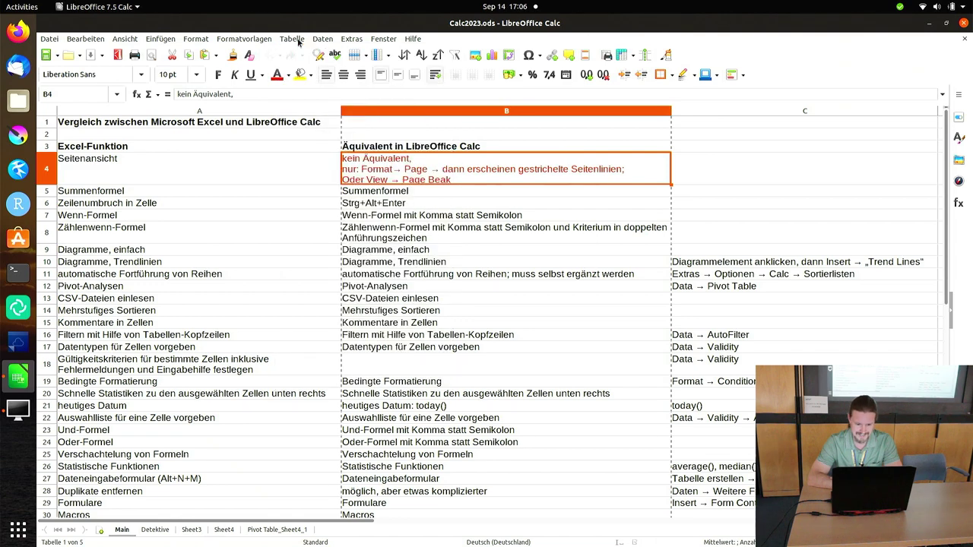
click(297, 39)
mouse_move(208, 42)
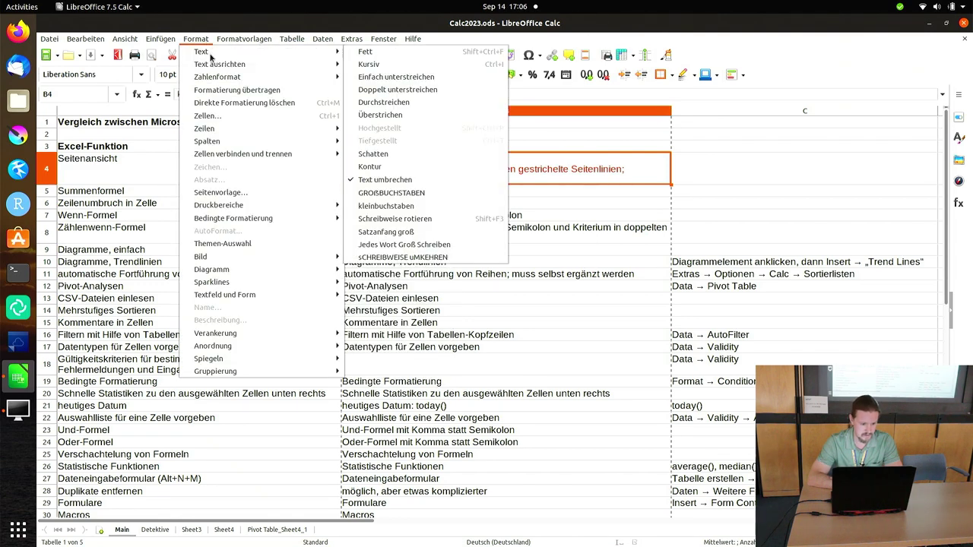
mouse_move(257, 74)
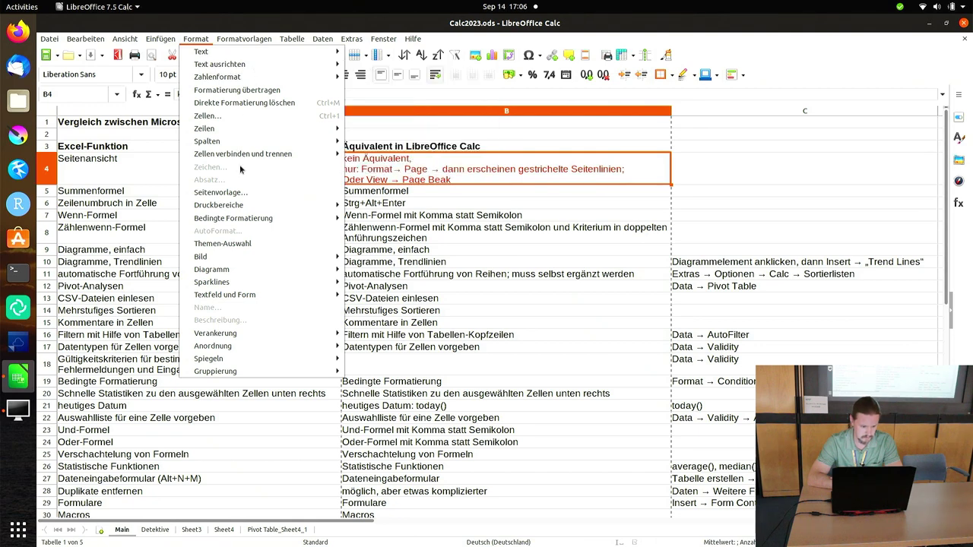
mouse_move(243, 205)
mouse_move(244, 260)
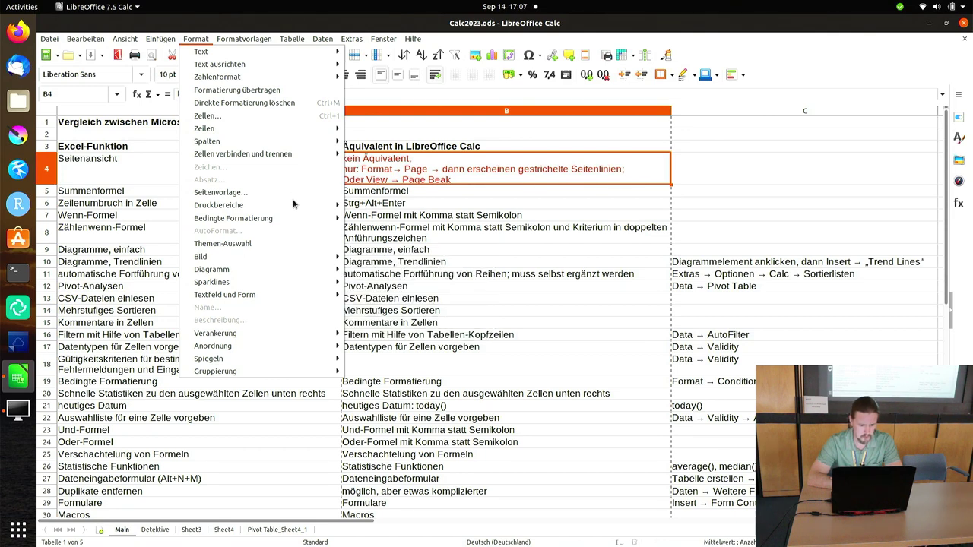
mouse_move(294, 206)
click(352, 207)
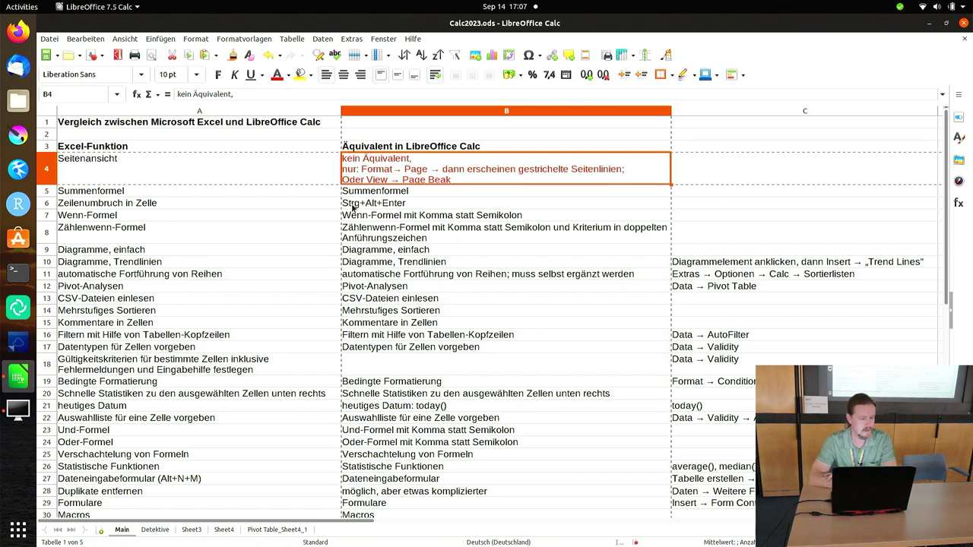
- Click through cells B6, B4 and A4 in the comparison table
click(352, 208)
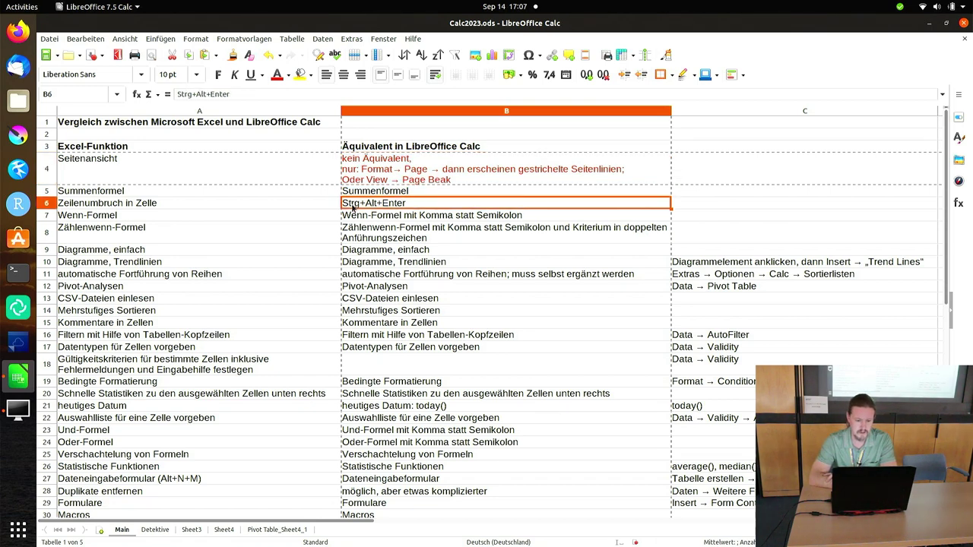
click(379, 174)
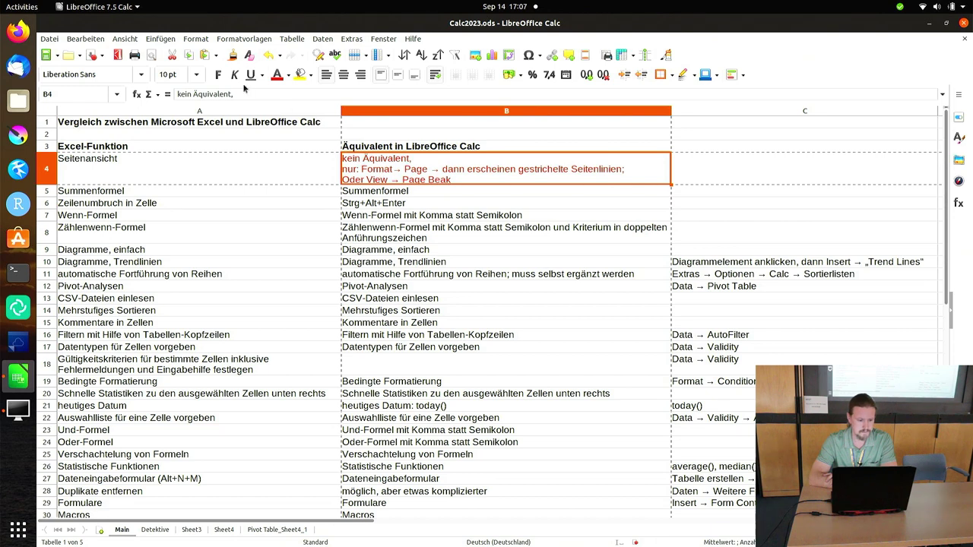
scroll(221, 144, down, 1)
scroll(213, 160, up, 1)
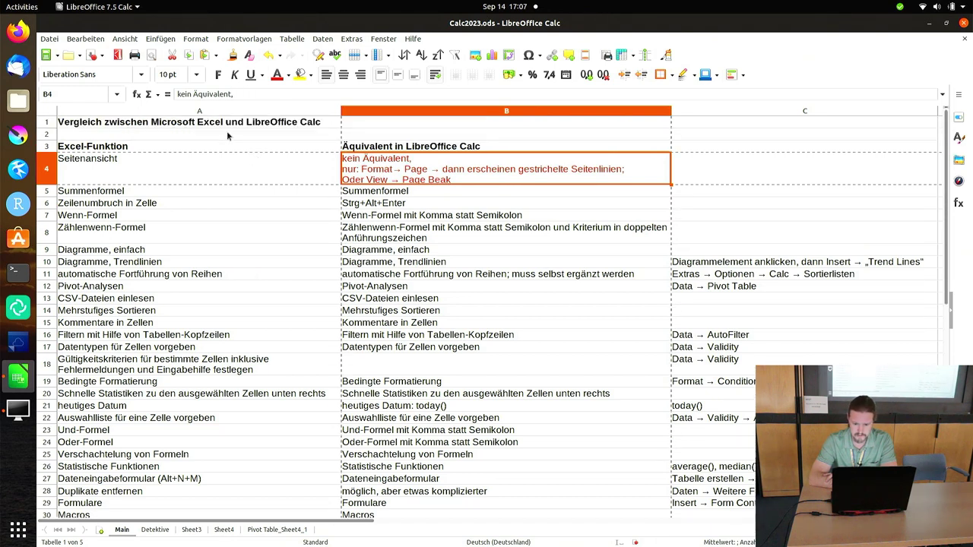
click(202, 181)
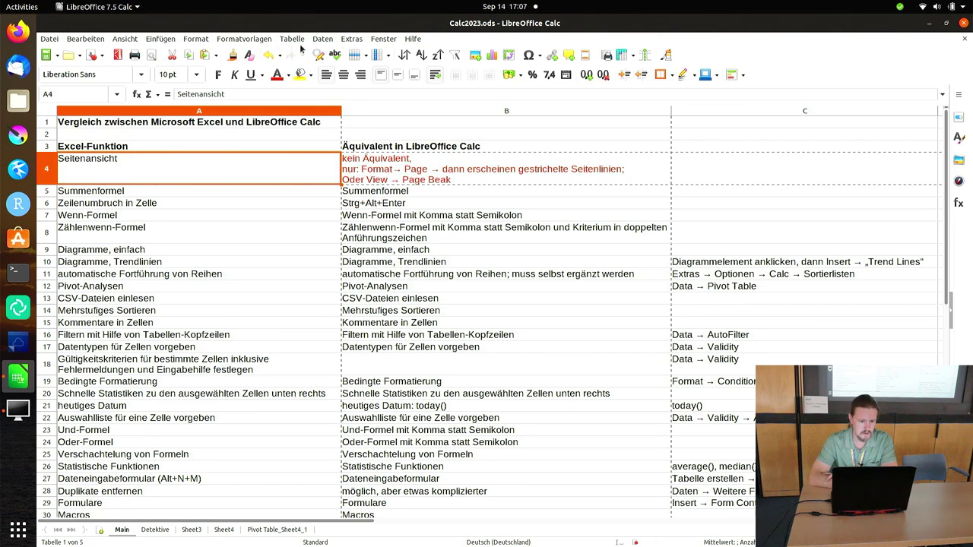
- Browse the Formatvorlagen menu, then move across to the Bearbeiten and Datei menus
click(243, 39)
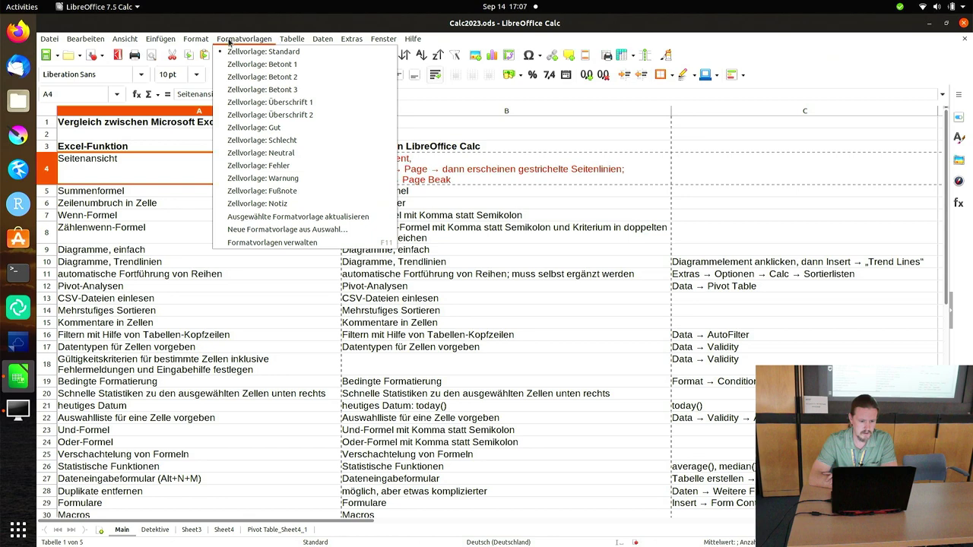
mouse_move(128, 41)
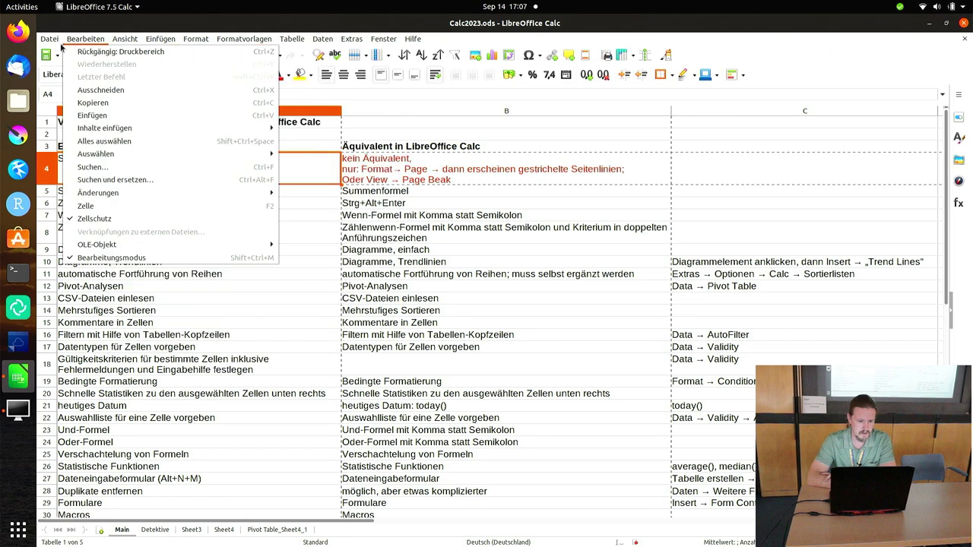
mouse_move(49, 40)
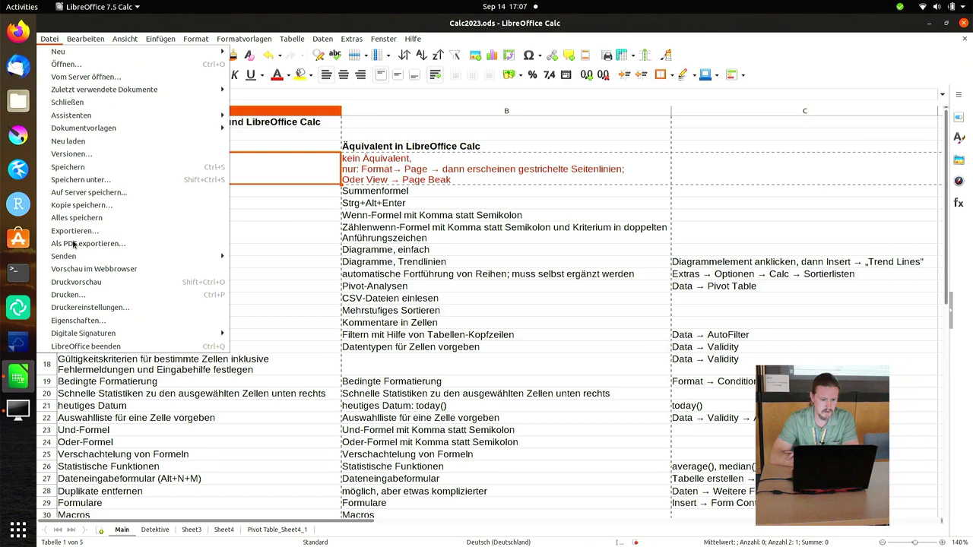
- Preview the printed B4 page with its margins shown, then close the preview
click(85, 283)
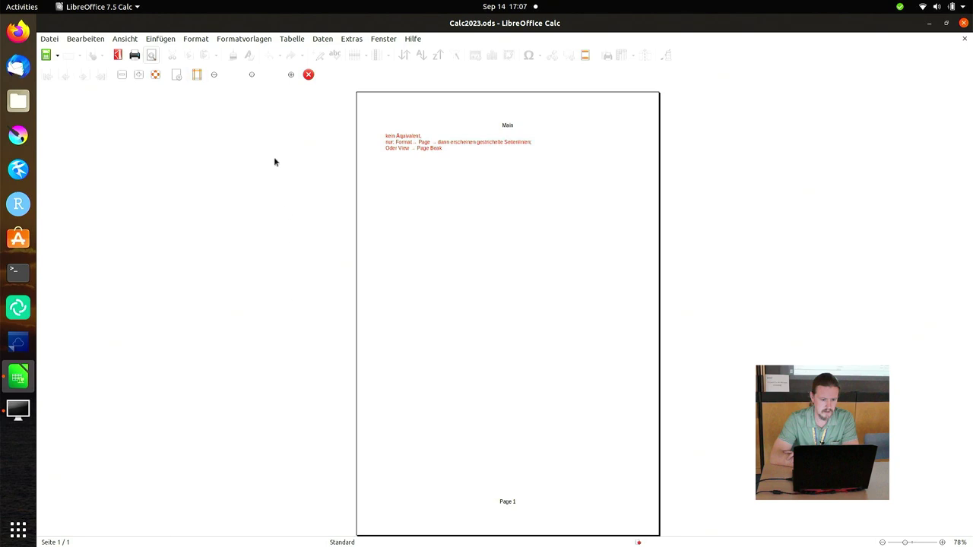
click(197, 75)
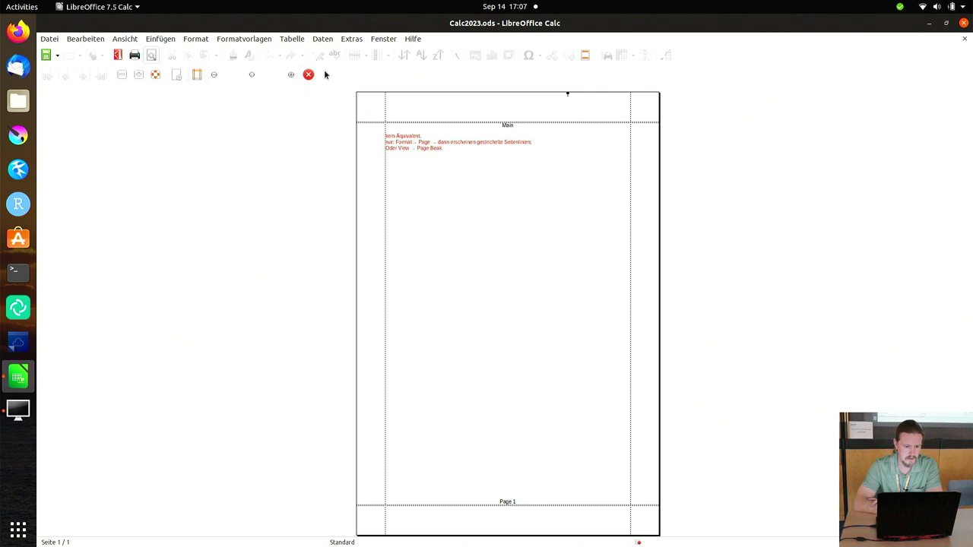
click(309, 75)
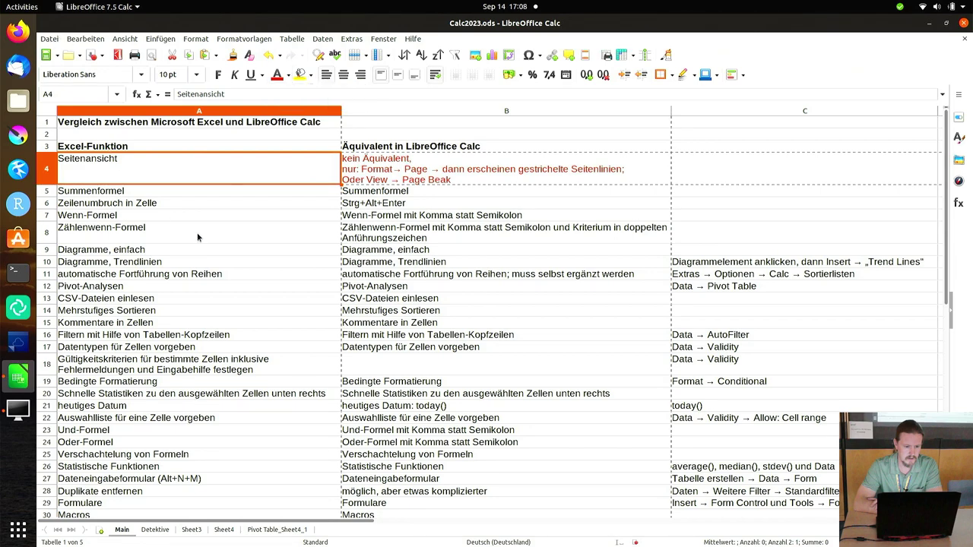
- Scroll around the sheet and narrow the sheet tab bar at the bottom
scroll(197, 237, down, 3)
scroll(197, 237, down, 1)
scroll(197, 237, down, 7)
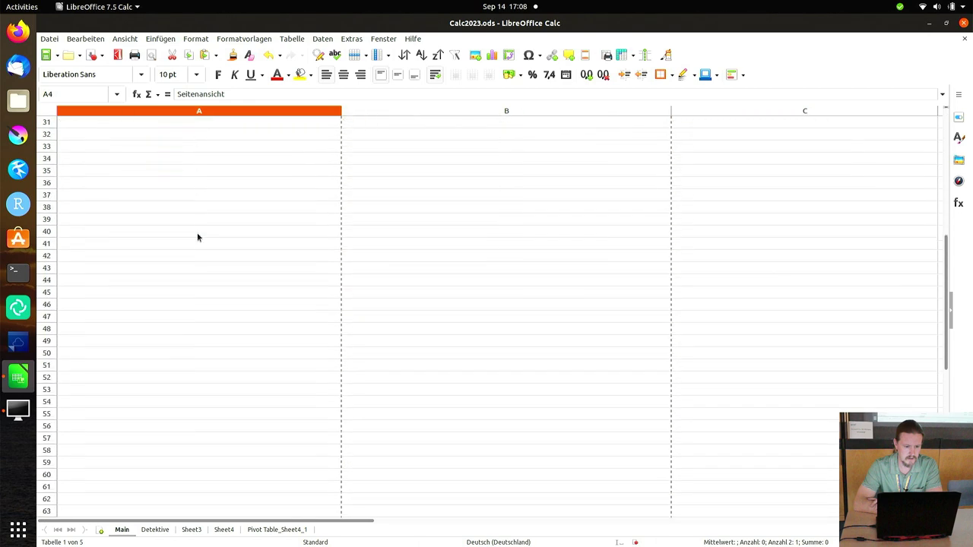
scroll(196, 237, up, 11)
scroll(197, 237, right, 5)
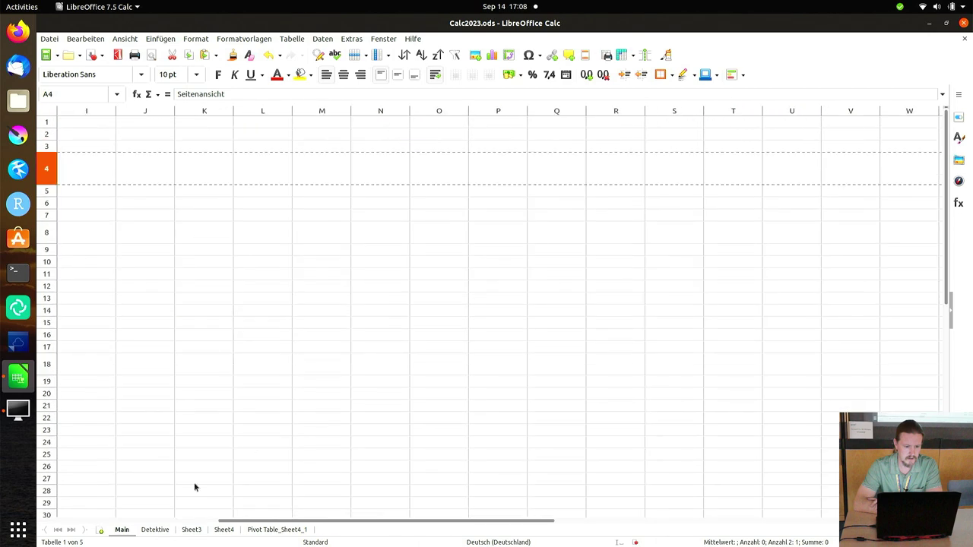
click(112, 522)
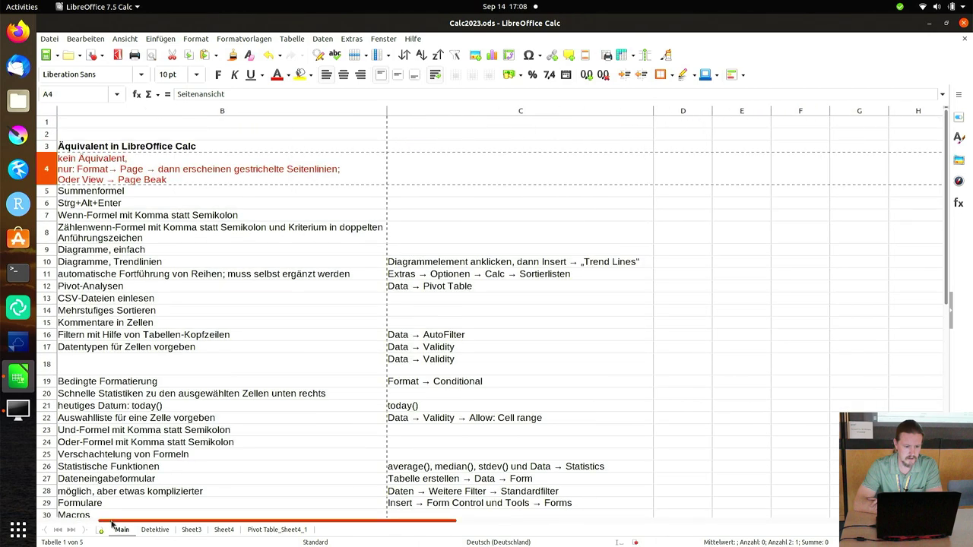
drag(113, 522, 50, 522)
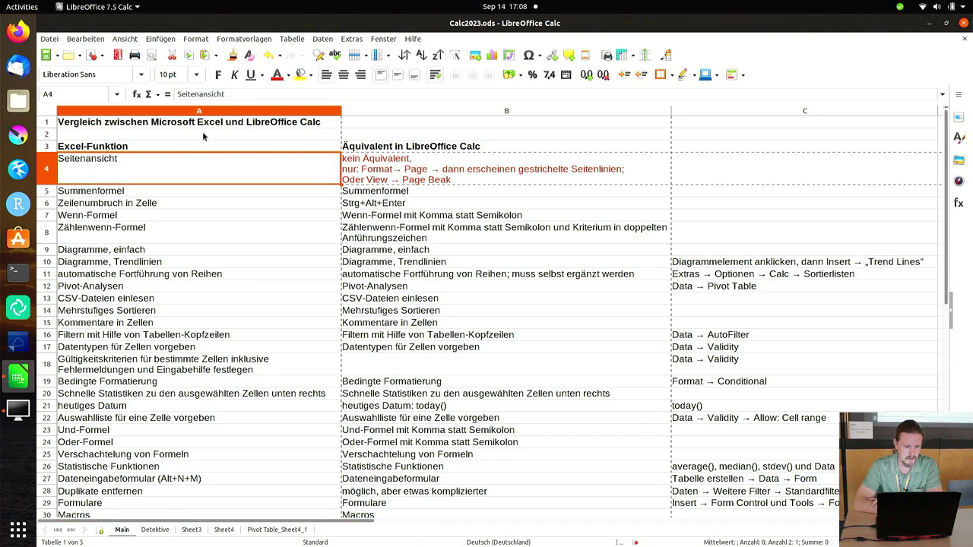
- Click through cells A2, A4, A5 and the range A1:A5 in the comparison table
click(203, 135)
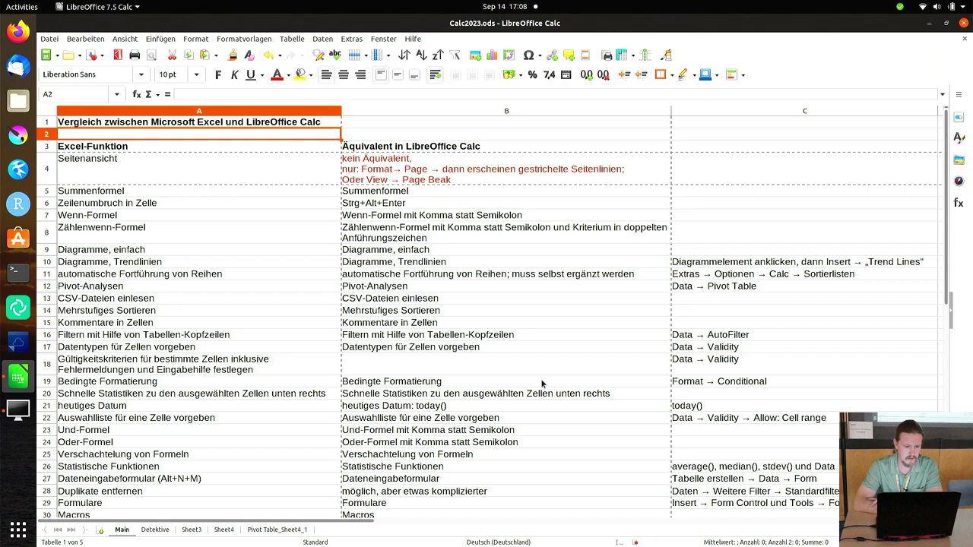
click(277, 170)
click(271, 201)
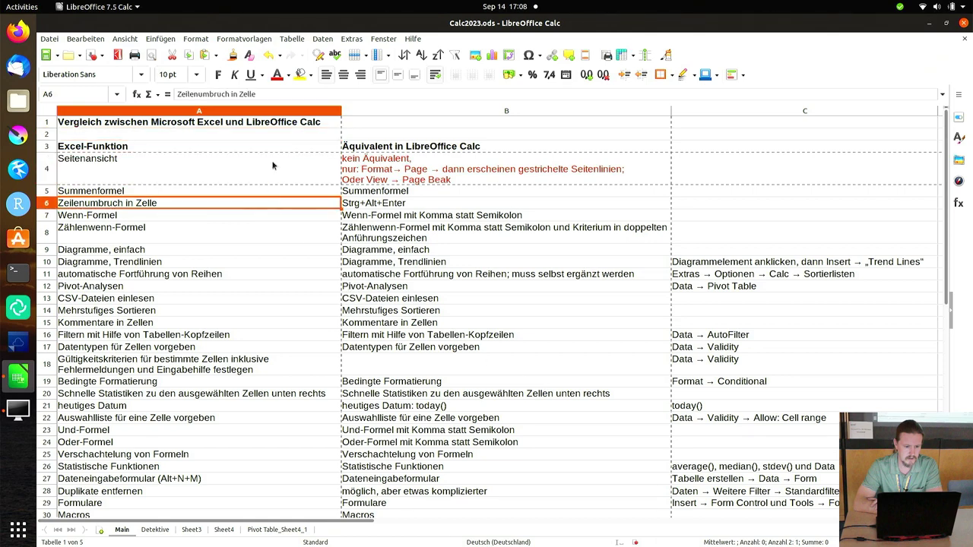
click(272, 165)
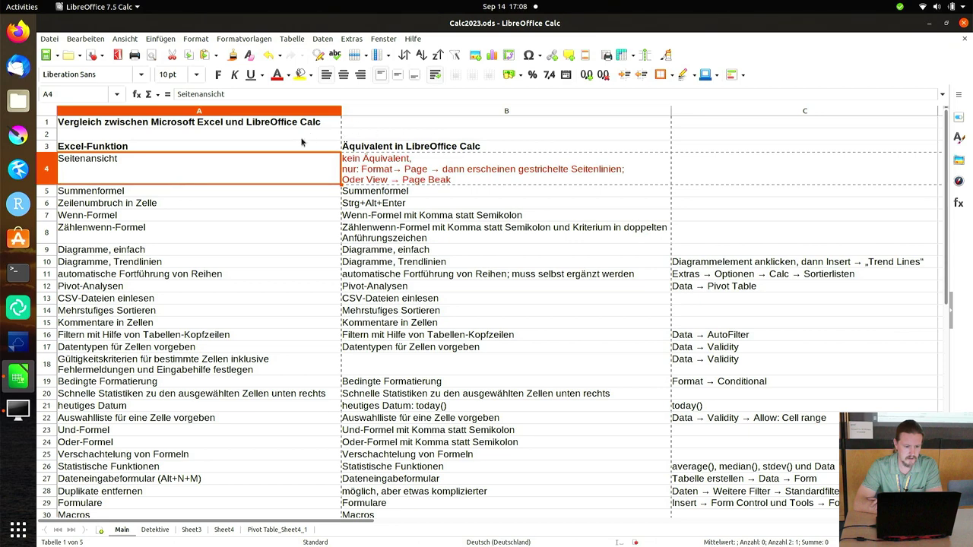
click(245, 188)
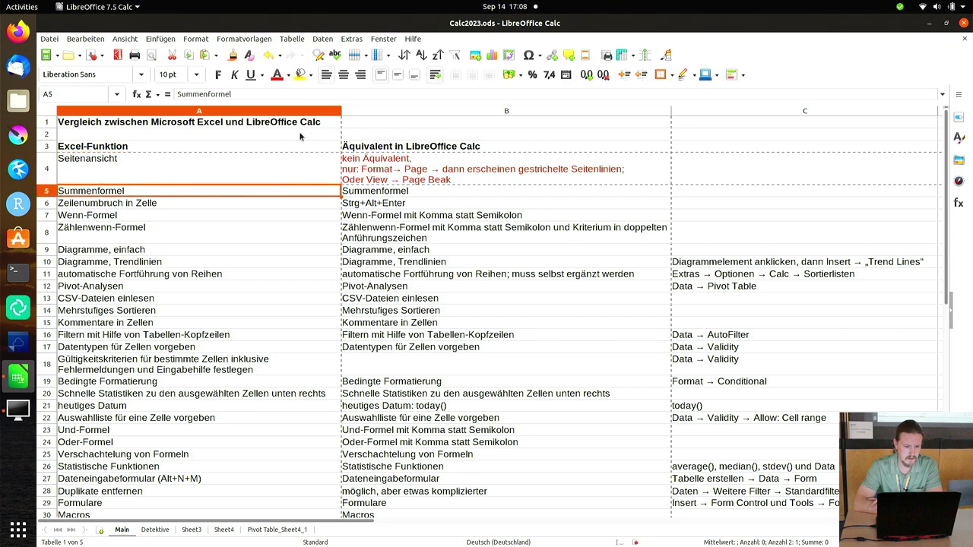
drag(333, 123, 315, 200)
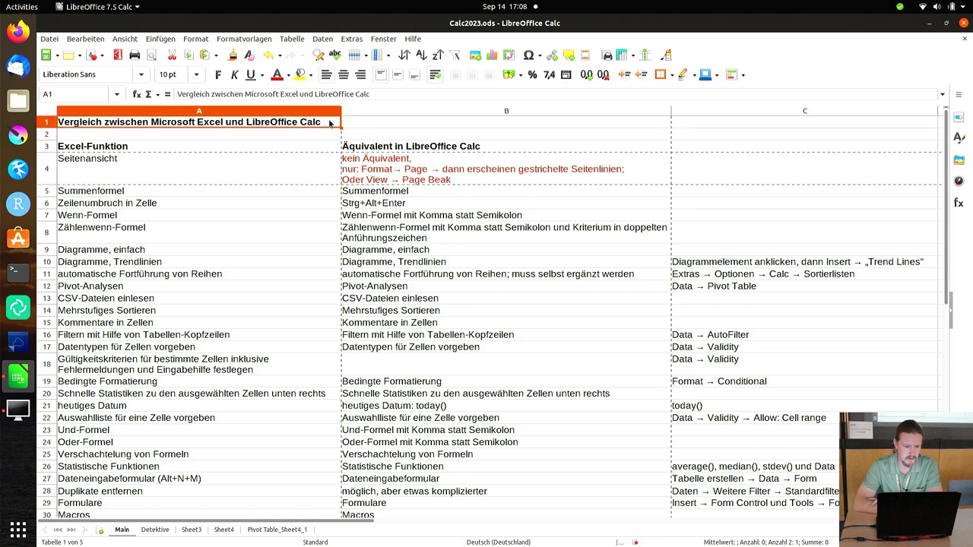
- Check A4 and its page-view explanation in B4, then open the Ansicht menu
click(319, 188)
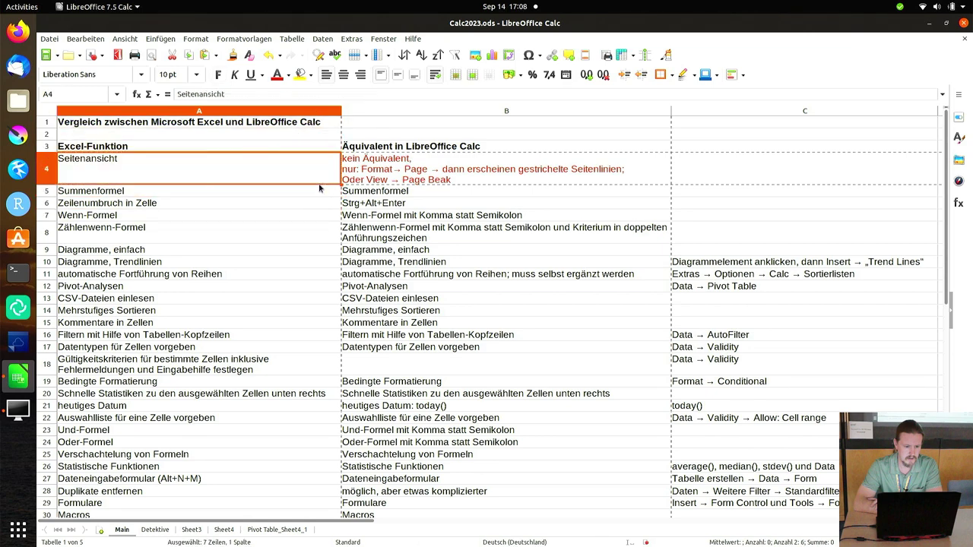
click(384, 178)
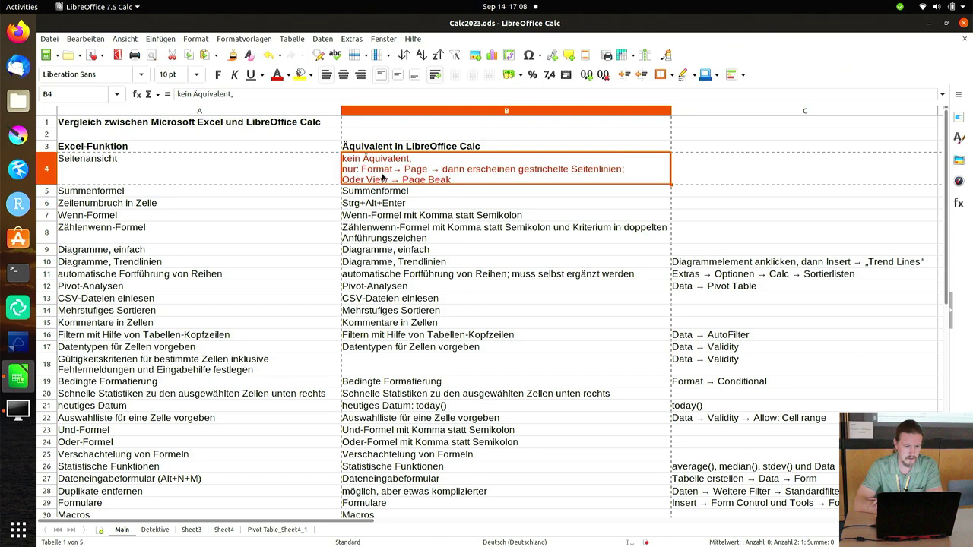
click(311, 169)
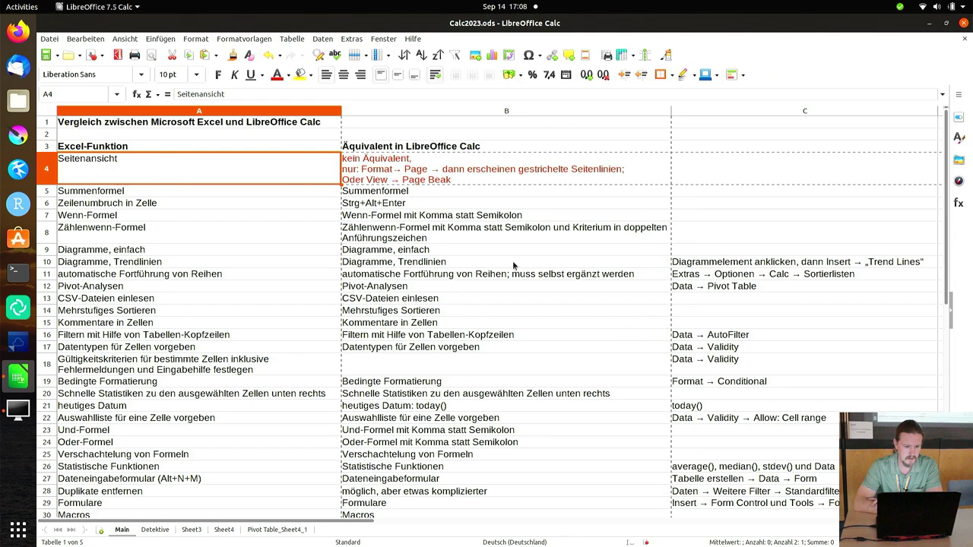
click(127, 39)
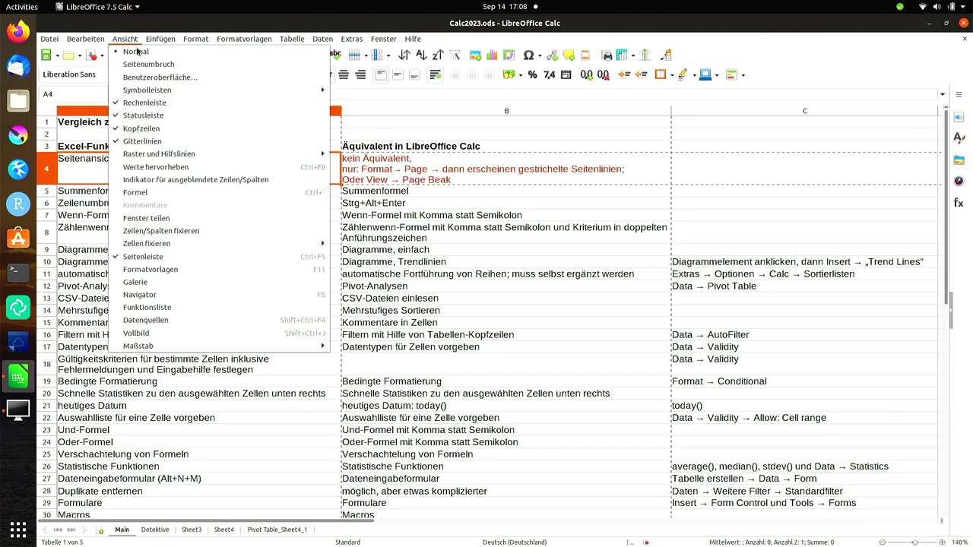
- Switch the Main sheet to page-break preview, showing B4 as page 1
click(141, 65)
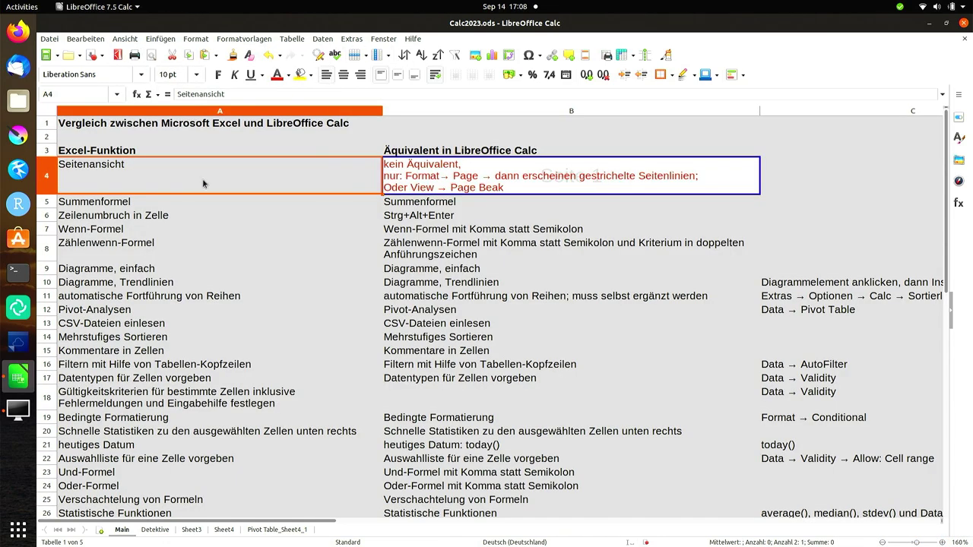
click(303, 296)
click(290, 202)
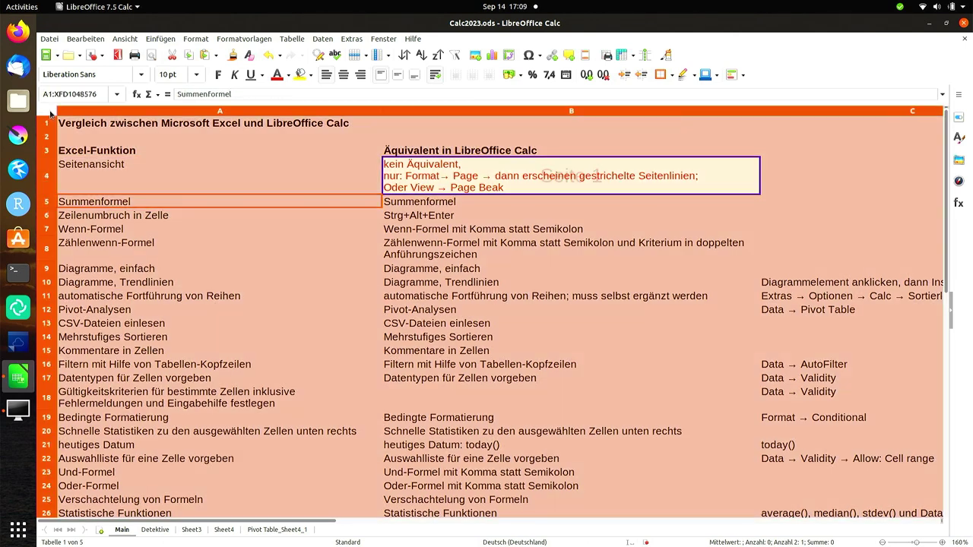
click(49, 113)
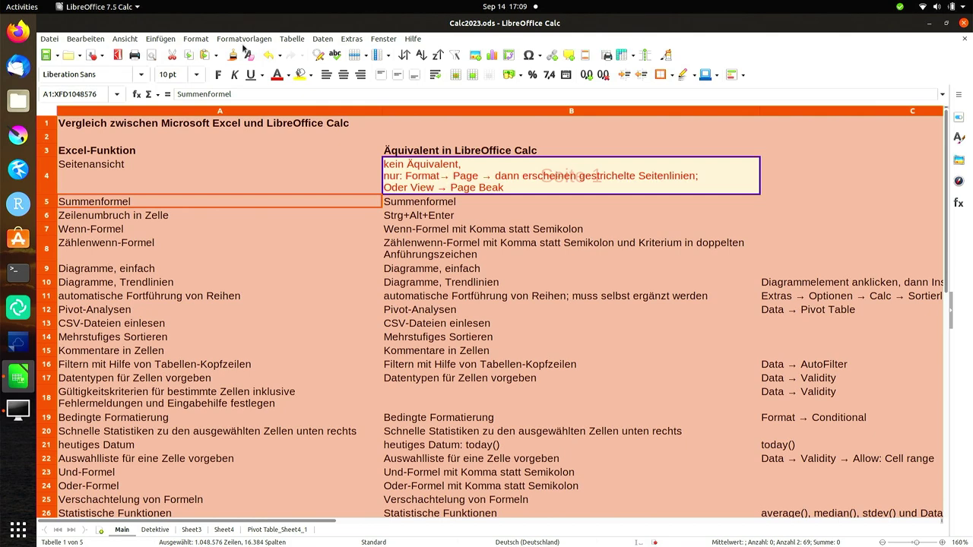
- Reopen and close the Ansicht menu, select column A, then pick cell A5
click(125, 41)
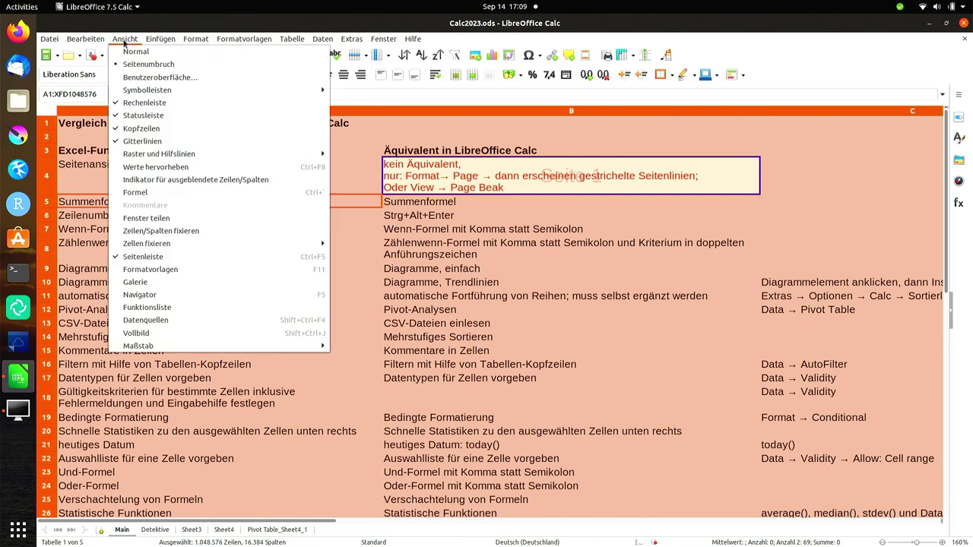
click(175, 67)
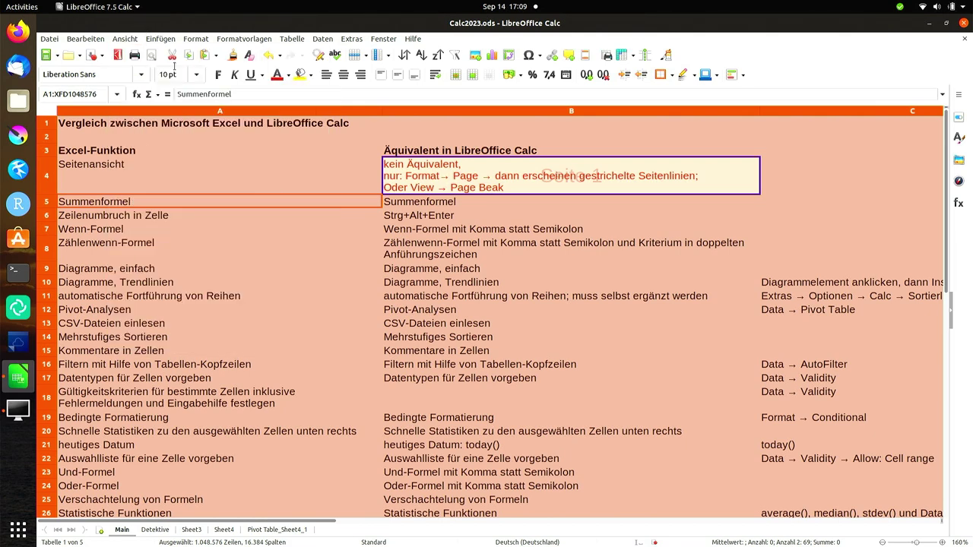
click(160, 113)
scroll(181, 198, down, 1)
scroll(181, 201, down, 5)
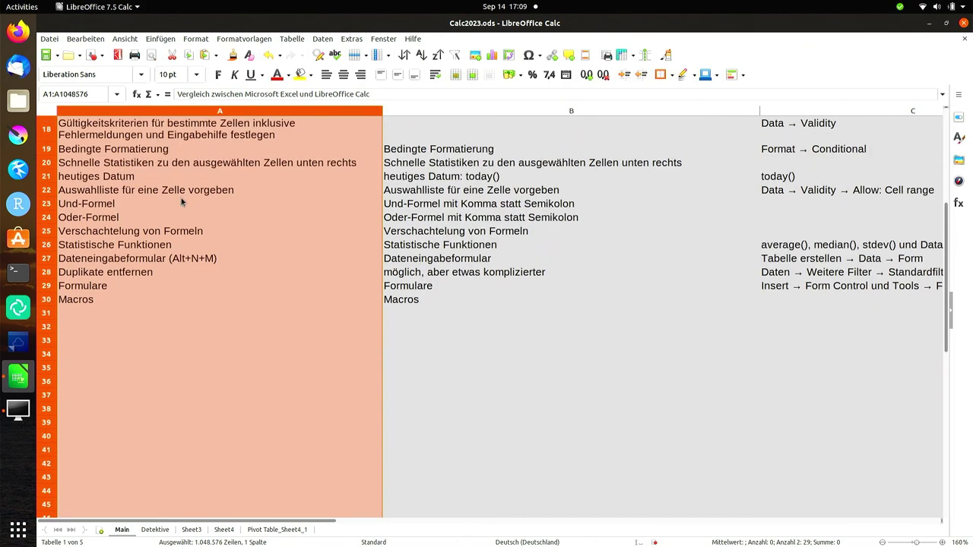
scroll(181, 201, down, 2)
scroll(181, 200, up, 7)
scroll(181, 201, up, 1)
click(181, 200)
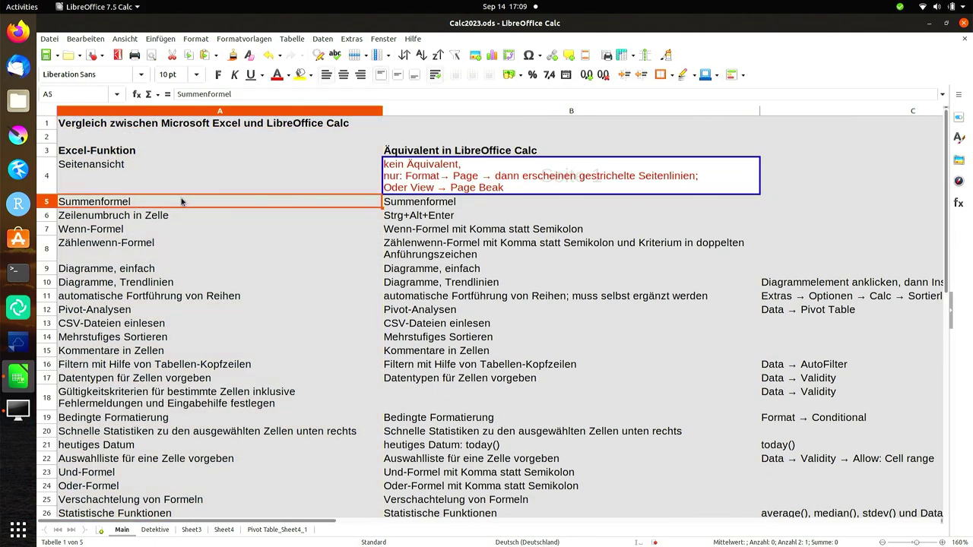
- Switch the Main sheet back to Normal view, then select all and browse the Ansicht menu
click(161, 39)
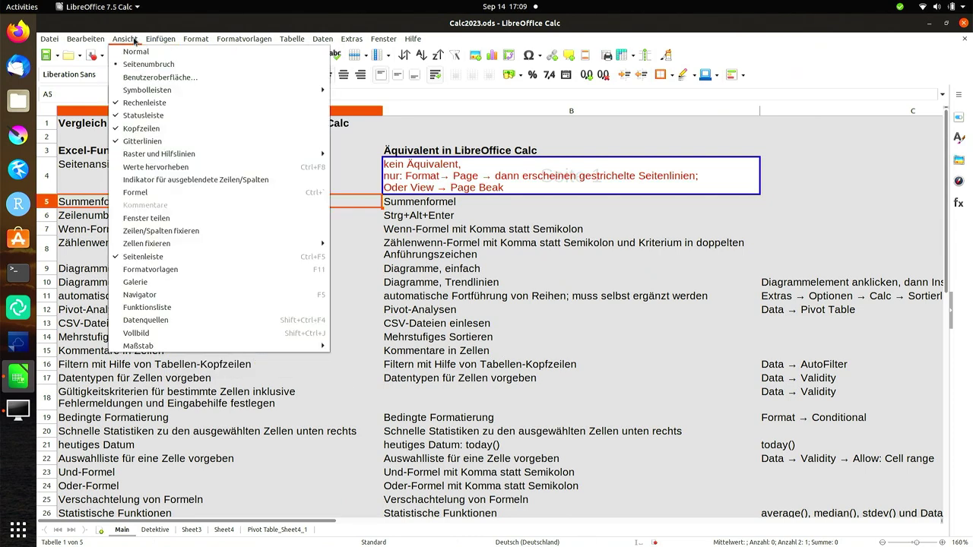
click(135, 52)
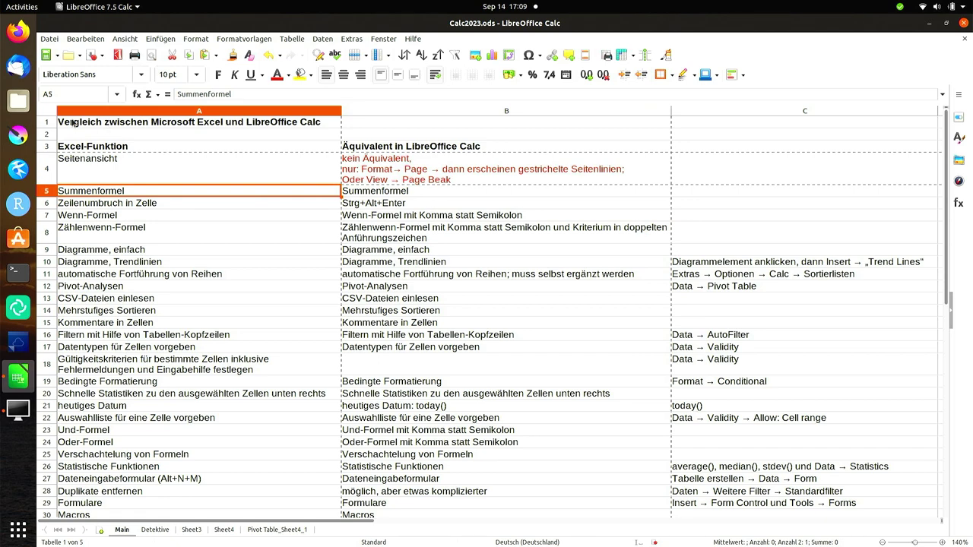
click(47, 111)
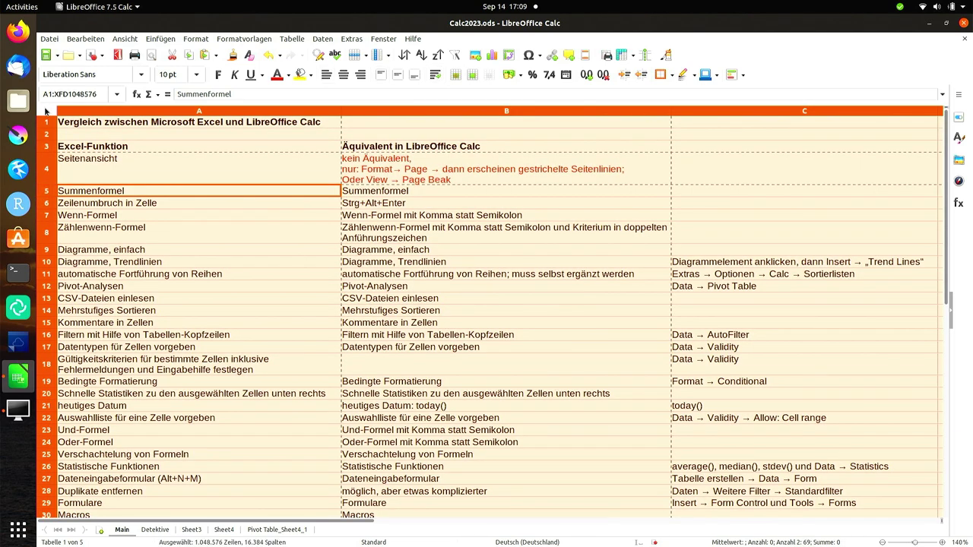
click(134, 41)
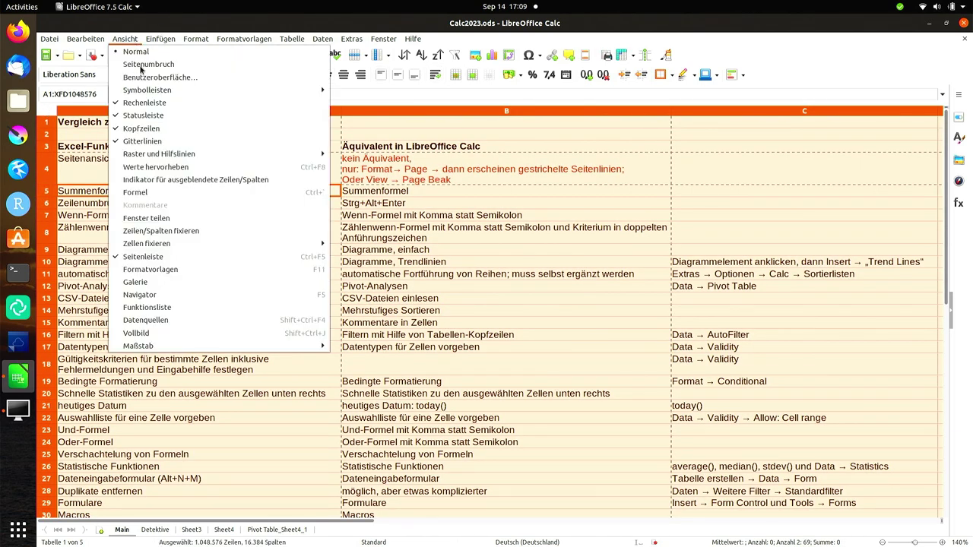
mouse_move(166, 155)
click(210, 51)
click(125, 38)
click(131, 38)
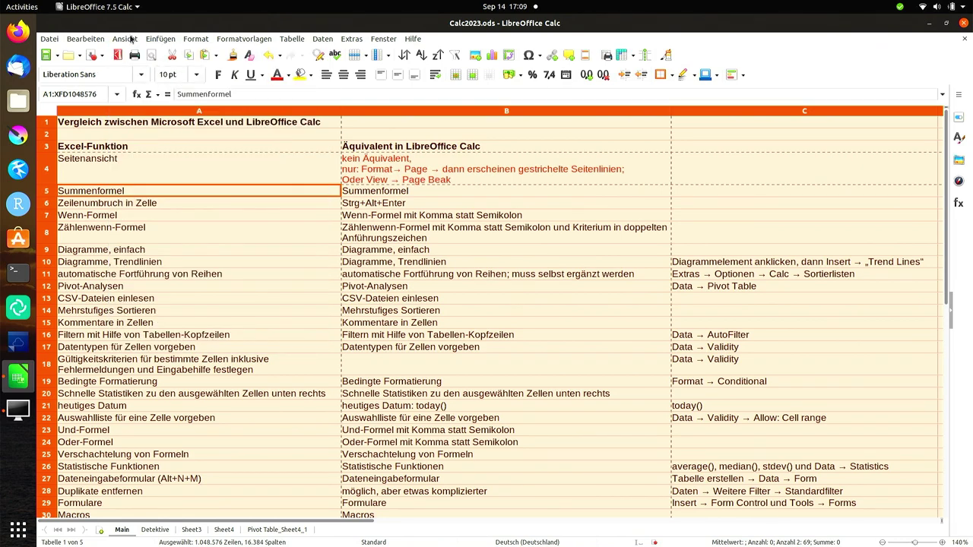
click(126, 162)
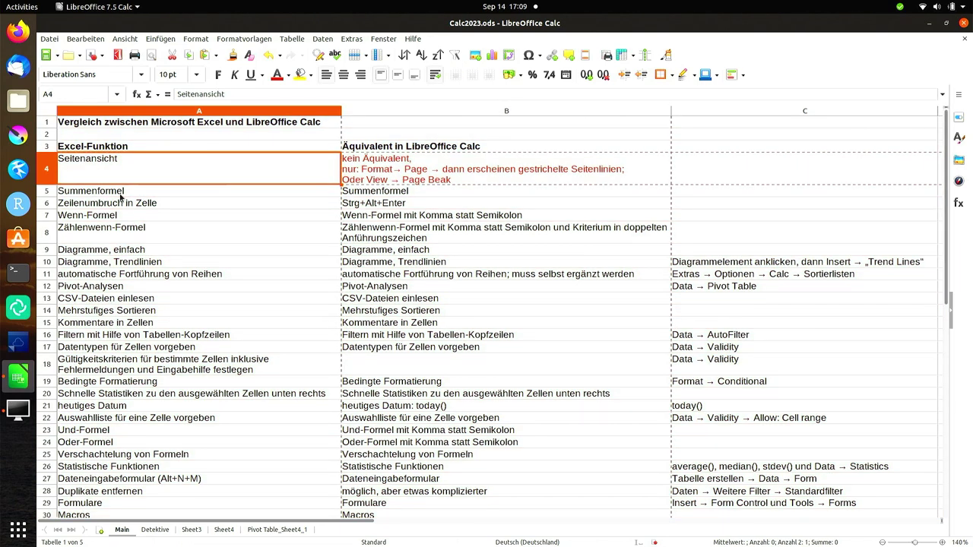
click(120, 195)
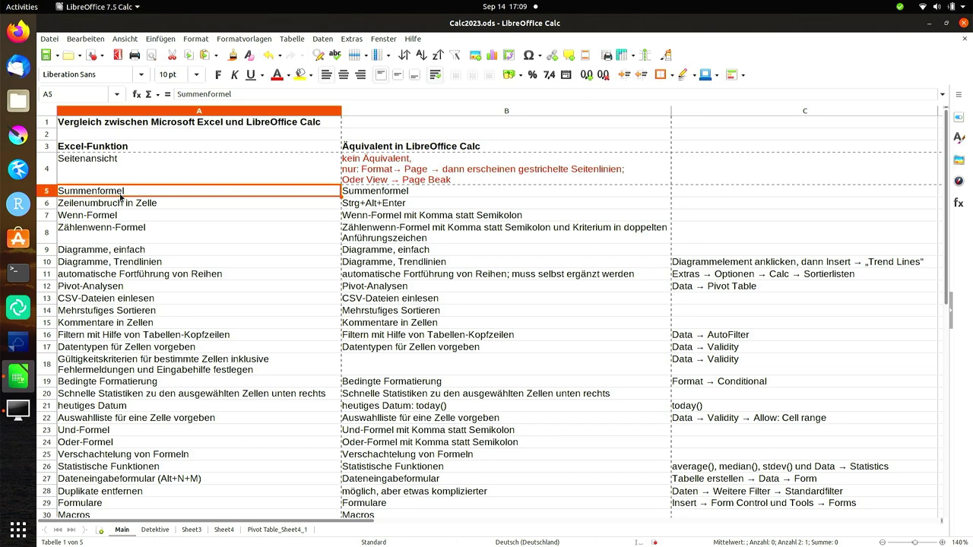
click(122, 202)
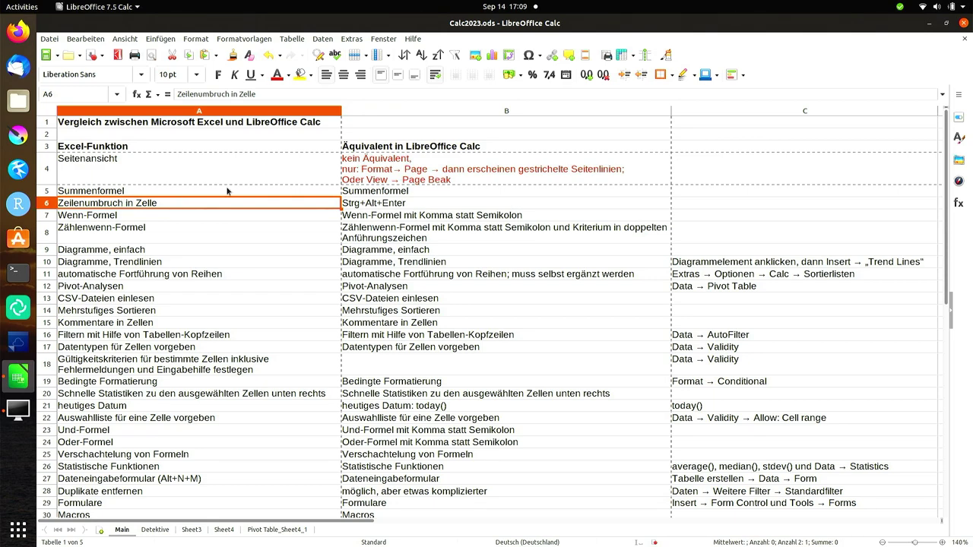
- Add a new sheet and enter 12, 3 and 4 in A1:A3
click(101, 531)
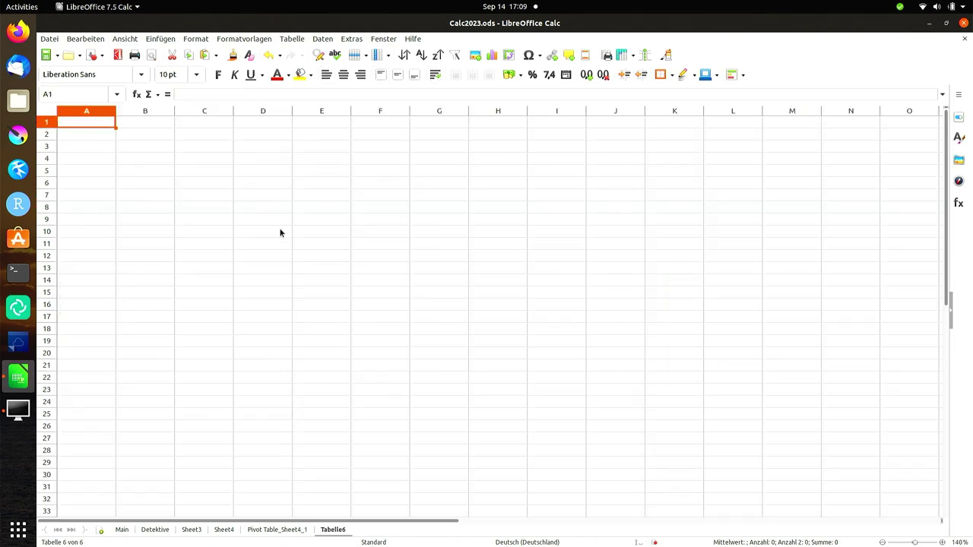
text(12)
key(Return)
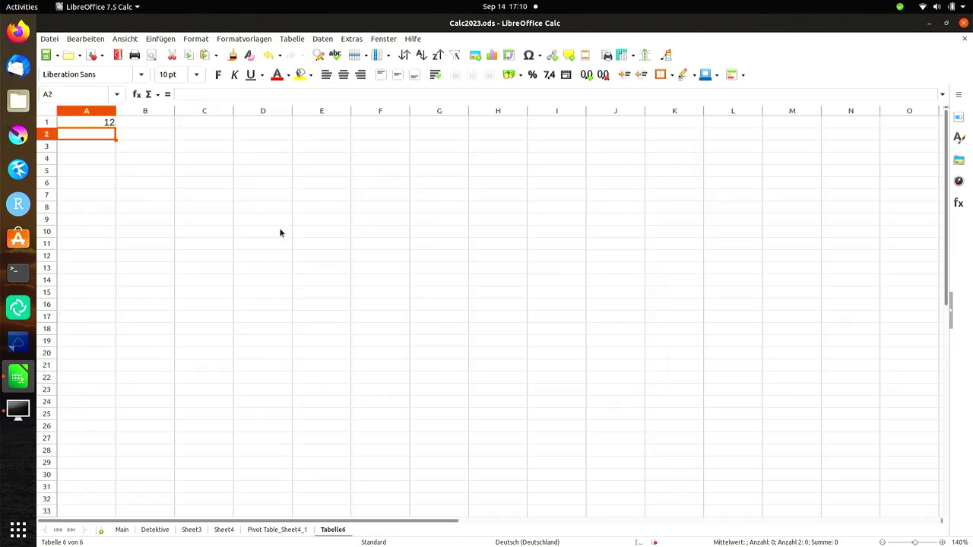
text(3)
key(Return)
text(4)
key(Return)
- Enter =SUMME(A1:A3) in A5 so it totals 19
key(Up)
key(Up)
key(Up)
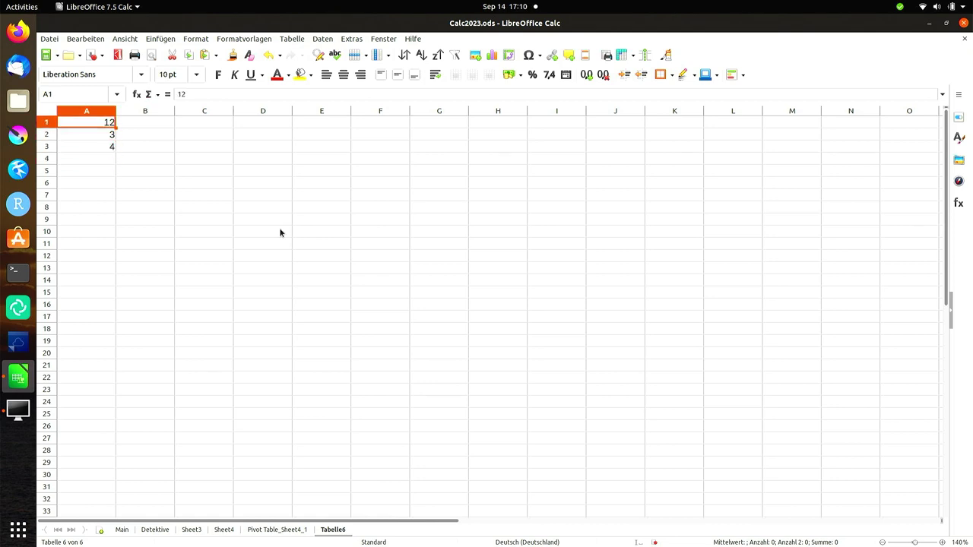
key(Down)
key(Down)
key(Down)
key(Down)
text(=S)
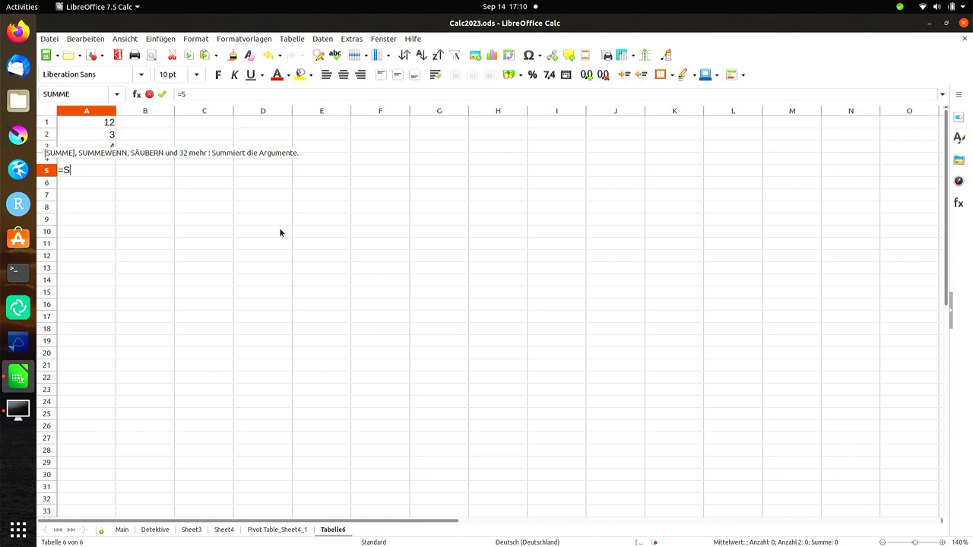
text(UMME()
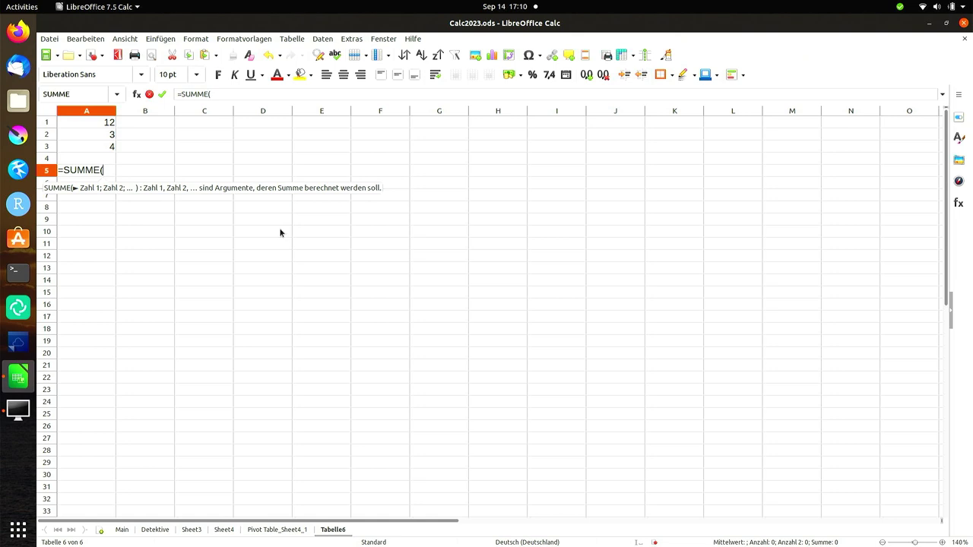
drag(107, 122, 104, 147)
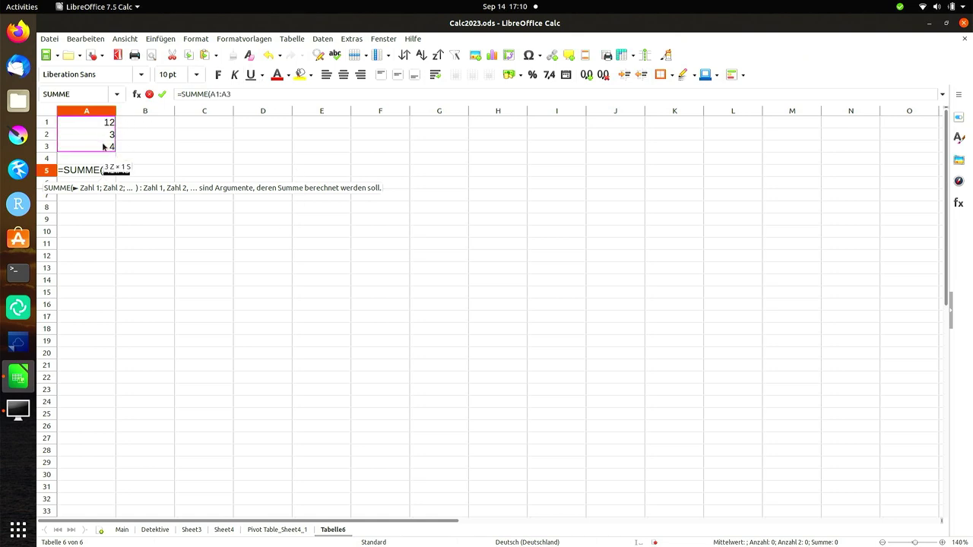
key(Return)
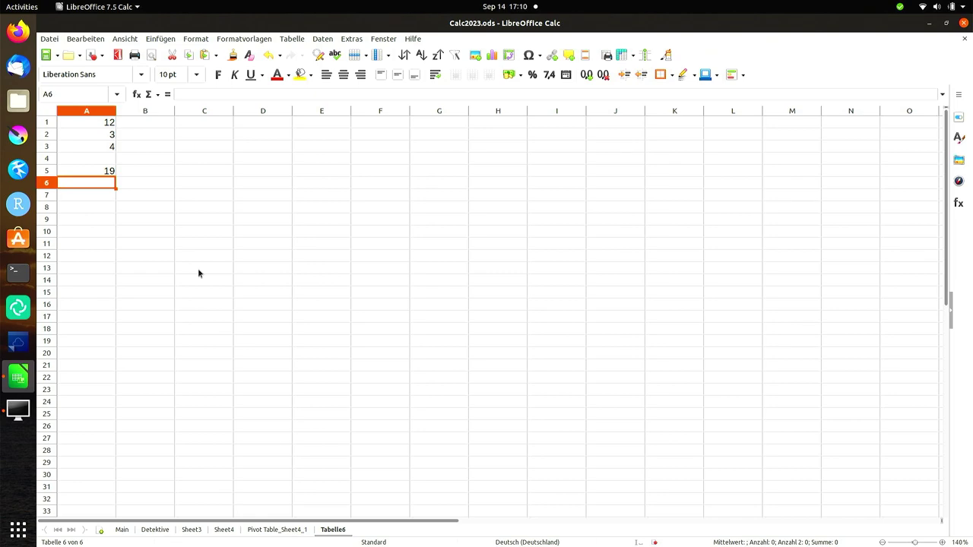
key(Up)
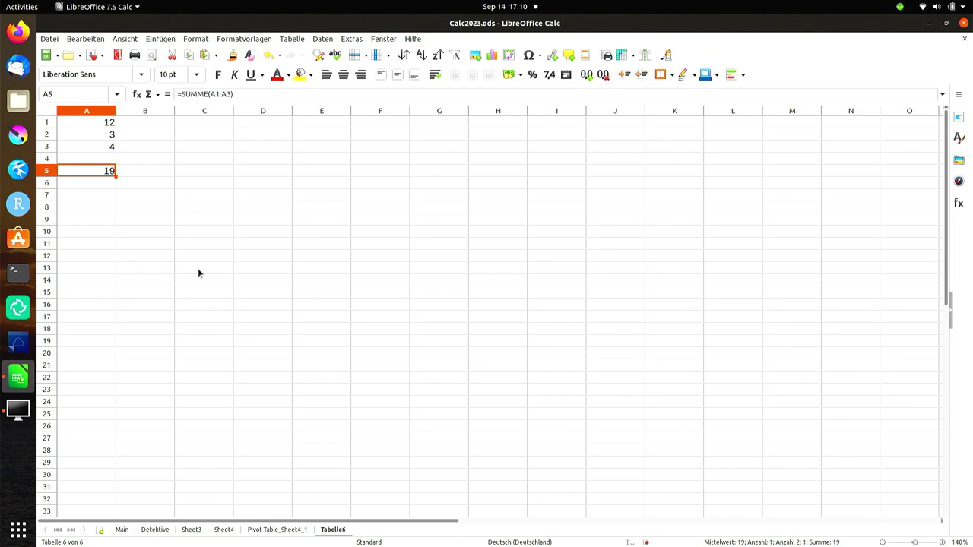
- Look at the Main and Detektive sheets, then return to Tabelle6 and pick C1
click(121, 530)
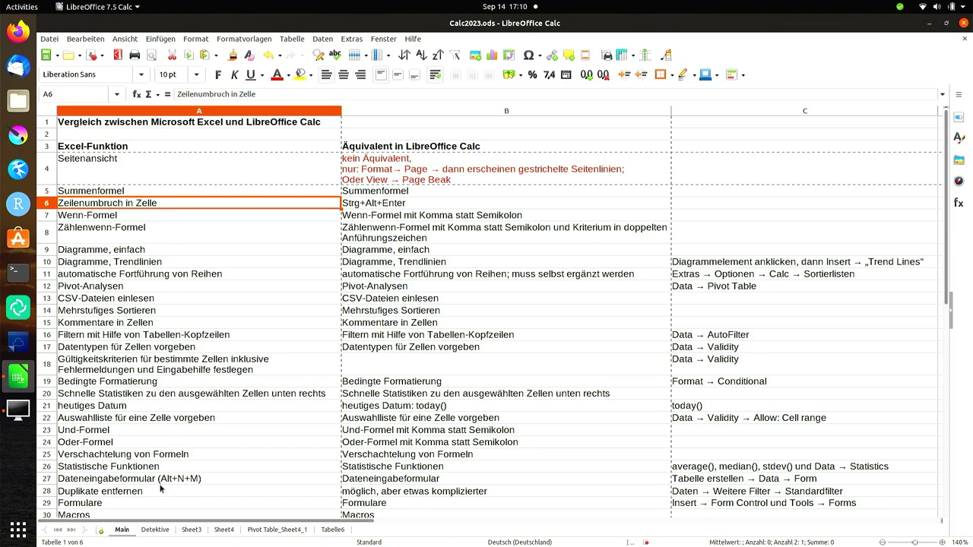
click(156, 530)
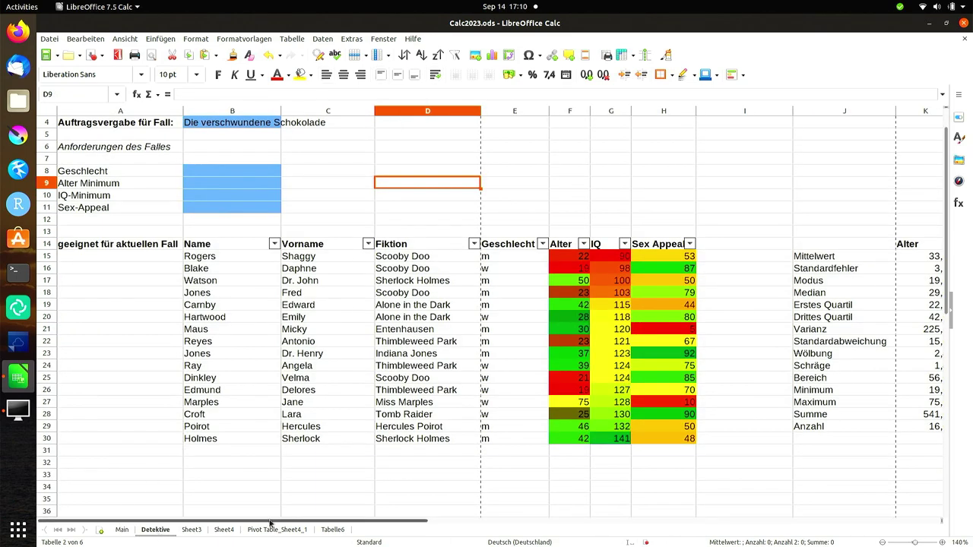
click(331, 529)
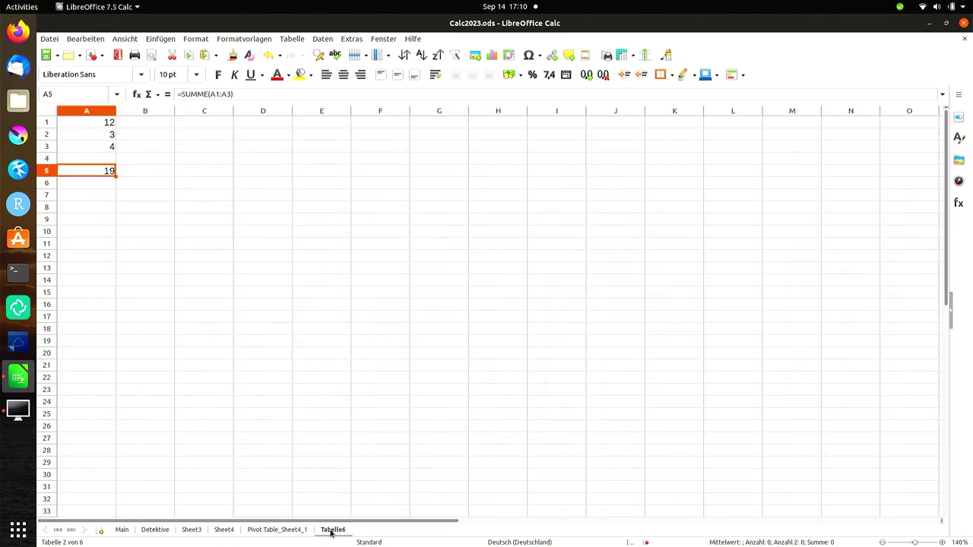
click(200, 124)
- Type placeholder text in C1 and add line breaks inside it with Ctrl+Enter
text(asdfasdadfa)
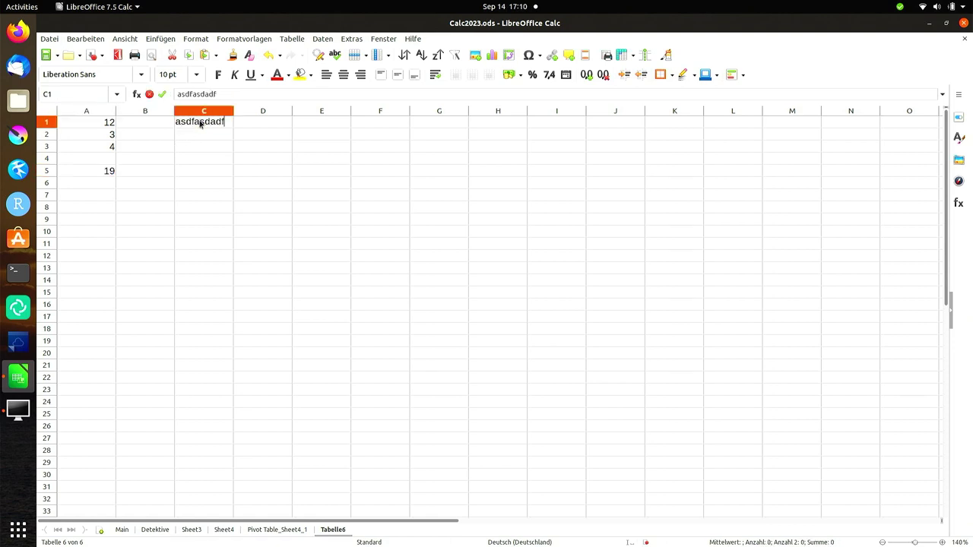
key(BackSpace)
key(BackSpace)
key(BackSpace)
key(BackSpace)
key(BackSpace)
key(Return)
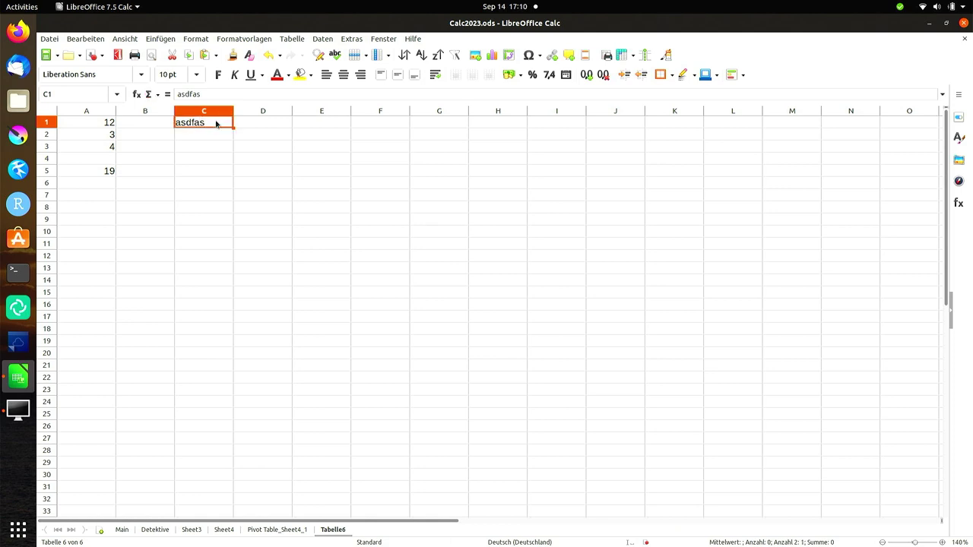
double_click(216, 123)
key(ctrl+Return)
text(as)
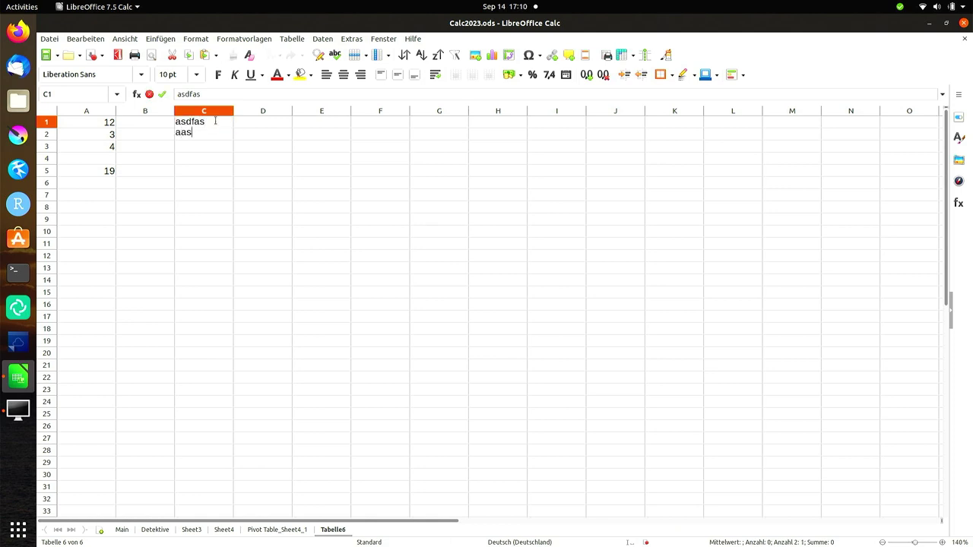
text( Aasfadsf)
key(ctrl+Return)
key(Return)
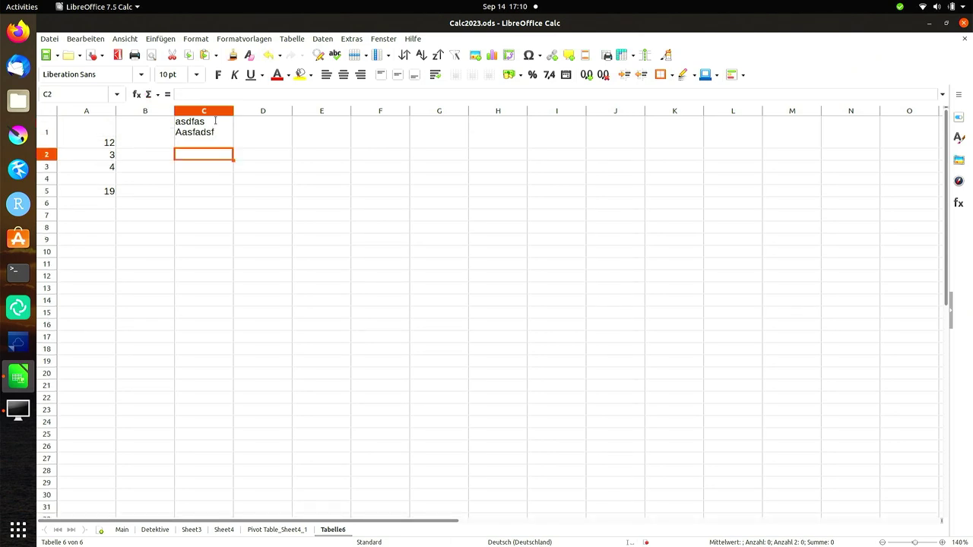
click(215, 121)
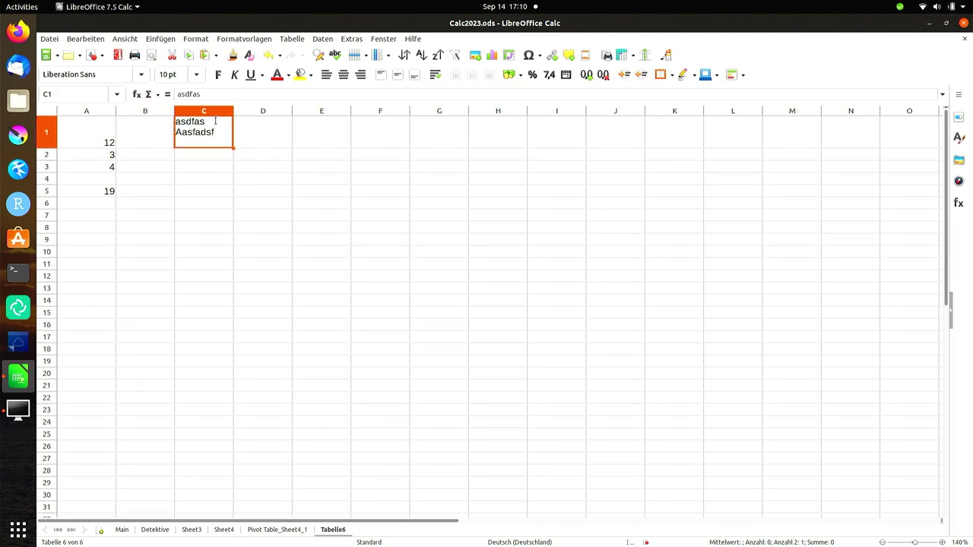
- Replace the lines in C1 with Dies and Das
double_click(223, 137)
key(Down)
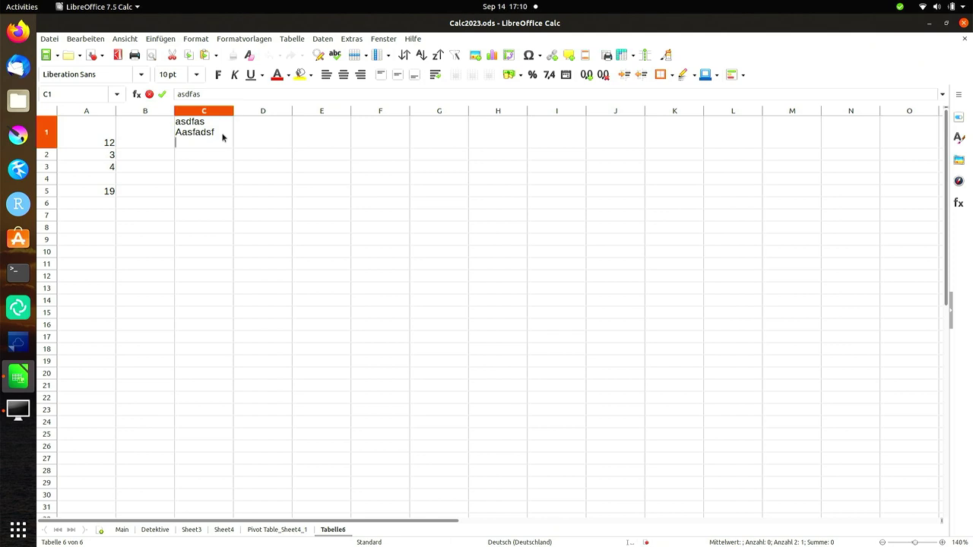
key(Up)
key(Up)
key(shift+Home)
text(Dies)
key(Down)
key(Home)
key(shift+Down)
text(Da)
text(s)
key(Return)
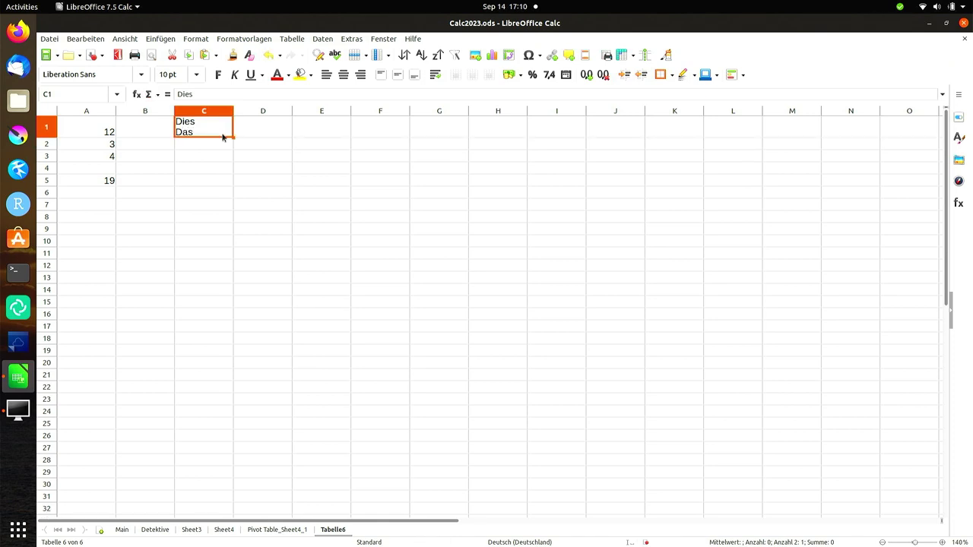
- Add Jenes as a third line in cell C1
double_click(223, 137)
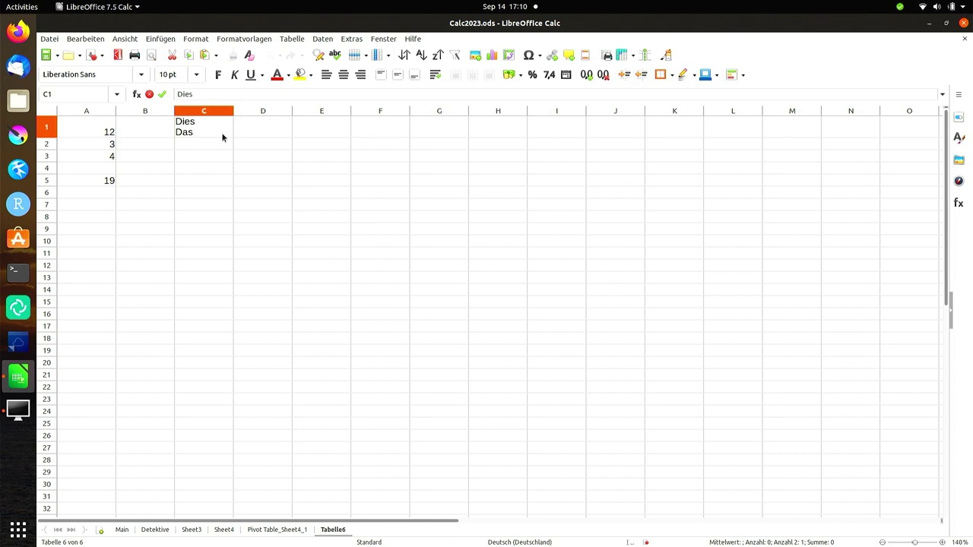
key(ctrl+Return)
text(Jenes)
key(Return)
click(222, 134)
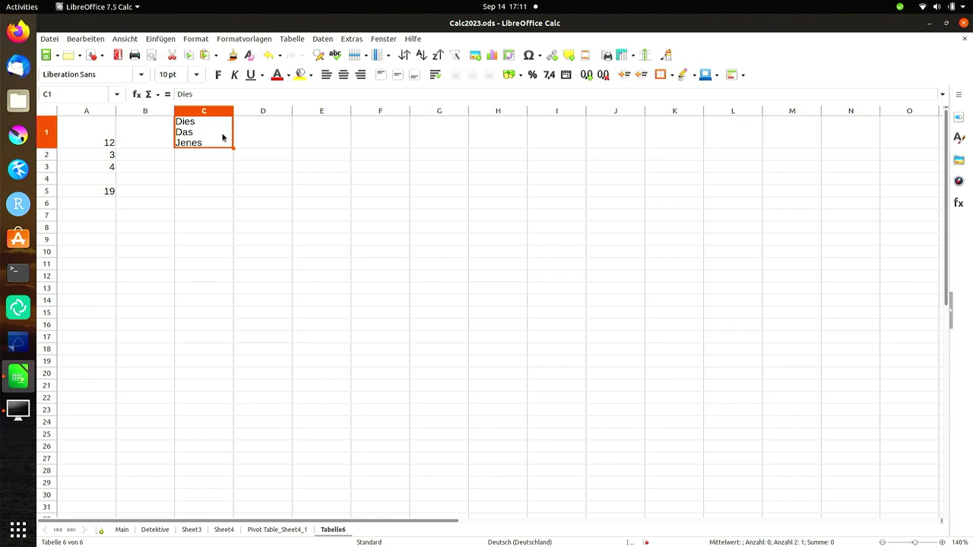
- Try an extra blank line after Dies, remove it again, and confirm C1
double_click(210, 126)
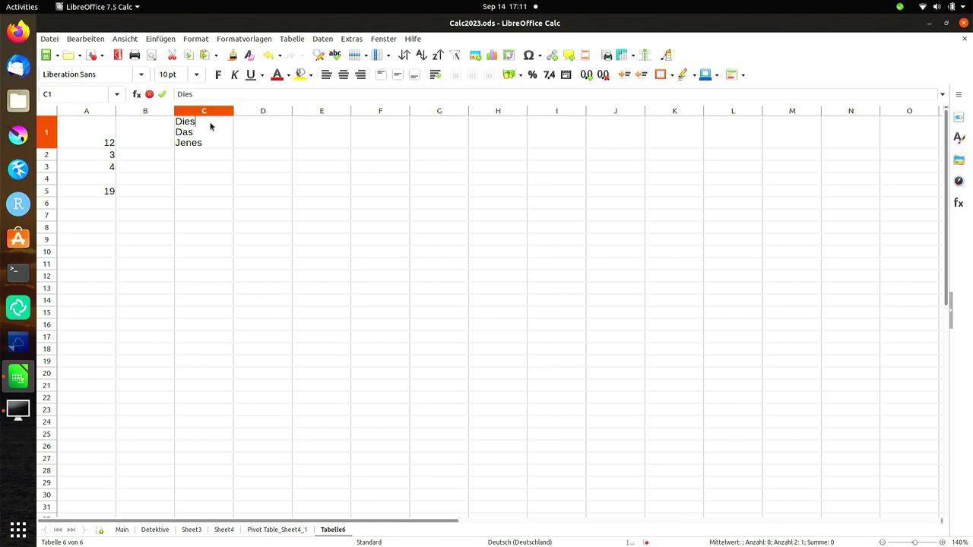
click(210, 122)
key(ctrl+Return)
key(ctrl+Return)
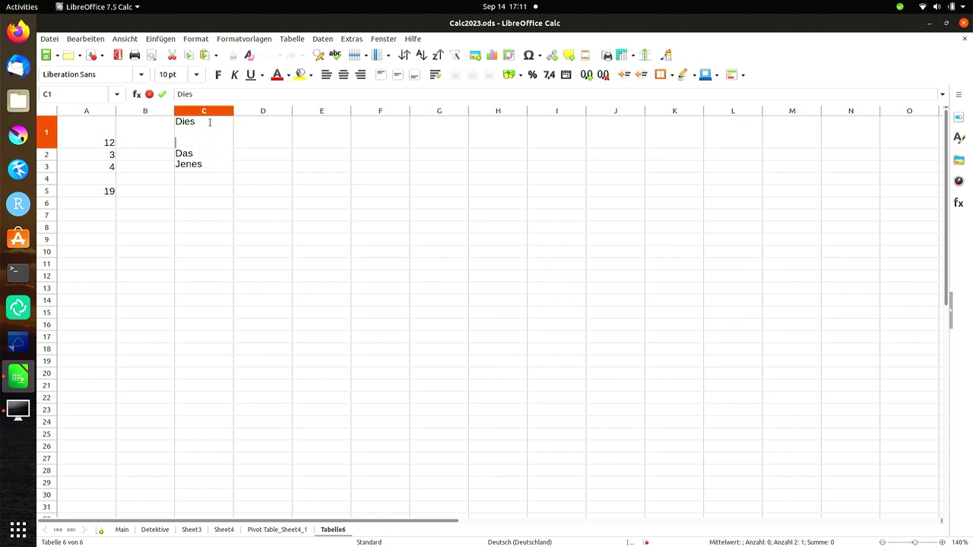
key(BackSpace)
key(Delete)
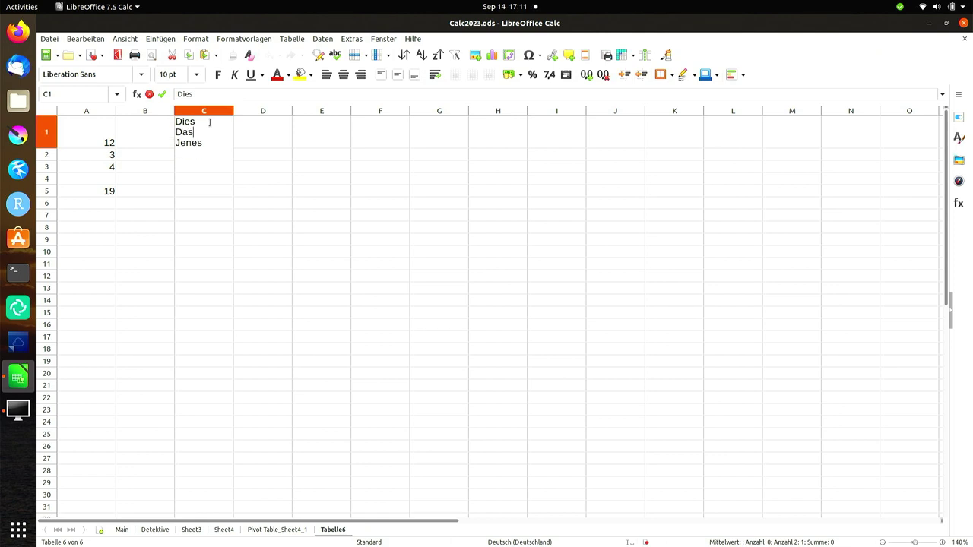
key(Return)
key(Up)
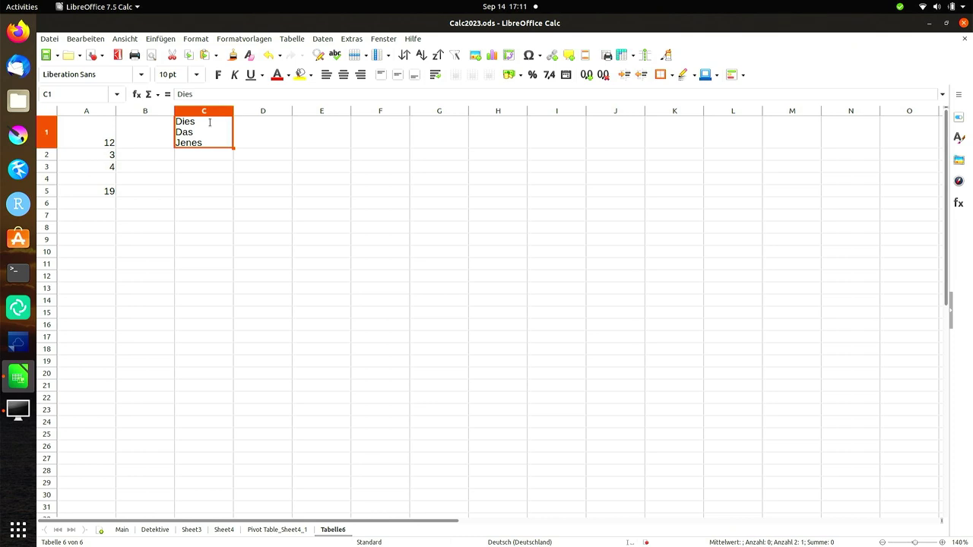
- Check the Wenn-Formel entry on the Main sheet and return to Tabelle6
click(120, 530)
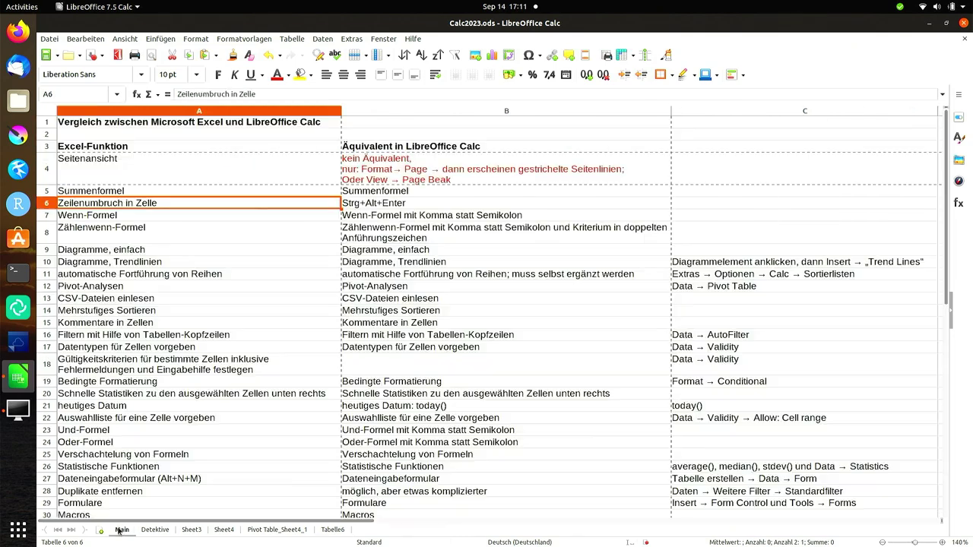
click(162, 217)
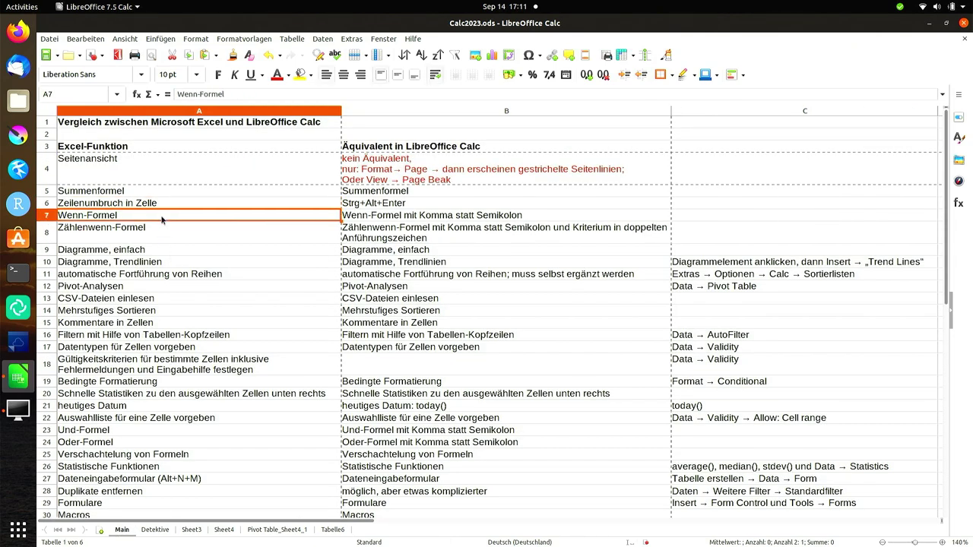
click(330, 530)
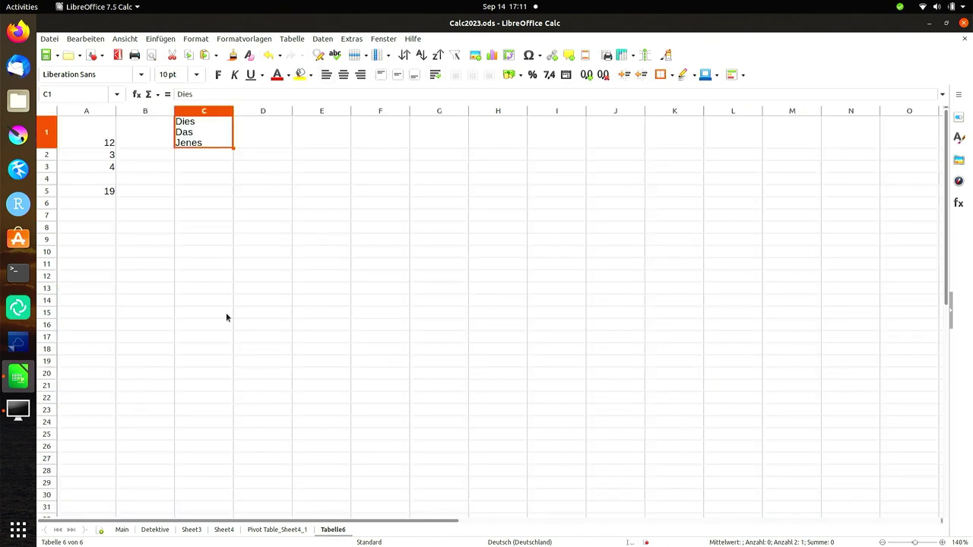
- Type 'a' into cells A1, A2 and A3
key(Home)
text(a)
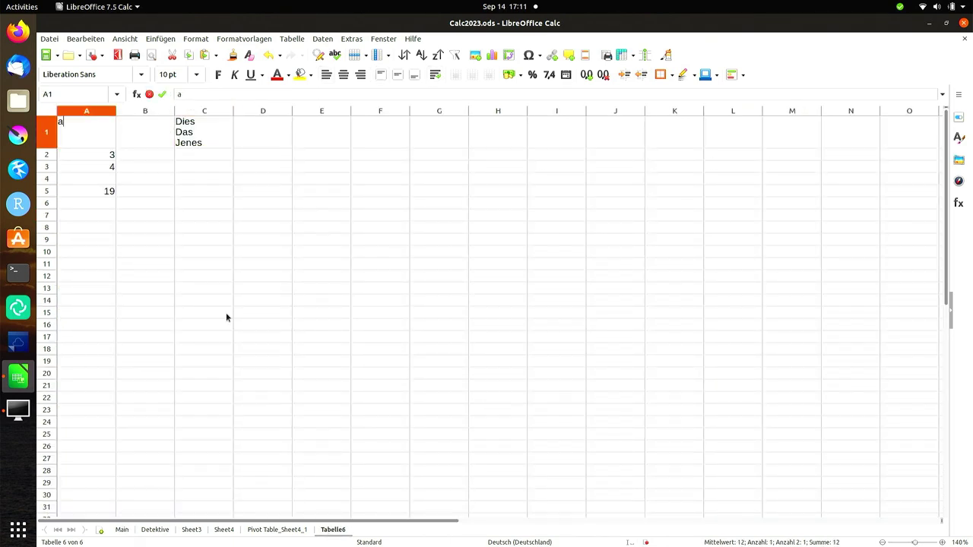
key(Return)
text(a)
key(Return)
text(a)
key(Return)
key(Up)
key(Up)
key(Up)
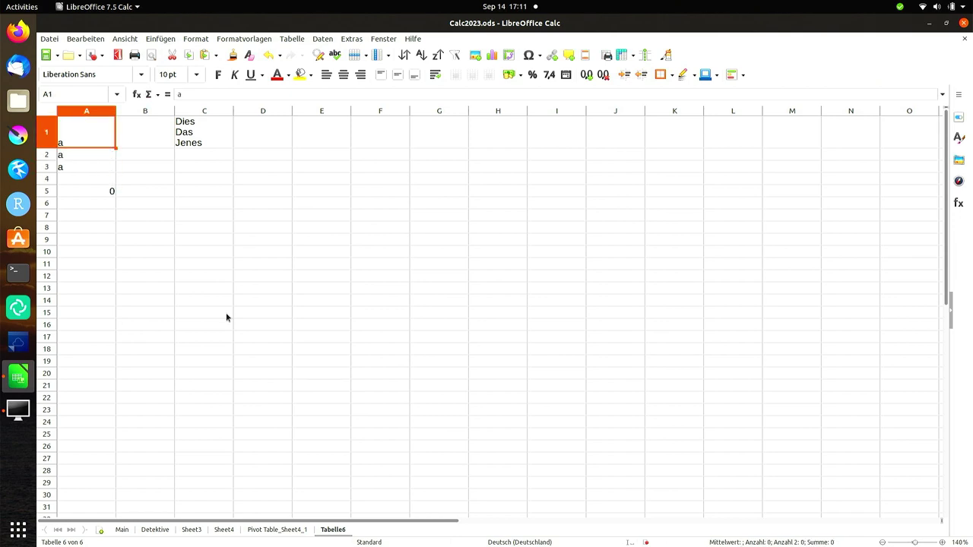
- Select A1:C5, delete all its contents and return to A1
key(shift+Down)
key(shift+Down)
key(shift+Down)
key(shift+Right)
key(shift+Down)
key(shift+Right)
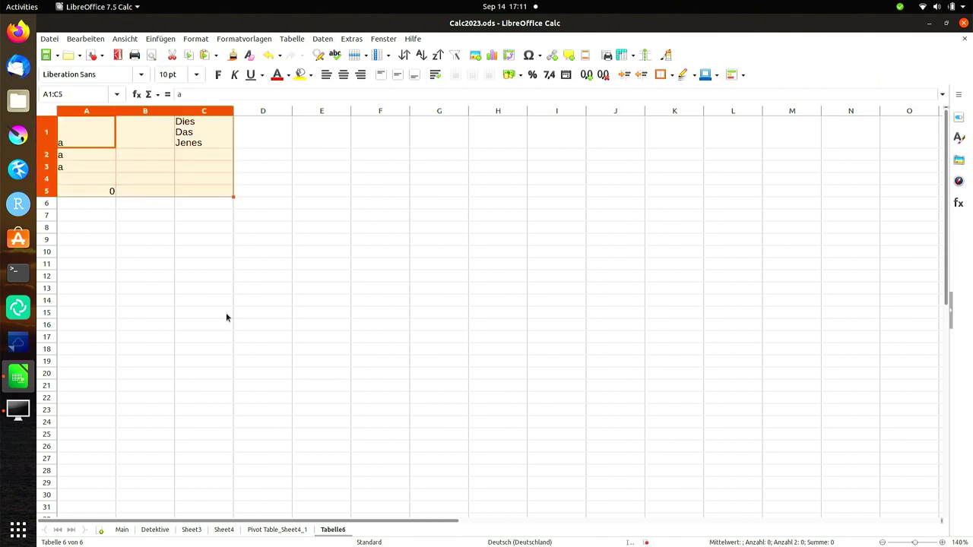
key(Delete)
key(ctrl+Home)
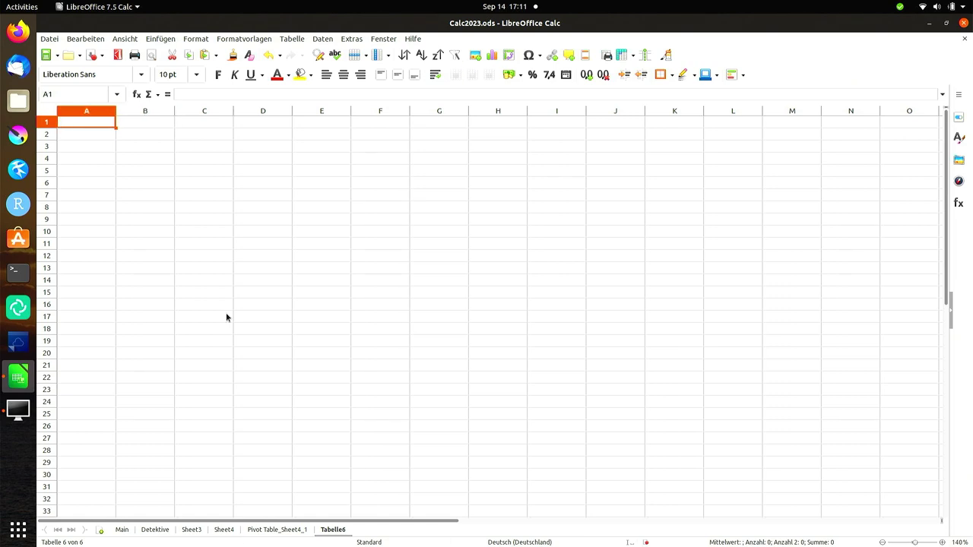
- Enter the numbers 1 to 5 in A1:A5
text(1)
key(Return)
text(2 3 4)
key(Return)
text(5)
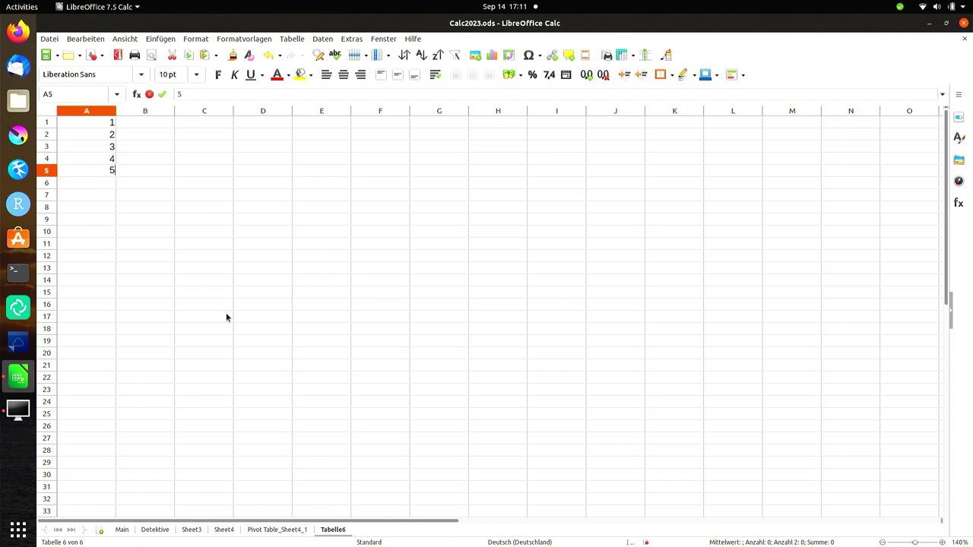
key(Tab)
- Enter =WENN(A1>3;"ok";"nicht ok") in cell C1
key(Up)
key(Up)
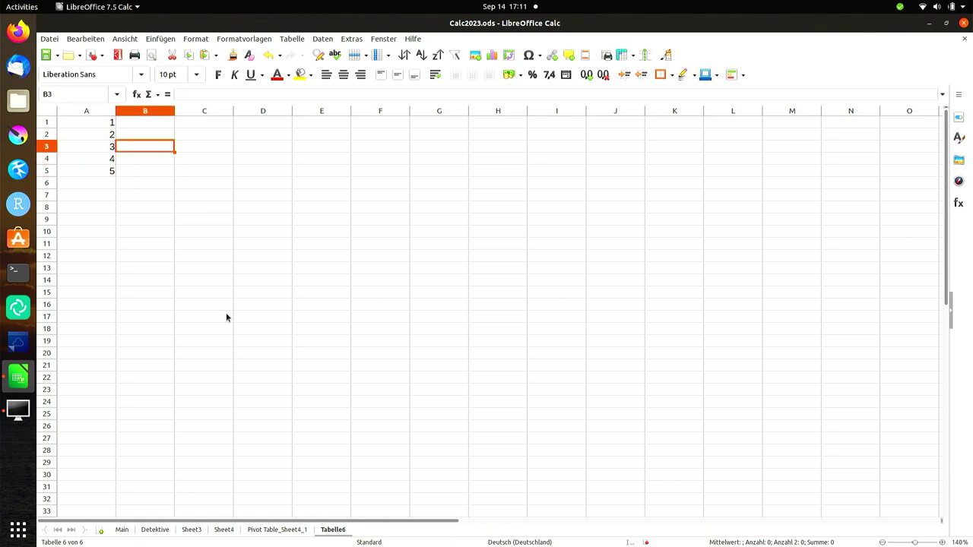
key(Up)
key(Up)
key(Right)
text(=)
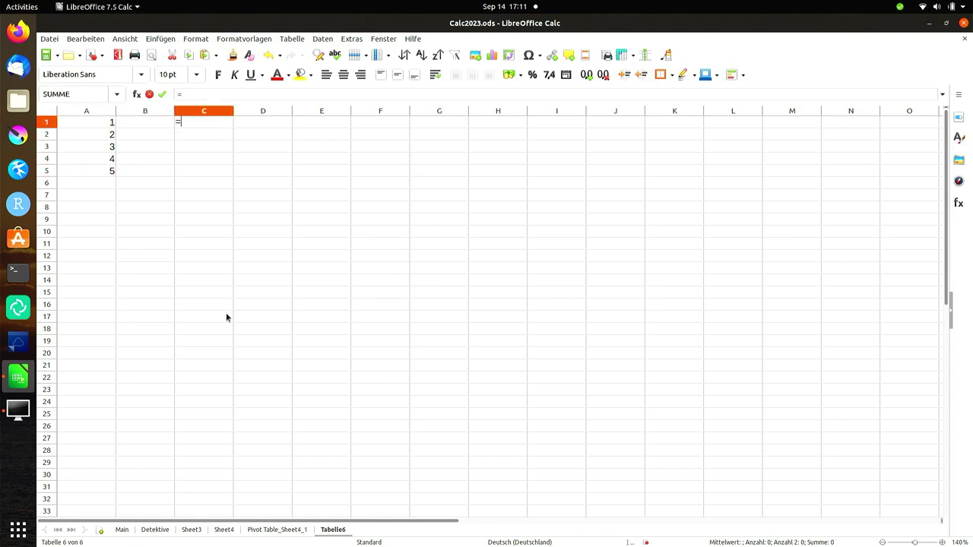
text(WEMNN)
key(BackSpace)
key(BackSpace)
key(BackSpace)
text(NN()
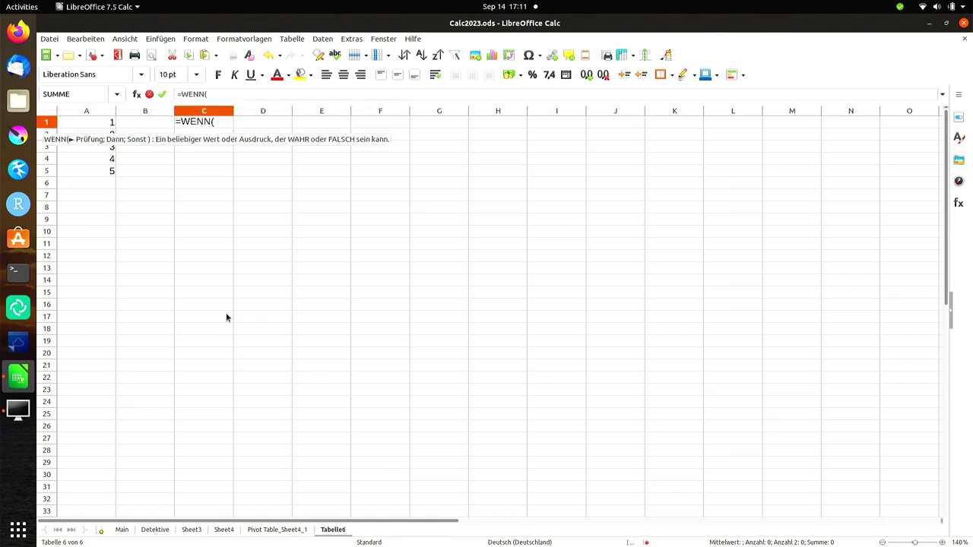
click(98, 125)
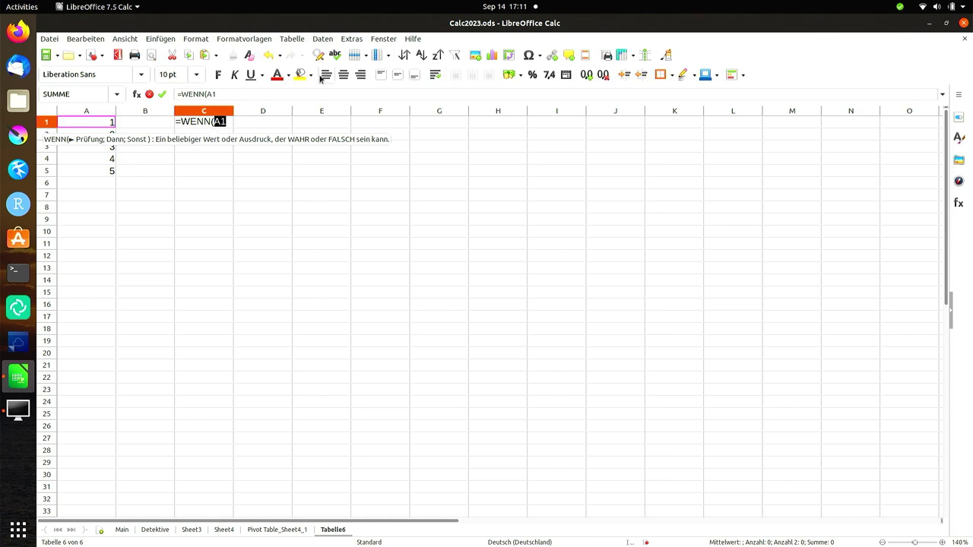
text(>)
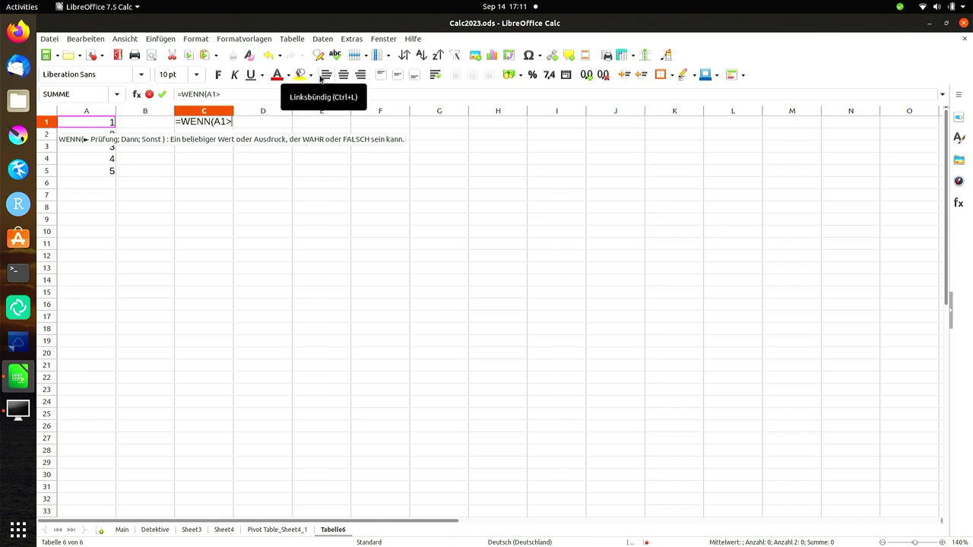
text(3;)
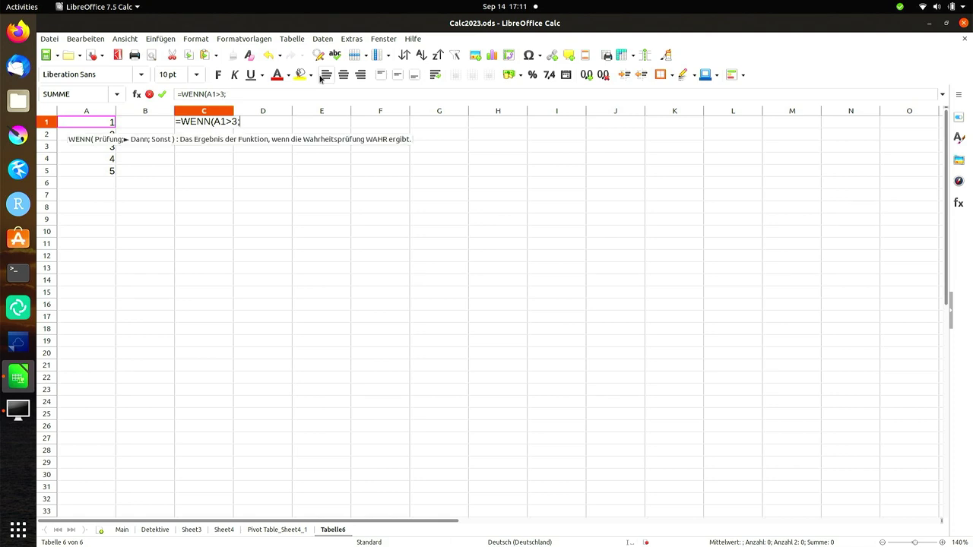
text("ok")
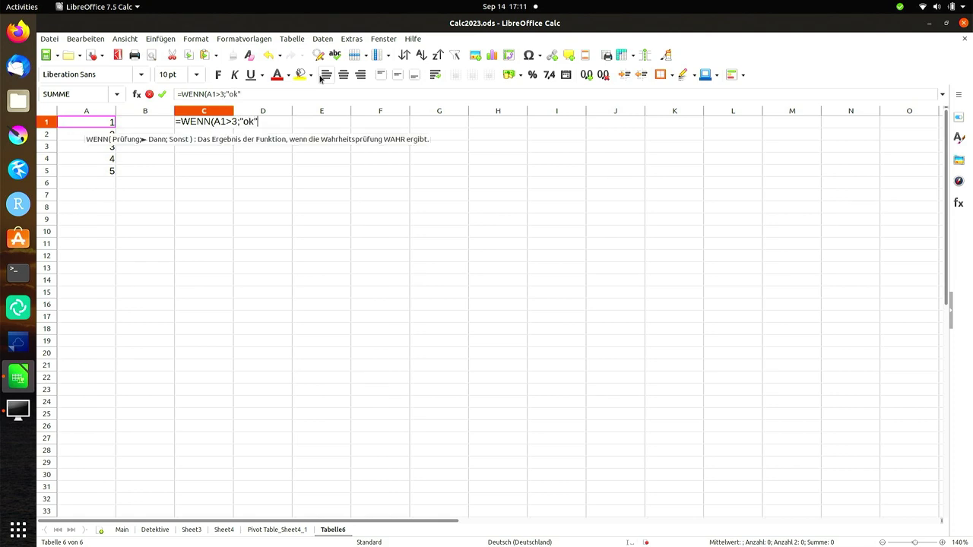
text(;"nic)
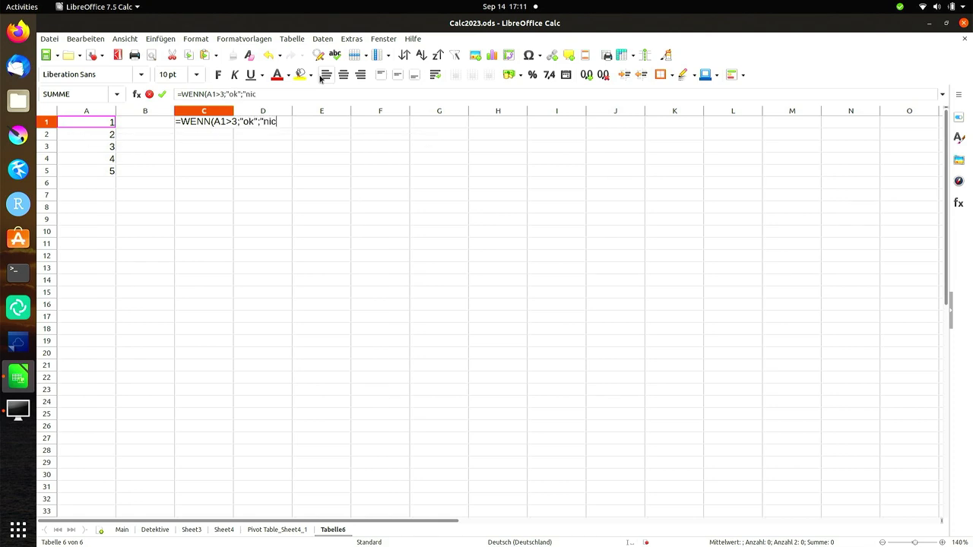
text(ht ok"))
key(Return)
- Fill the IF formula from C1 down to C5
key(Up)
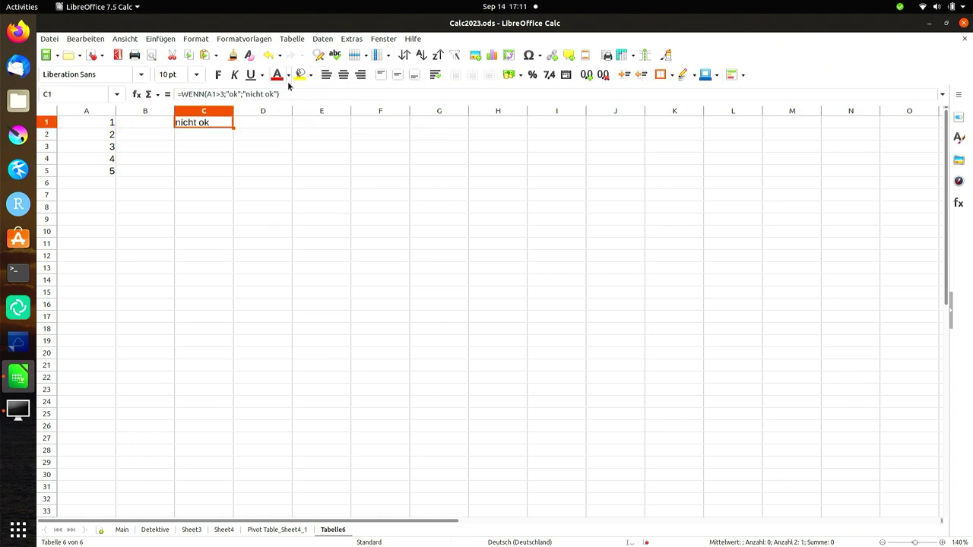
drag(234, 127, 228, 174)
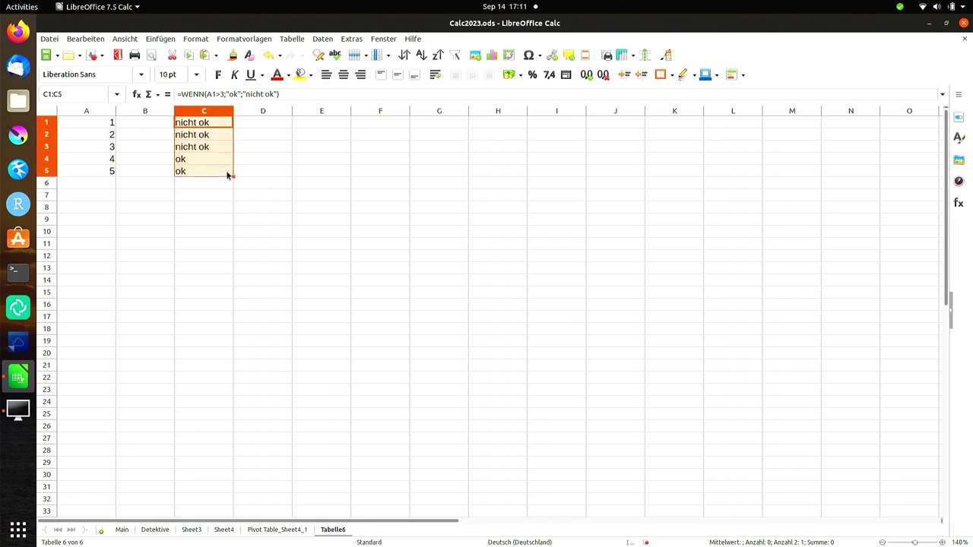
click(266, 197)
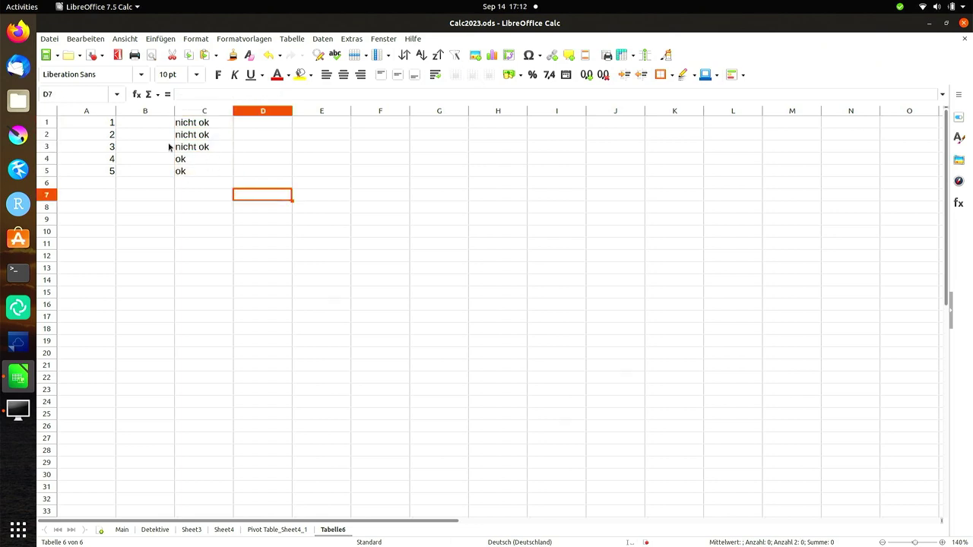
- Set cells A3 and A2 to 4, then visit the Main sheet and return to Tabelle6
drag(108, 125, 101, 170)
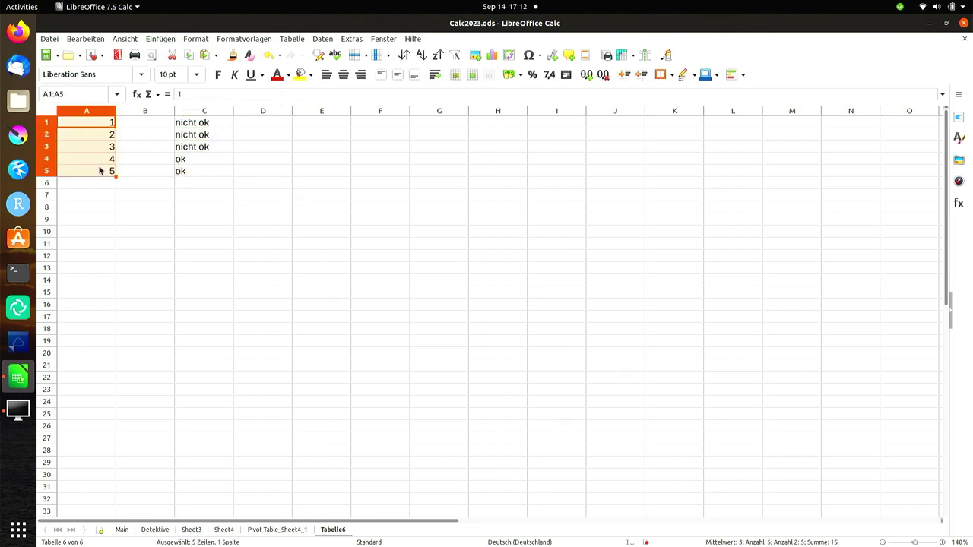
click(111, 149)
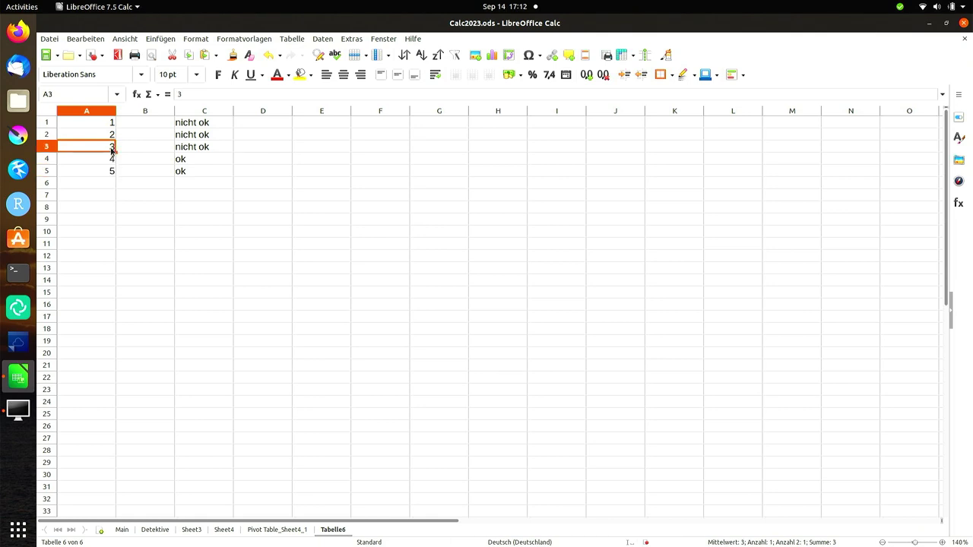
text(4)
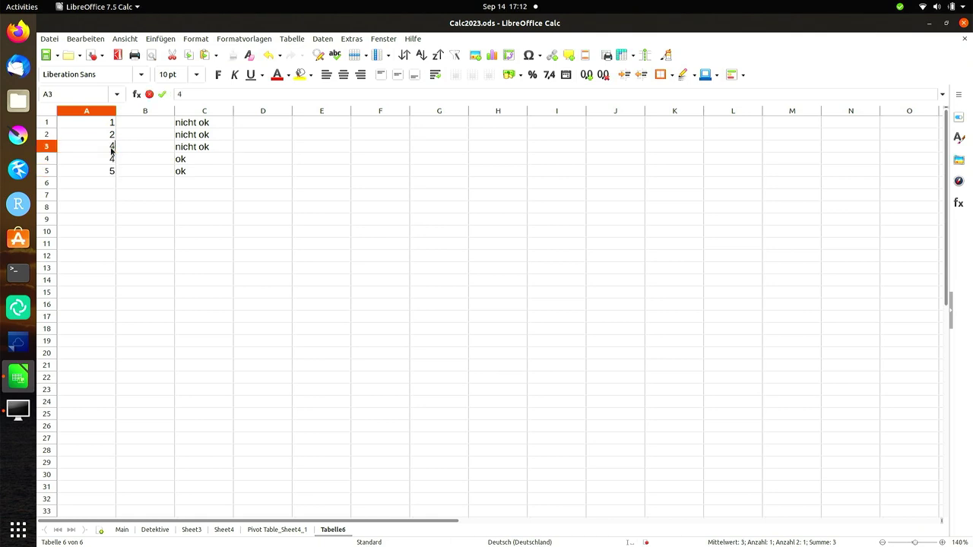
key(Return)
key(Up)
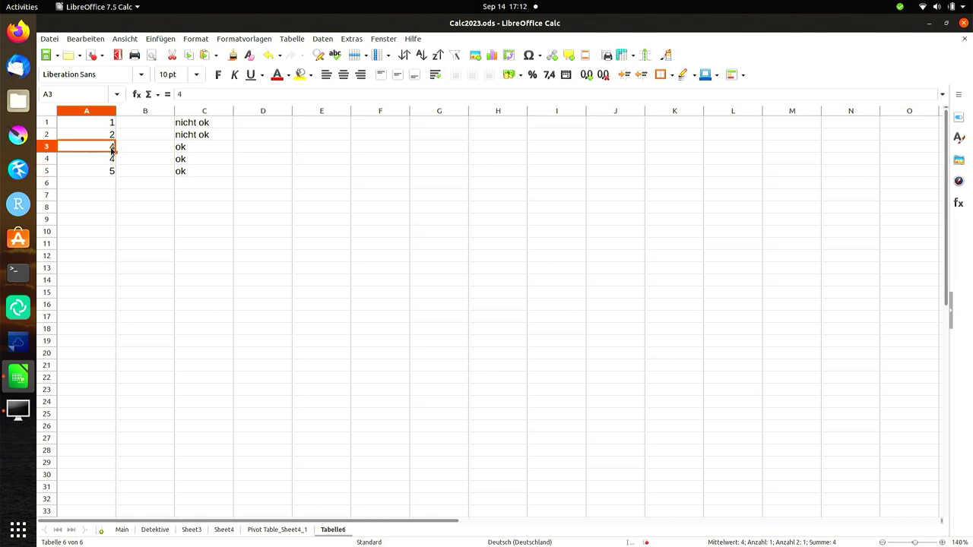
key(Up)
text(4)
key(Return)
click(120, 531)
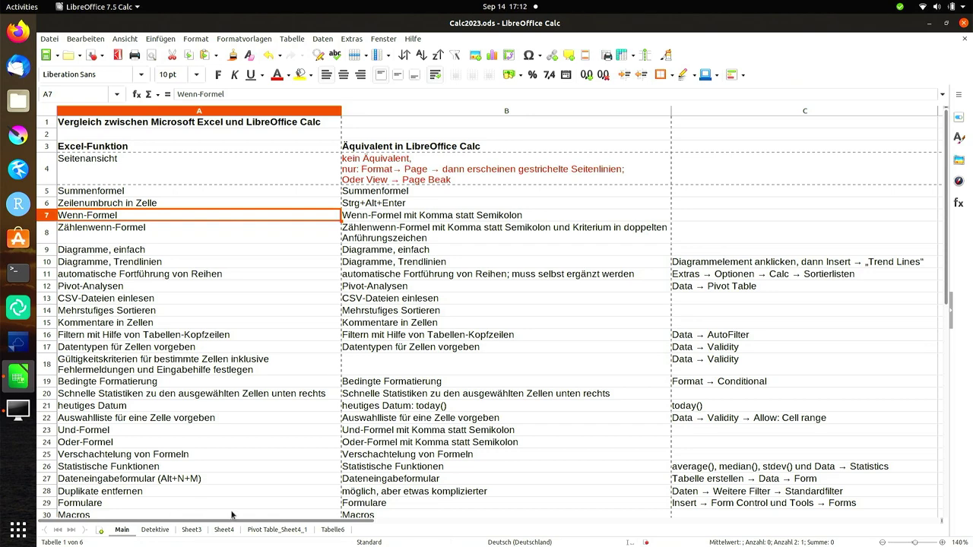
click(329, 530)
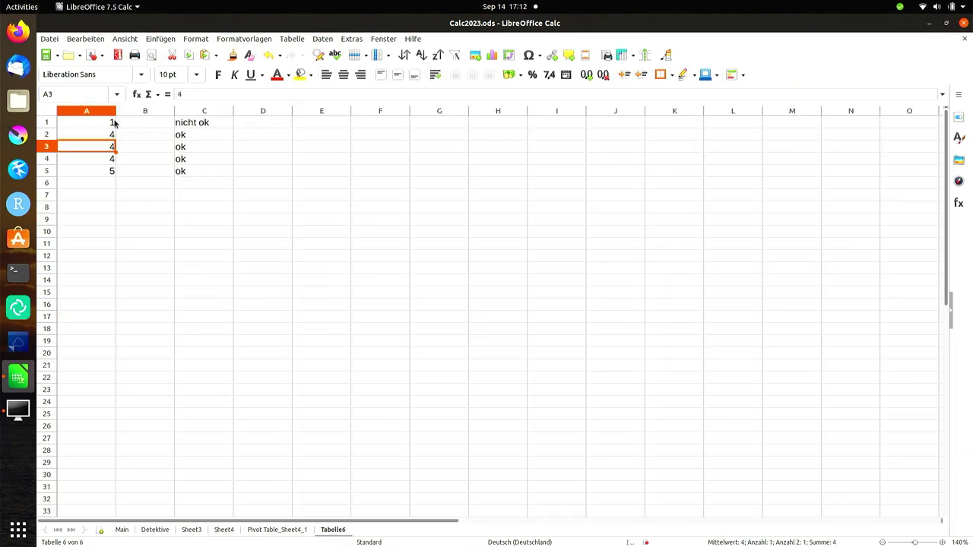
- Clear every cell on the Tabelle6 sheet
drag(194, 126, 189, 168)
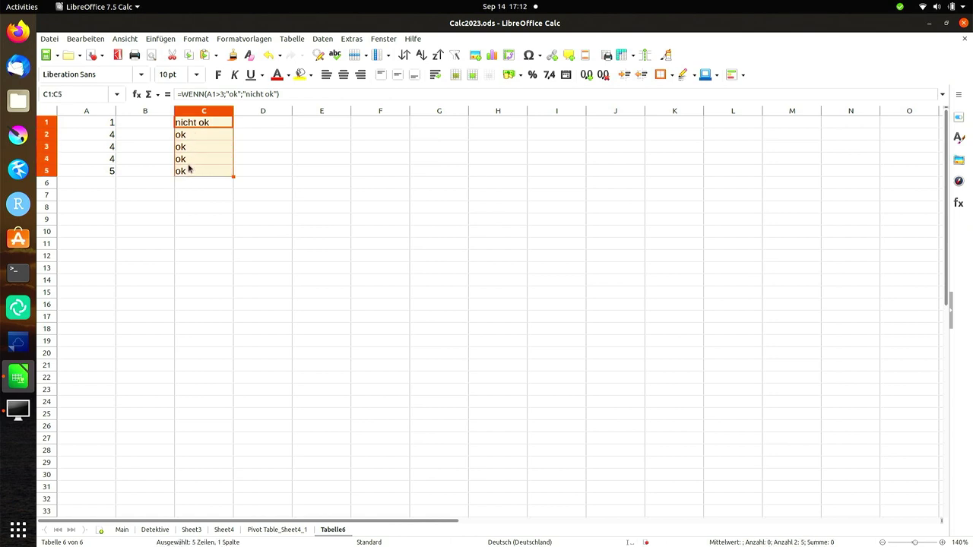
key(ctrl+Home)
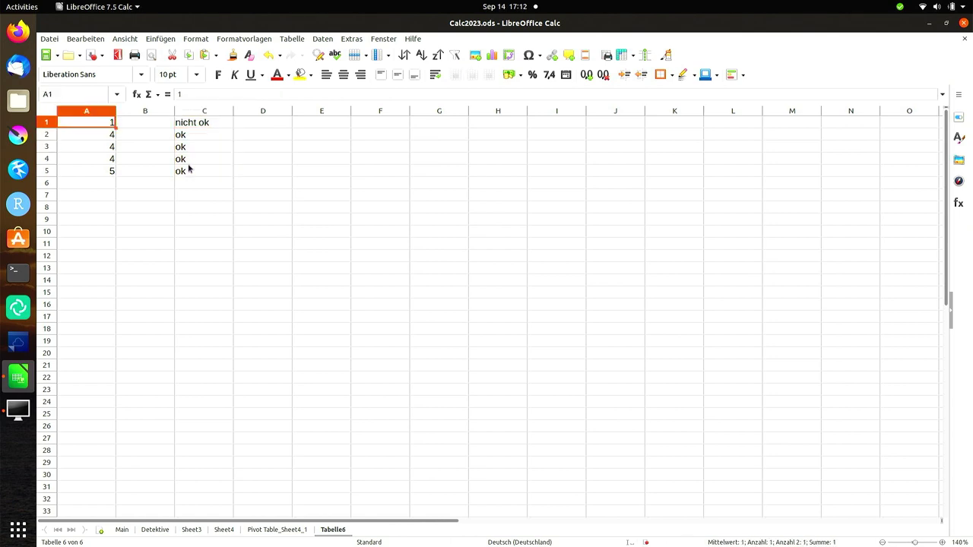
key(ctrl+a)
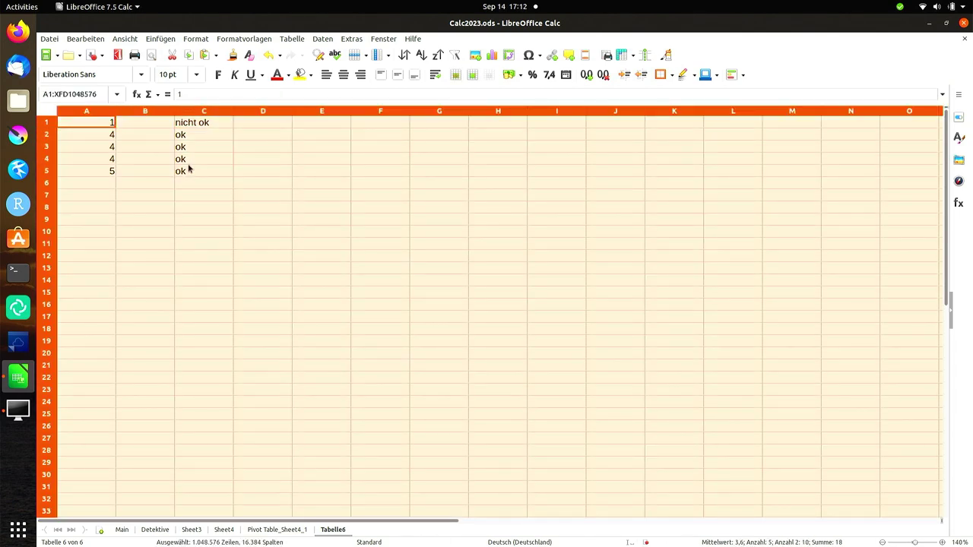
key(Delete)
key(ctrl+Home)
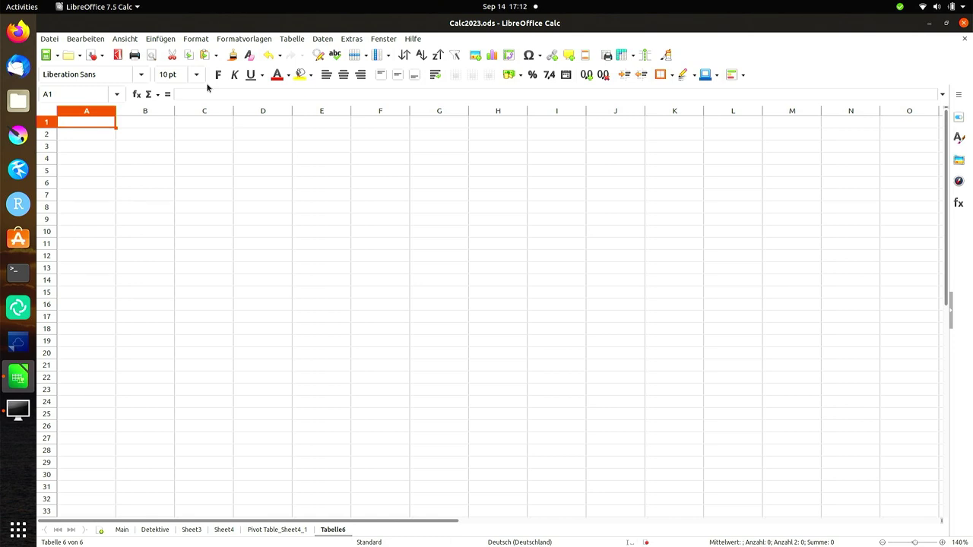
- Enter the first two first names in A1 and A2
text(Clauis)
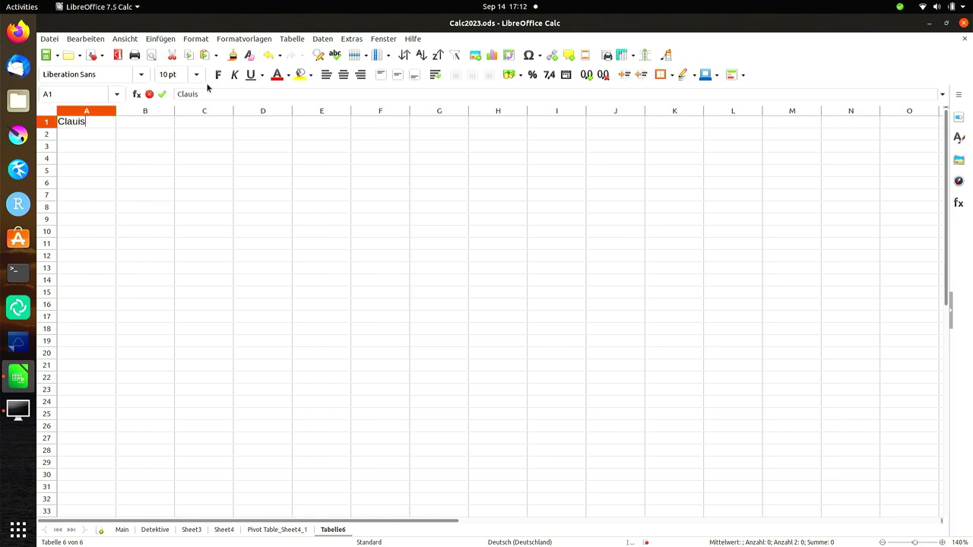
key(BackSpace)
key(BackSpace)
text(s)
key(Return)
text(CLa)
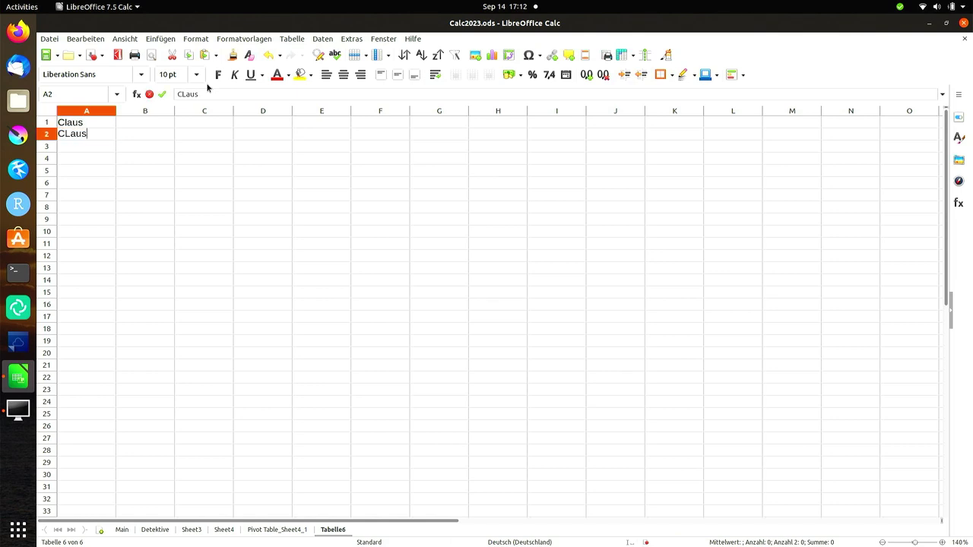
key(BackSpace)
key(BackSpace)
key(BackSpace)
text(laudia)
key(Return)
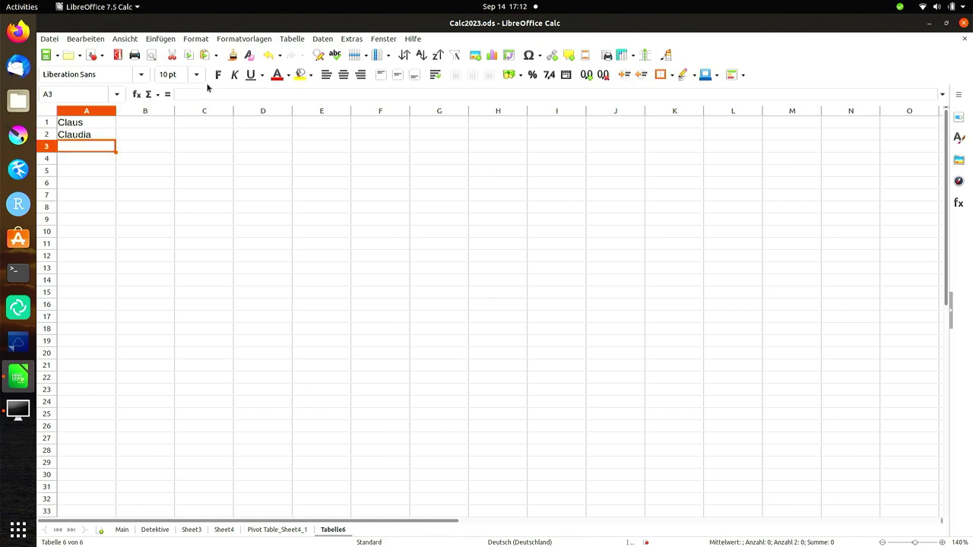
- Enter two more names in A3 and A4, repeating the first name in A3, then go to B1
text(Ka)
key(BackSpace)
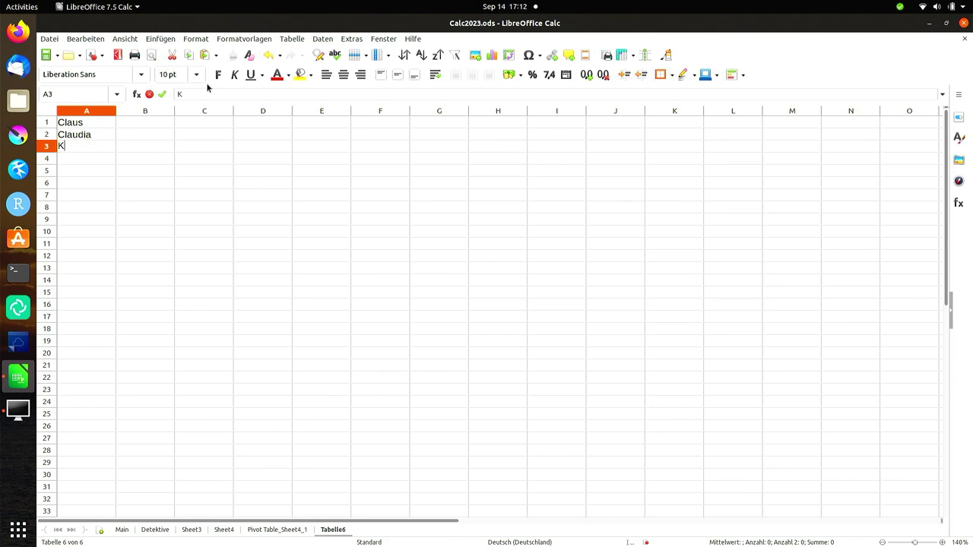
key(BackSpace)
text(Claus)
key(Return)
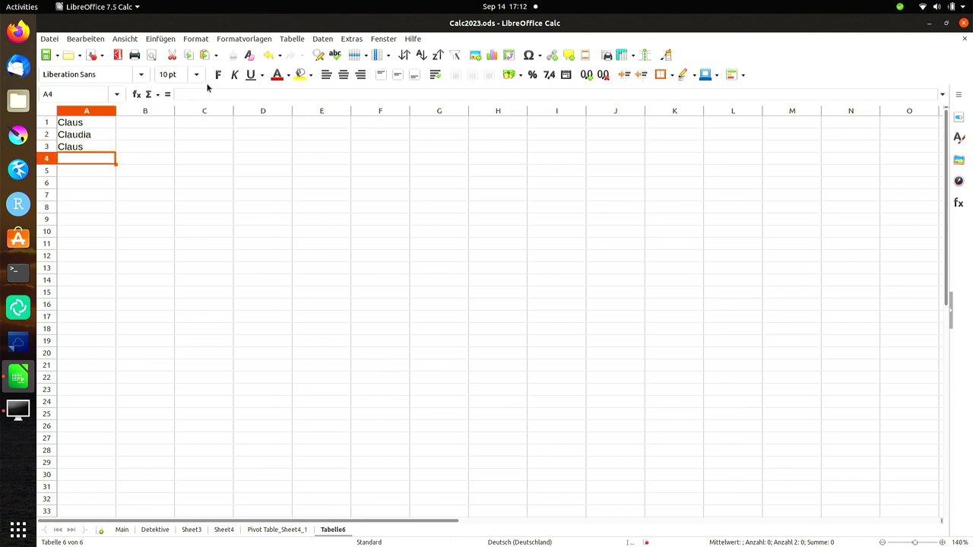
text(Klaus)
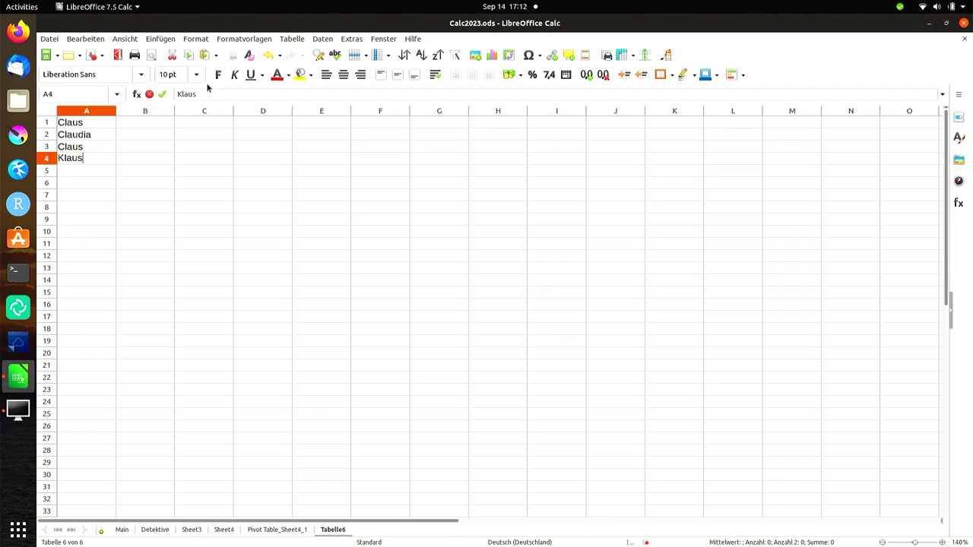
key(Tab)
key(Down)
key(Up)
key(Up)
key(Up)
key(Right)
- In B1, enter a ZÄHLENWENN over A1:A4 counting the repeated name, then reopen it for editing
key(Left)
key(Up)
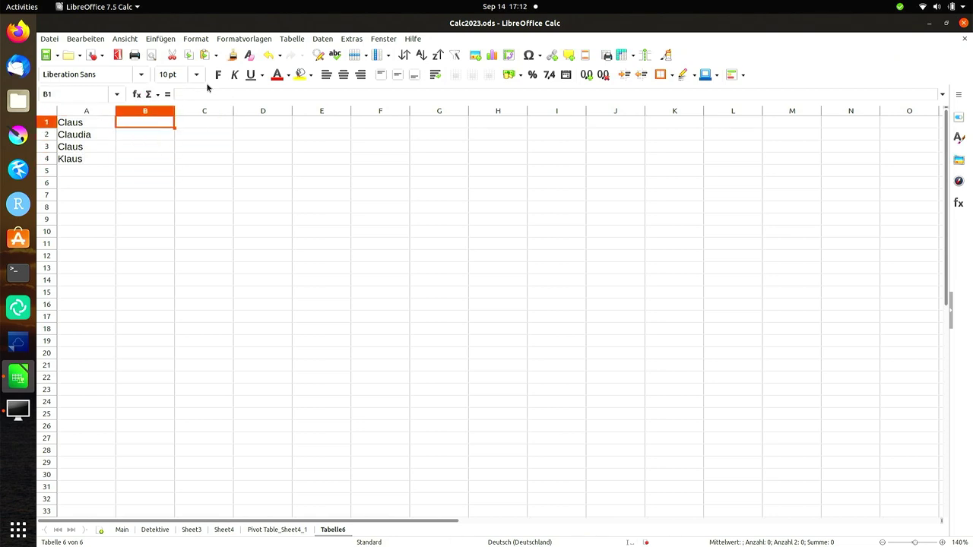
text(=ZÄHL)
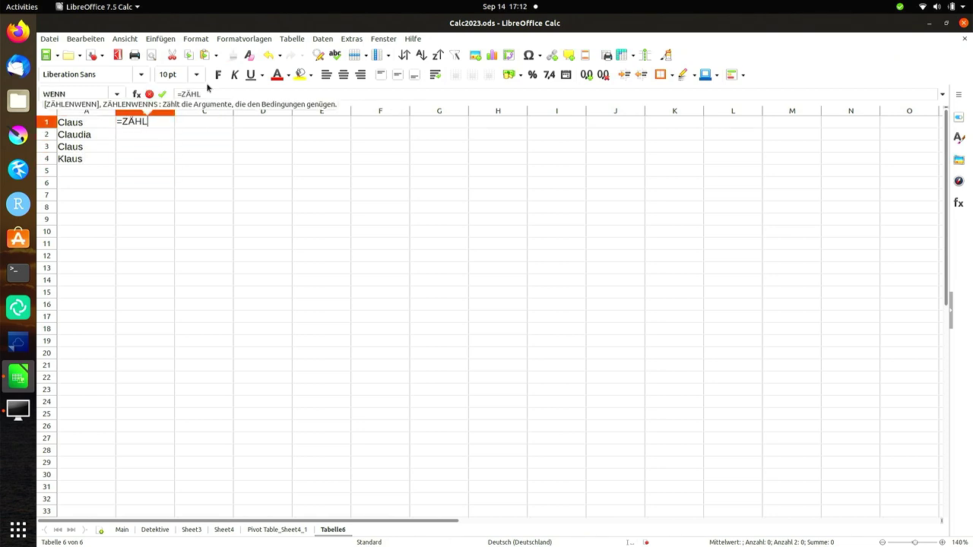
text(ENWENN)
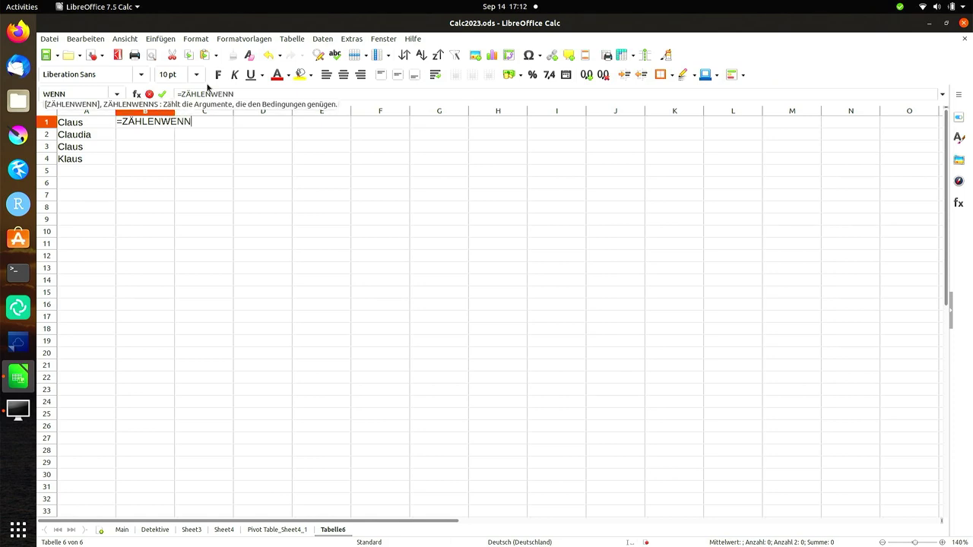
text(()
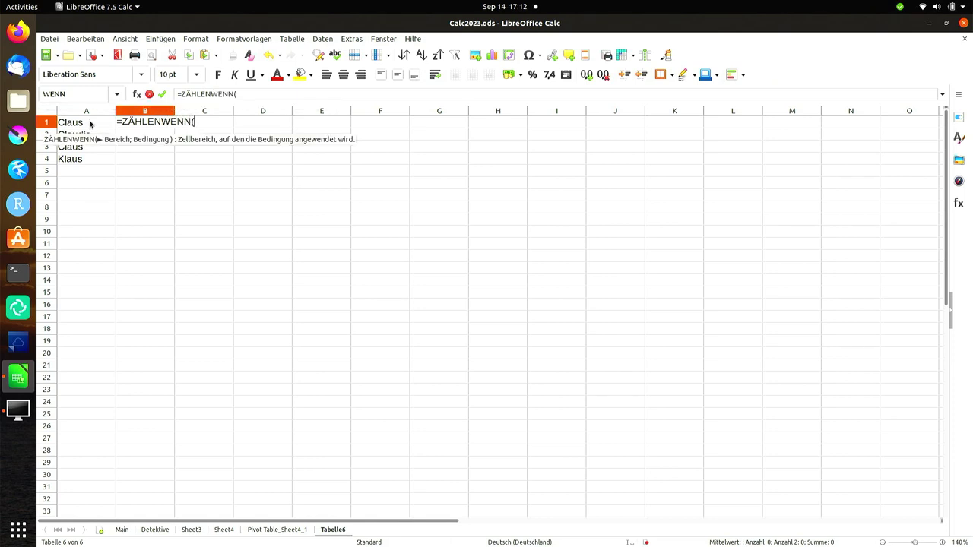
drag(90, 124, 85, 161)
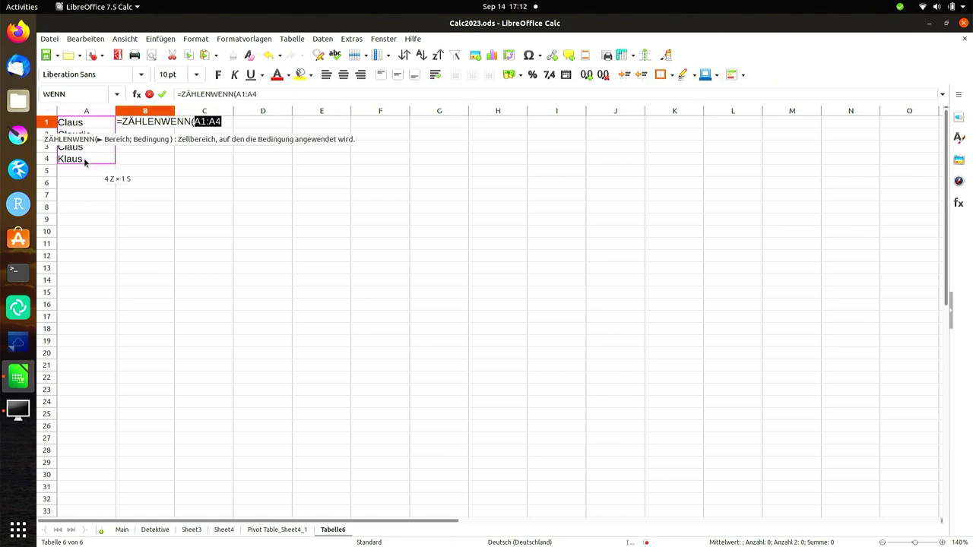
text(="Claus")
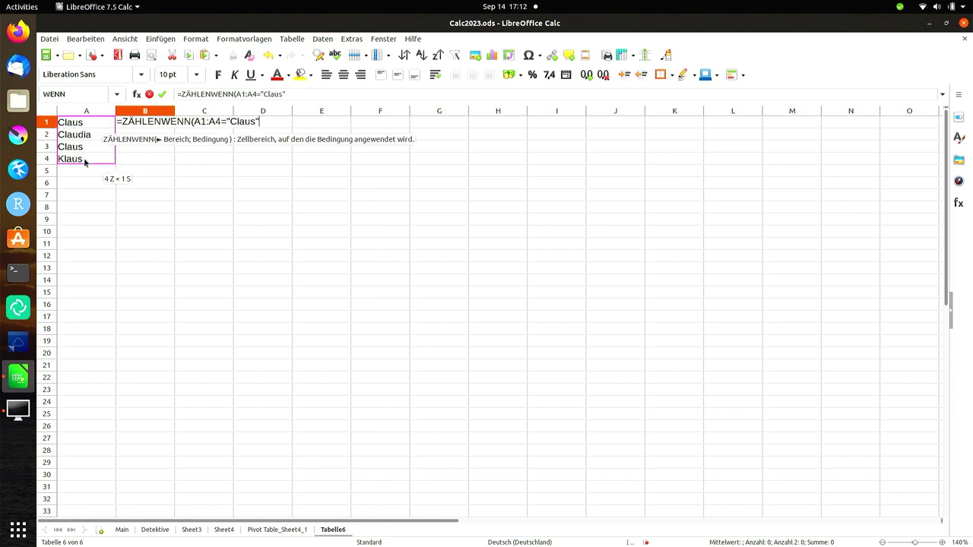
text())
key(Return)
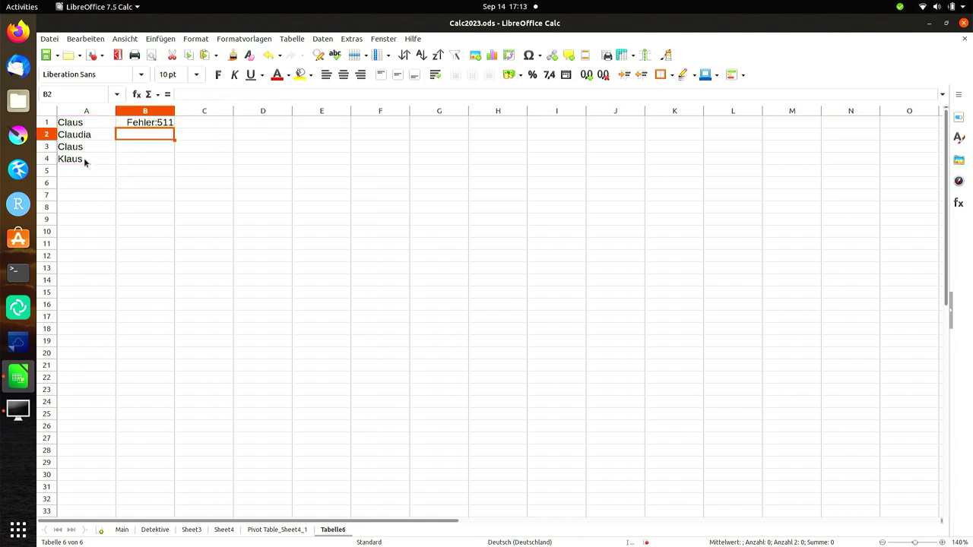
click(260, 94)
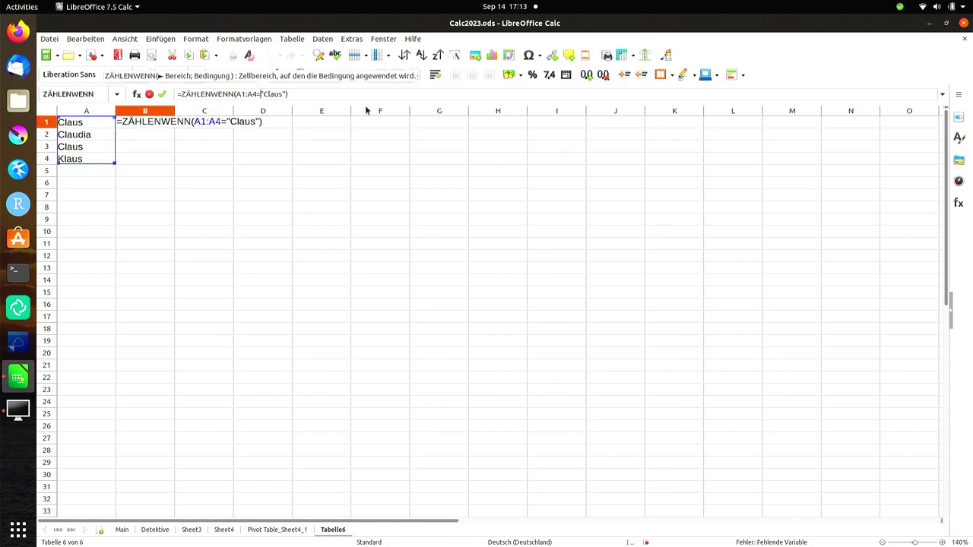
- Add an extra equals sign to B1's formula and accept Calc's suggested correction
text(=)
key(Return)
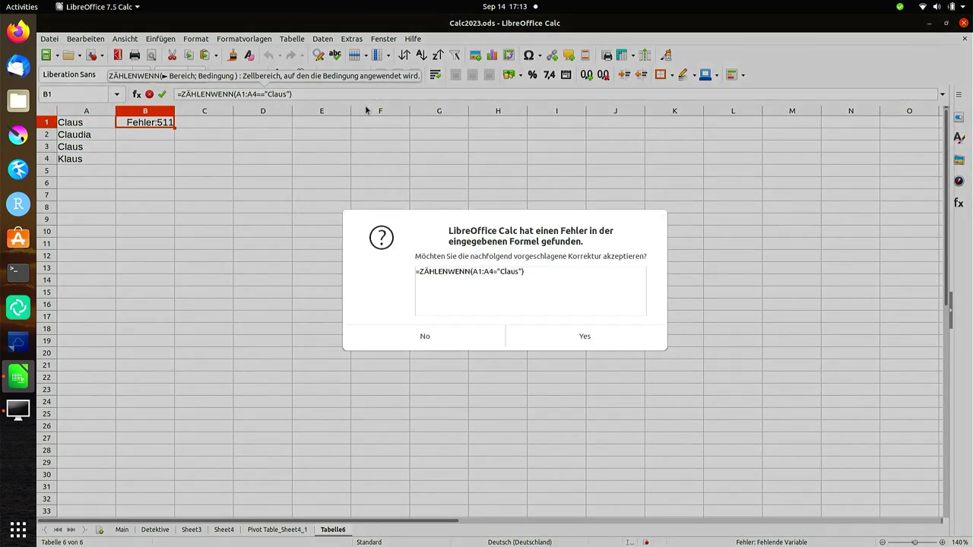
click(530, 339)
key(Up)
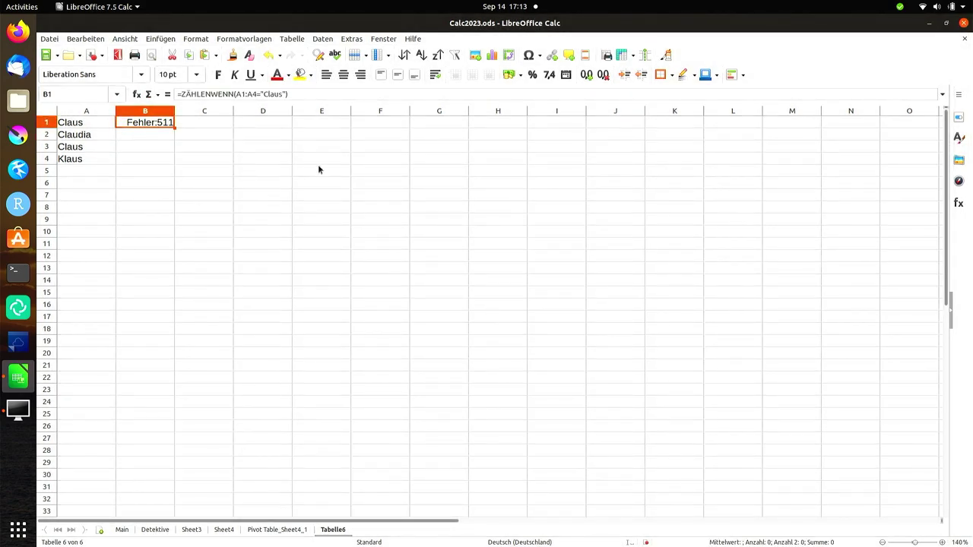
- Remove the quotes around the name criterion in B1, producing #NAME?
click(288, 94)
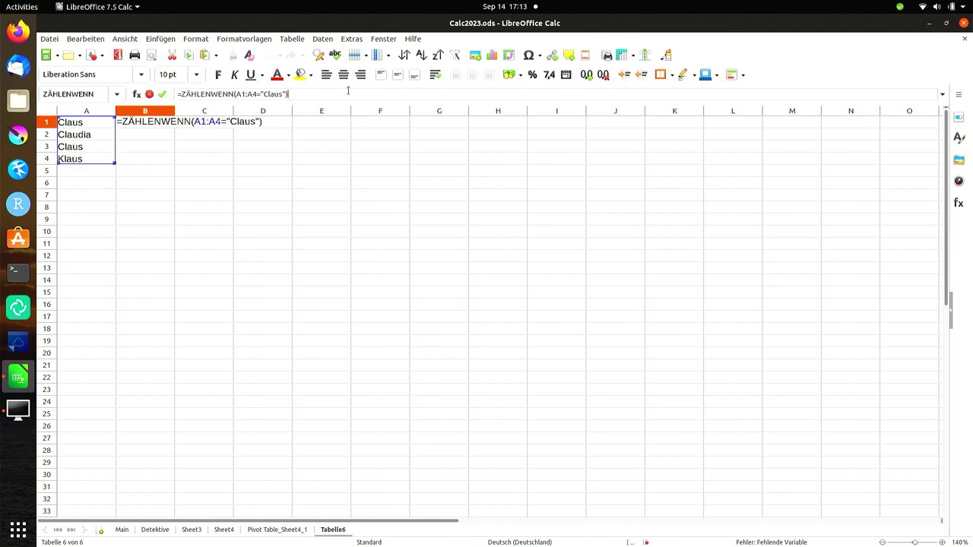
key(Left)
key(BackSpace)
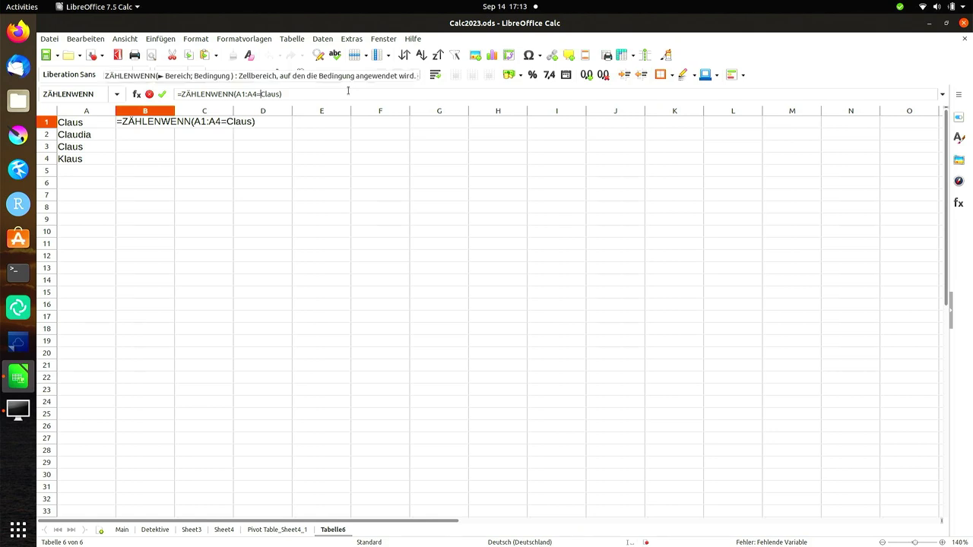
key(Return)
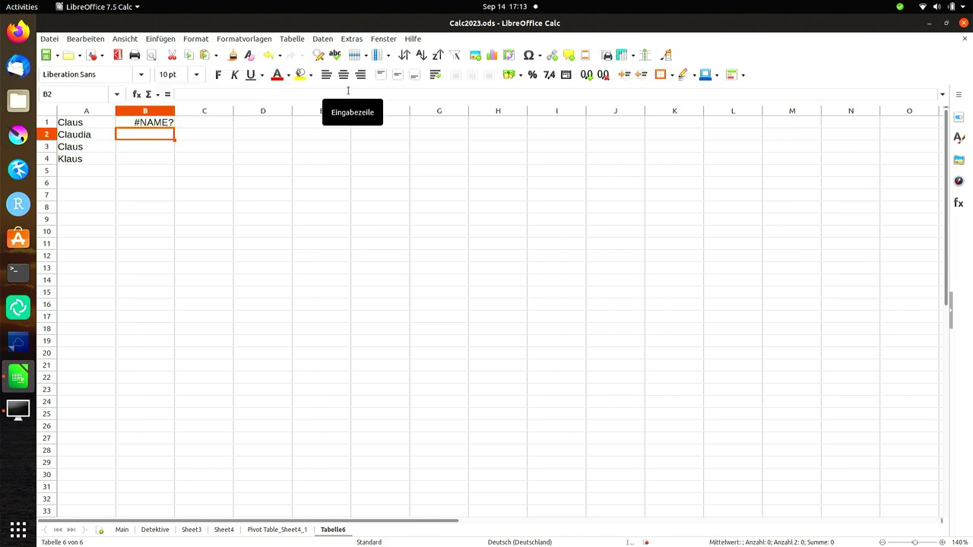
key(Up)
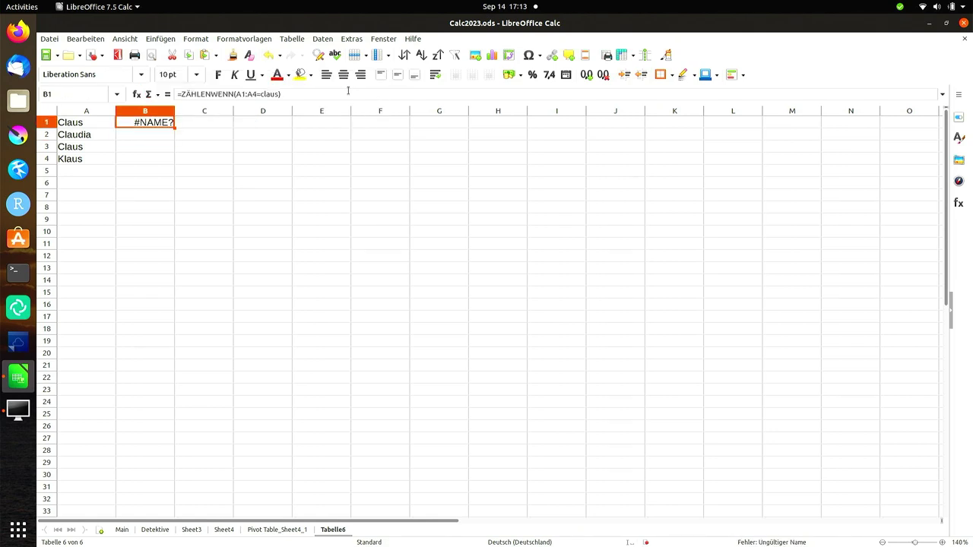
- Restore the quoted criterion and undo back to the 1, 4, 4, 4, 5 data
click(210, 95)
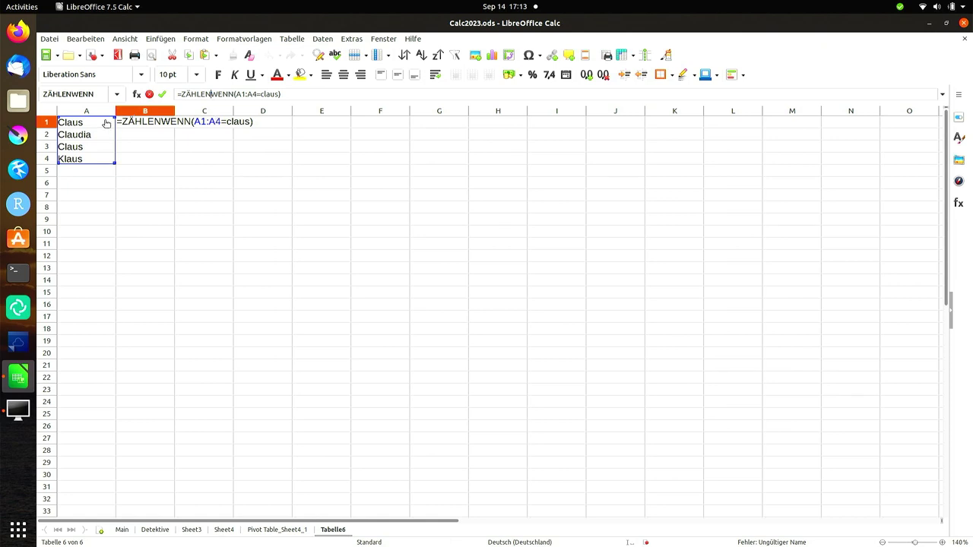
key(Return)
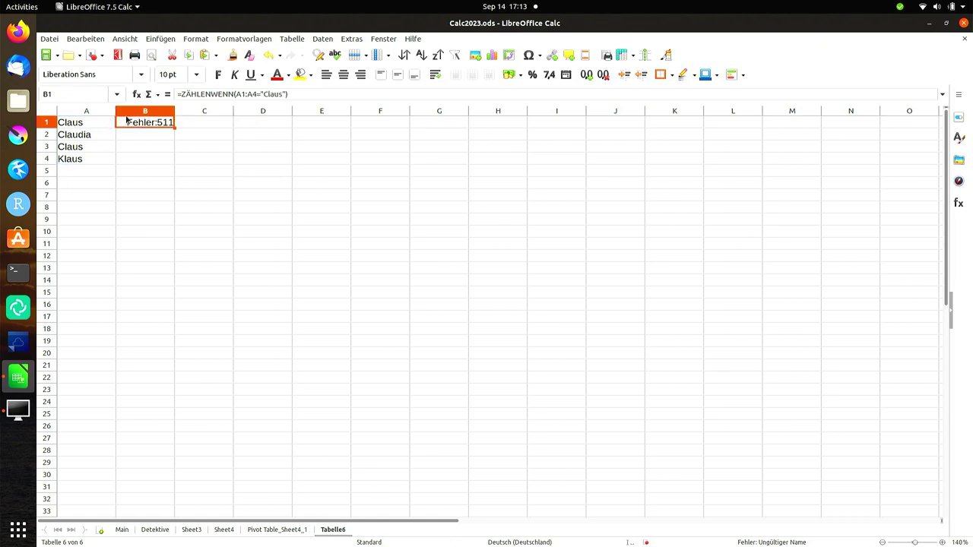
key(ctrl+z)
key(ctrl+z)
key(ctrl+z)
key(ctrl+z)
key(ctrl+z)
key(ctrl+z)
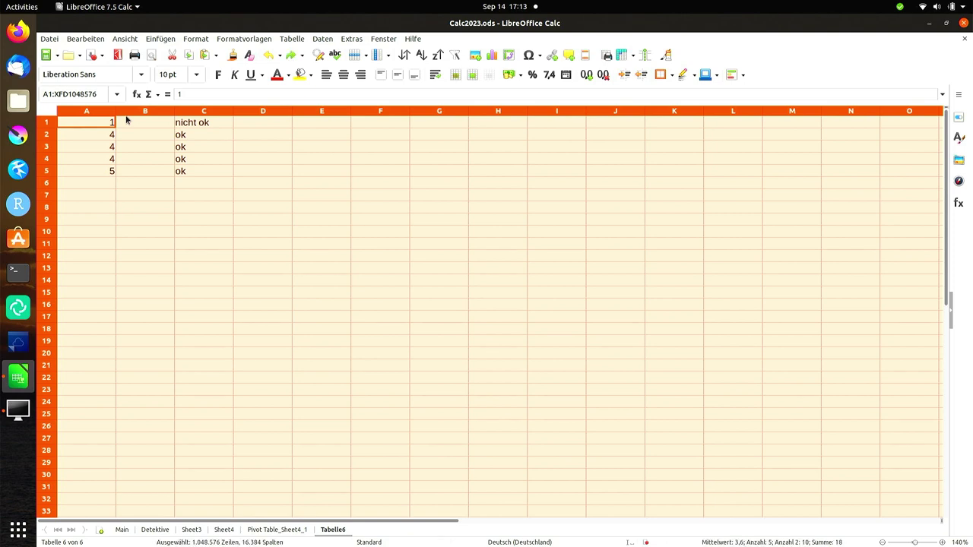
- Rewrite C1's WENN formula as ZÄHLENWENN, deleting the "ok" and "nicht ok" arguments
click(198, 160)
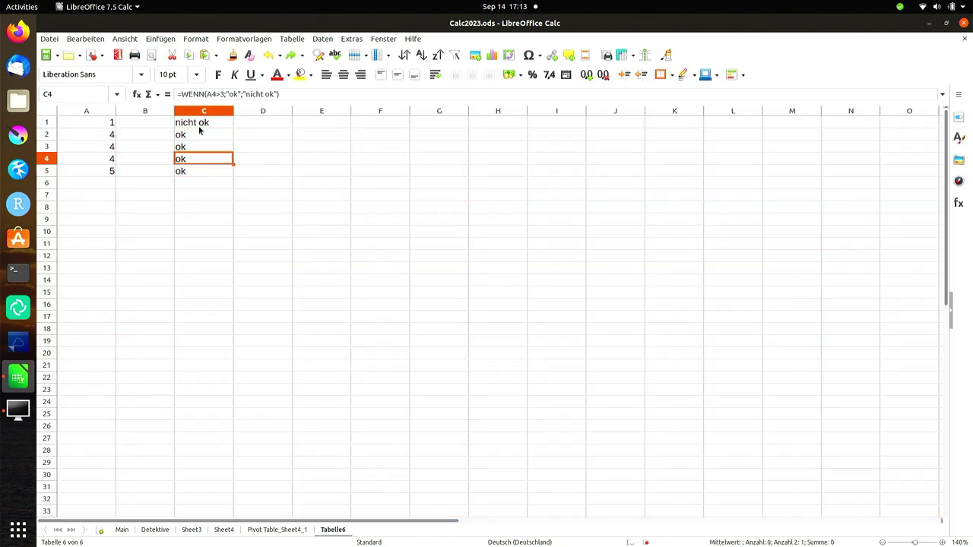
click(199, 127)
click(181, 94)
text(Z)
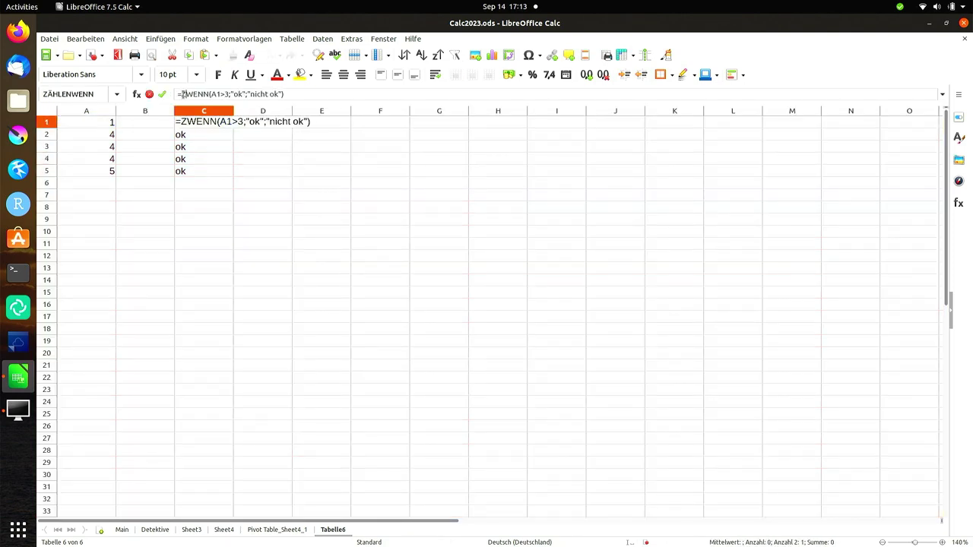
text(ÄHLE)
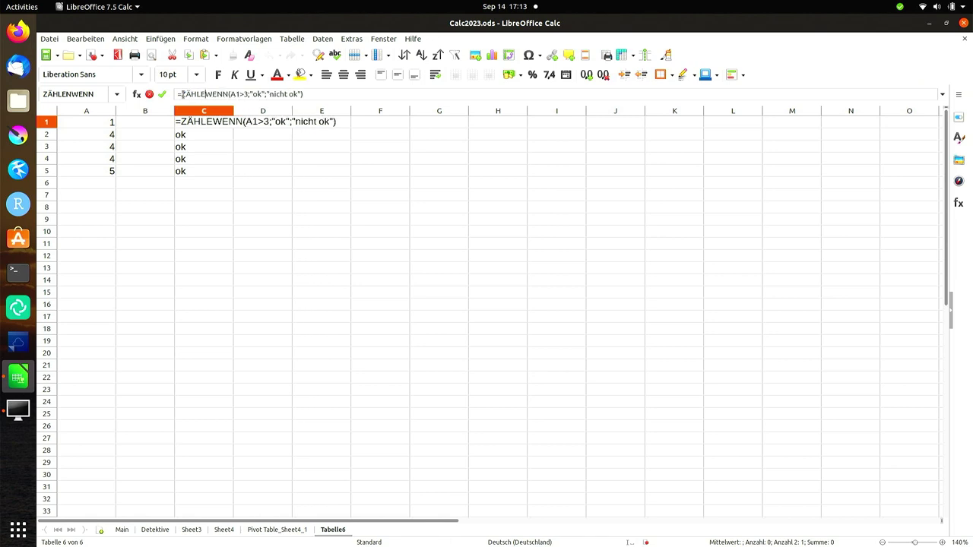
text(N)
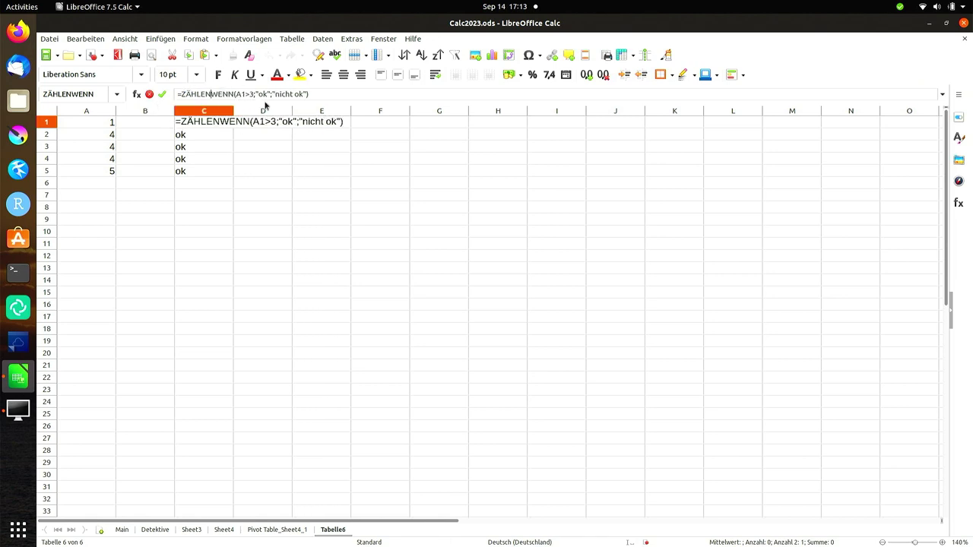
drag(258, 93, 340, 130)
key(BackSpace)
key(BackSpace)
key(BackSpace)
text())
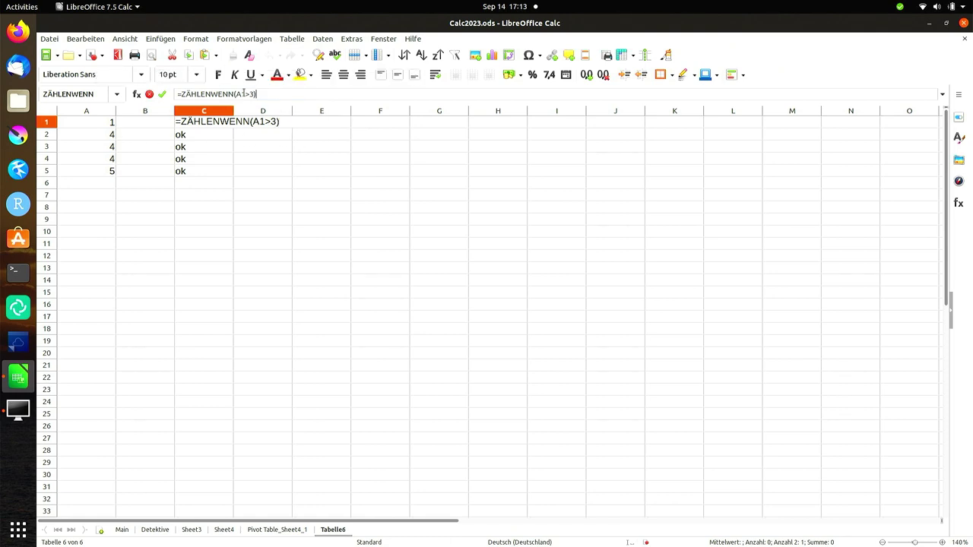
- Change the condition to A1:A5>3 and commit the formula
click(244, 93)
key(shift+Right)
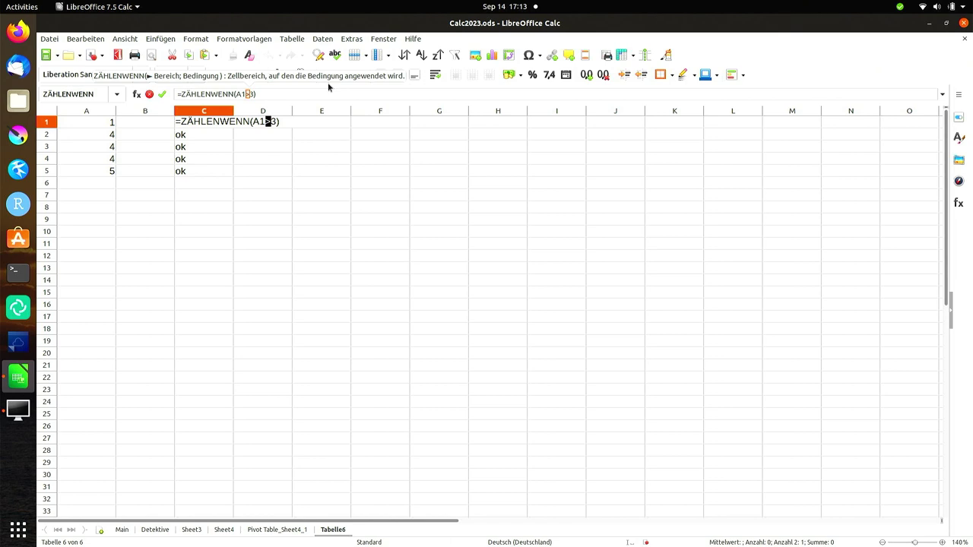
text(:)
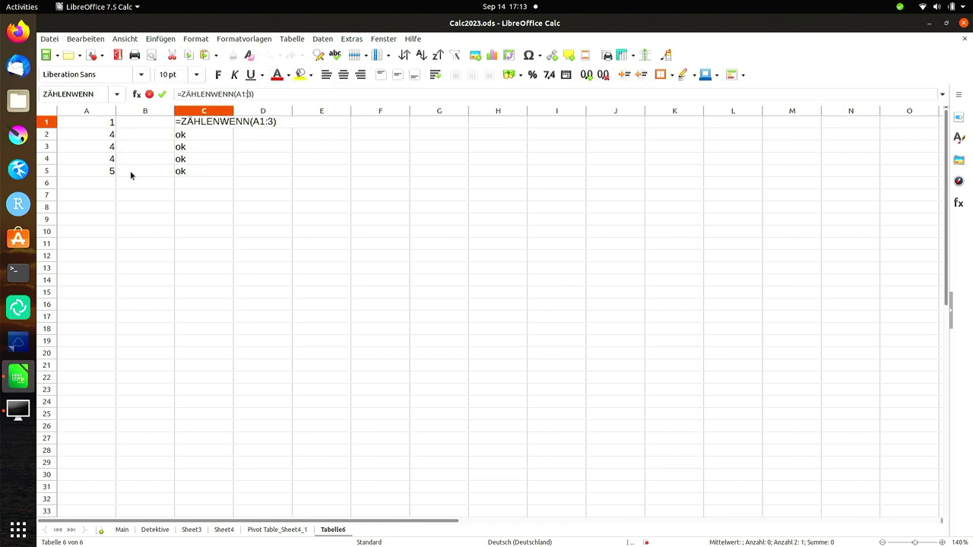
text(A5)
text(>)
key(Return)
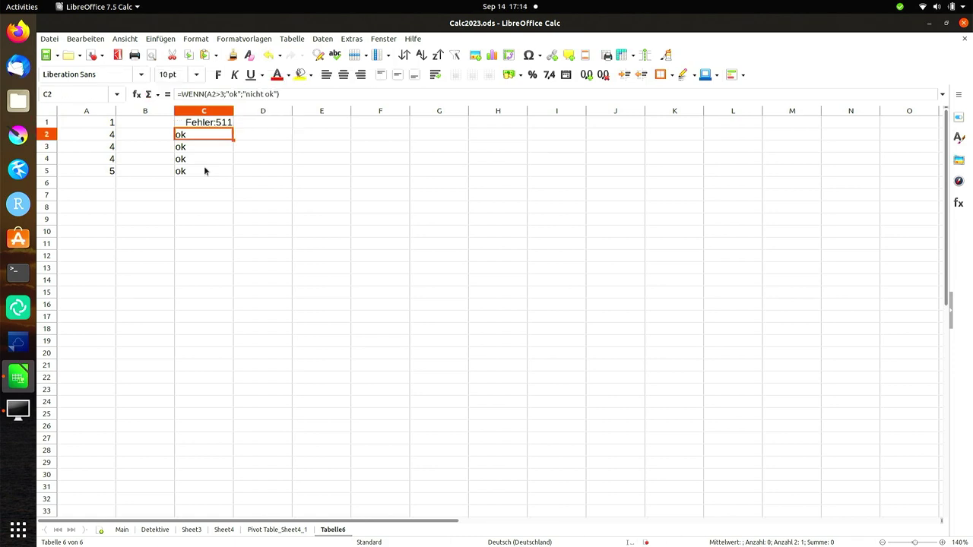
key(Up)
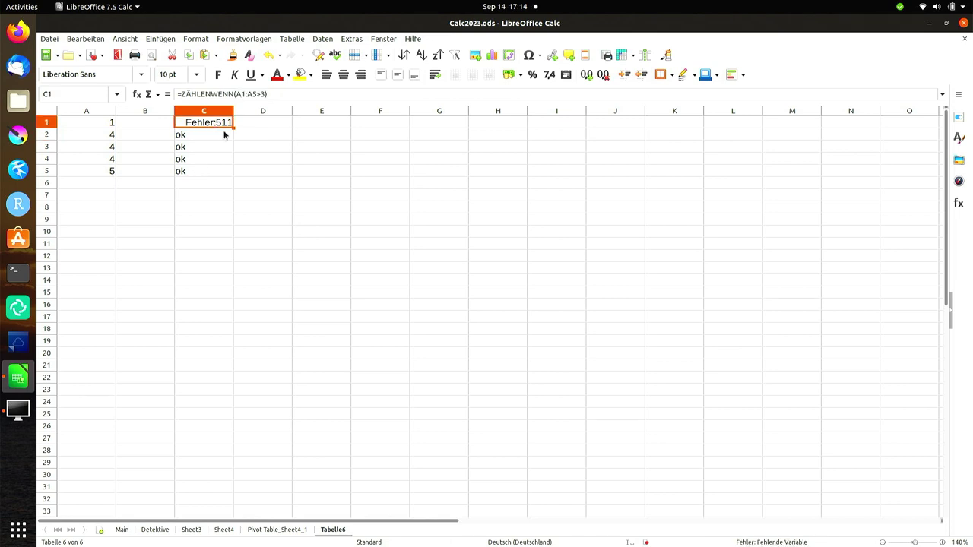
- Replace the arguments with the range A1:A5 and the criterion ;>3
drag(237, 94, 272, 94)
key(BackSpace)
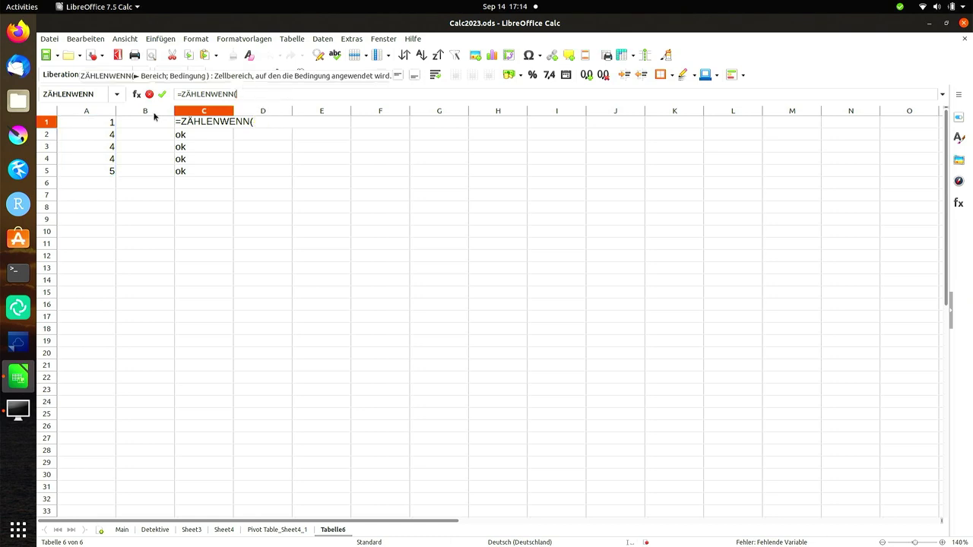
drag(111, 122, 111, 171)
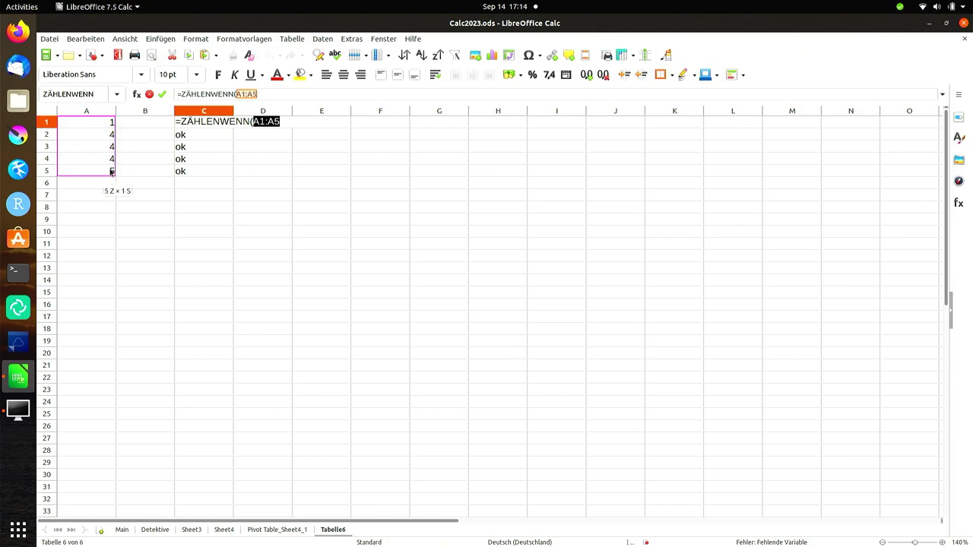
text(;)
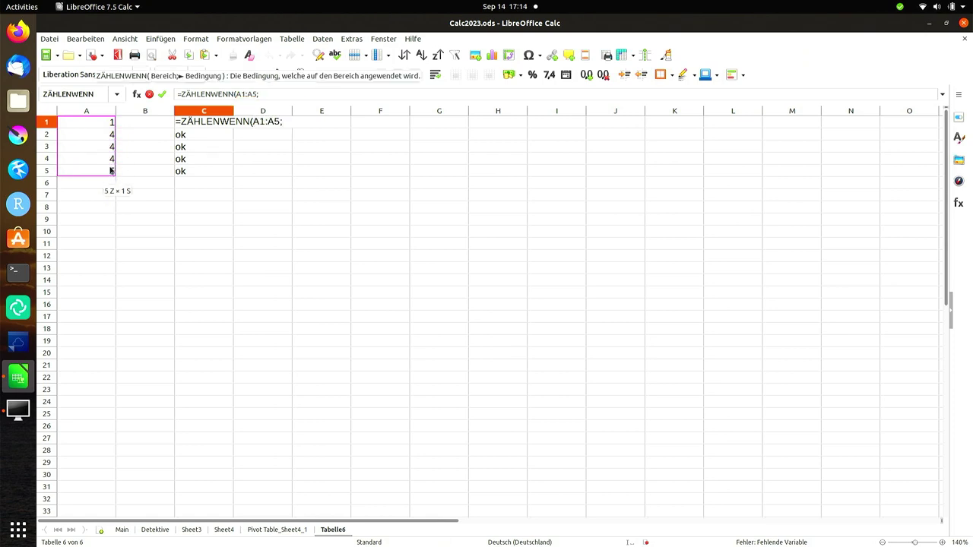
text(>3))
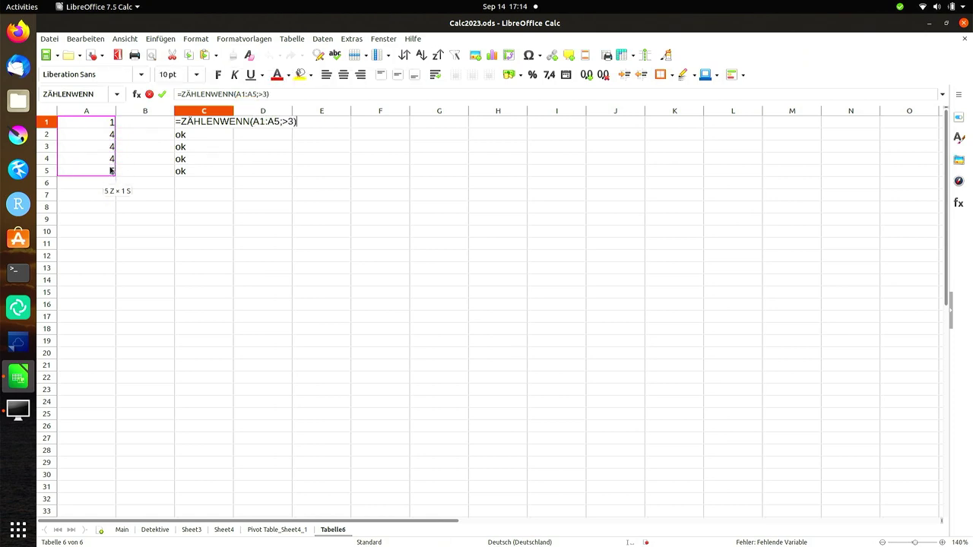
key(Return)
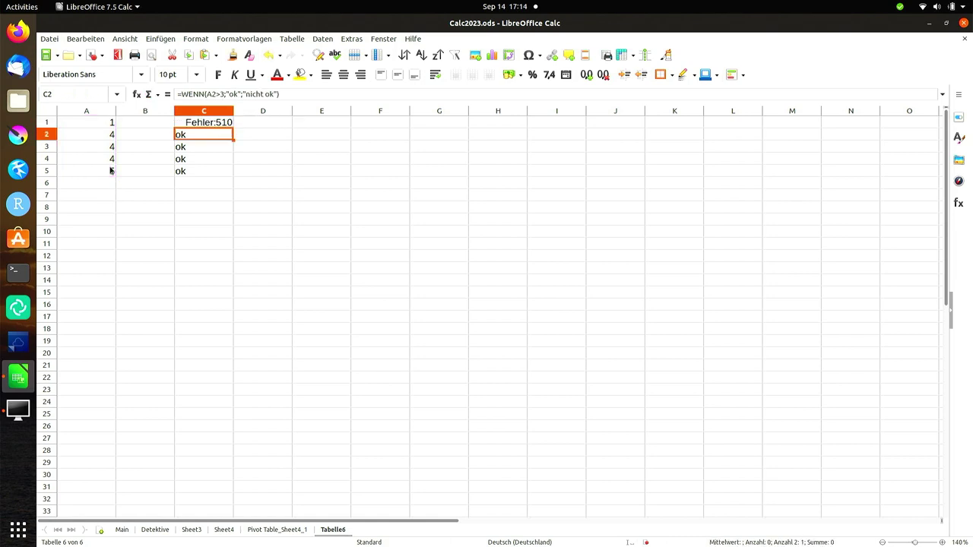
key(Up)
- Quote the criterion, giving =ZÄHLENWENN(A1:A5;">3"), which returns 4
click(262, 94)
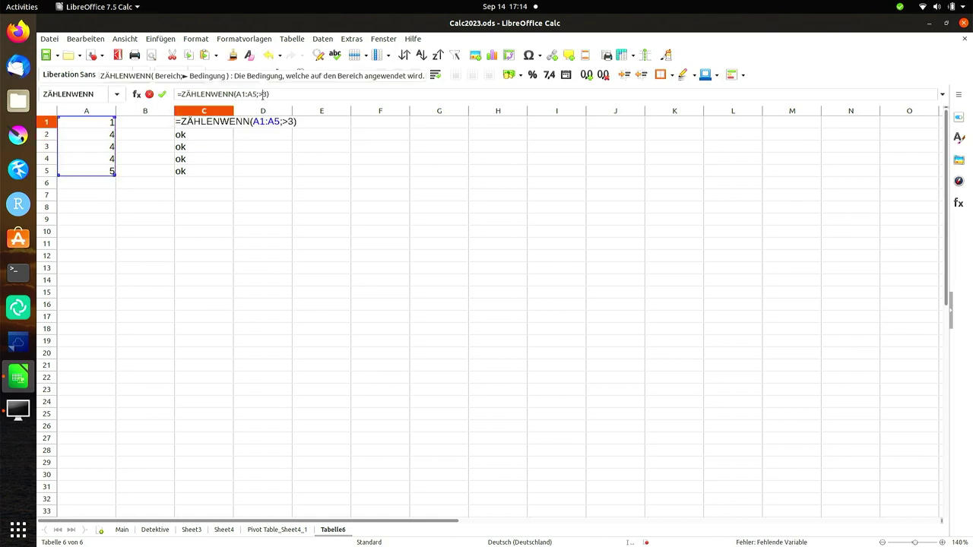
key(Left)
text(")
key(Right)
key(Right)
text(")
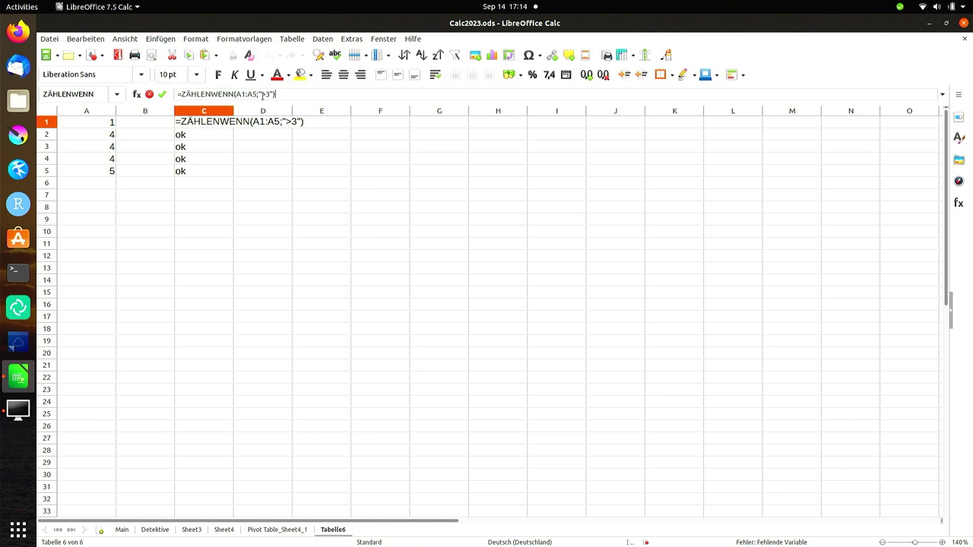
key(Return)
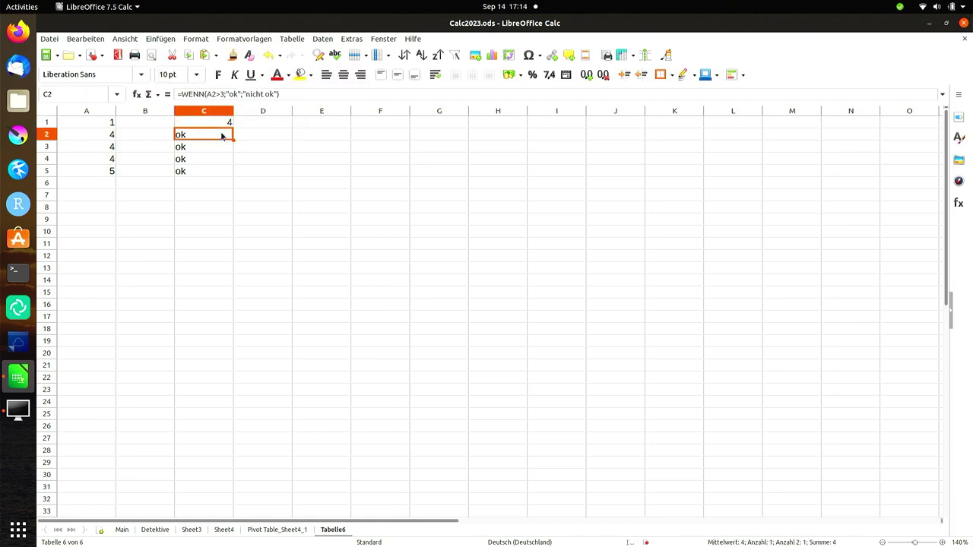
- Delete the ok formulas in C2:C5 and return to the count in C1
drag(222, 135, 222, 168)
key(Delete)
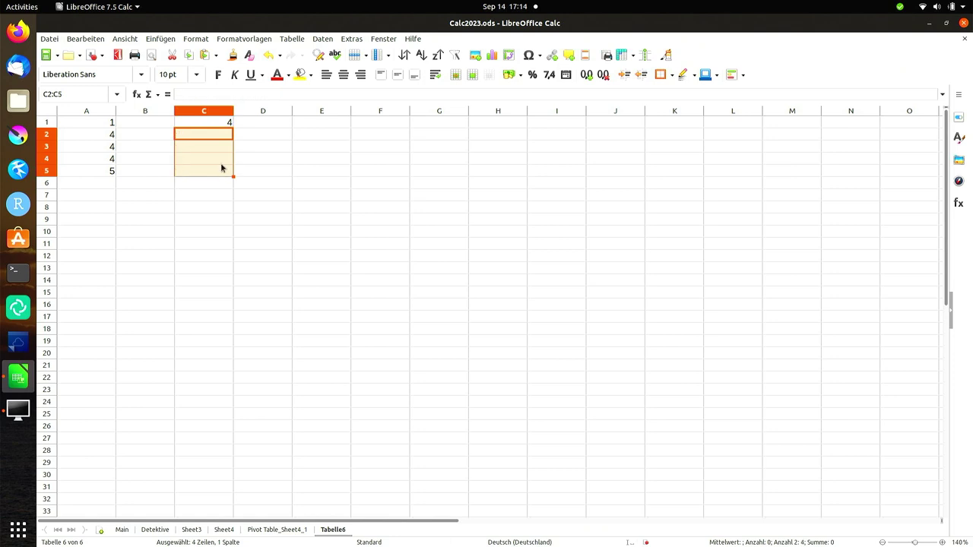
key(Up)
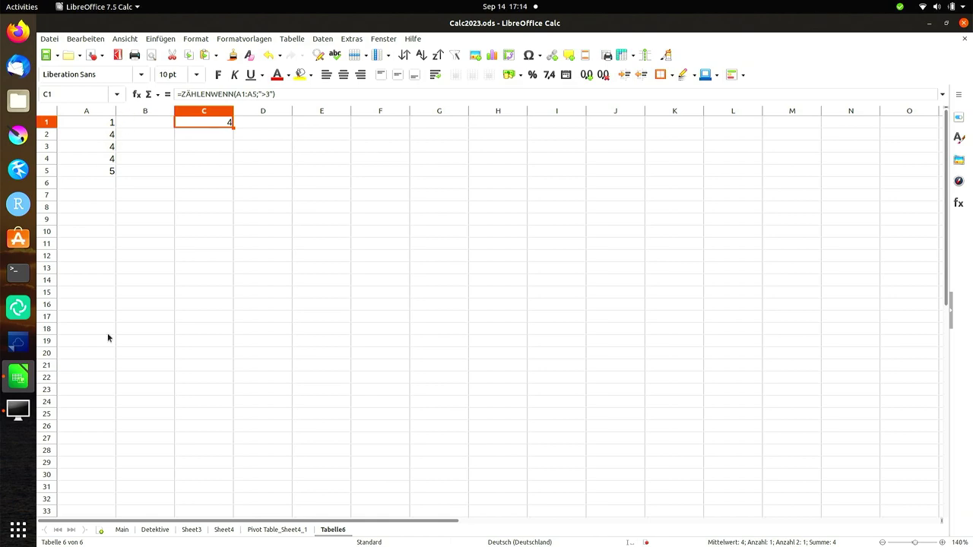
- Check the Diagramme, einfach entry on Main, then move via Detektive and Sheet3 to Sheet4
click(122, 530)
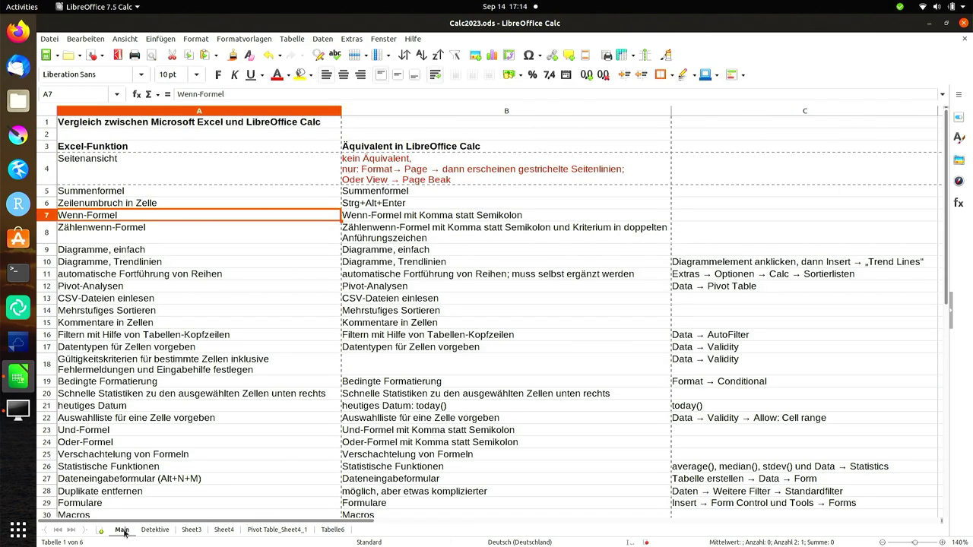
click(167, 253)
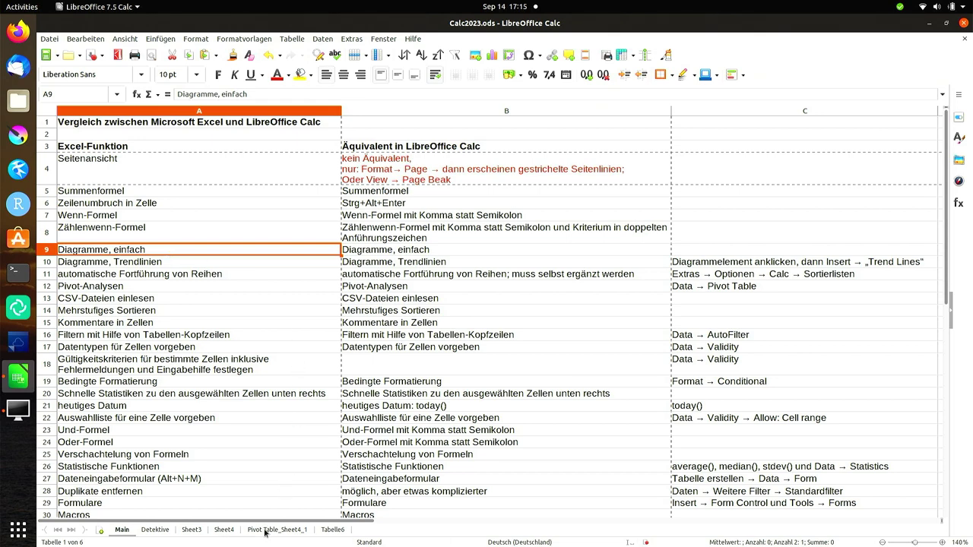
click(166, 534)
click(201, 534)
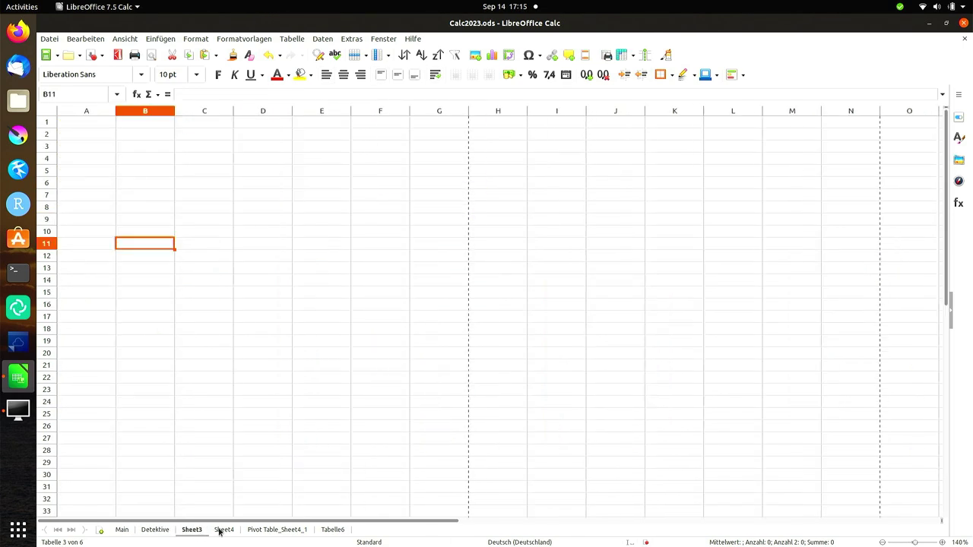
click(219, 532)
click(235, 403)
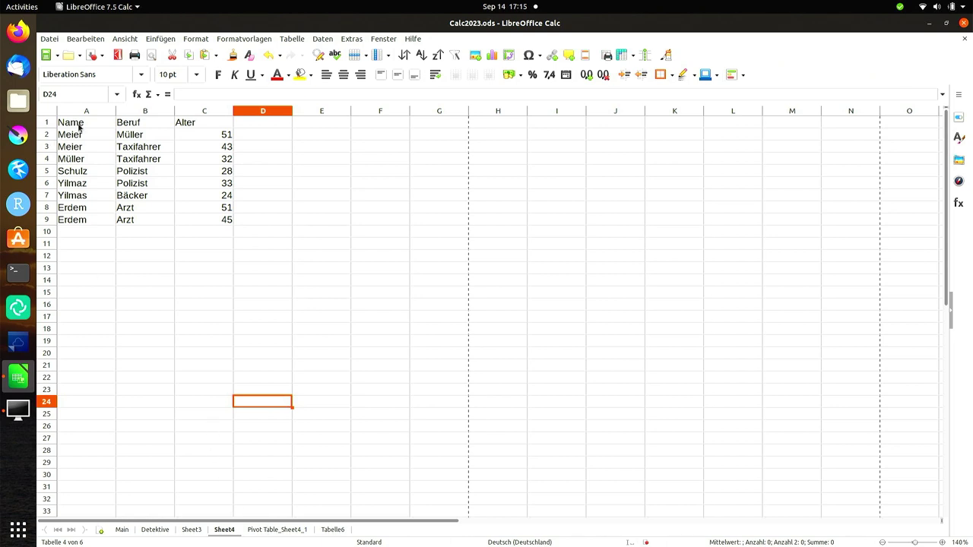
- Select the Name/Beruf/Alter range A1:C9 and open the Daten > Pivot-Tabelle submenu
drag(78, 127, 212, 220)
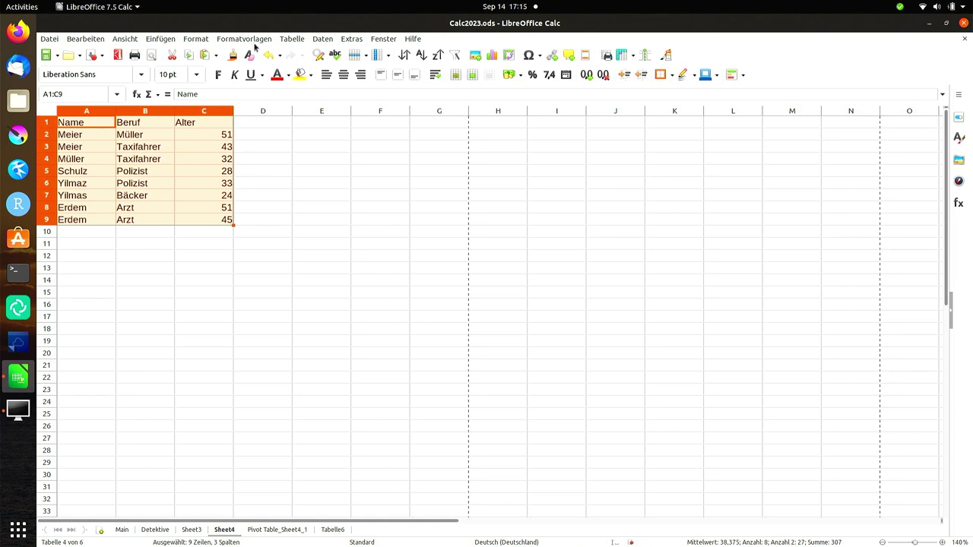
click(312, 41)
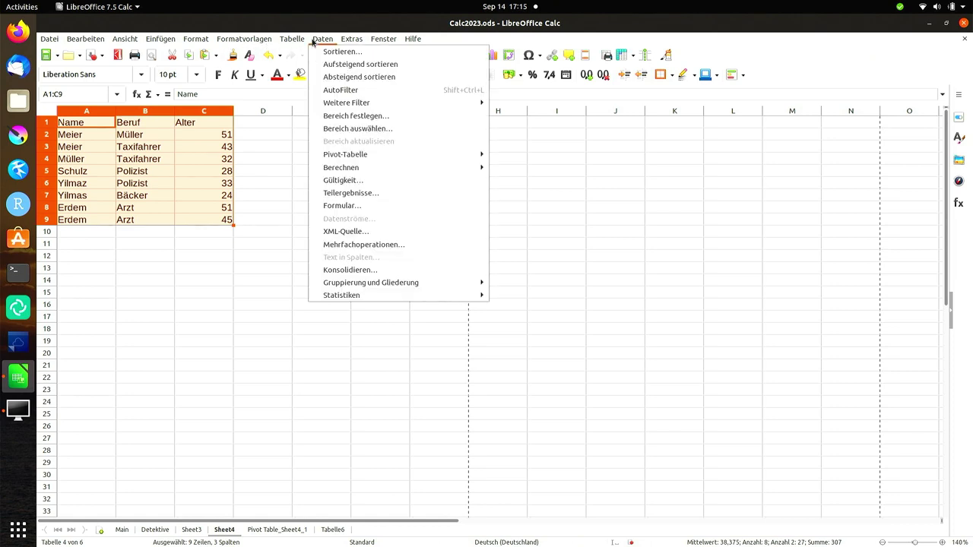
click(113, 533)
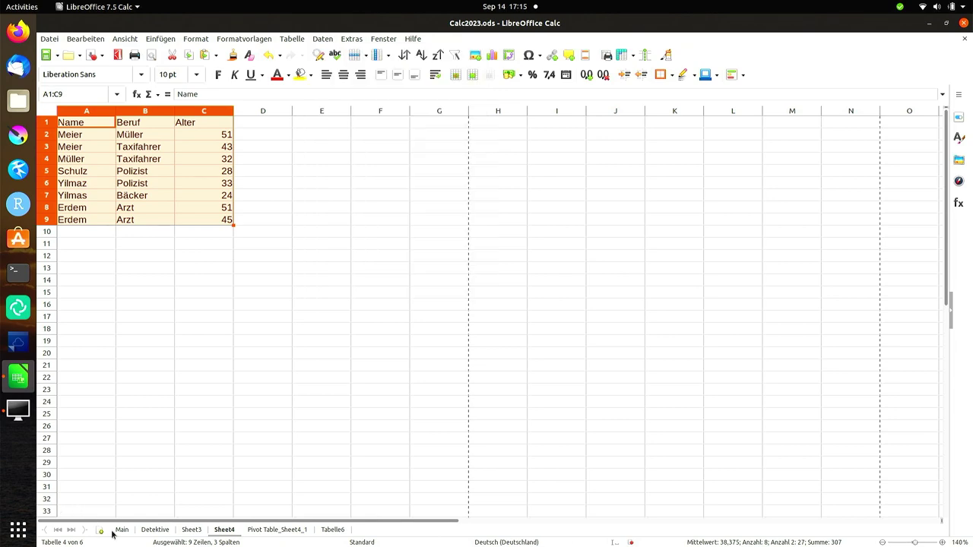
click(114, 531)
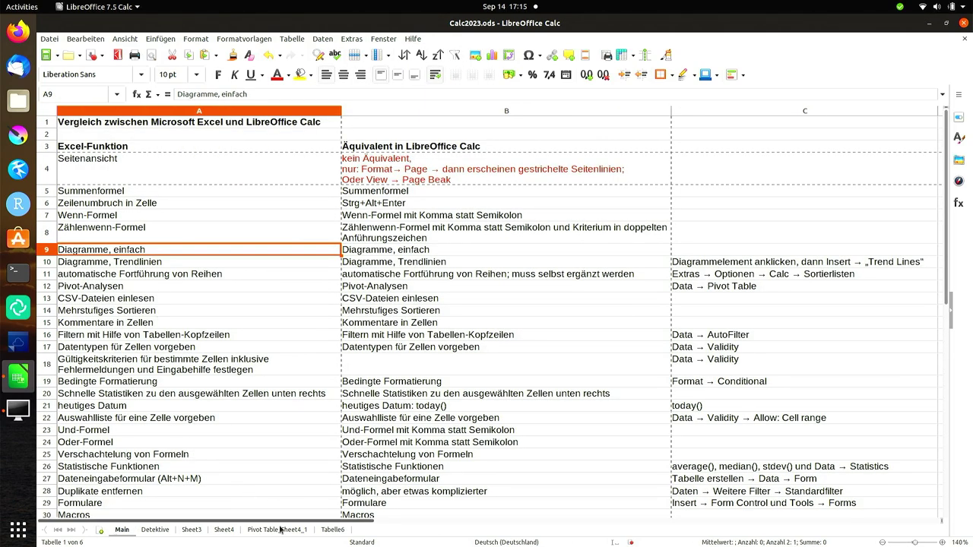
click(234, 535)
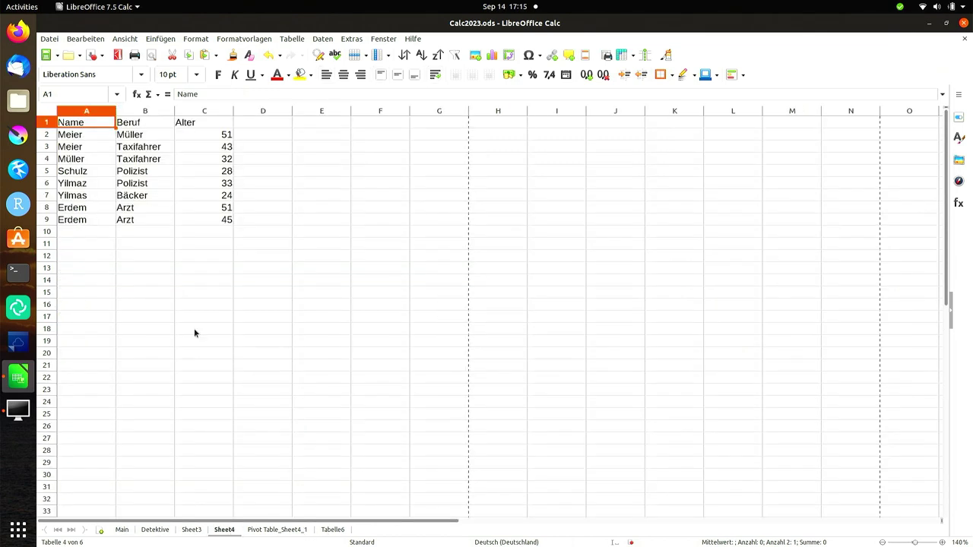
drag(99, 125, 202, 219)
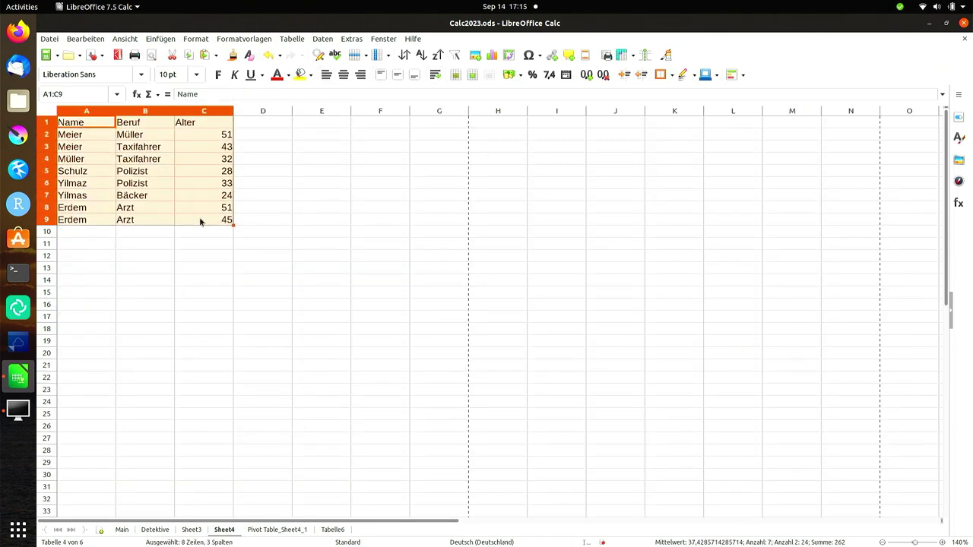
click(328, 40)
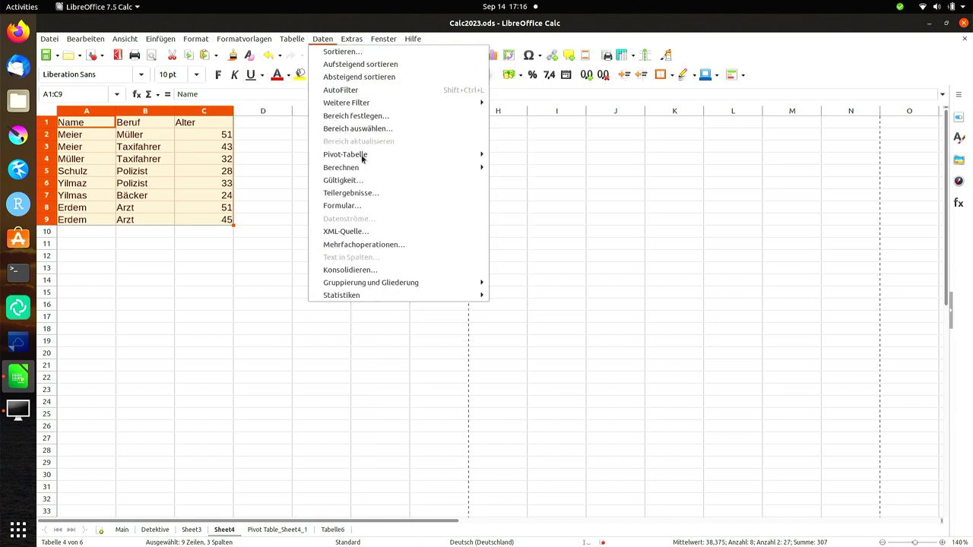
mouse_move(361, 157)
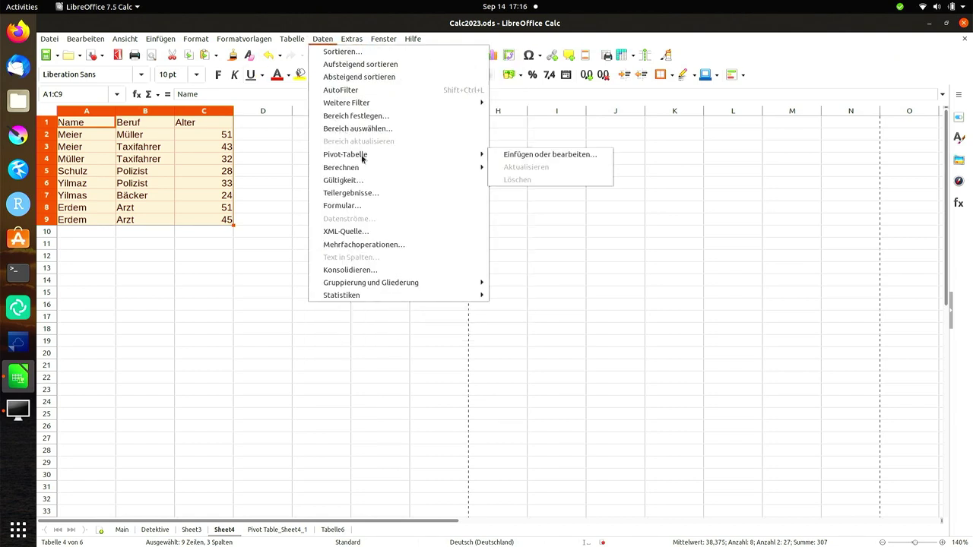
- Build a trial pivot table of the current selection with Beruf as data field, then undo it
click(503, 155)
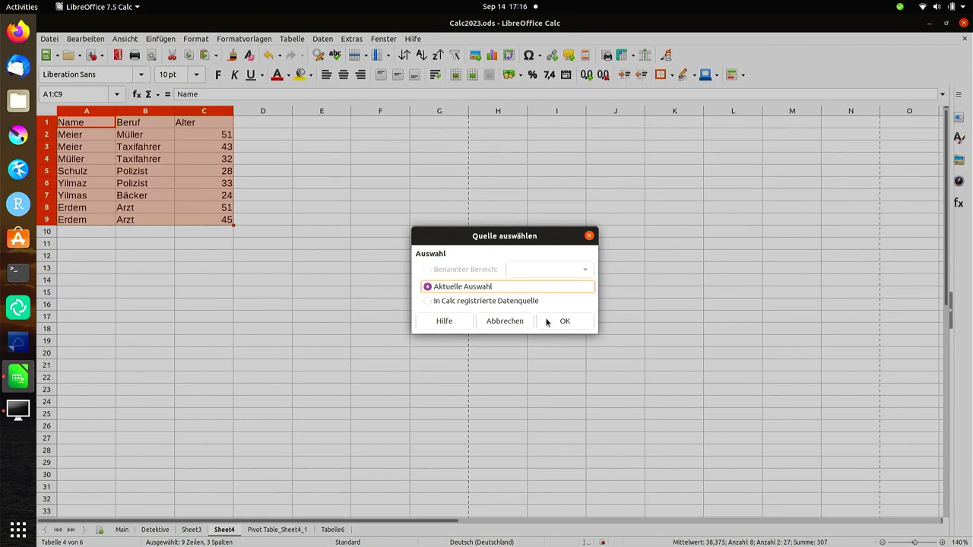
click(564, 320)
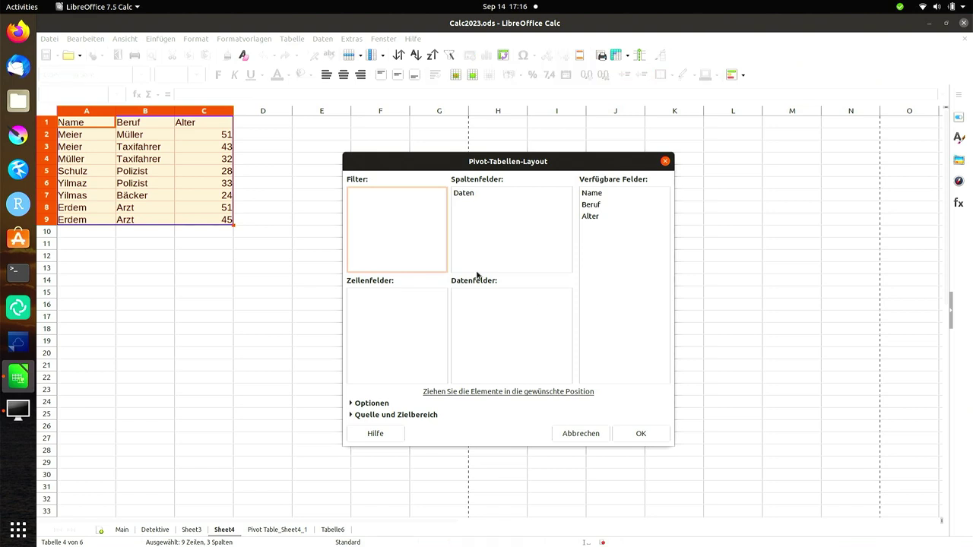
click(481, 161)
drag(482, 161, 461, 102)
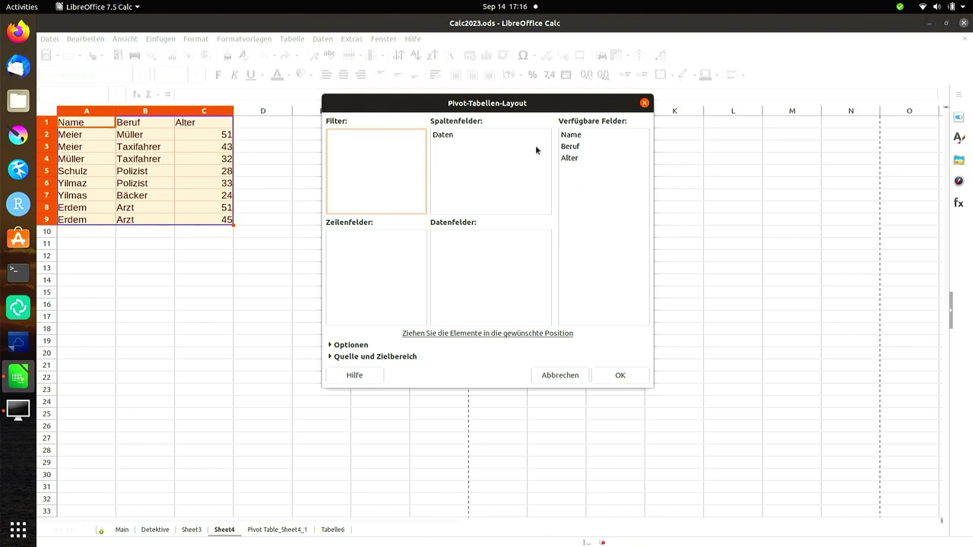
click(591, 149)
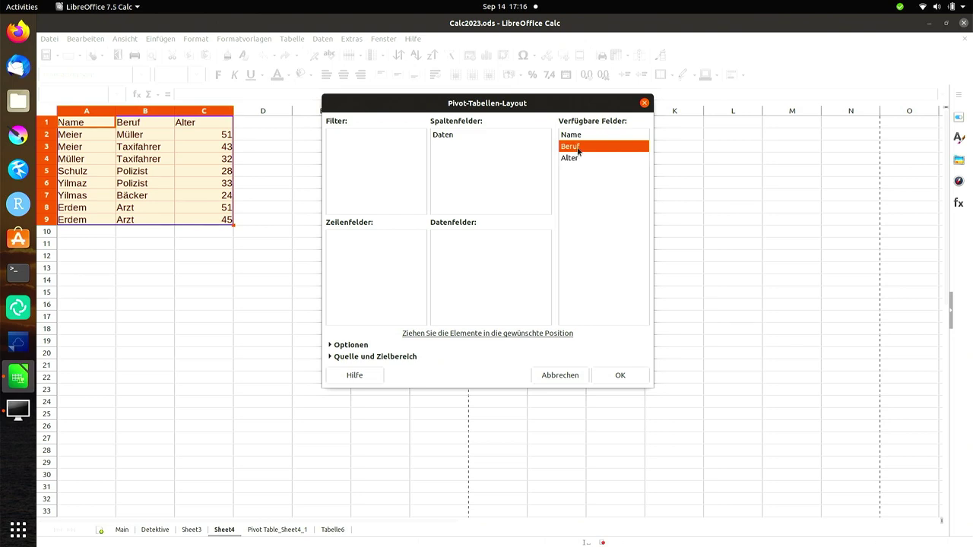
drag(577, 148, 480, 256)
click(620, 377)
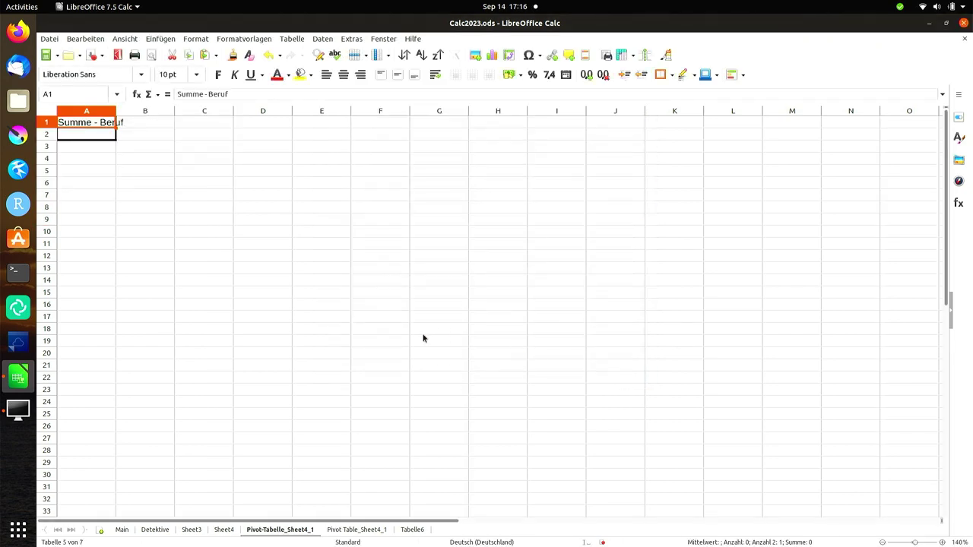
key(ctrl+z)
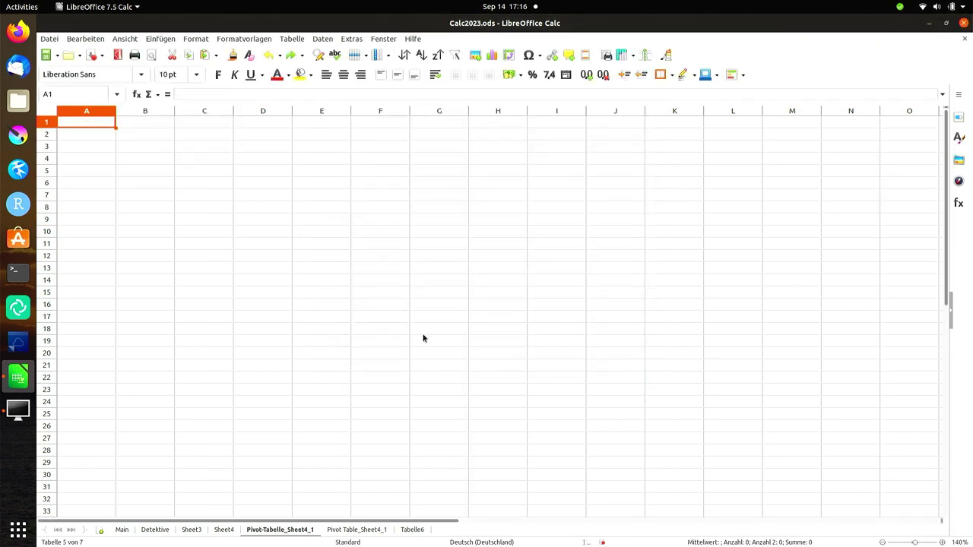
- Delete the bar chart from the Pivot Table_Sheet4_1 sheet
click(357, 531)
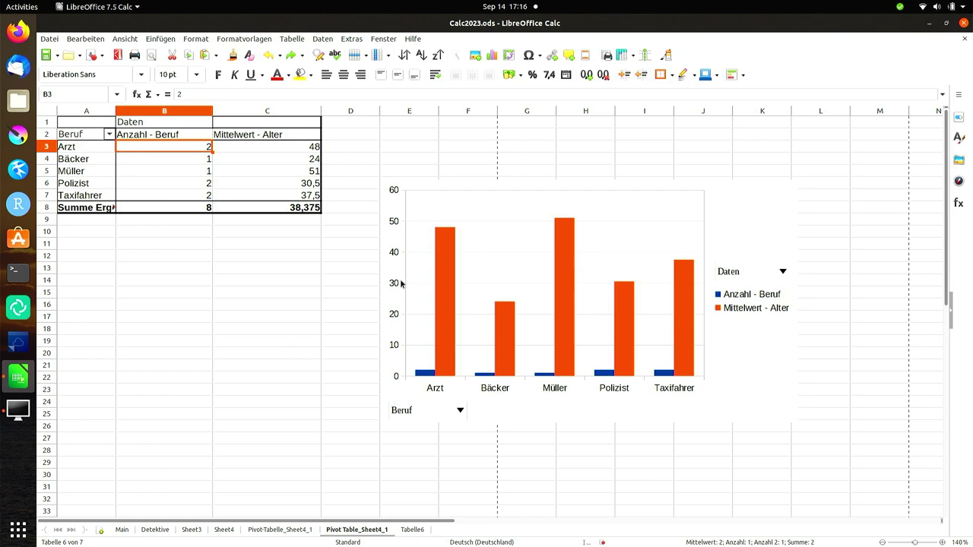
click(405, 215)
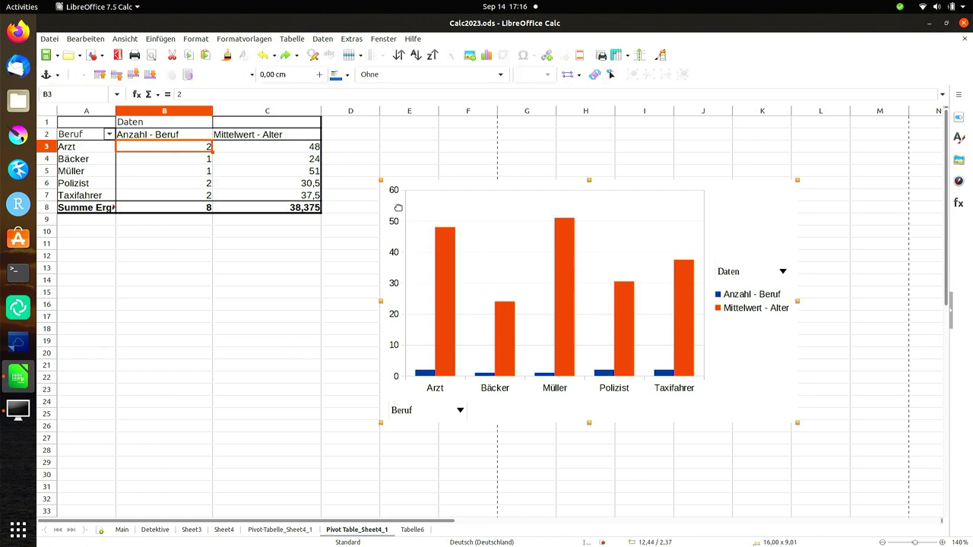
key(Delete)
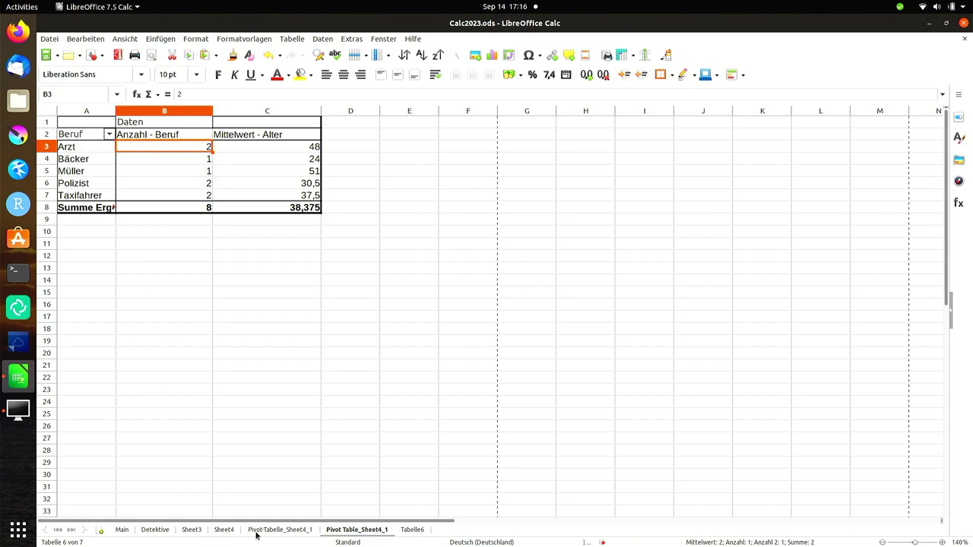
- Check the source data A1:C9 on Sheet4, then return to the Pivot Table_Sheet4_1 sheet
click(225, 531)
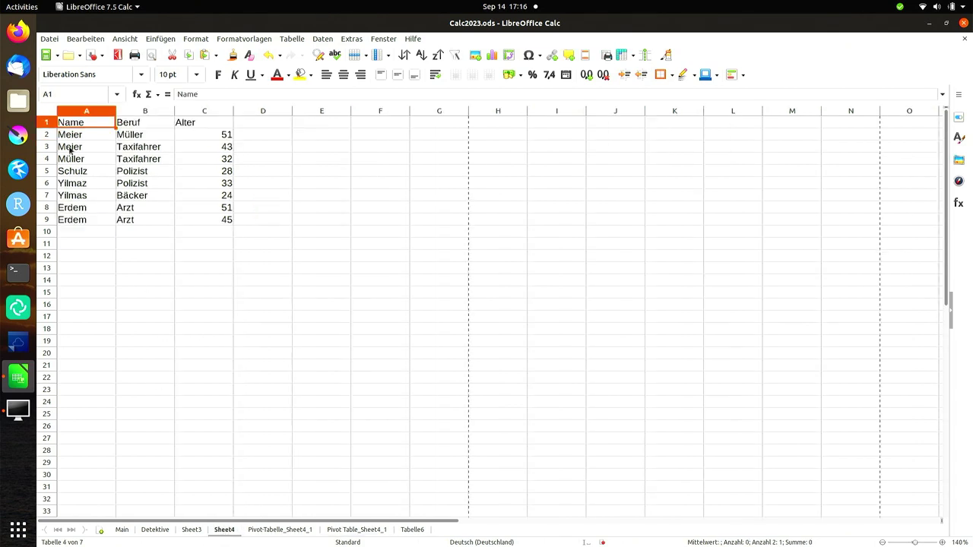
drag(81, 126, 220, 222)
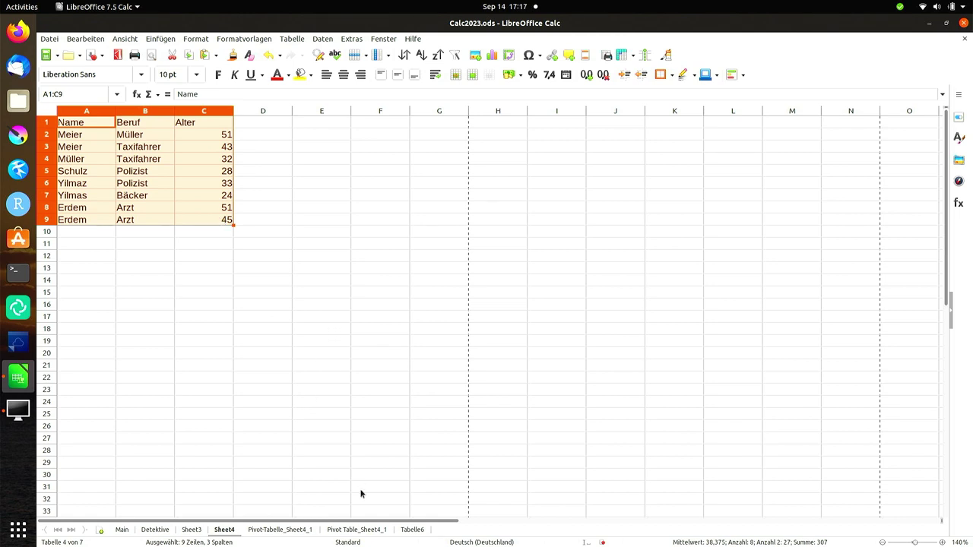
click(286, 531)
click(338, 533)
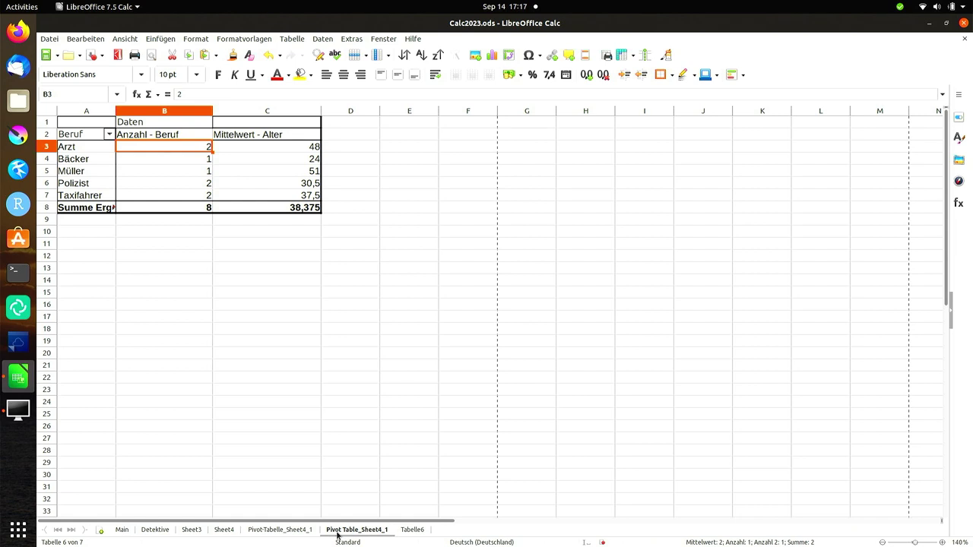
click(286, 269)
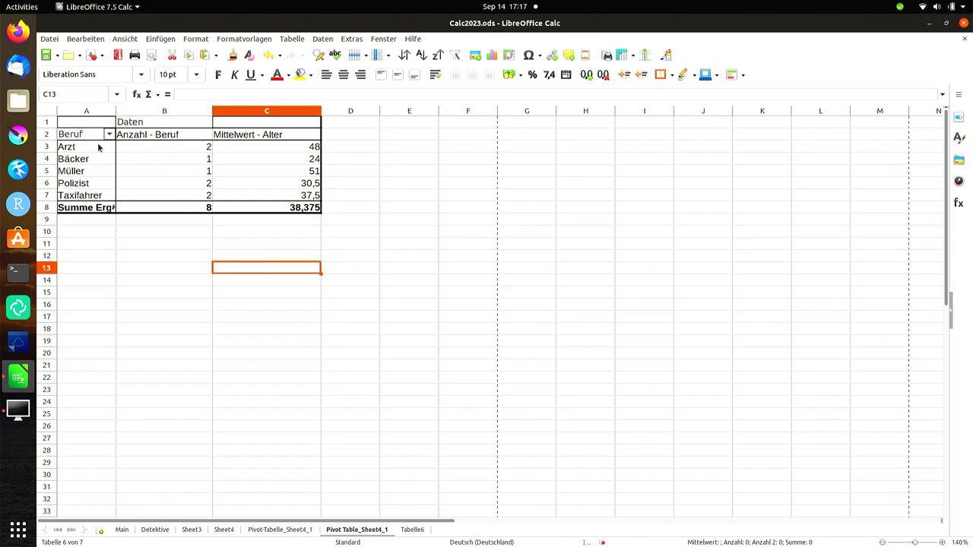
- Select the pivot's Beruf rows and insert a column chart after previewing bar, pie and area types
mouse_move(98, 146)
mouse_down()
mouse_move(137, 200)
mouse_move(220, 200)
mouse_up()
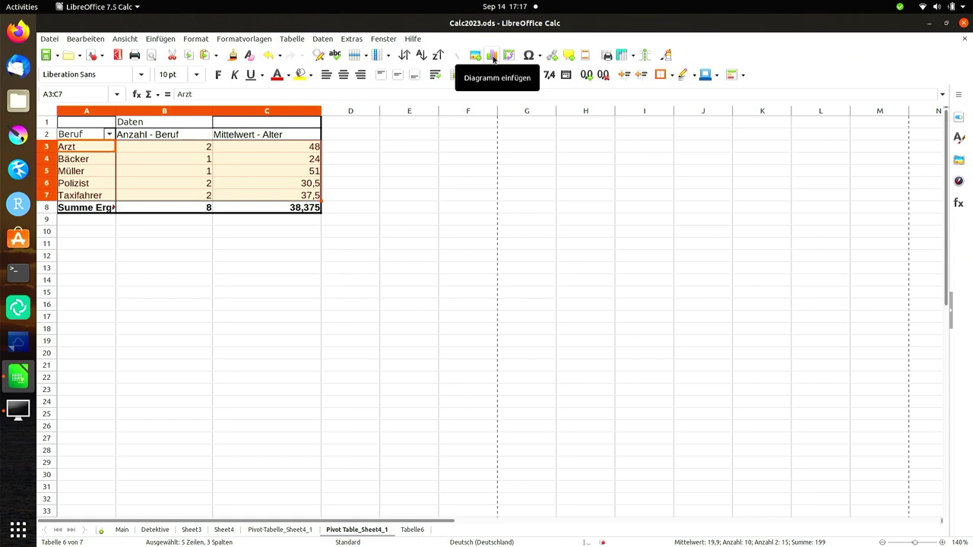
click(492, 58)
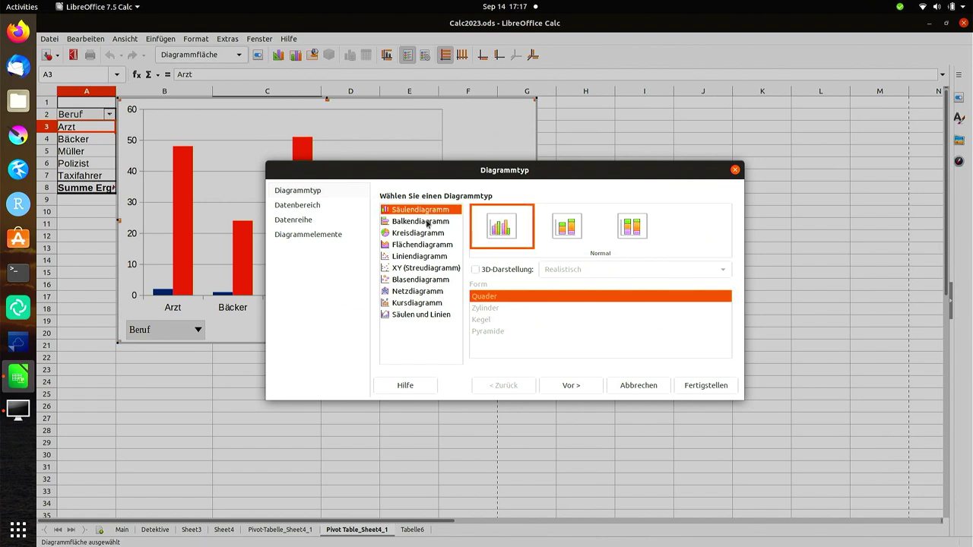
click(428, 221)
click(426, 234)
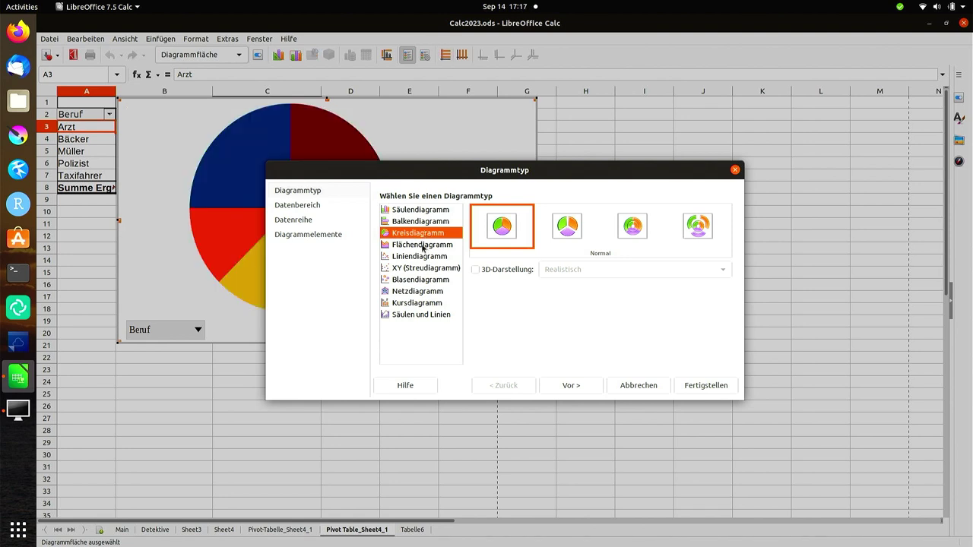
click(422, 247)
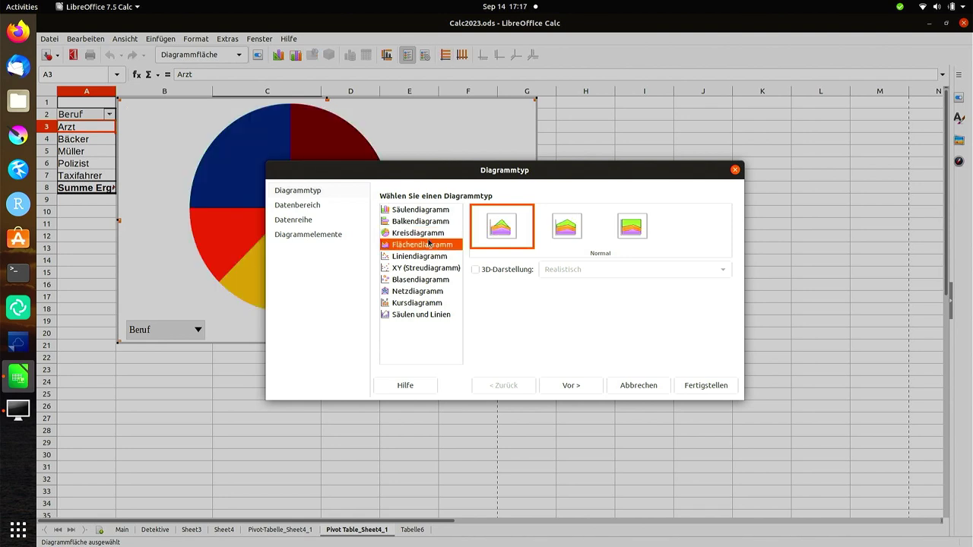
click(437, 237)
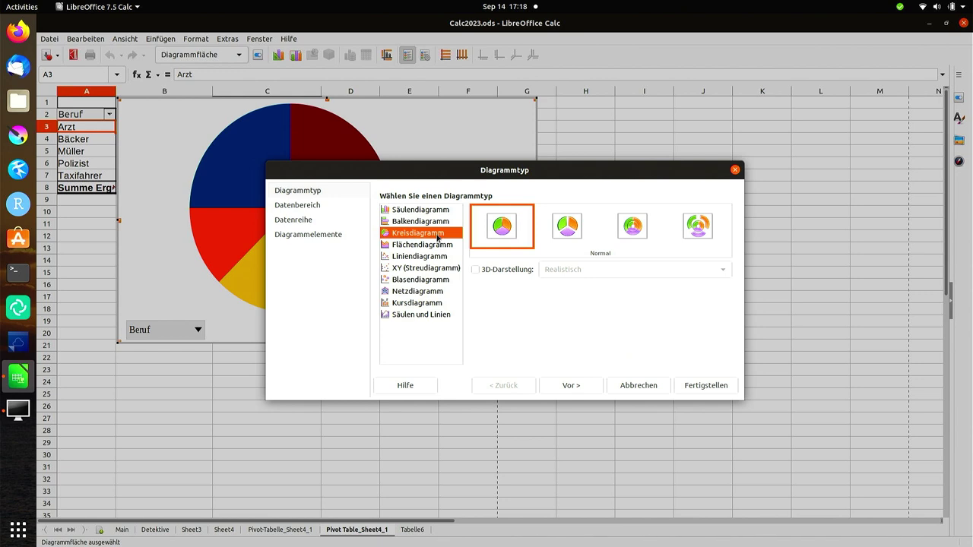
click(452, 213)
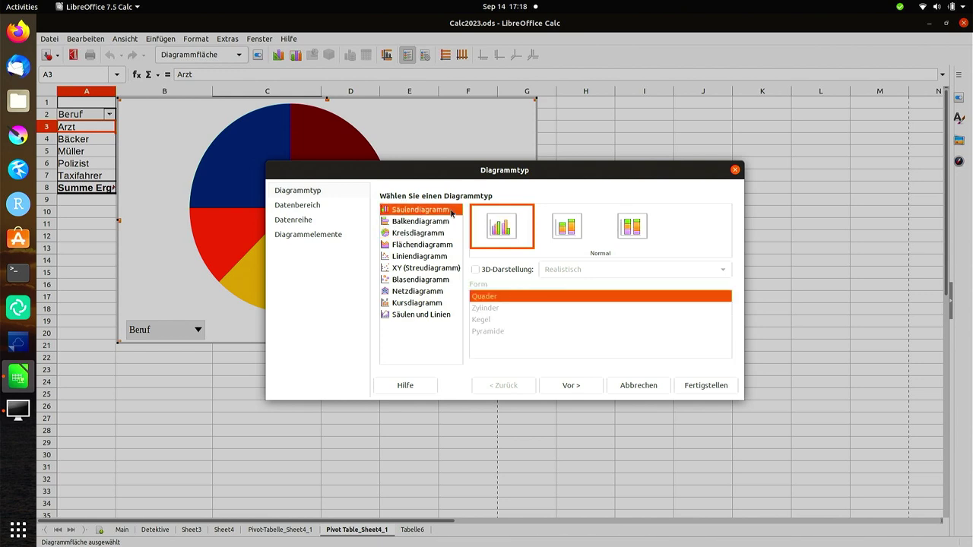
click(693, 380)
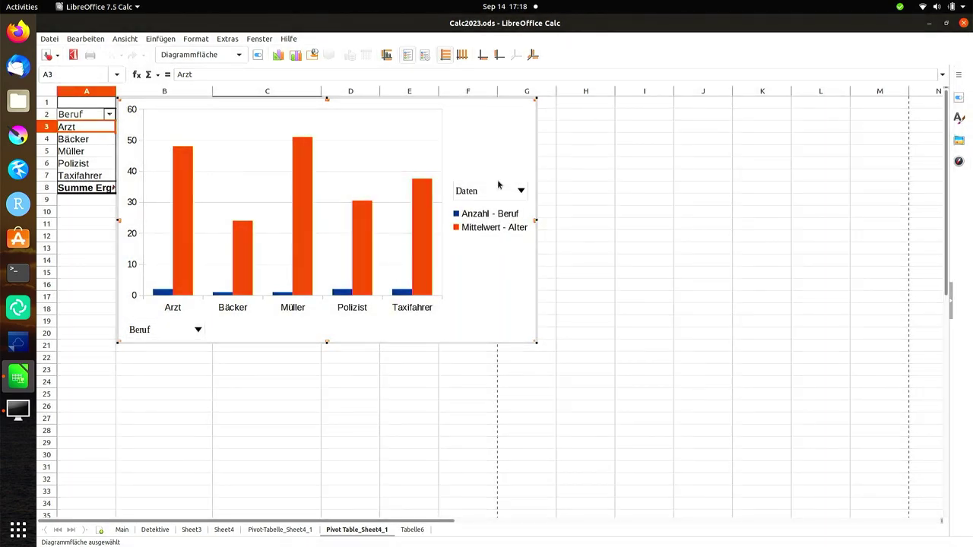
- Drag the column chart right over columns E–L, clear of the pivot table's figures
drag(467, 99, 634, 148)
click(634, 148)
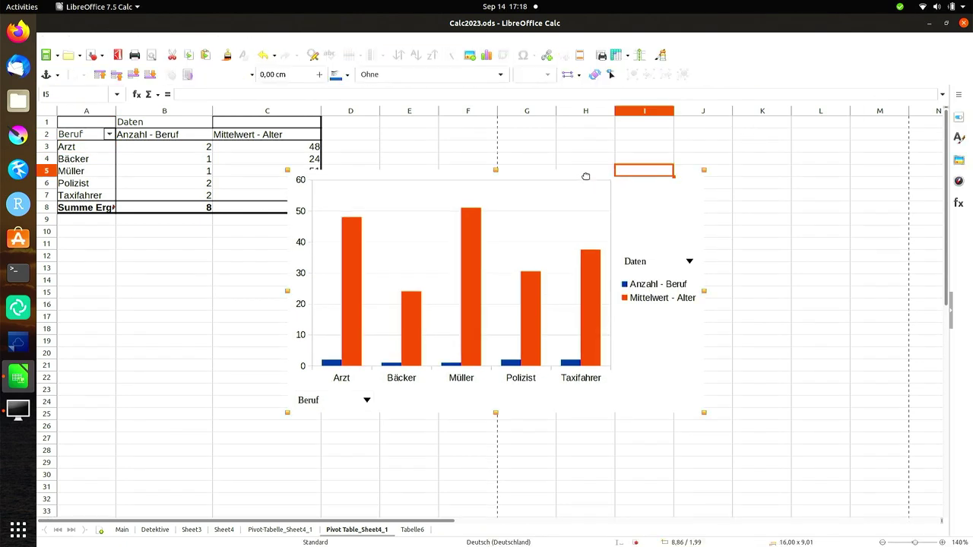
drag(631, 176, 704, 162)
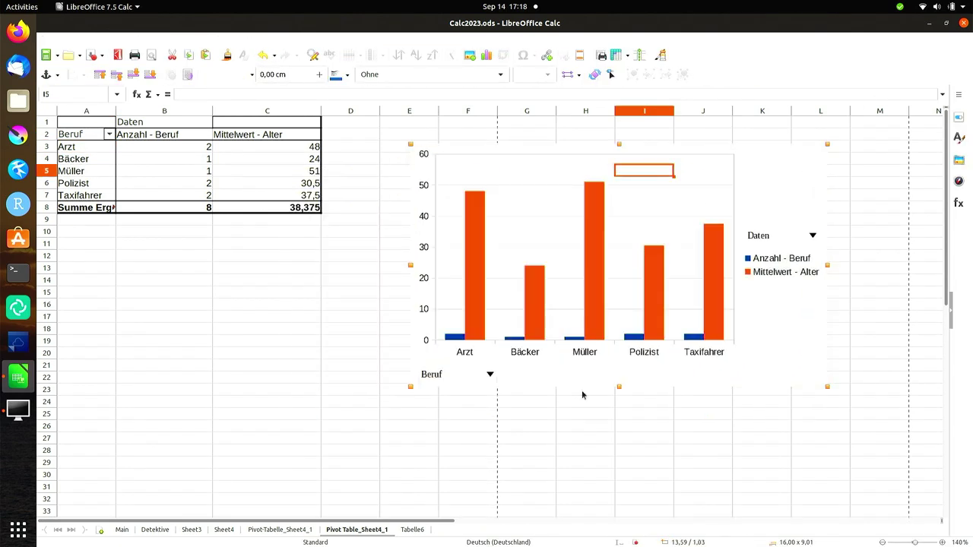
click(563, 454)
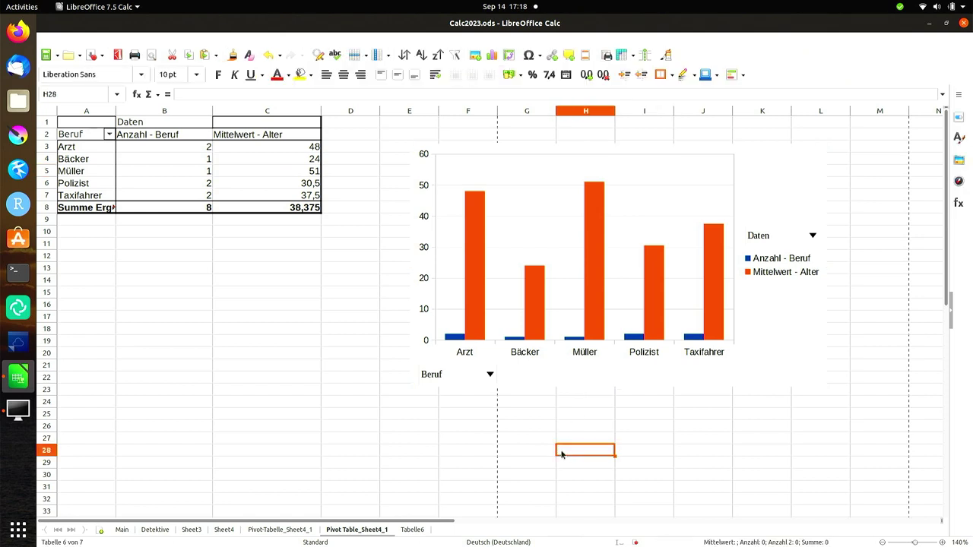
click(745, 364)
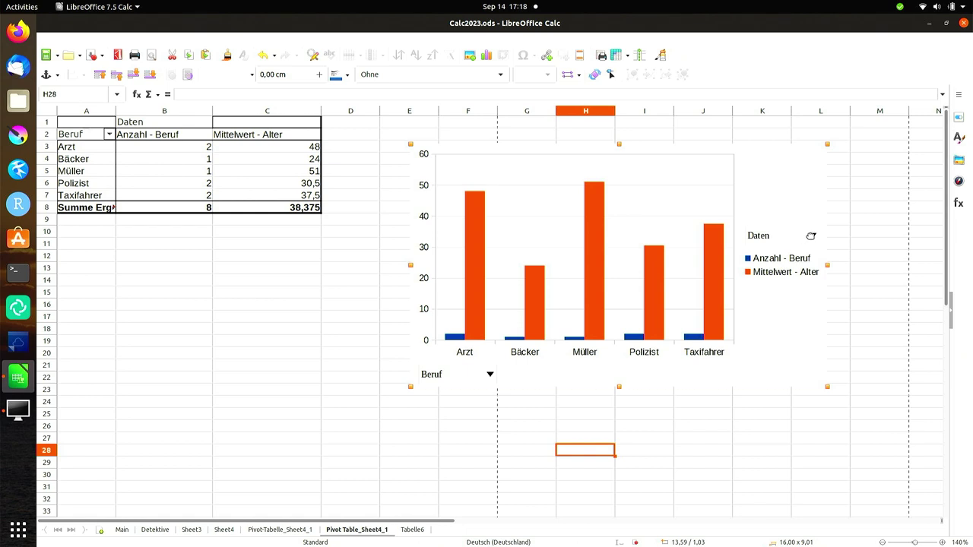
click(845, 231)
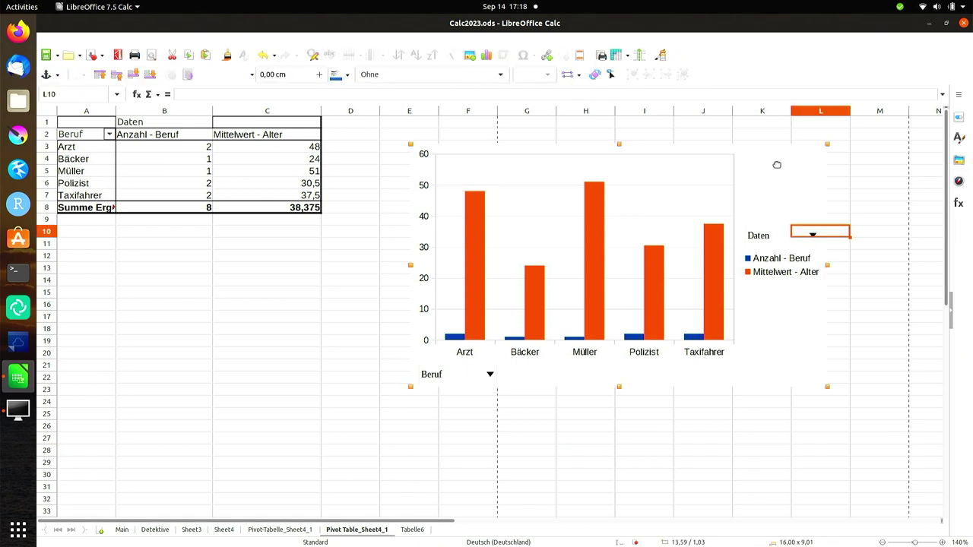
click(867, 242)
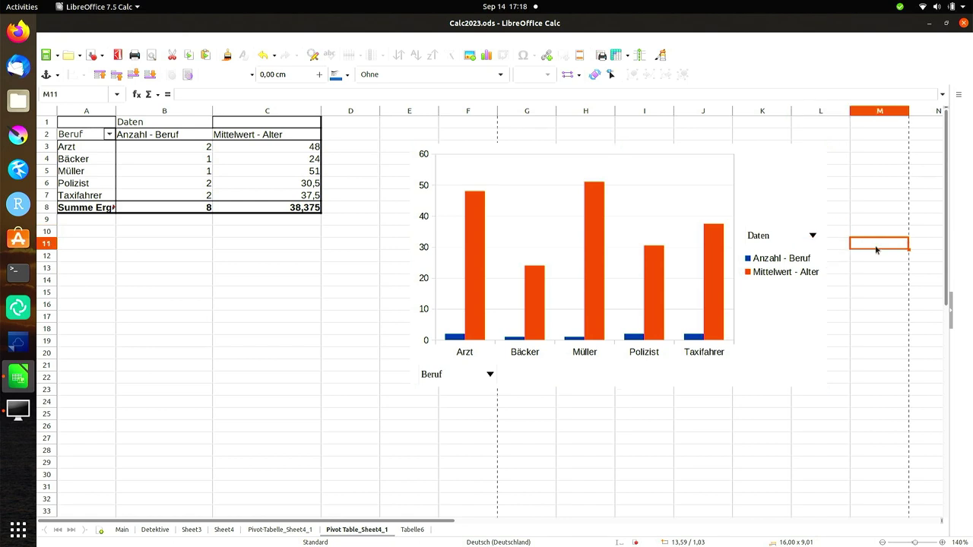
click(814, 239)
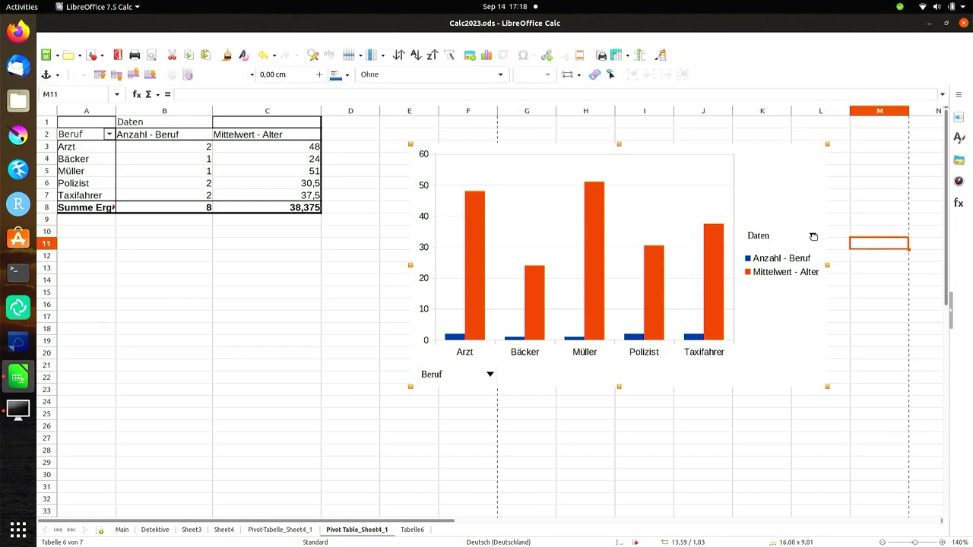
click(665, 132)
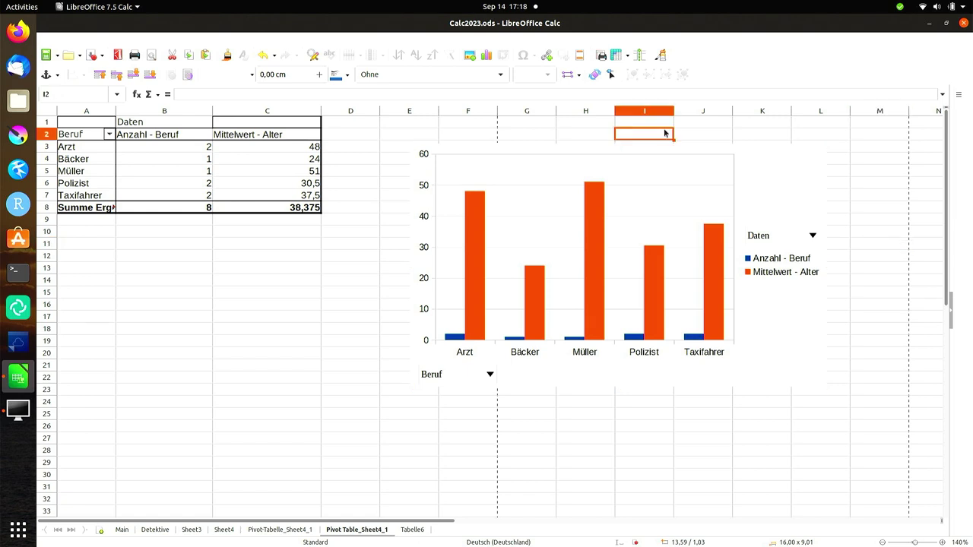
double_click(758, 235)
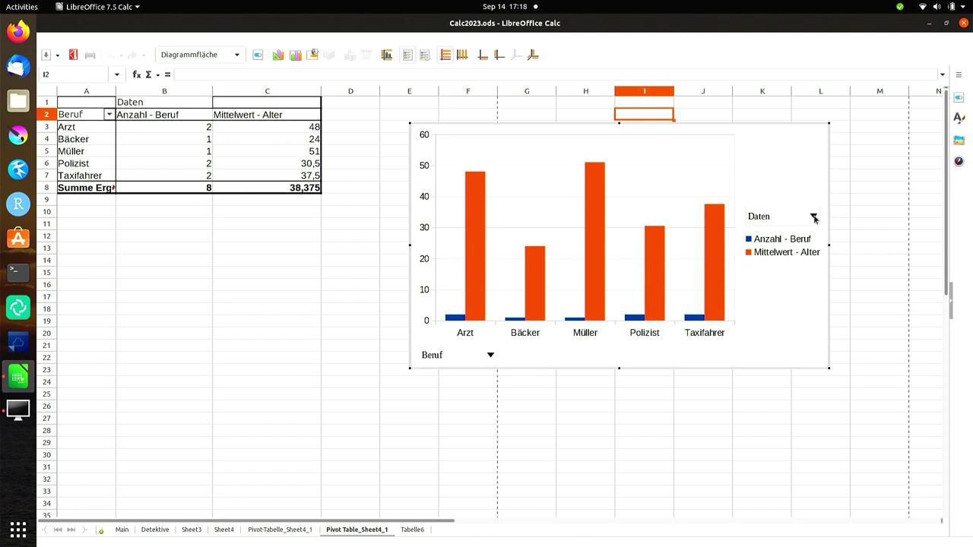
right_click(815, 218)
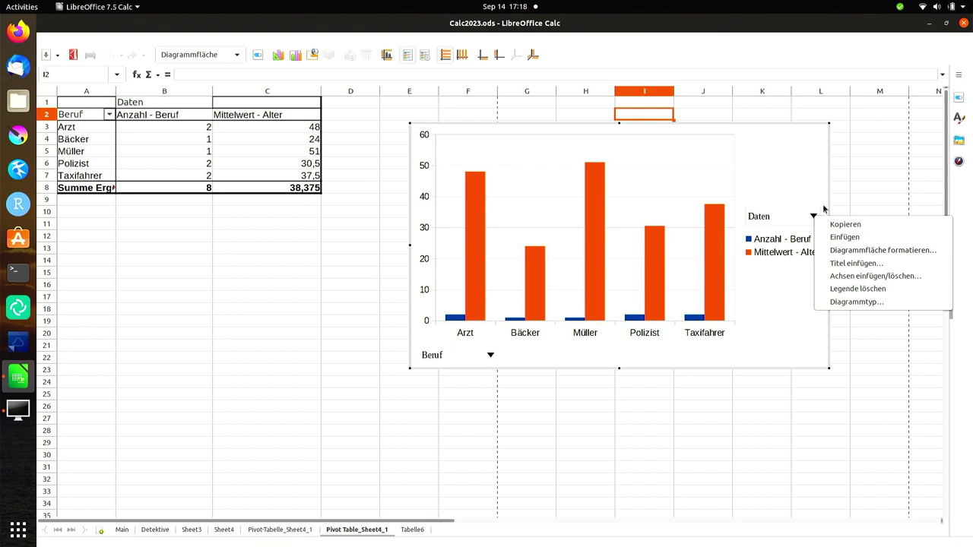
click(867, 199)
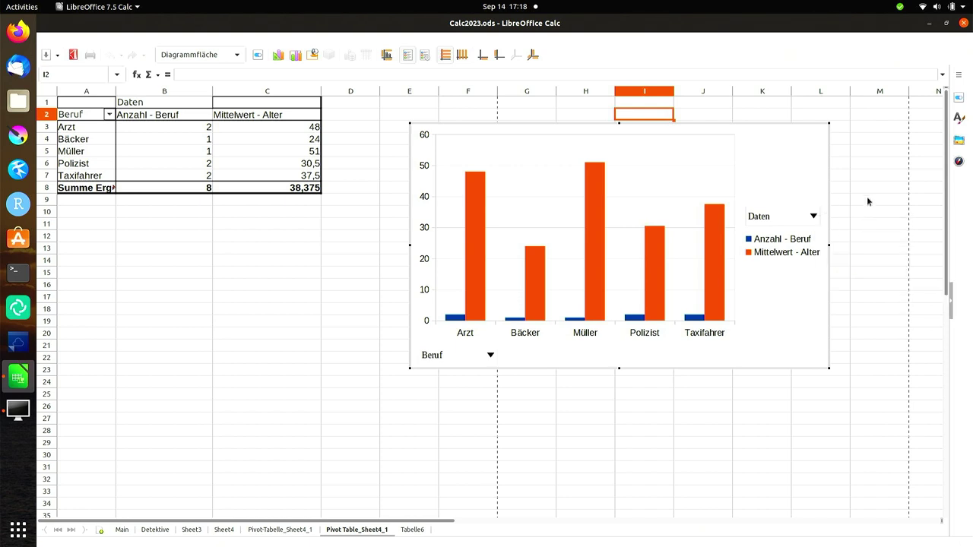
click(867, 199)
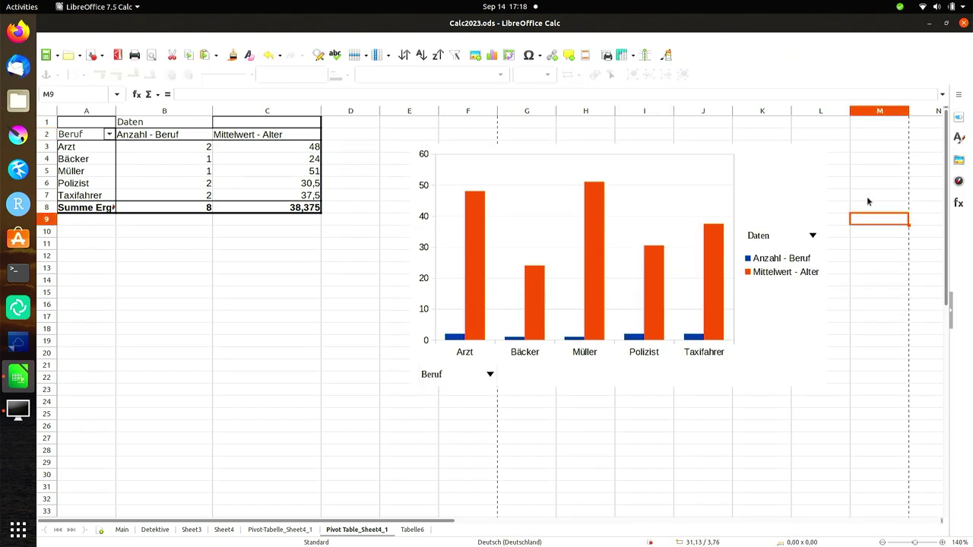
- Try duplicating the chart with a Ctrl-drag, undo the copy, then open the pivot's Beruf filter
click(812, 241)
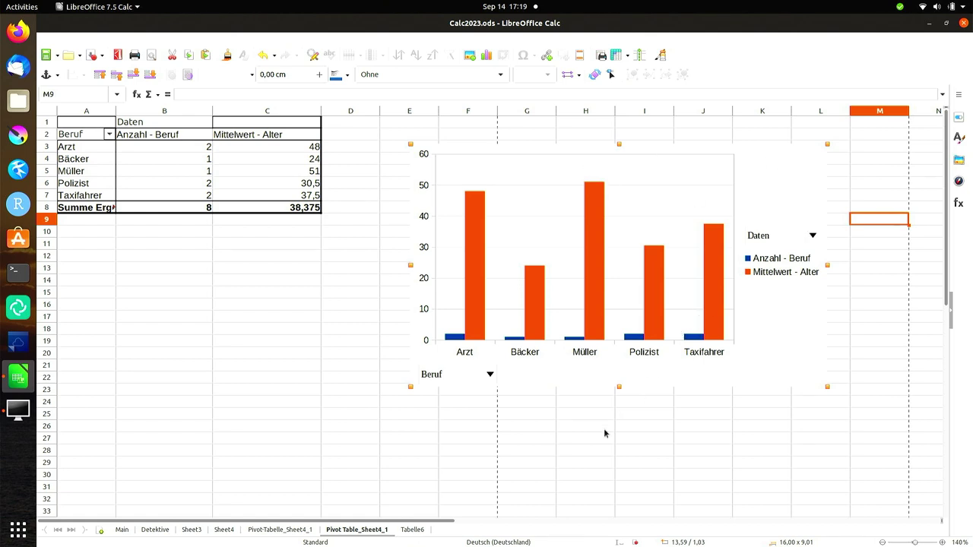
click(299, 187)
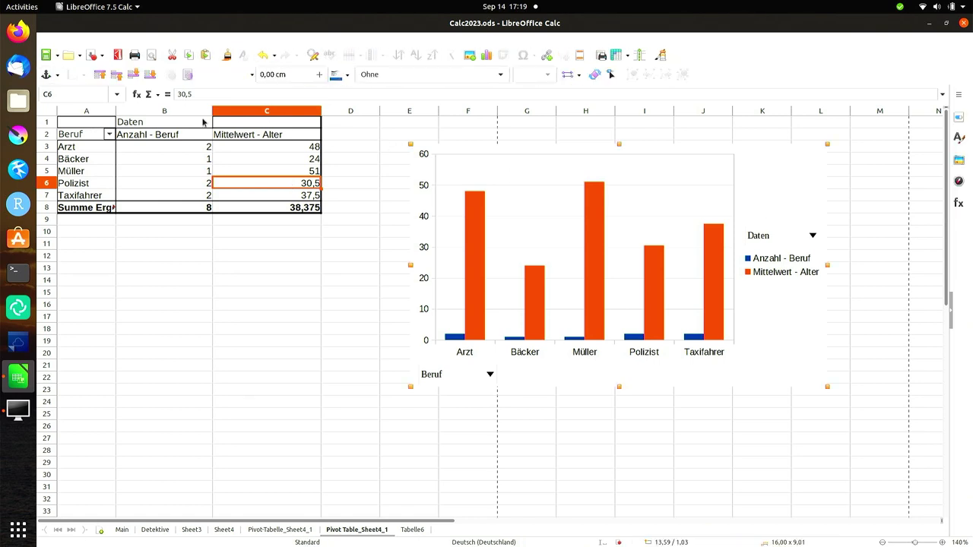
click(160, 138)
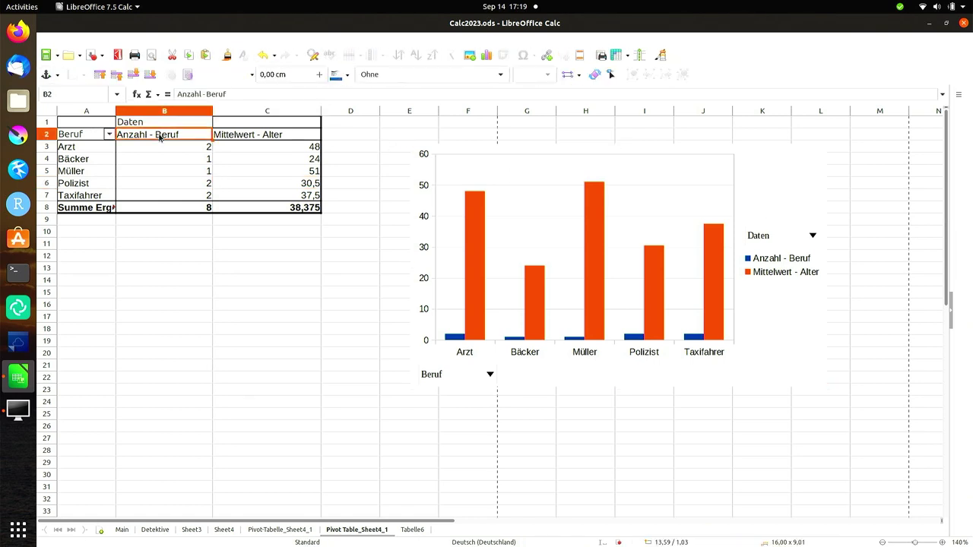
click(812, 237)
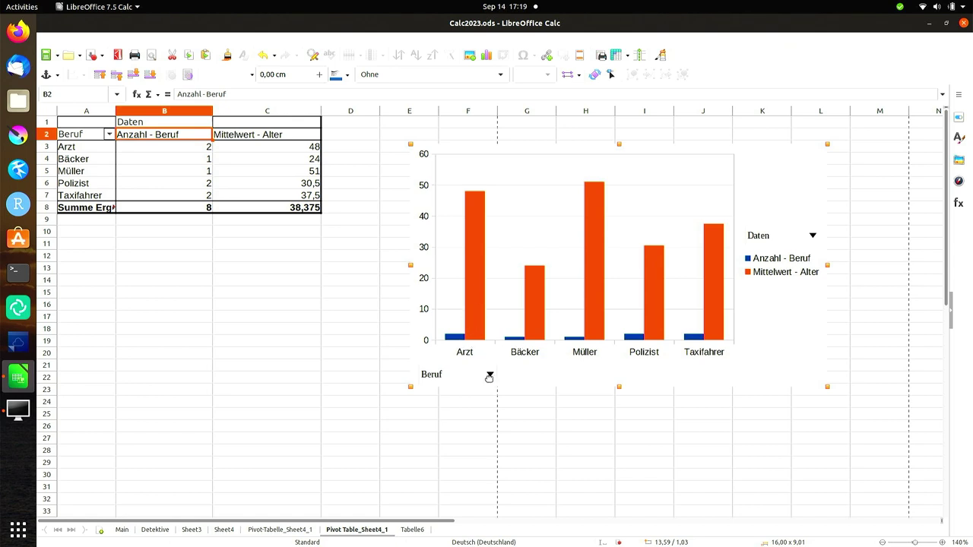
drag(490, 377, 515, 400)
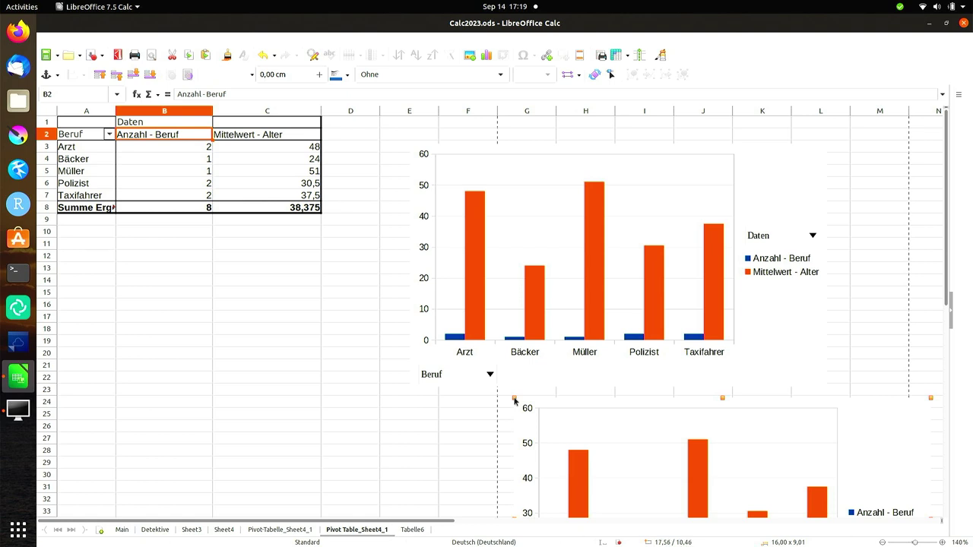
key(ctrl+z)
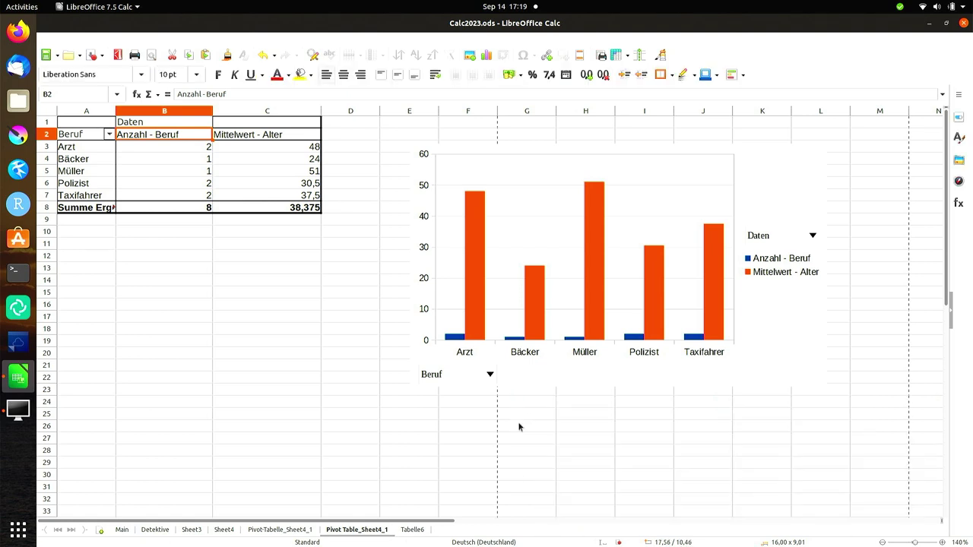
click(520, 426)
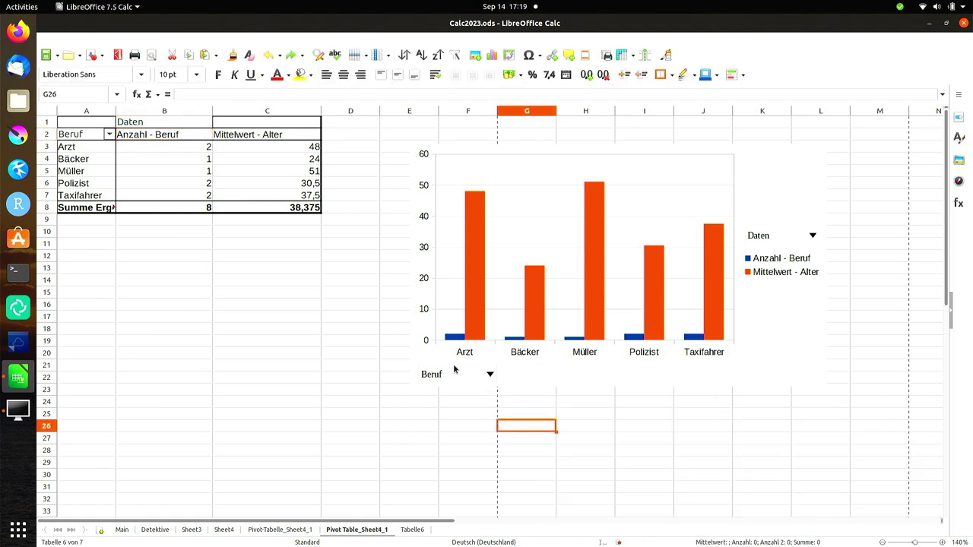
click(109, 133)
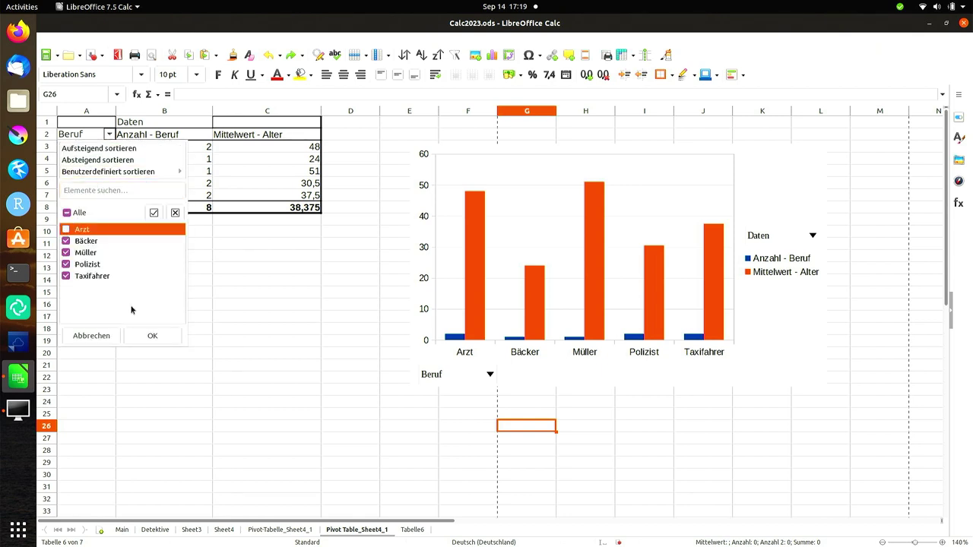
- Filter the pivot's Beruf field to exclude Arzt, then also Bäcker, then re-include Arzt
click(144, 336)
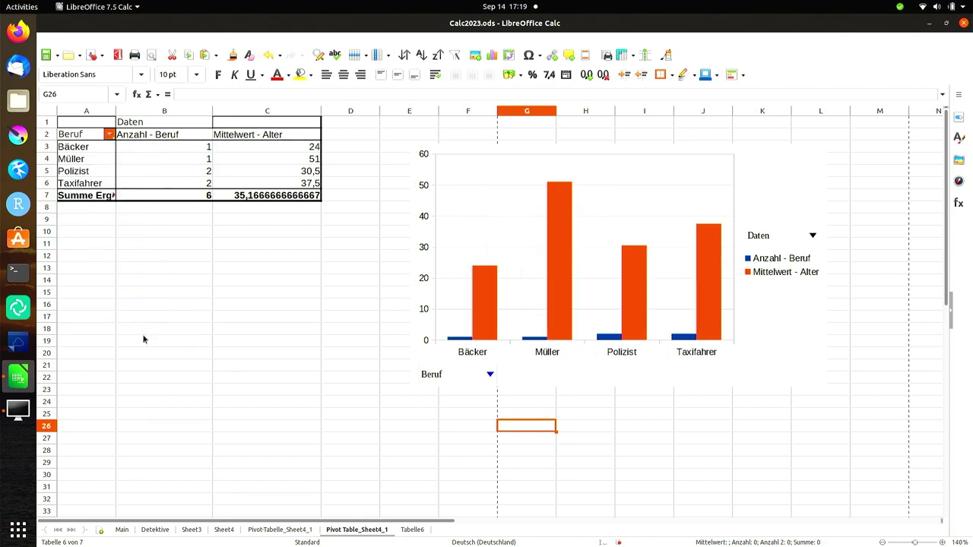
click(490, 375)
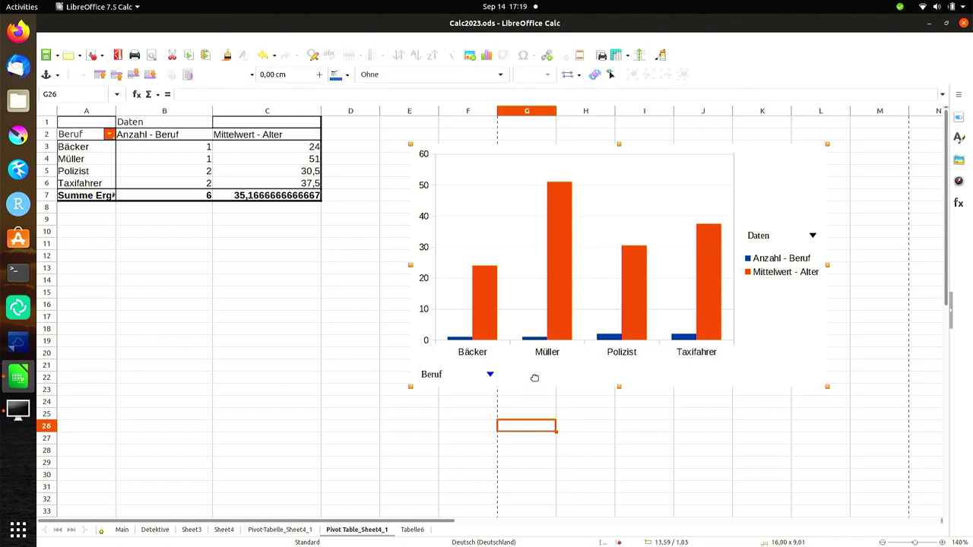
click(801, 236)
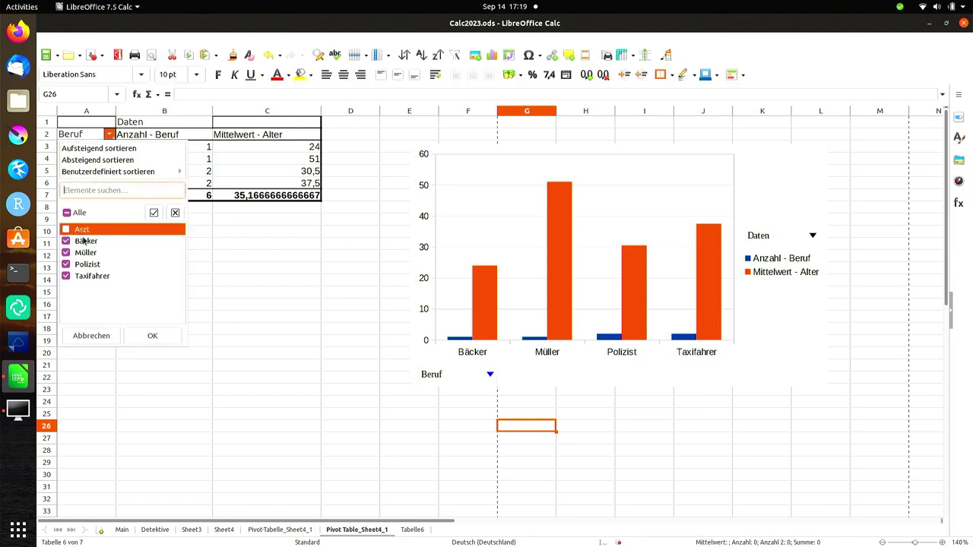
click(65, 241)
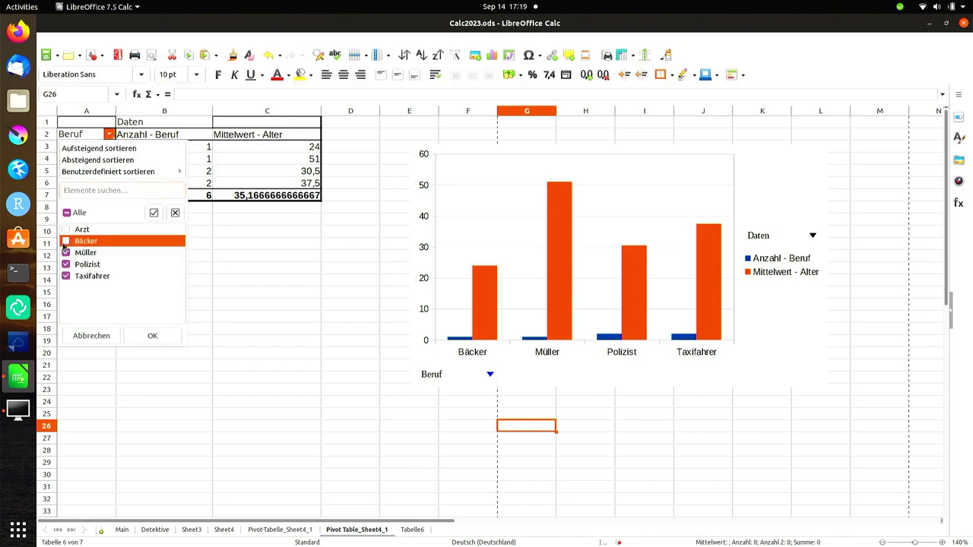
click(145, 337)
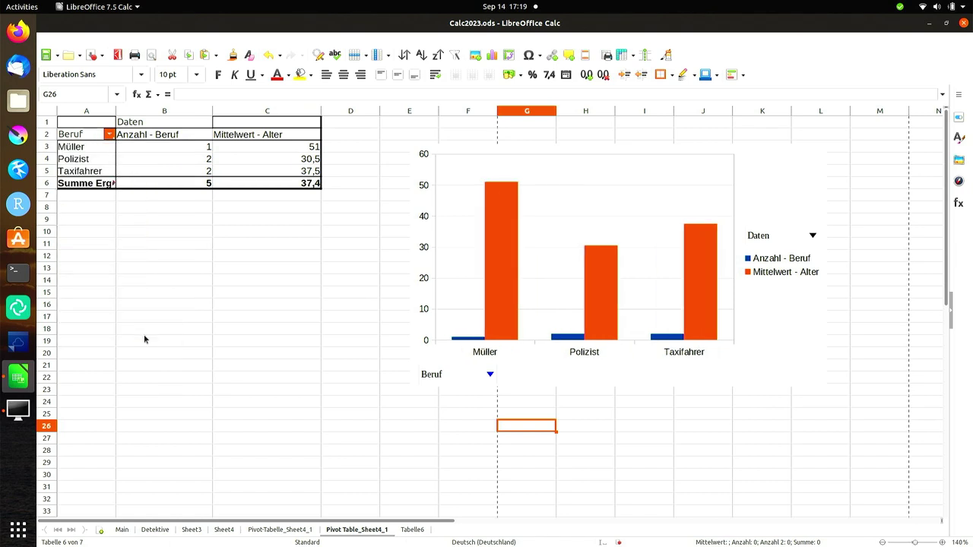
click(110, 137)
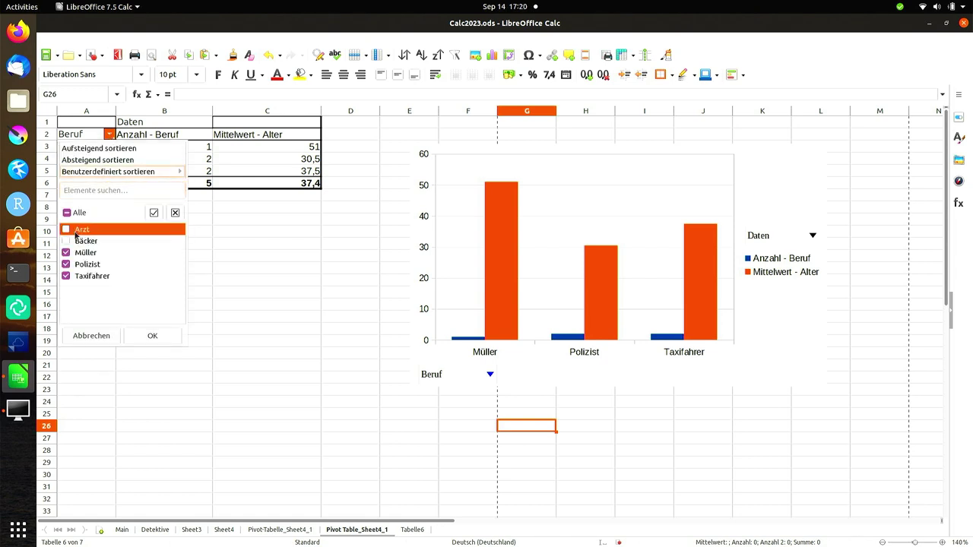
click(151, 335)
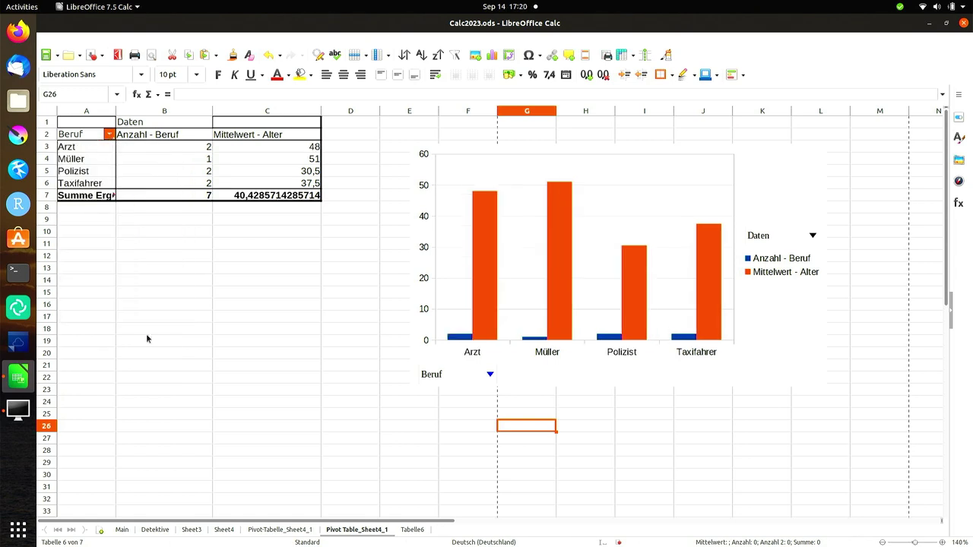
- From the chart's Beruf field button, include Bäcker in the filter
double_click(773, 231)
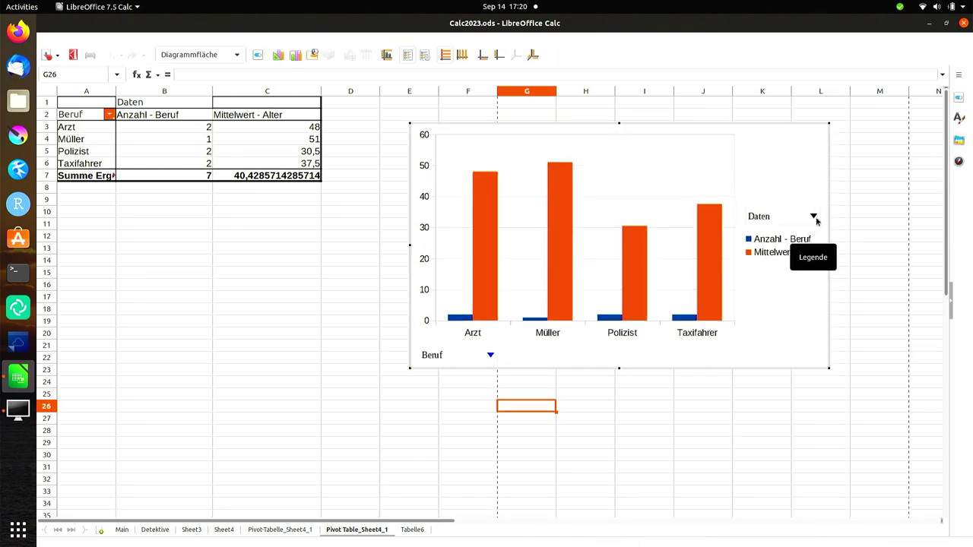
click(815, 219)
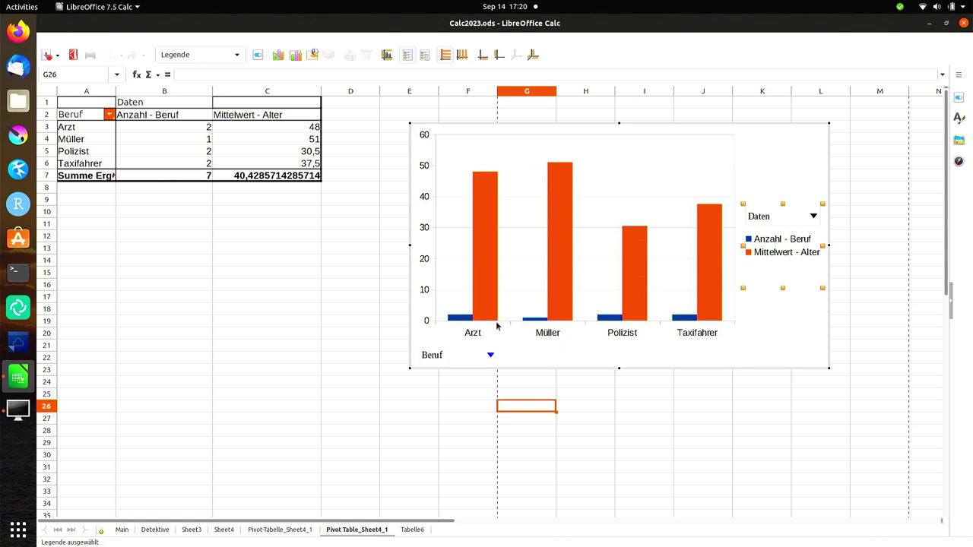
click(491, 356)
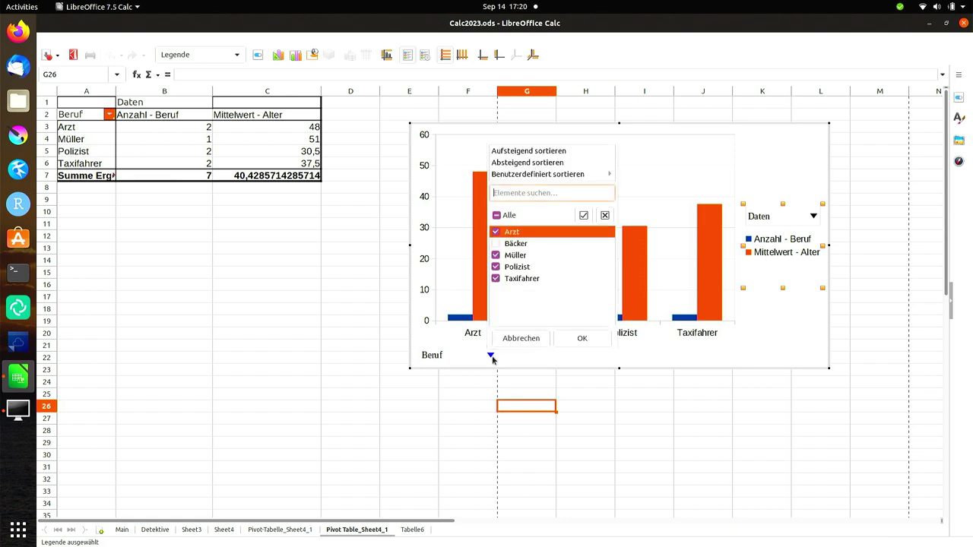
click(496, 244)
click(573, 343)
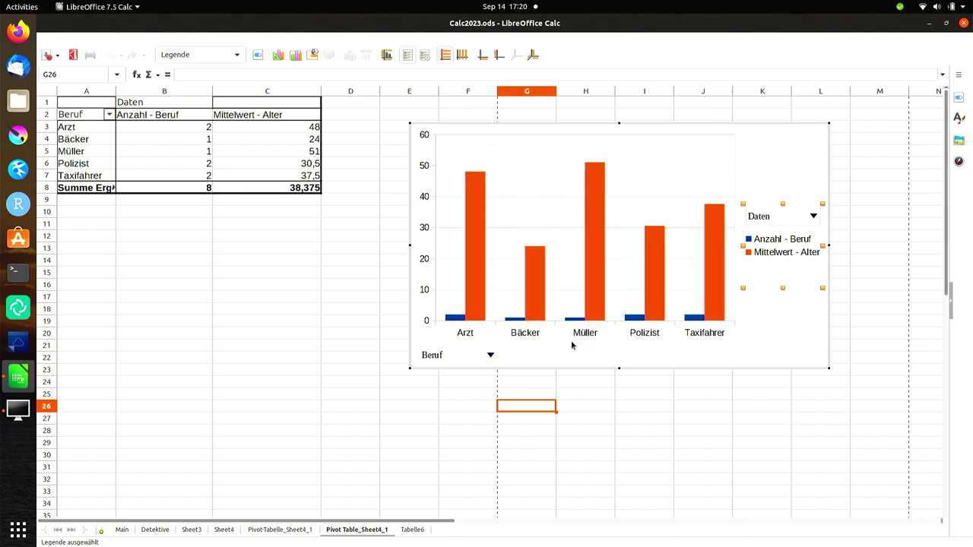
- Exclude Taxifahrer through the chart's Beruf filter
click(484, 361)
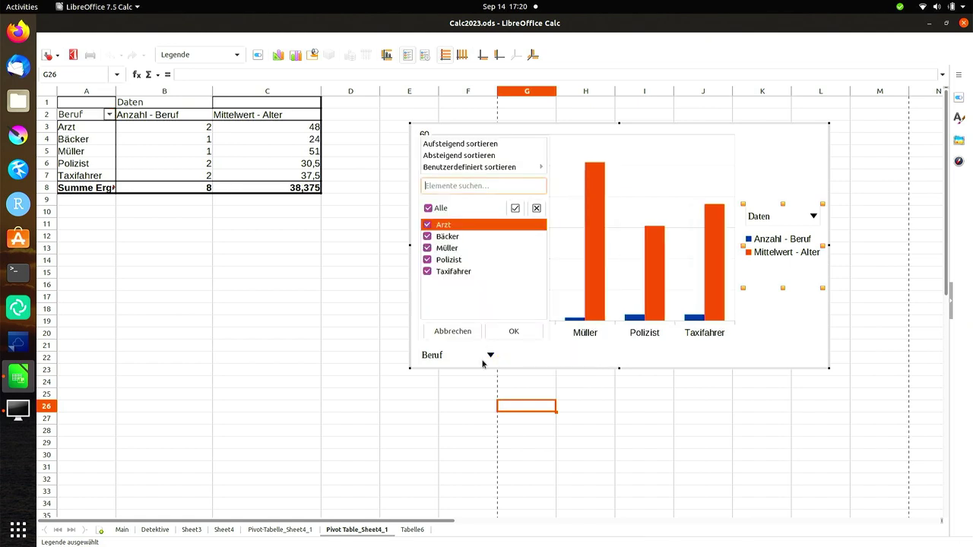
click(441, 272)
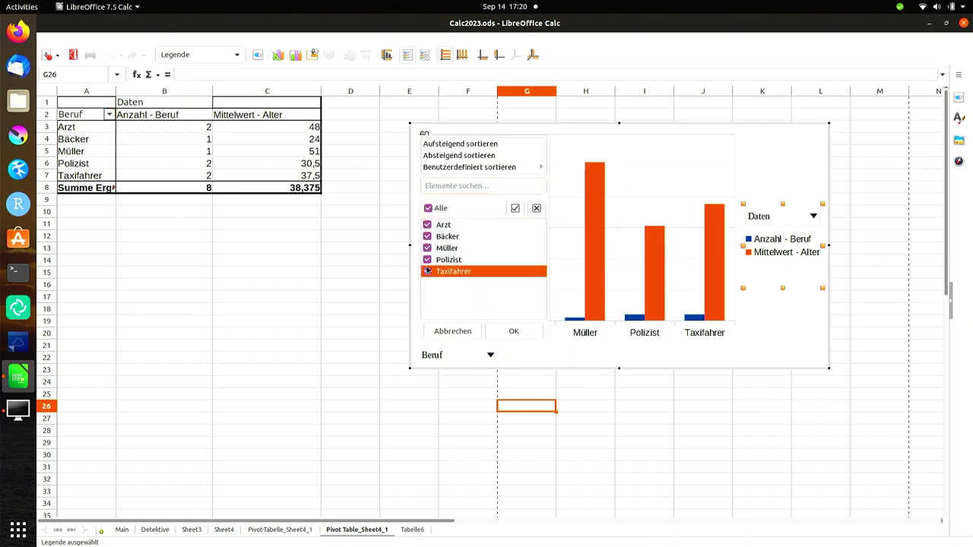
click(427, 272)
click(503, 332)
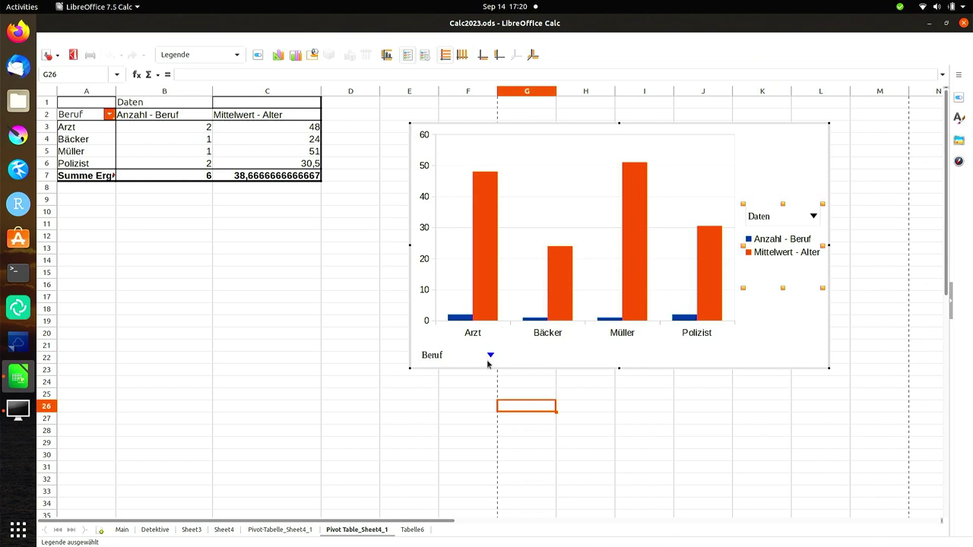
- Exclude Arzt and Bäcker as well, leaving only Müller and Polizist
click(492, 356)
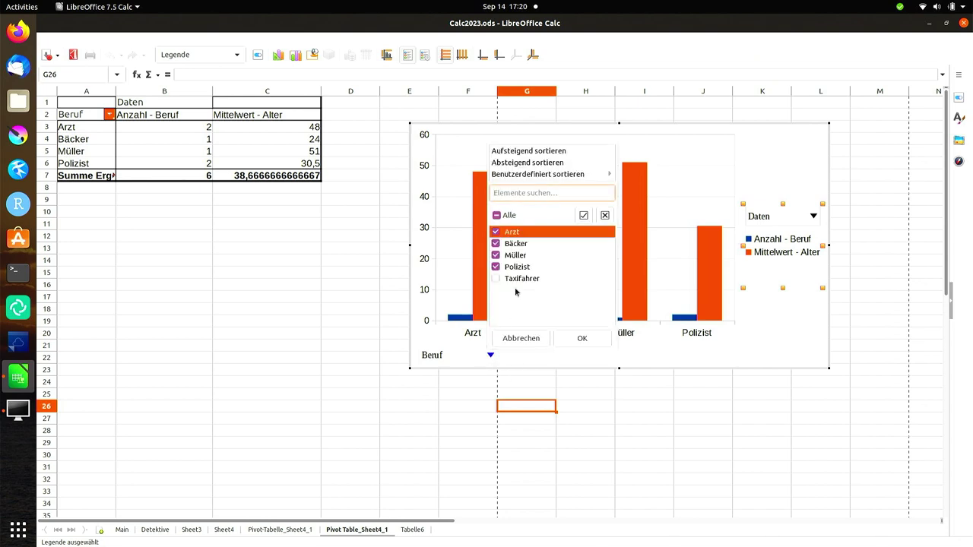
click(496, 232)
click(496, 244)
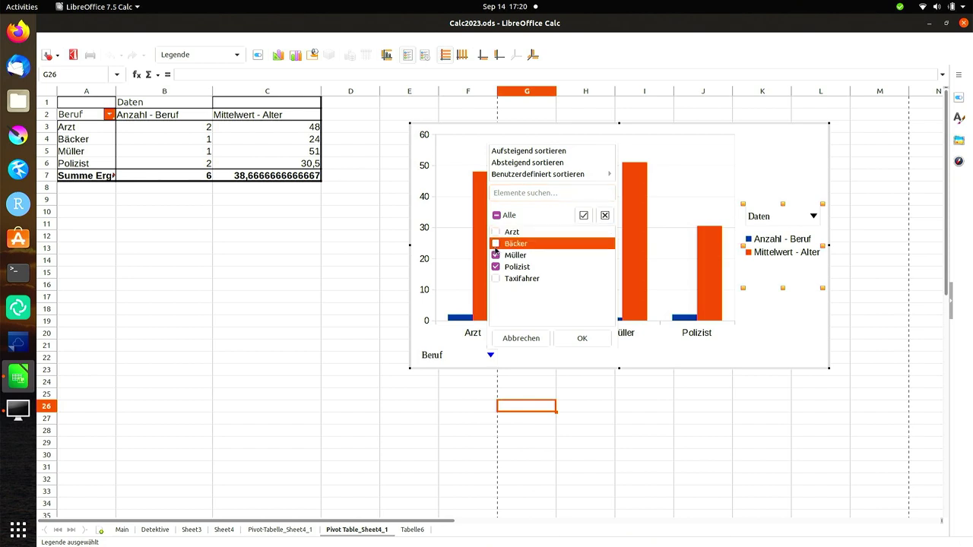
click(572, 343)
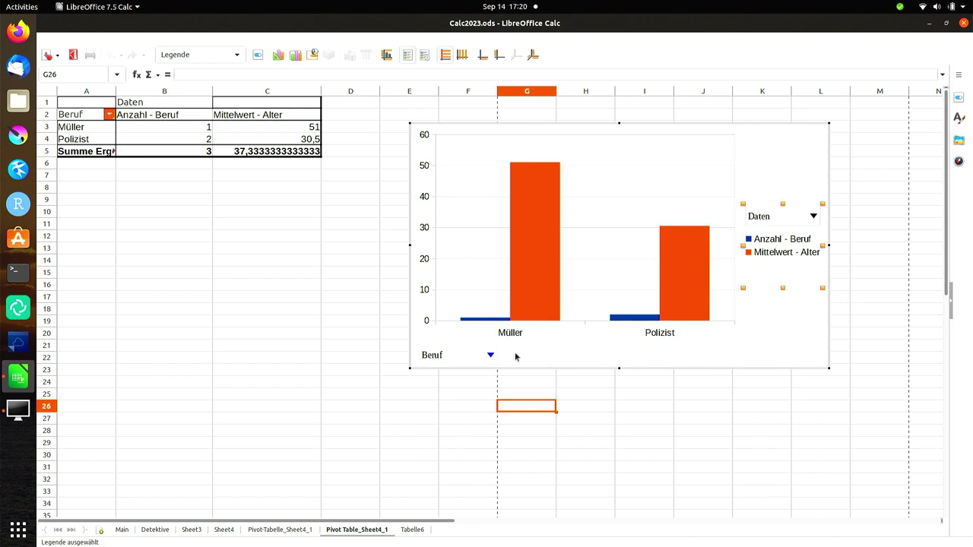
- Re-include Arzt, Bäcker and Taxifahrer so all five professions show
click(491, 355)
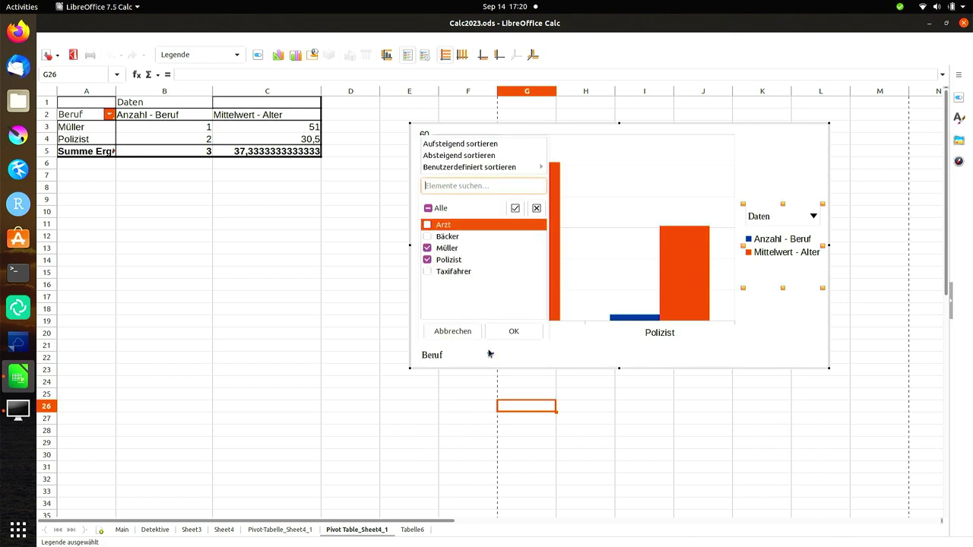
click(427, 225)
click(427, 237)
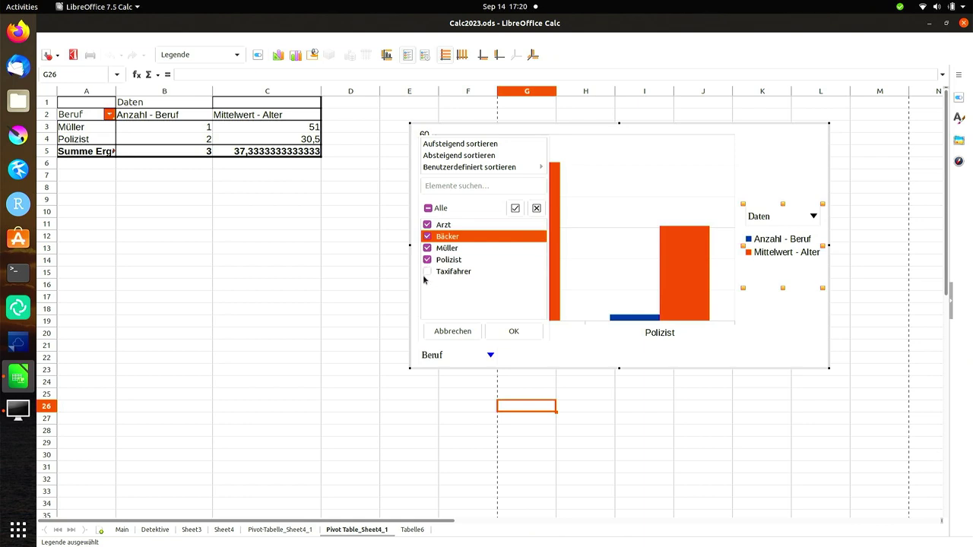
click(426, 272)
click(502, 331)
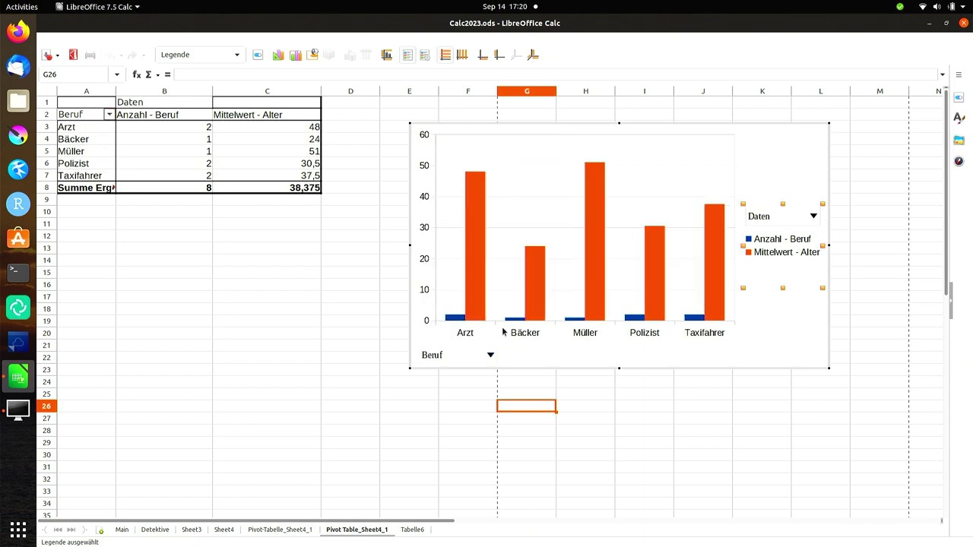
- Glance at Sheet4's source data, then return to Pivot Table_Sheet4_1 and deselect the chart
click(224, 530)
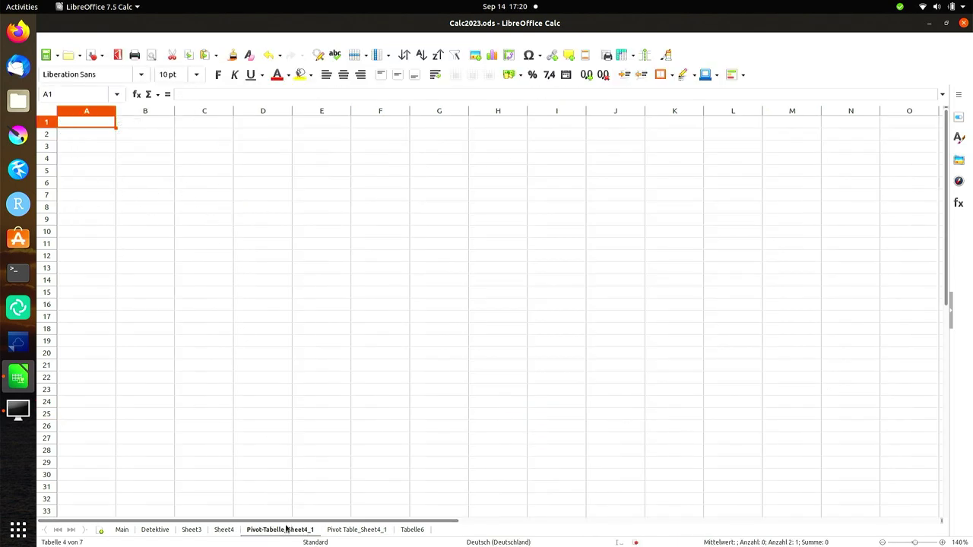
click(343, 532)
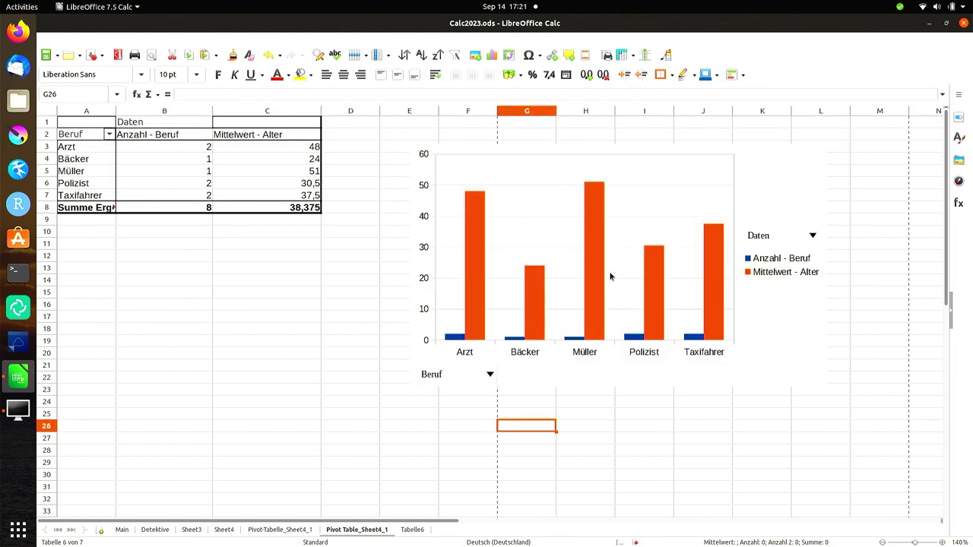
click(491, 374)
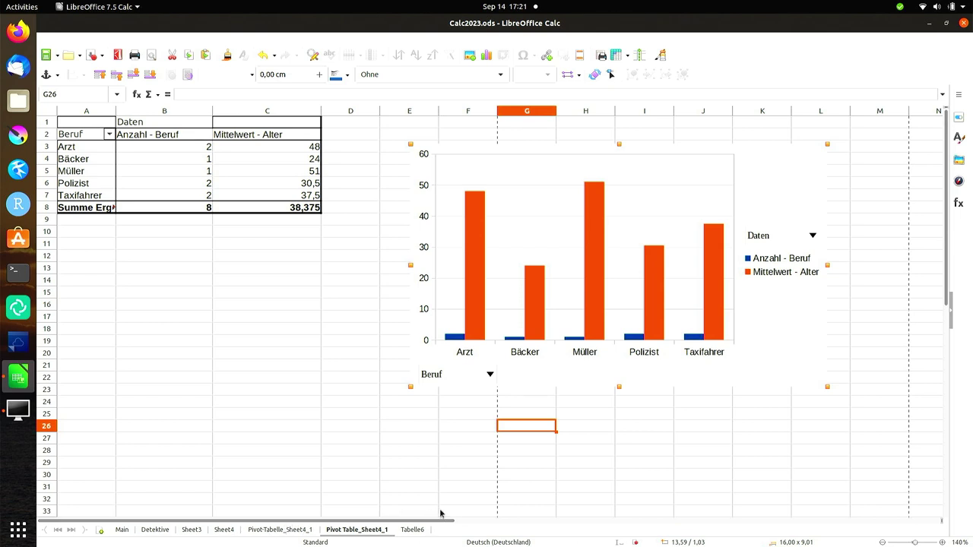
click(476, 476)
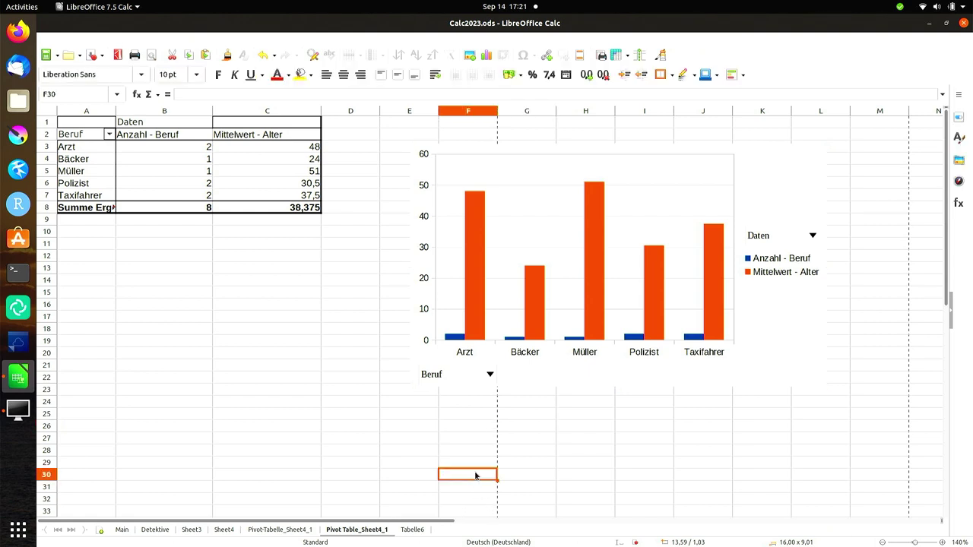
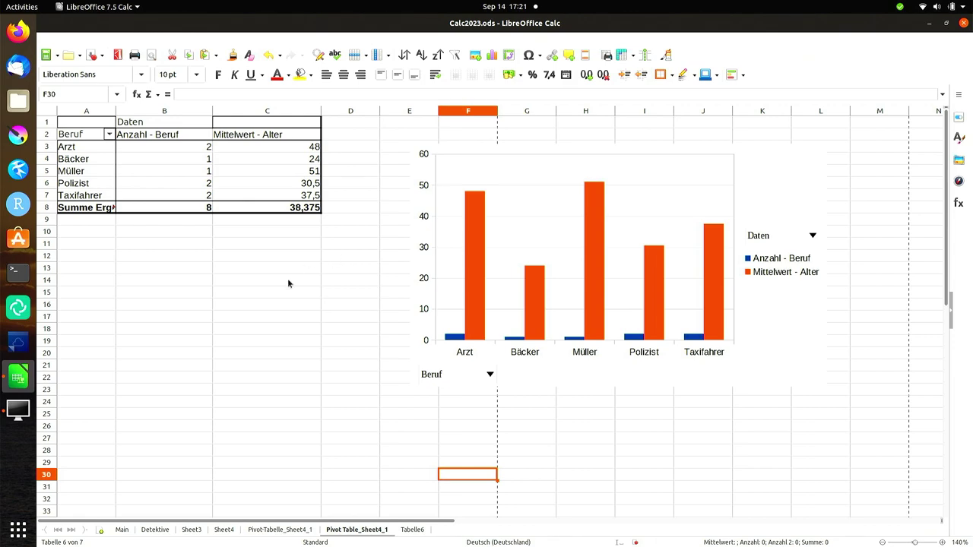
- Check the Main sheet's note on automatic series continuation in A11, then go to Tabelle6
click(120, 530)
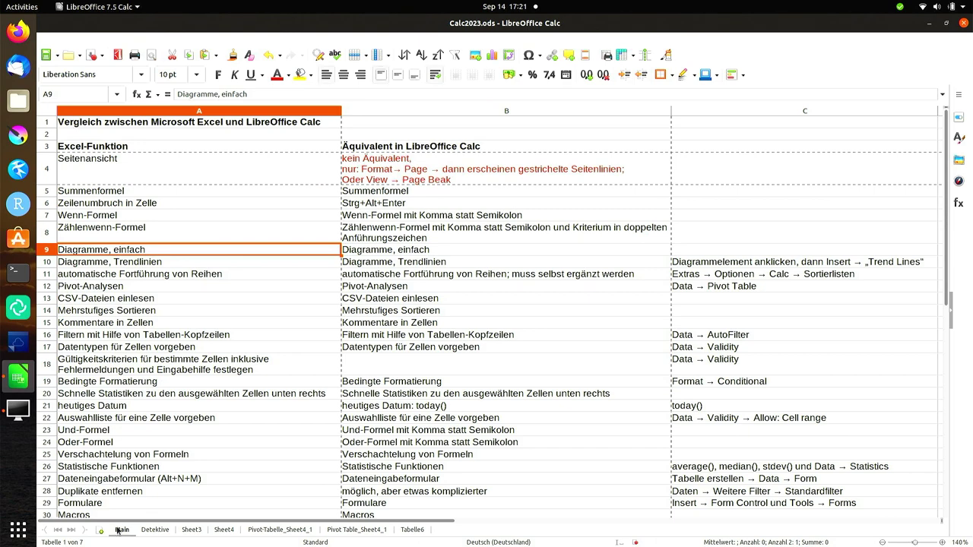
click(191, 276)
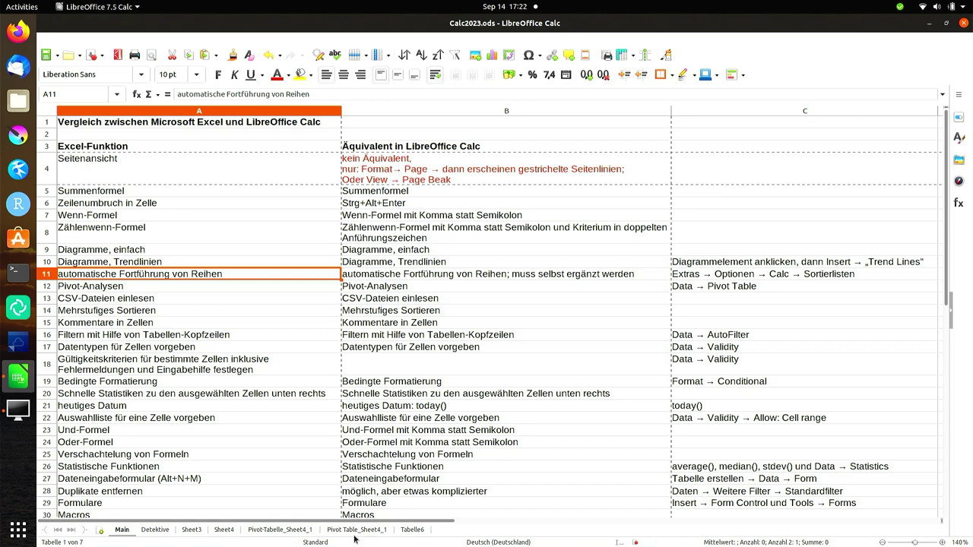
click(411, 530)
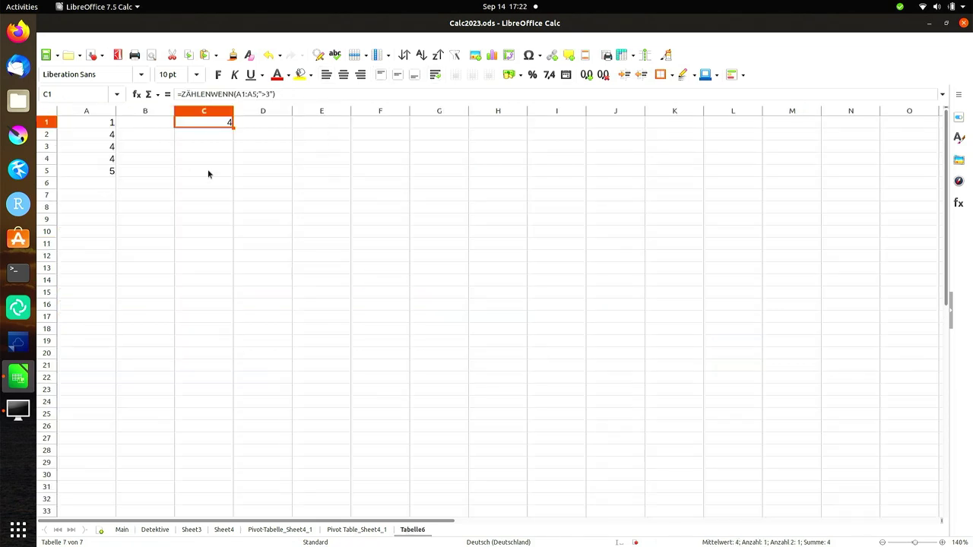
- Clear the old data in A1:C5 and enter Monday in A6 and Tuesday in B6
drag(207, 169, 85, 122)
key(Delete)
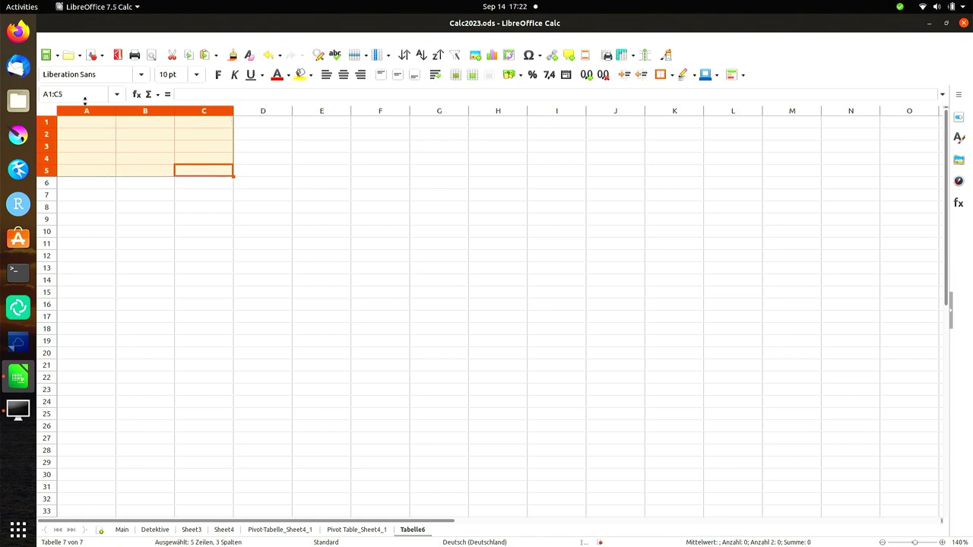
key(Down)
key(Home)
text(M)
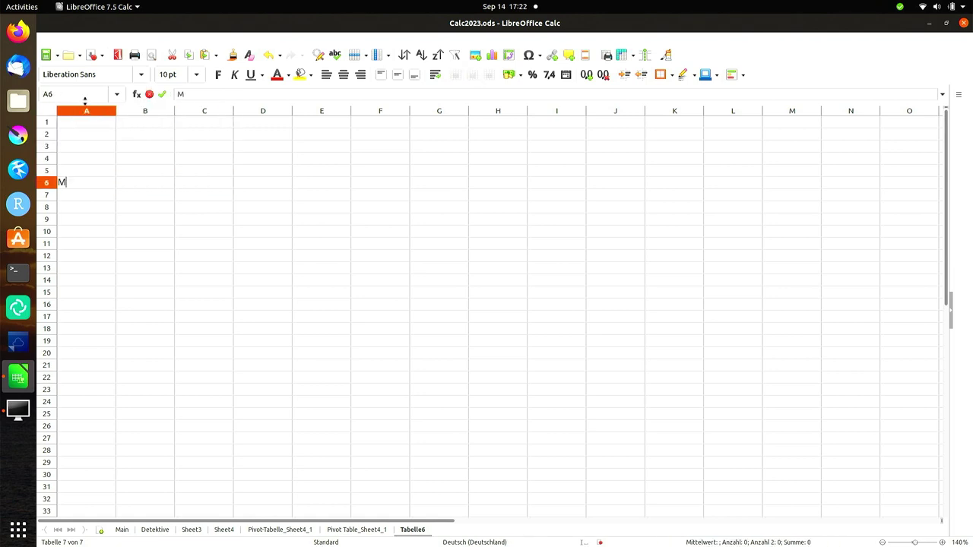
text(onda)
key(Tab)
key(Left)
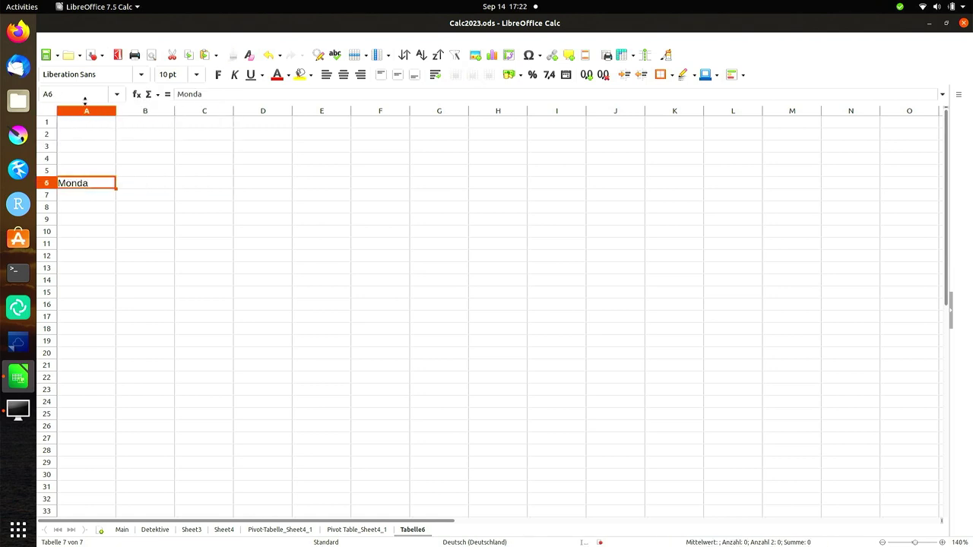
key(F2)
text(y)
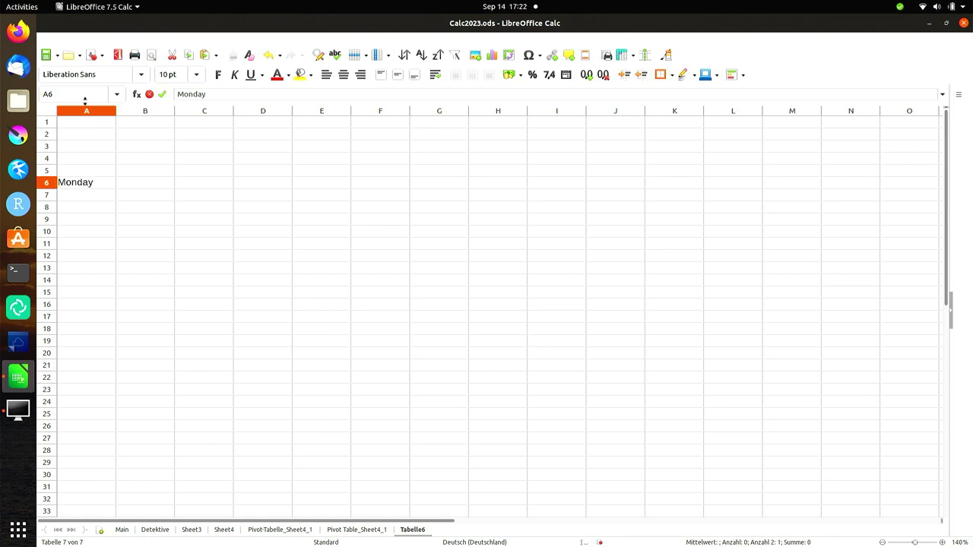
key(Tab)
text(Tuesday)
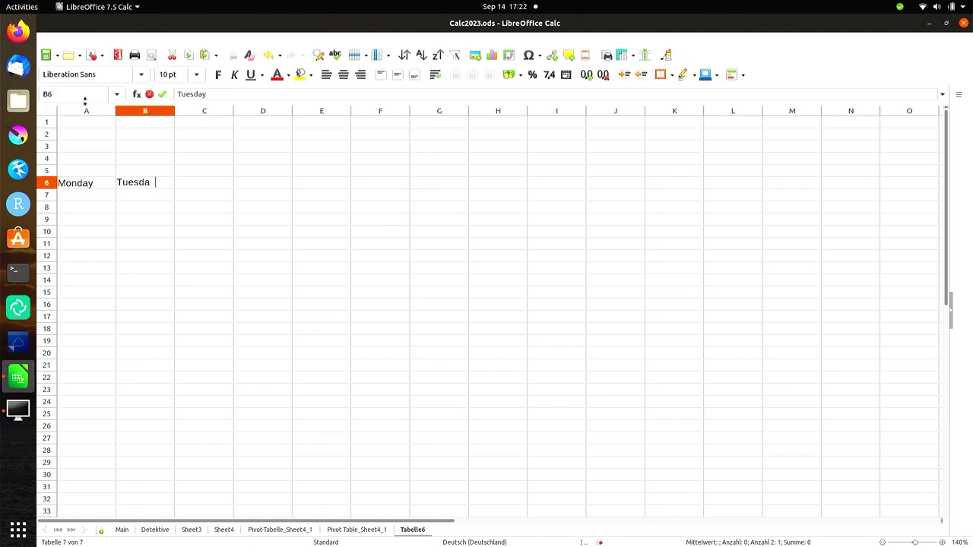
key(Return)
- Auto-fill the weekday series from Monday and Tuesday across A6:G6 through Sunday
key(Left)
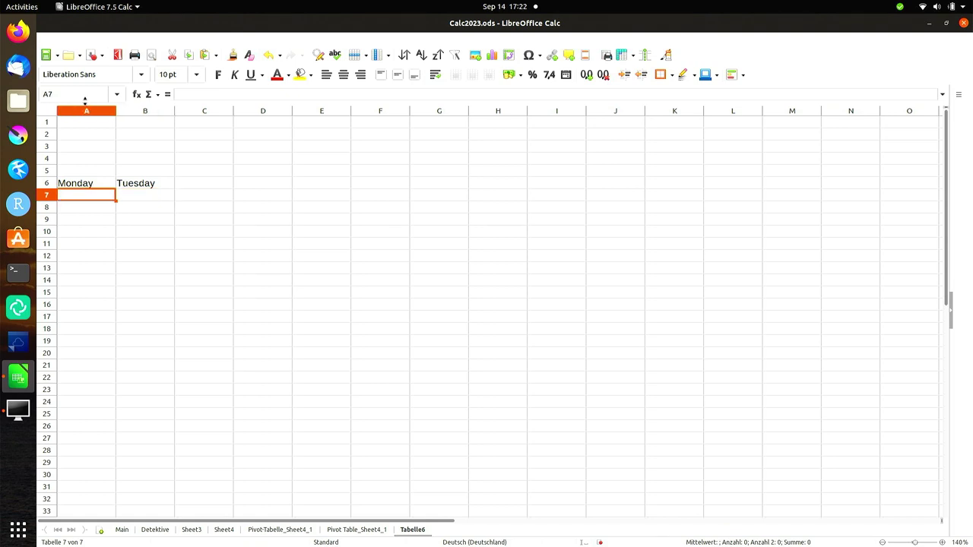
key(Up)
key(shift+Right)
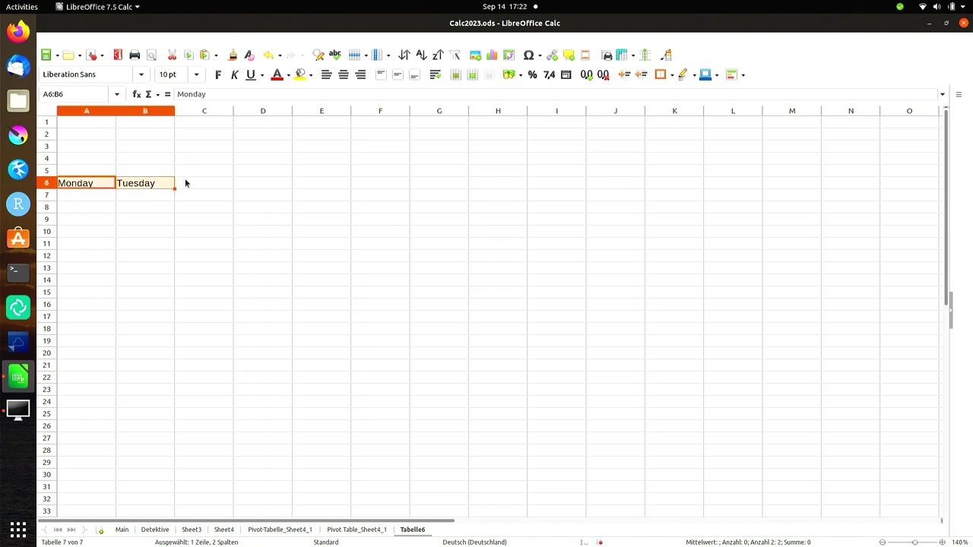
mouse_move(174, 188)
mouse_down()
mouse_move(508, 188)
mouse_move(477, 188)
mouse_up()
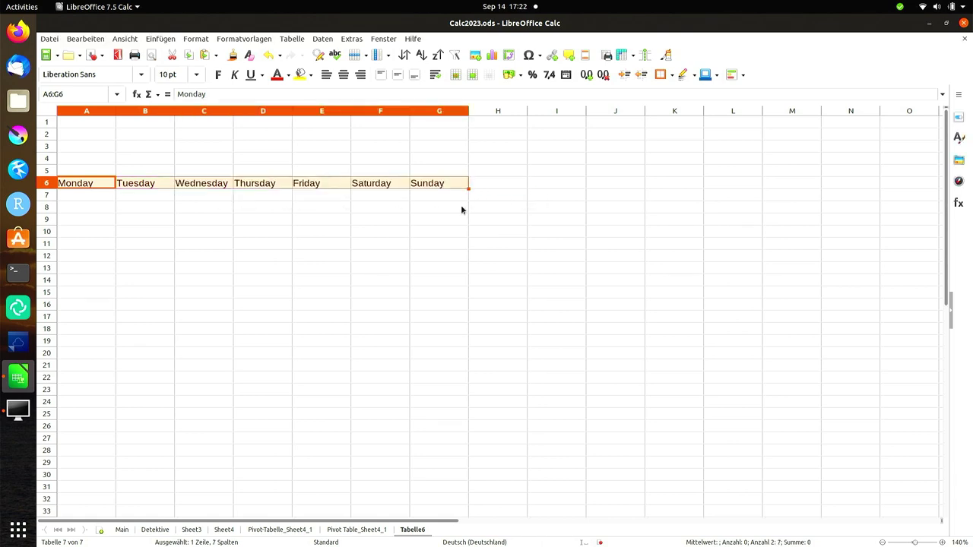
click(462, 209)
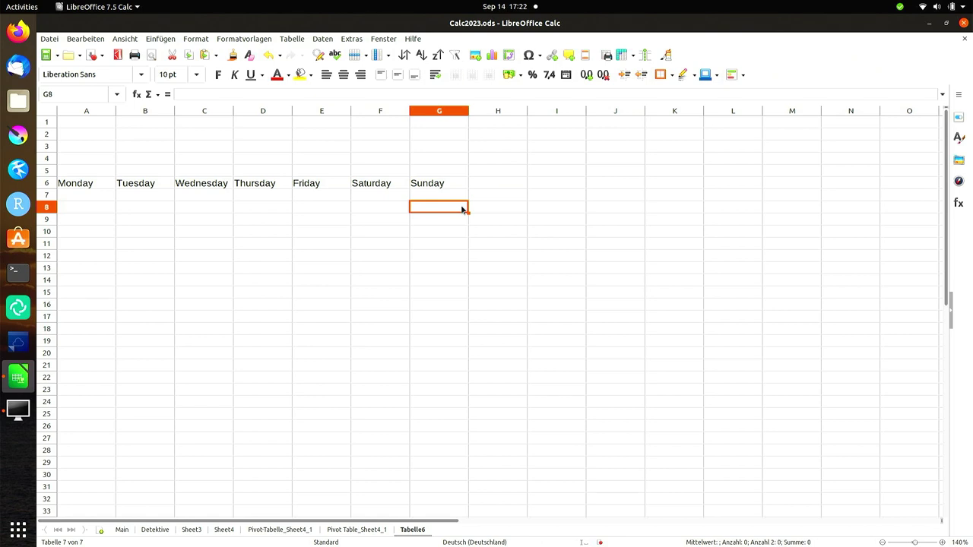
- Enter Montag in A8 and Dienstag in B8, then auto-fill through Sonntag in G8
click(110, 209)
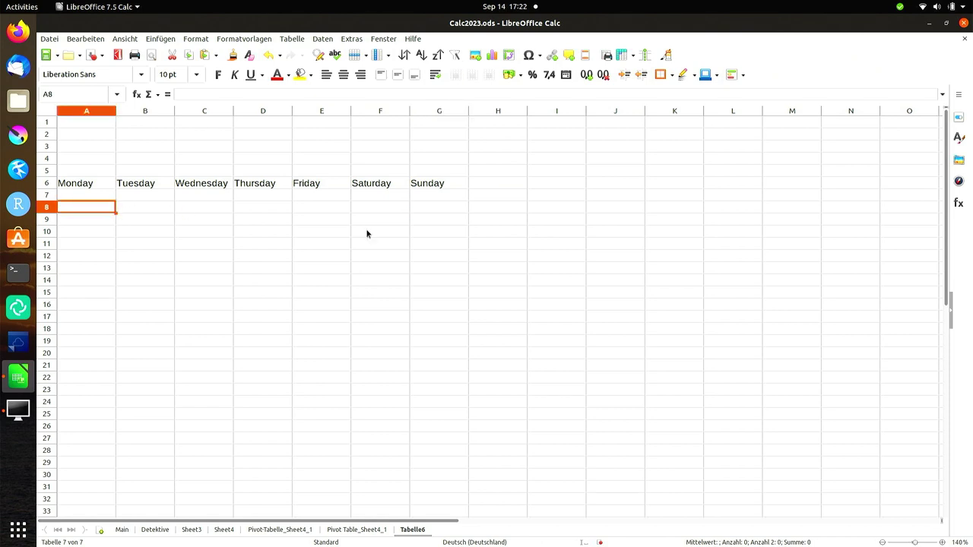
text(Montag)
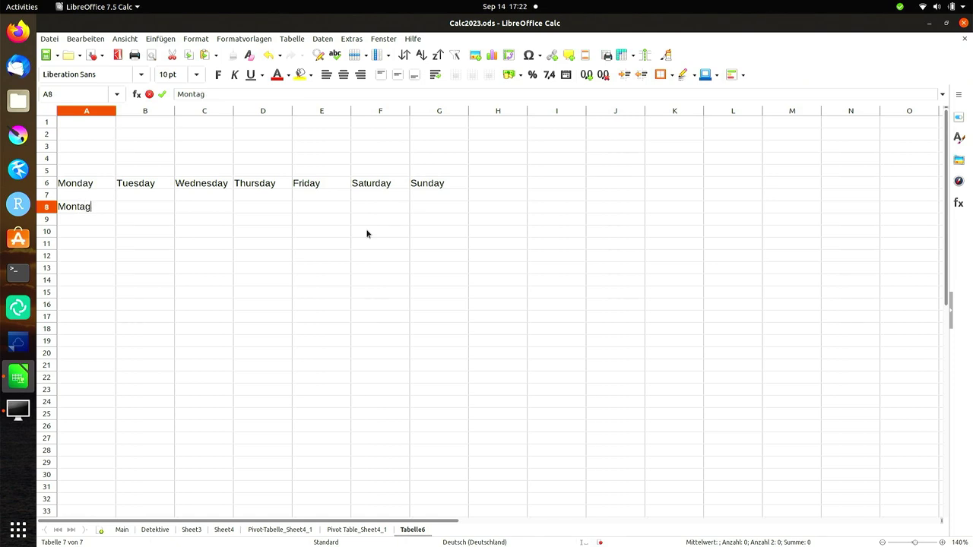
key(Tab)
text(Diensta)
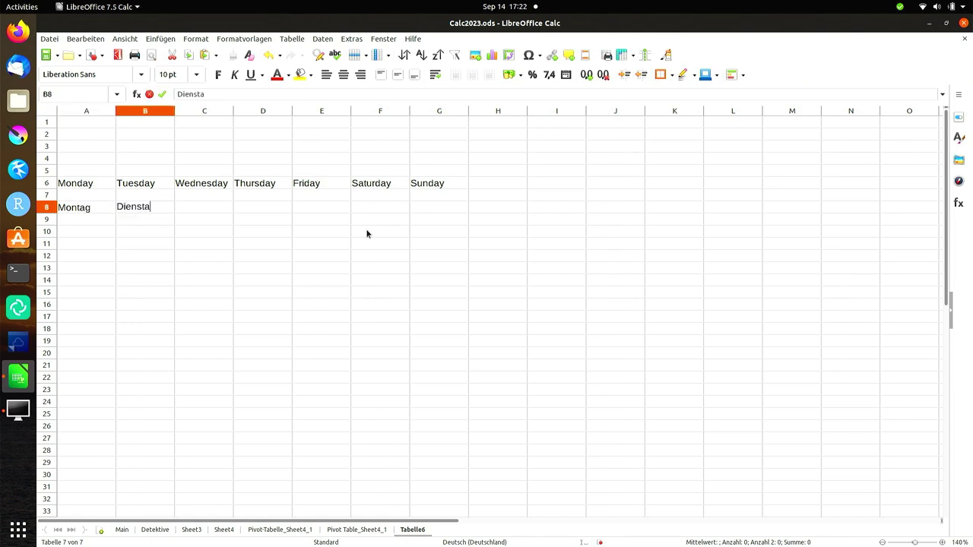
text(g)
key(shift+Tab)
key(shift+Right)
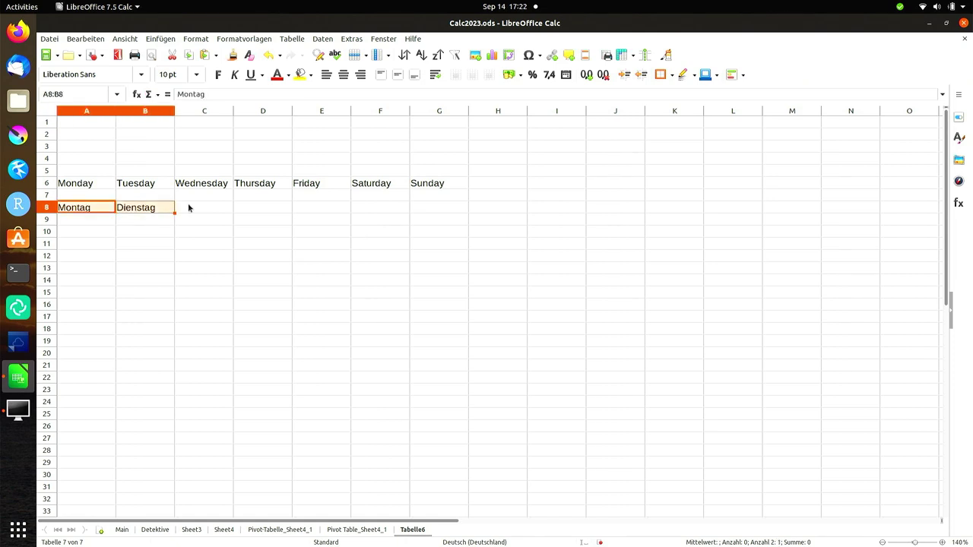
drag(173, 215, 449, 212)
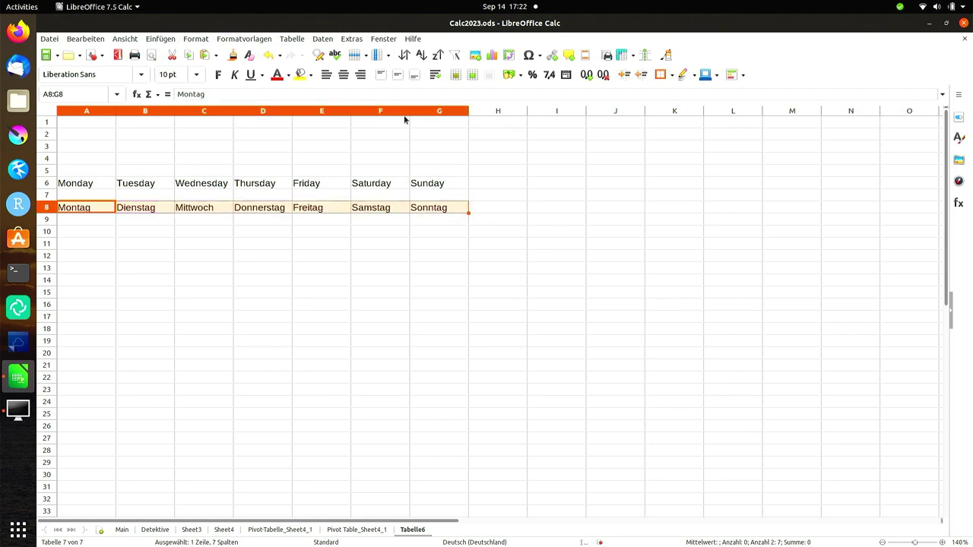
- Look through the Daten menu and close it without choosing a command
click(329, 39)
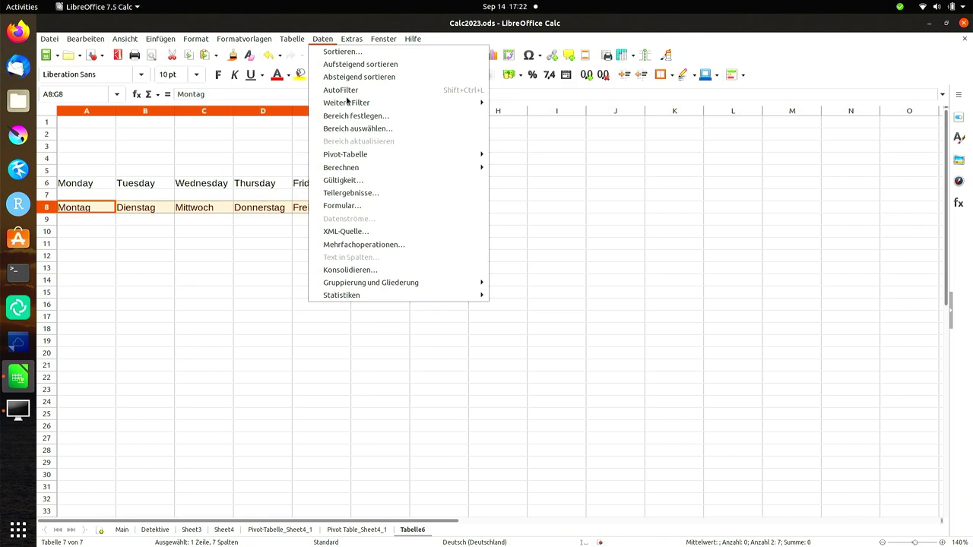
mouse_move(361, 168)
click(319, 38)
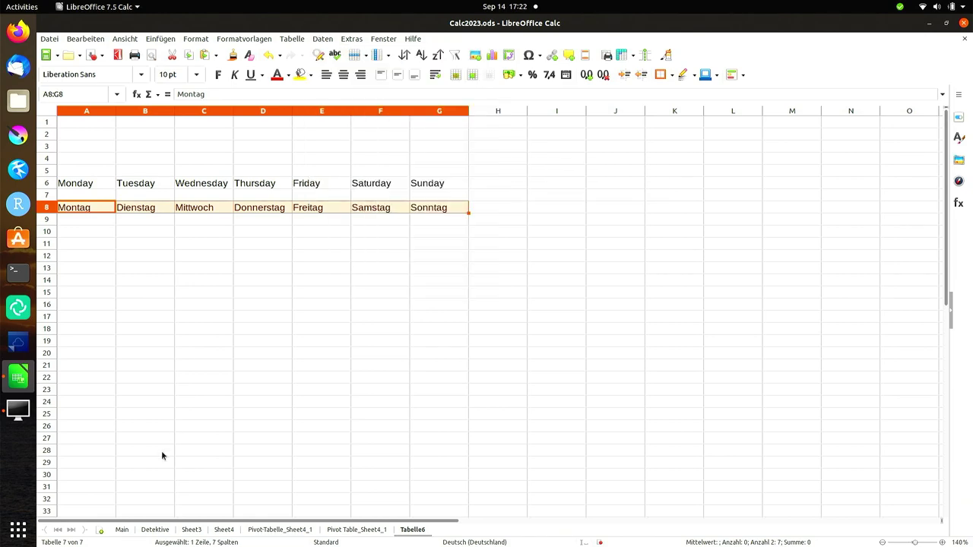
click(122, 530)
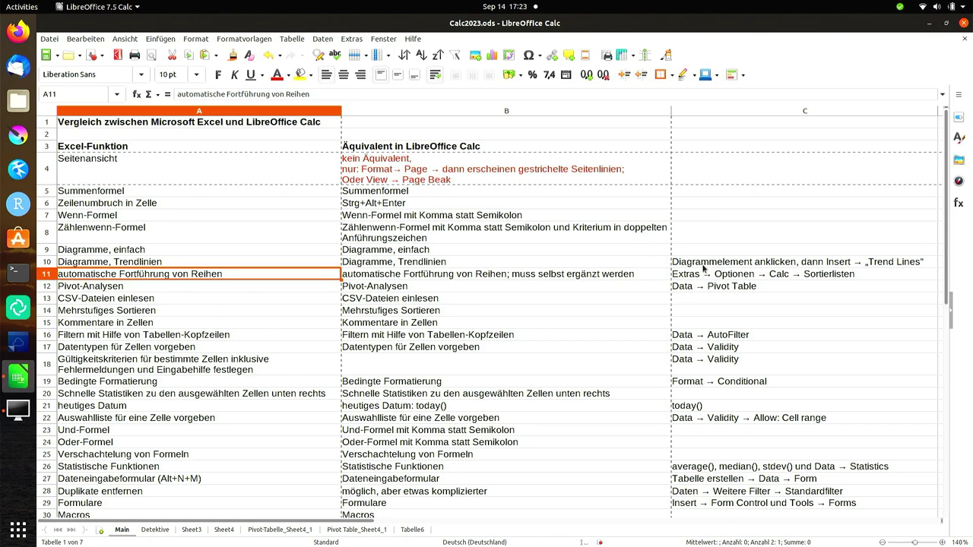
click(349, 40)
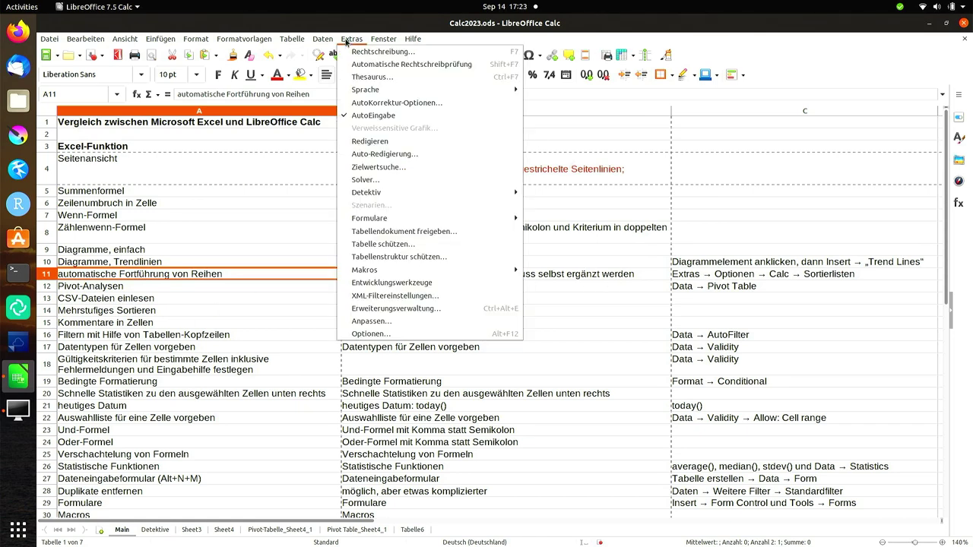
click(380, 336)
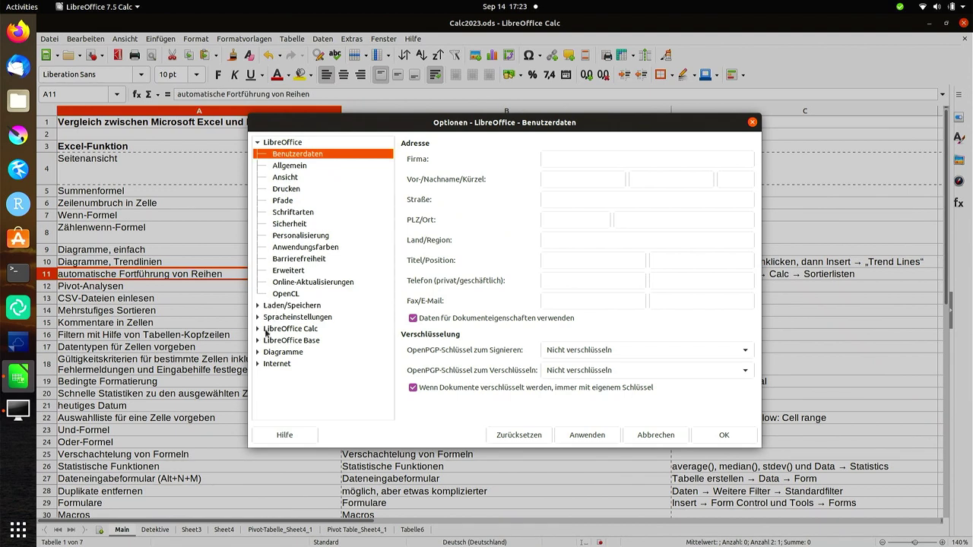
click(258, 329)
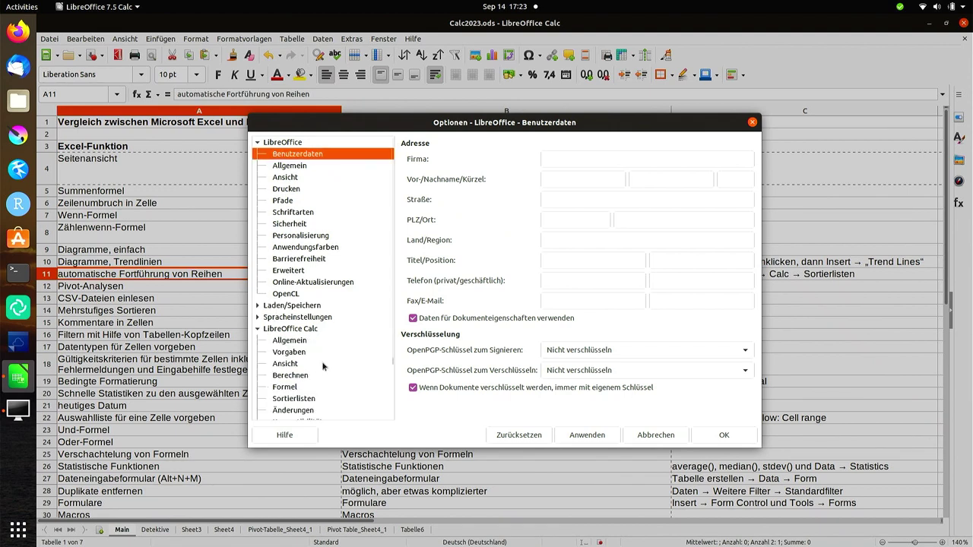
click(300, 399)
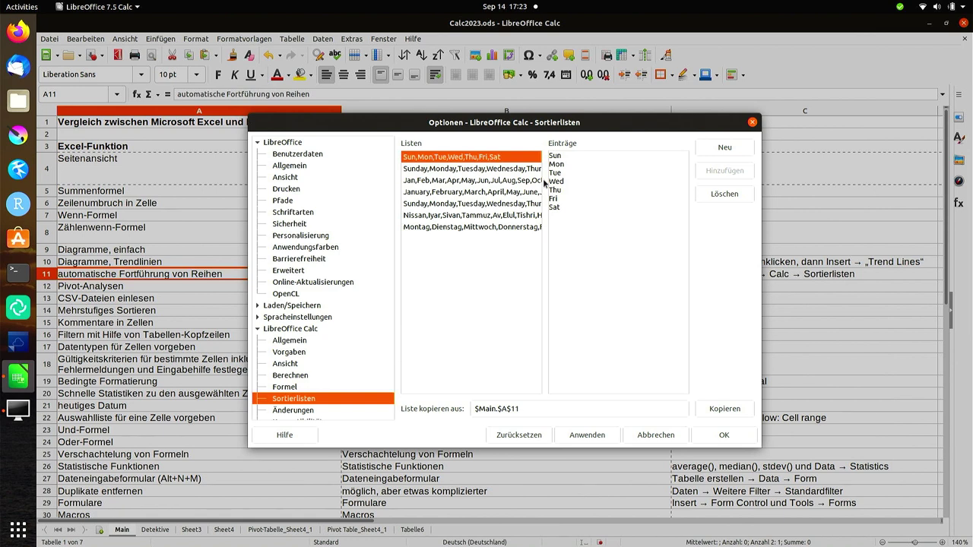
click(523, 216)
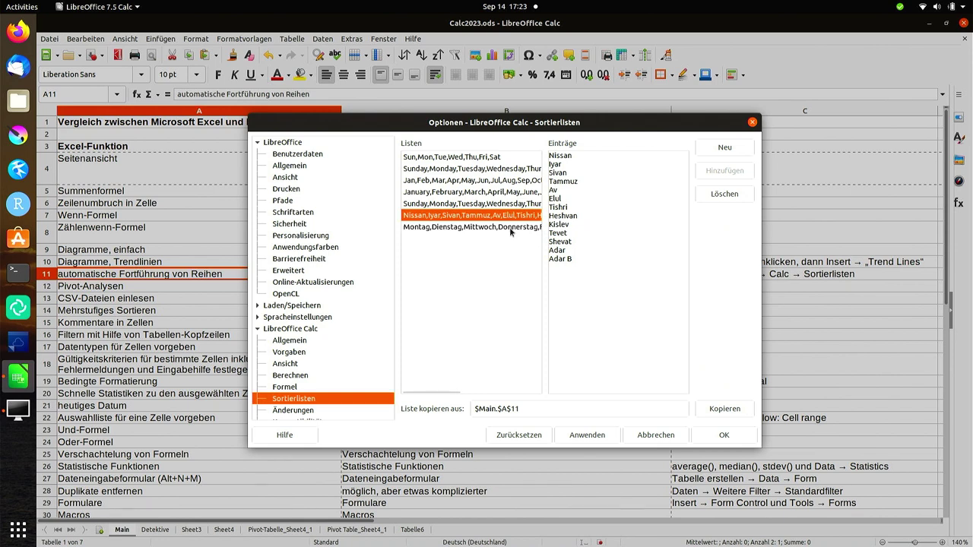
click(510, 231)
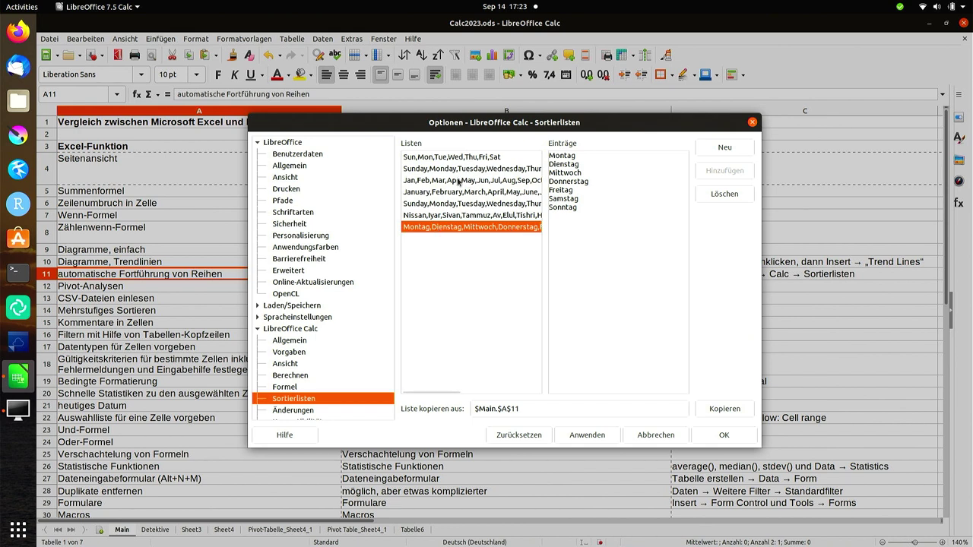
click(453, 193)
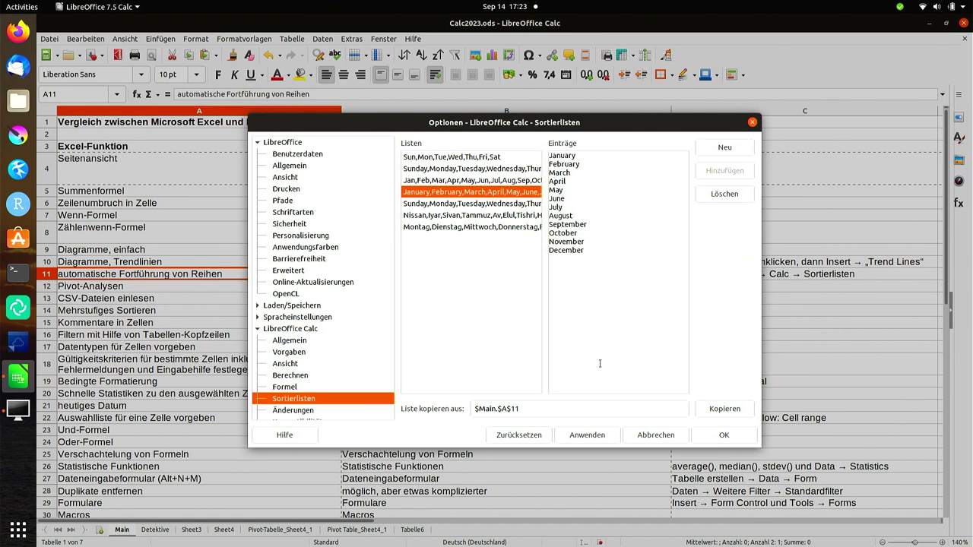
click(640, 435)
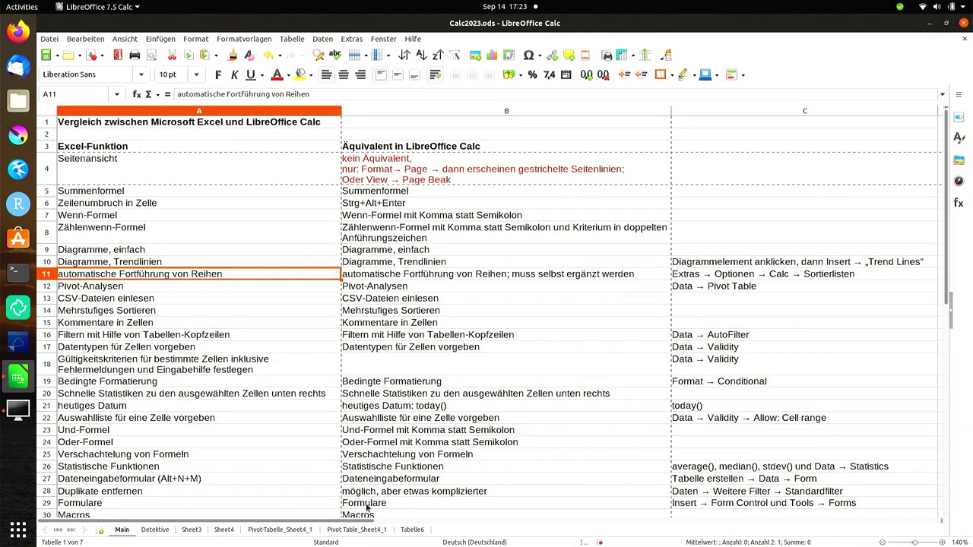
click(411, 529)
- Enter Januar in A11 and Februar in B11, then try extending the month series along row 11
click(99, 242)
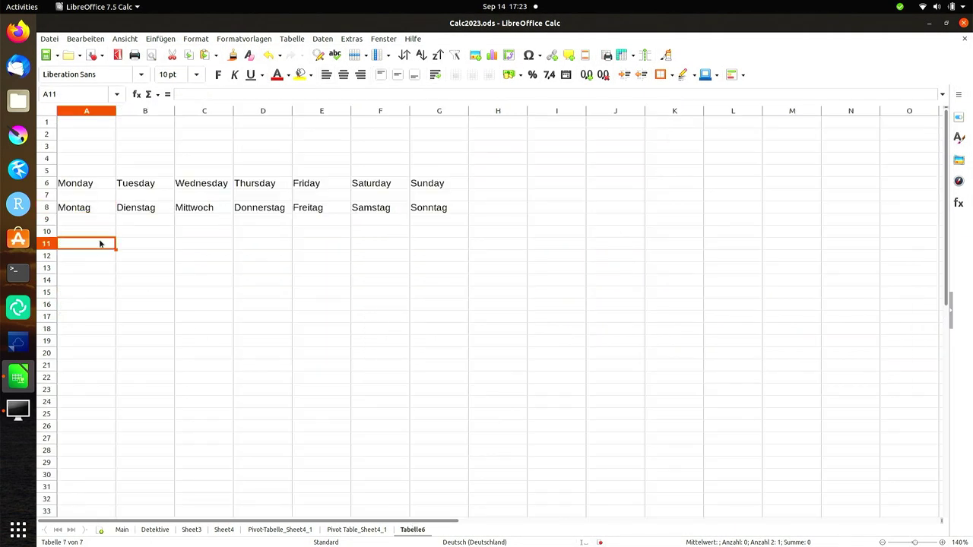
text(Jna)
key(BackSpace)
key(BackSpace)
text(anuar)
key(Tab)
text(Fe)
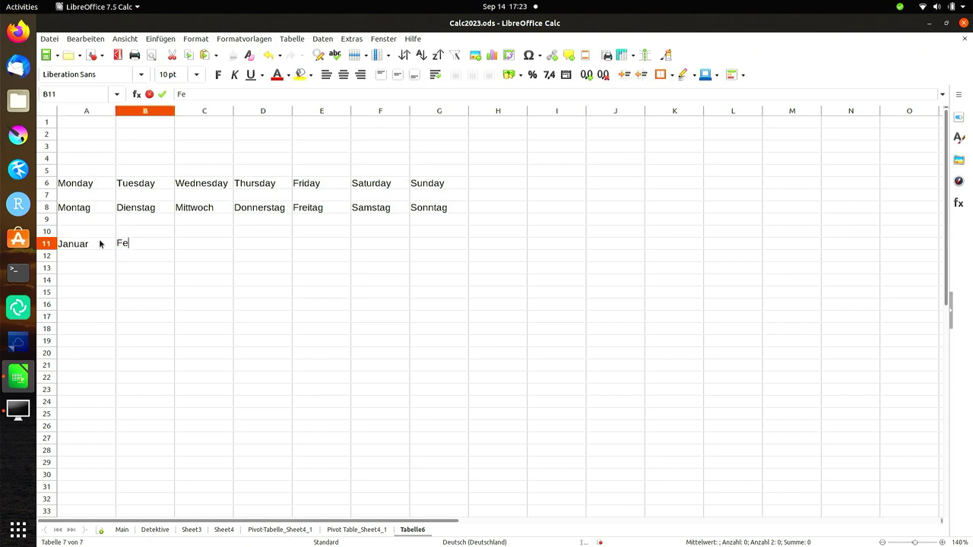
text(bu)
text(rua)
text(r)
key(Tab)
click(99, 242)
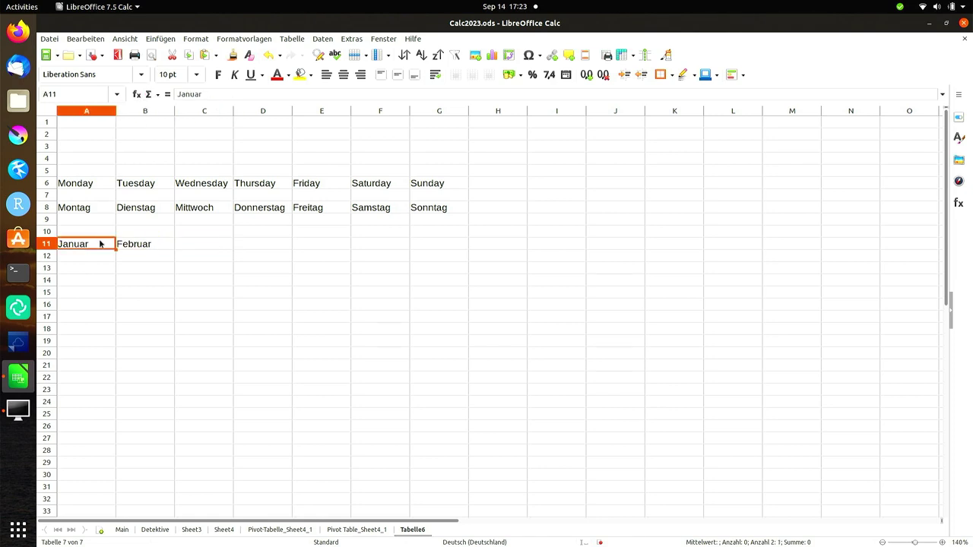
key(shift+Right)
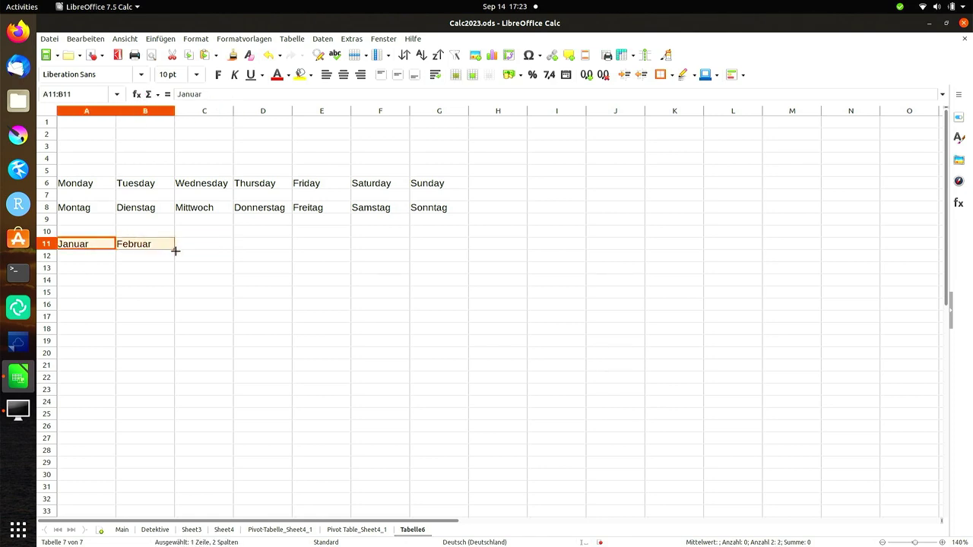
mouse_move(173, 247)
mouse_down()
mouse_move(341, 241)
mouse_move(180, 241)
mouse_up()
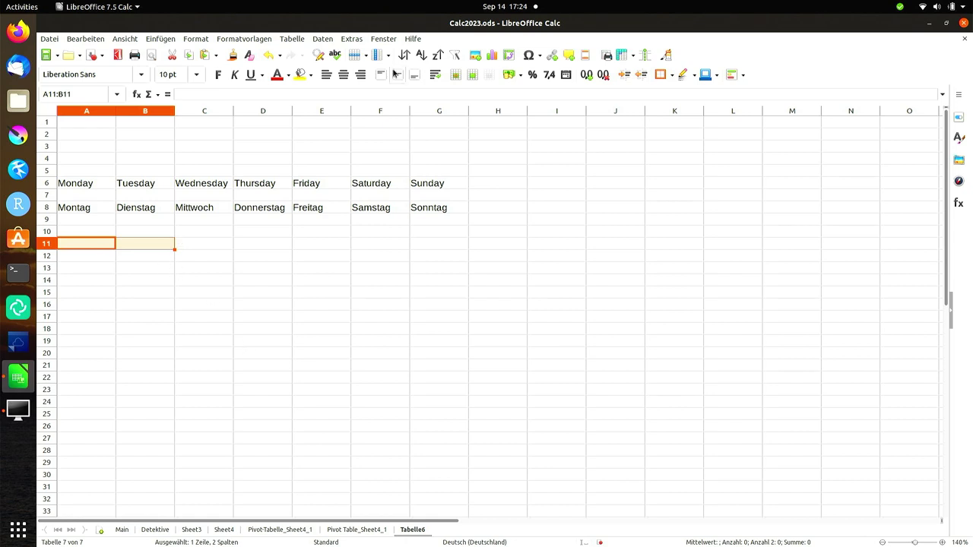
- Browse the Formatvorlagen cell styles and Extras menus, selecting empty cell B13 in between
click(254, 42)
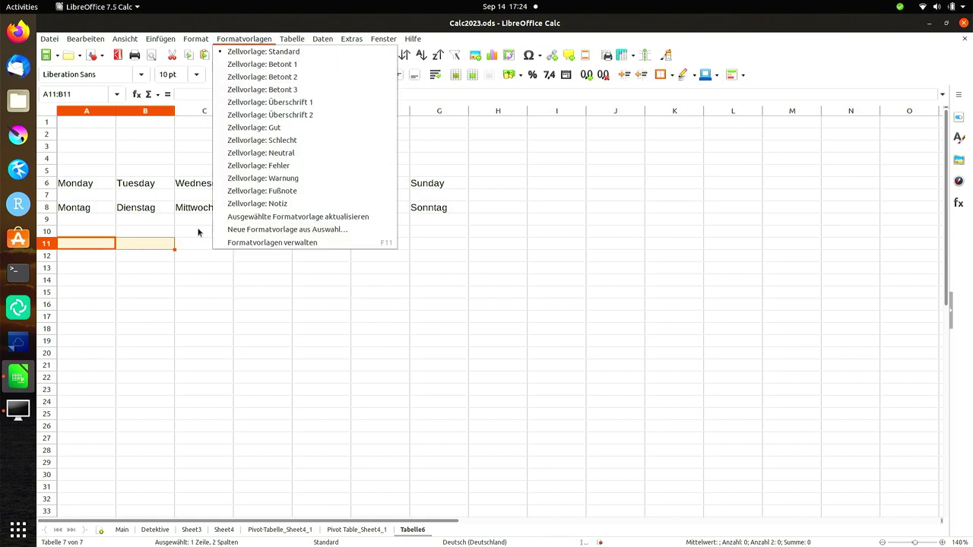
click(168, 266)
click(168, 266)
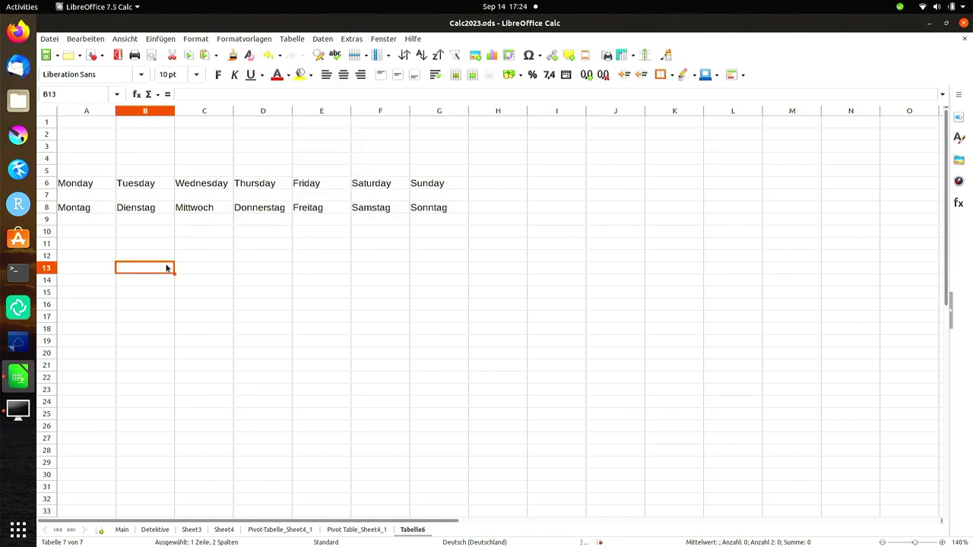
click(249, 42)
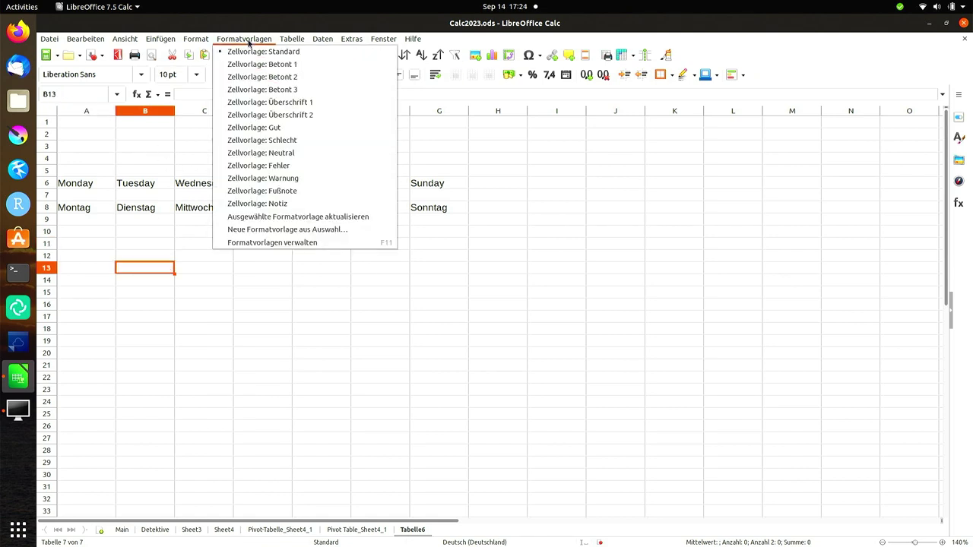
click(351, 41)
mouse_move(329, 42)
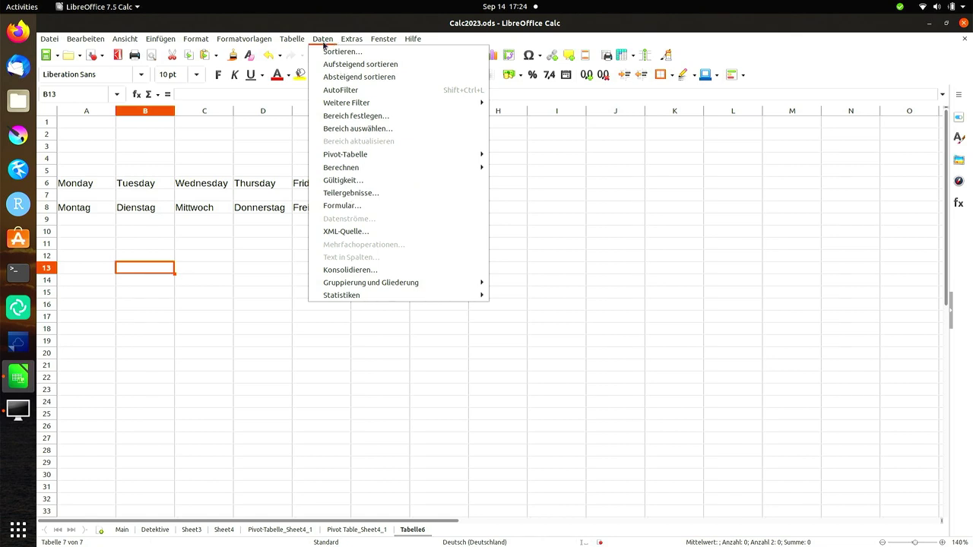
click(295, 44)
click(355, 41)
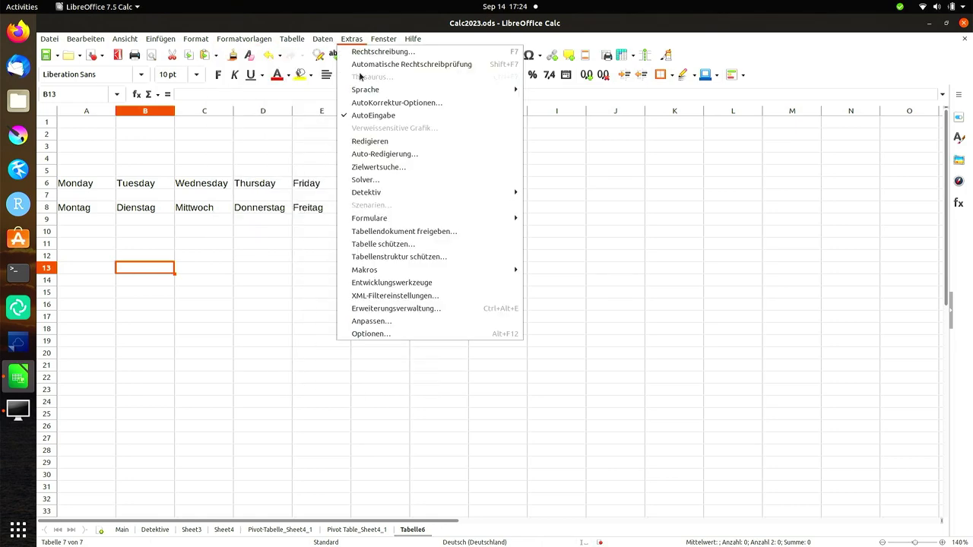
click(371, 333)
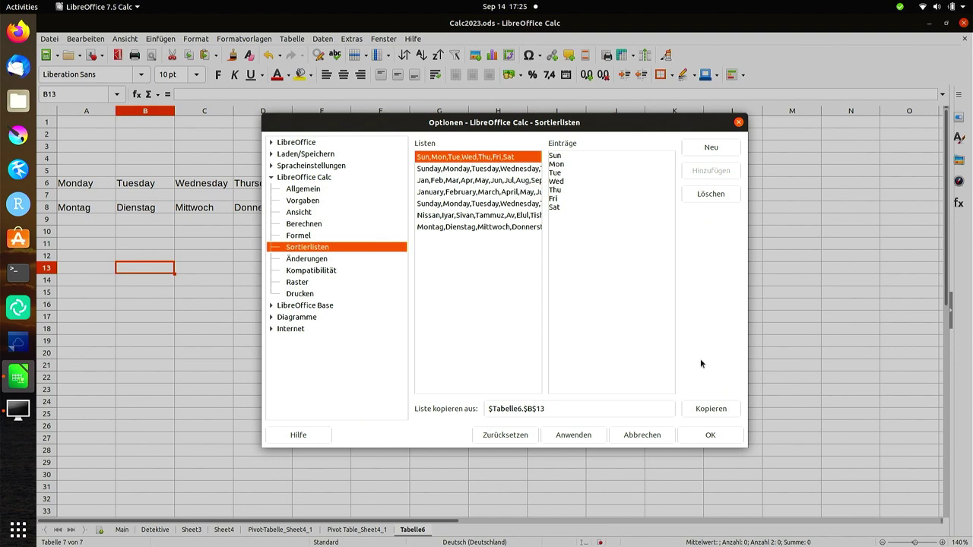
click(581, 410)
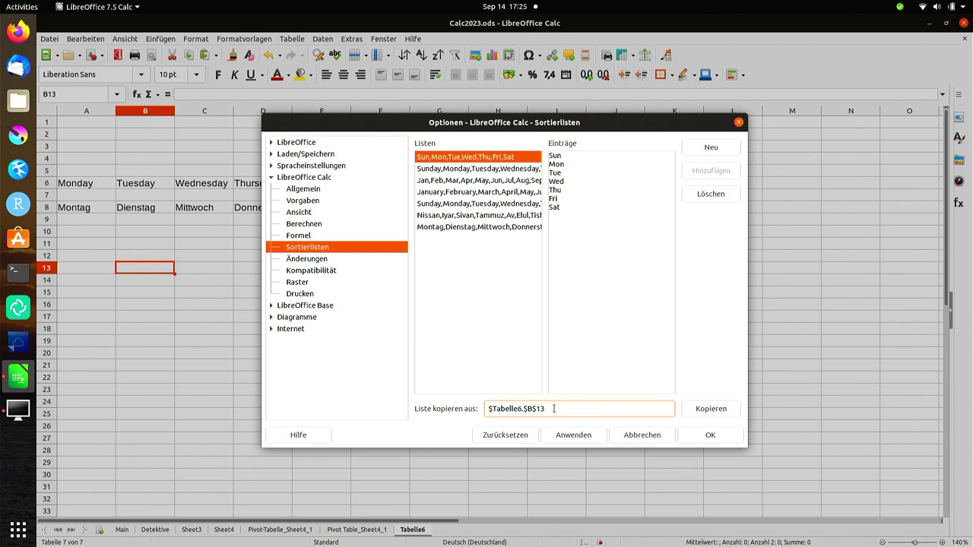
drag(553, 409, 470, 410)
click(470, 411)
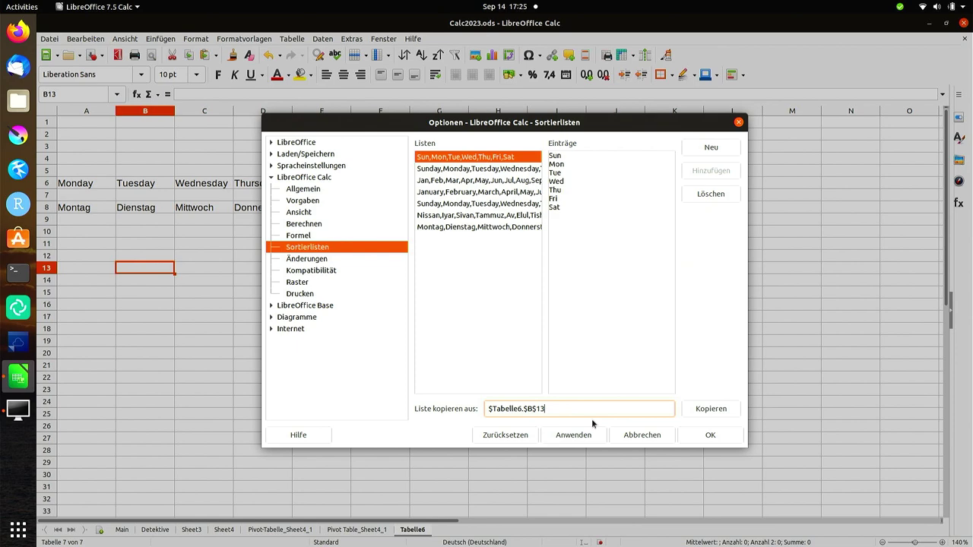
click(631, 434)
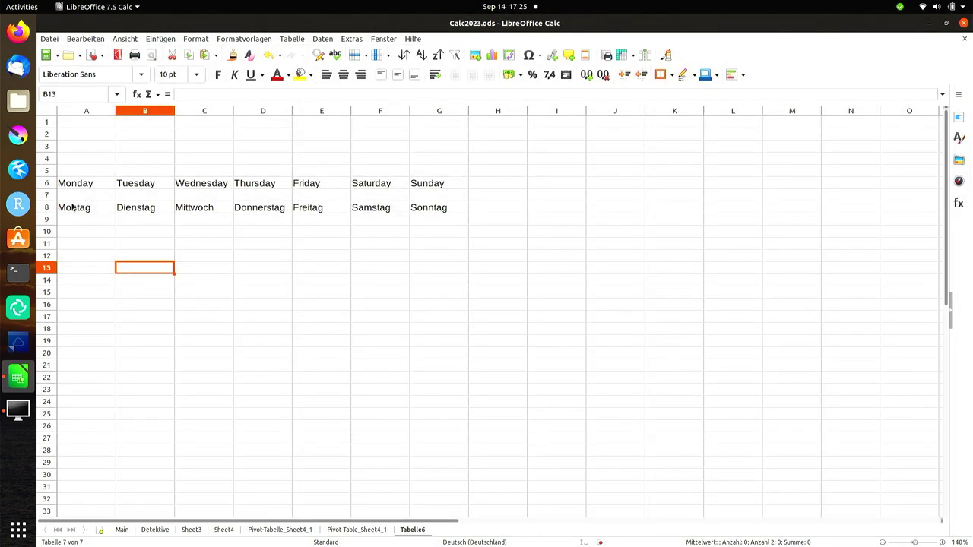
- Select the German weekdays Montag–Sonntag in A8:G8 and bring up the Daten menu
drag(72, 207, 415, 212)
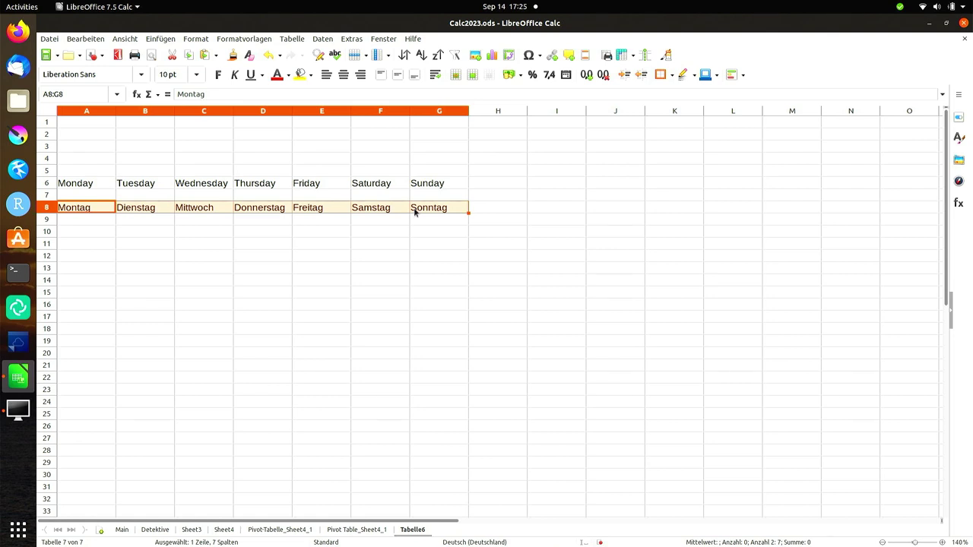
click(324, 43)
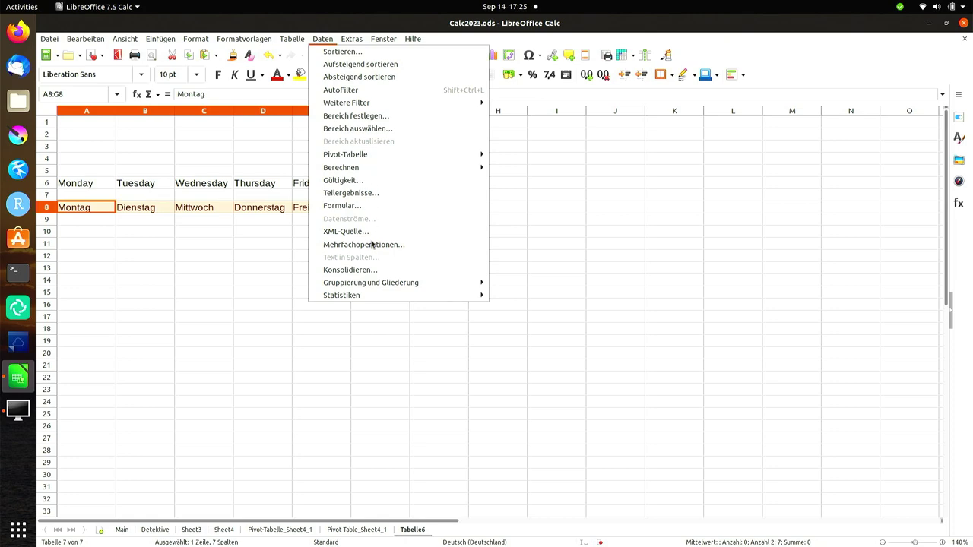
- Open Extras > Optionen at the Sortierlisten page, with $Tabelle6.$A$8:$G$8 as the copy range
mouse_move(255, 40)
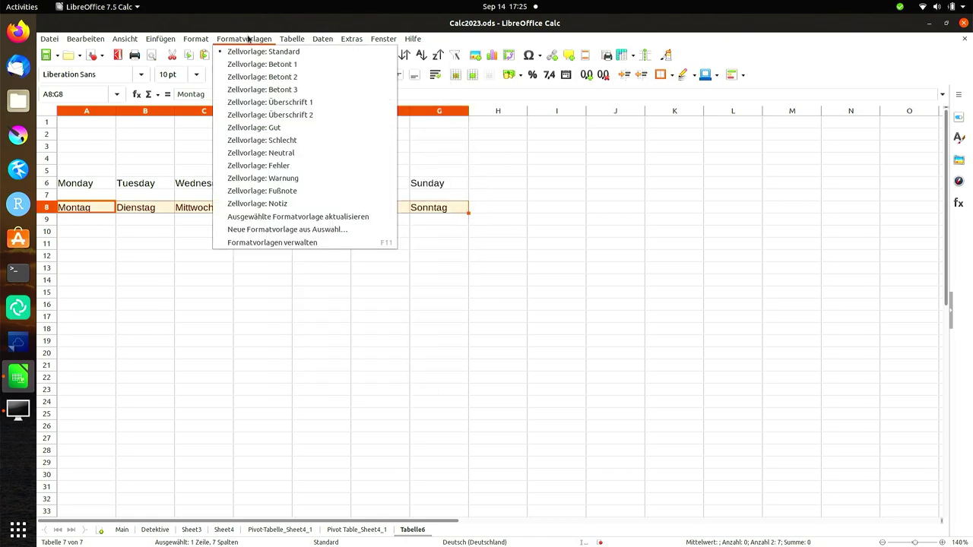
click(308, 46)
click(366, 44)
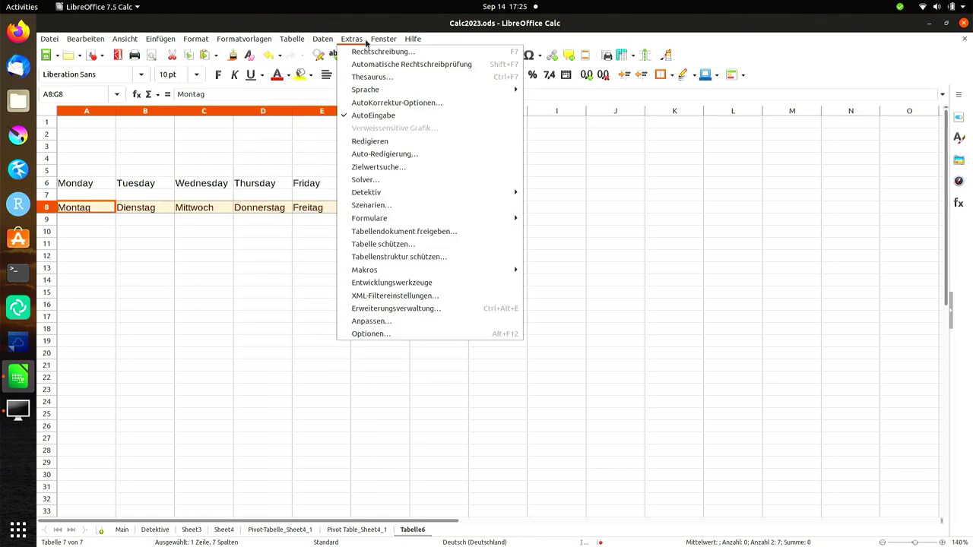
click(374, 332)
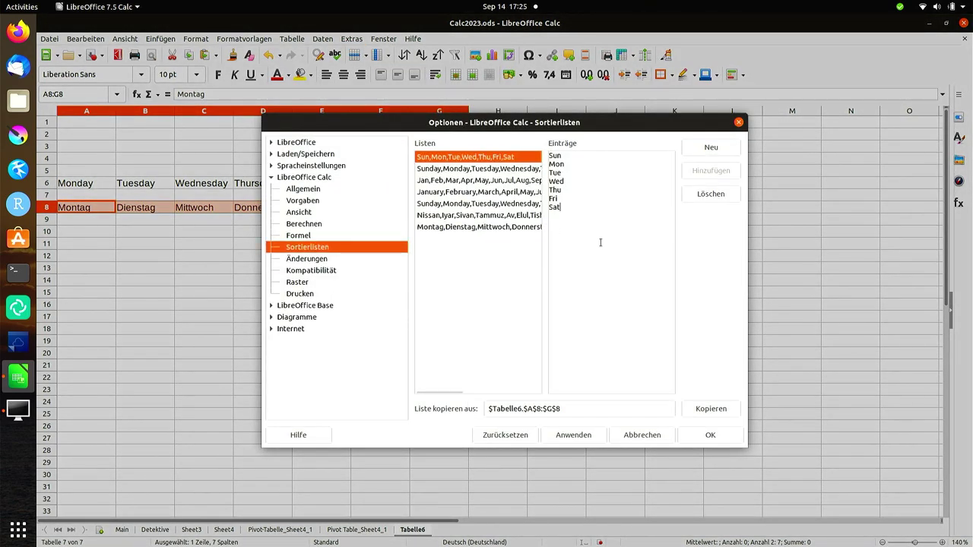
- Start a new sort list and enter the German months Januar through Dezember, one per line
click(708, 155)
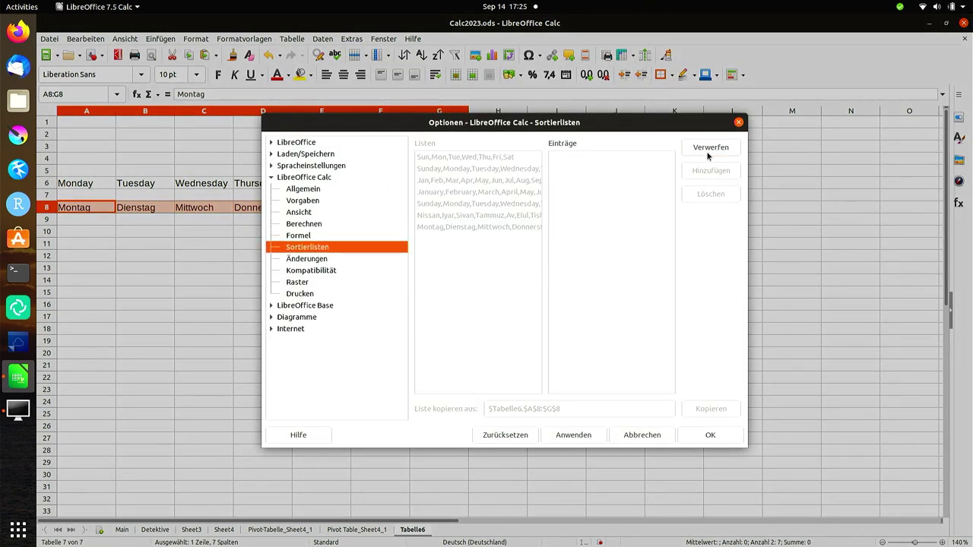
text(Januar )
text(Februar)
key(Return)
text(M)
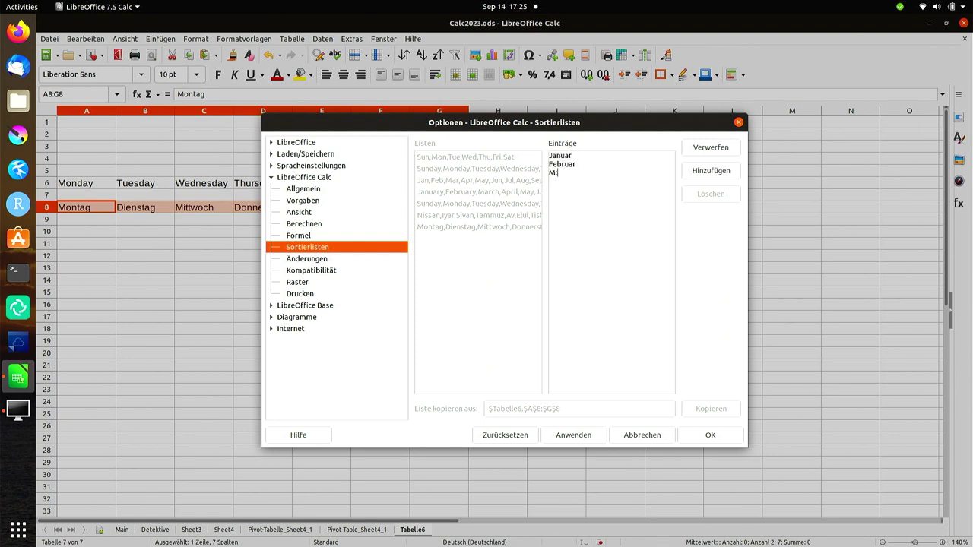
text(ärz )
text(April)
text(MA)
key(BackSpace)
key(BackSpace)
text(MAi)
key(BackSpace)
key(BackSpace)
text(ai)
text(Juni )
text(Jul)
text(i )
text(August)
key(Return)
text(September )
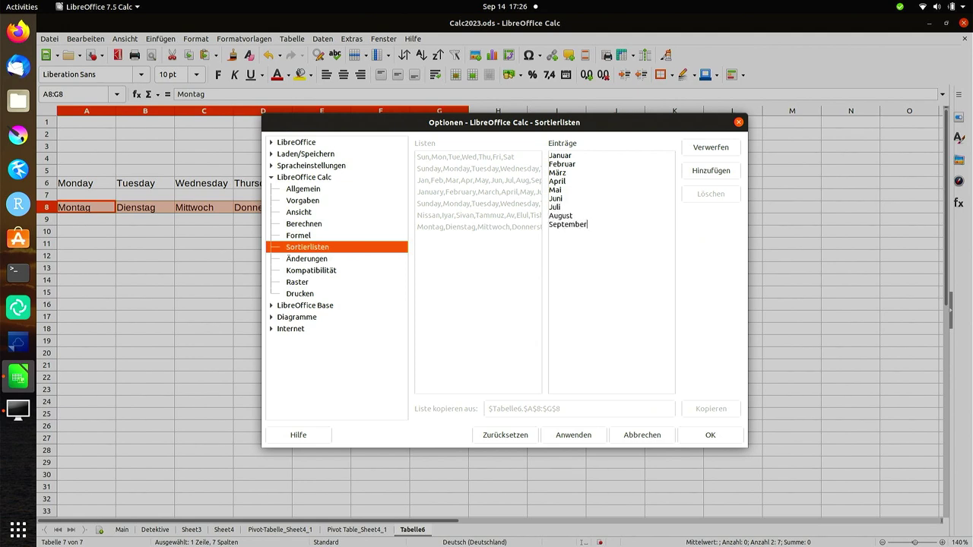
text(O)
text(ktob)
text(No)
text(vember Dez)
key(BackSpace)
key(BackSpace)
key(BackSpace)
key(BackSpace)
key(Return)
text(Dze)
key(BackSpace)
key(BackSpace)
text(e)
text(zember)
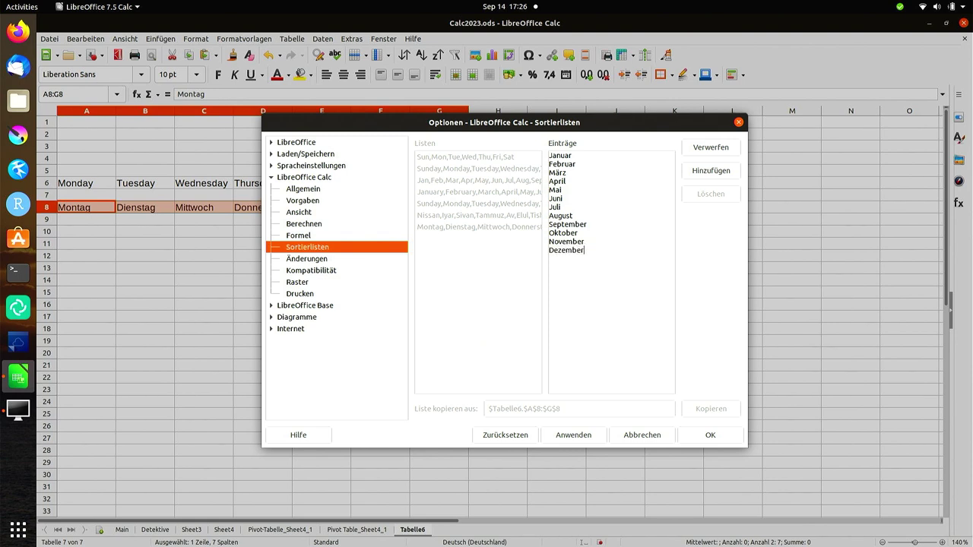
- Add the month list to the sort lists, apply it and close the options
click(732, 173)
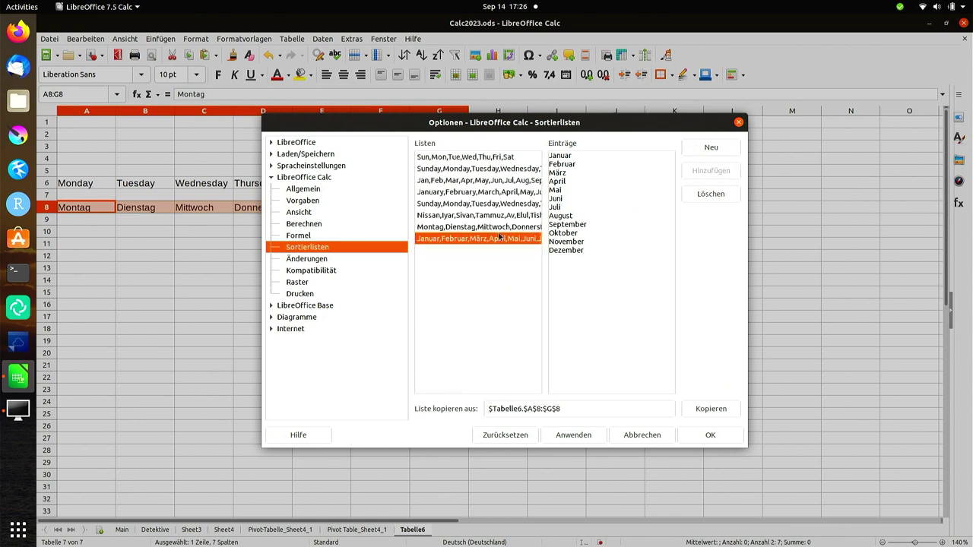
click(501, 226)
click(493, 240)
click(575, 435)
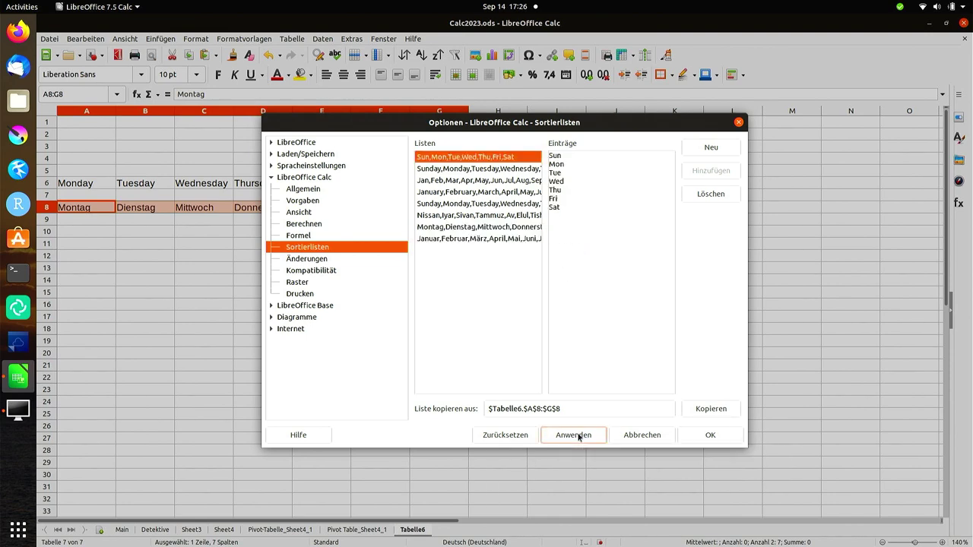
click(694, 439)
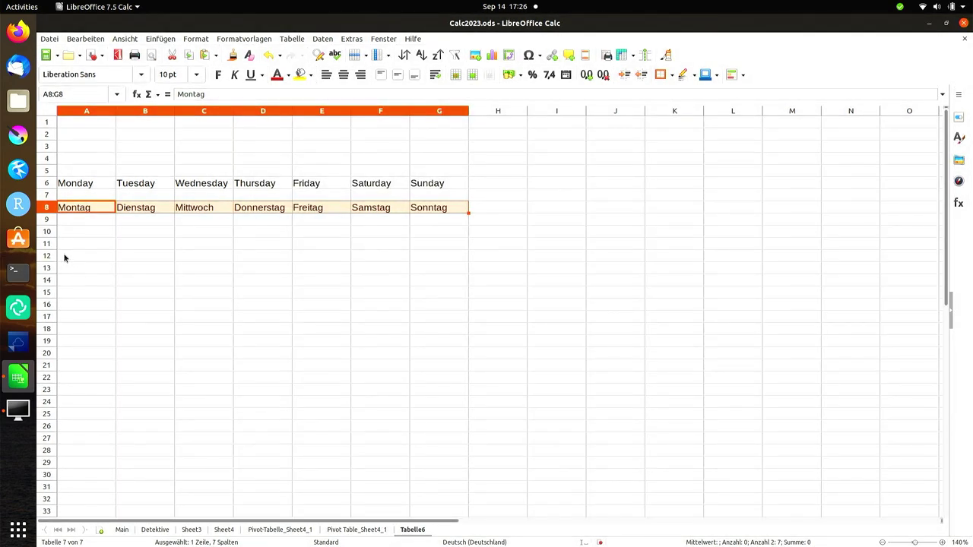
- Enter Januar in A11 and Februar in B11
click(97, 243)
text(Junar)
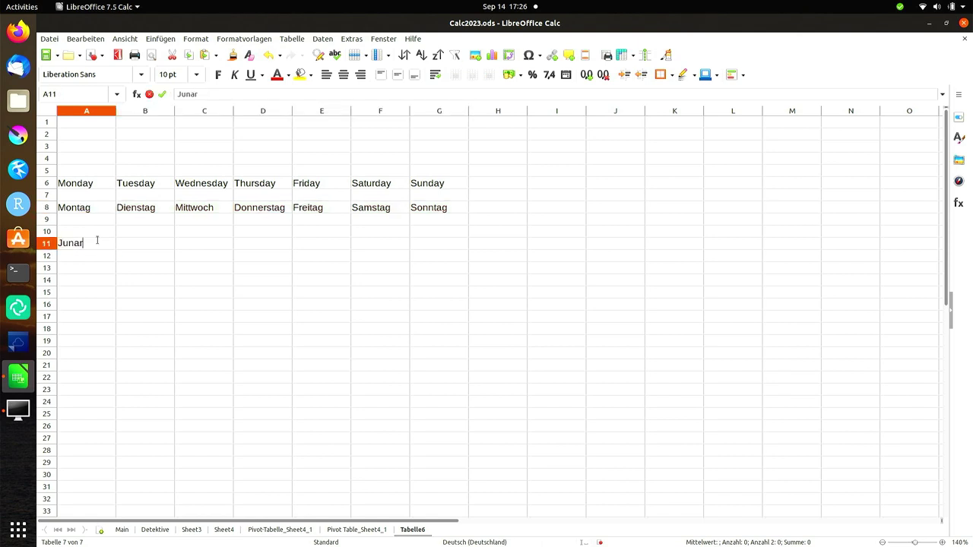
key(BackSpace)
key(BackSpace)
key(BackSpace)
key(BackSpace)
text(anuar)
key(Tab)
text(Febr)
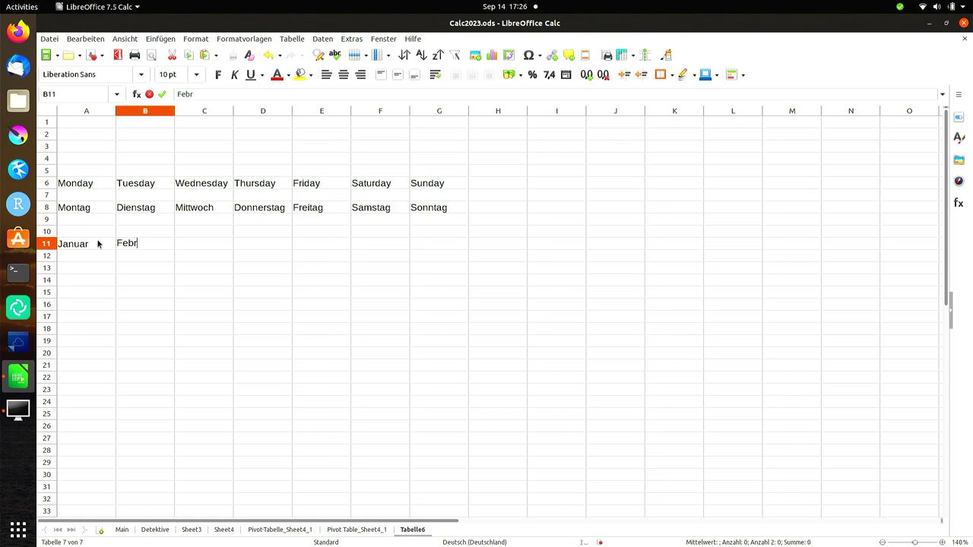
text(uar)
key(Tab)
- Auto-fill the months across A11:L11 through Dezember, then select the weekday and month rows
click(98, 244)
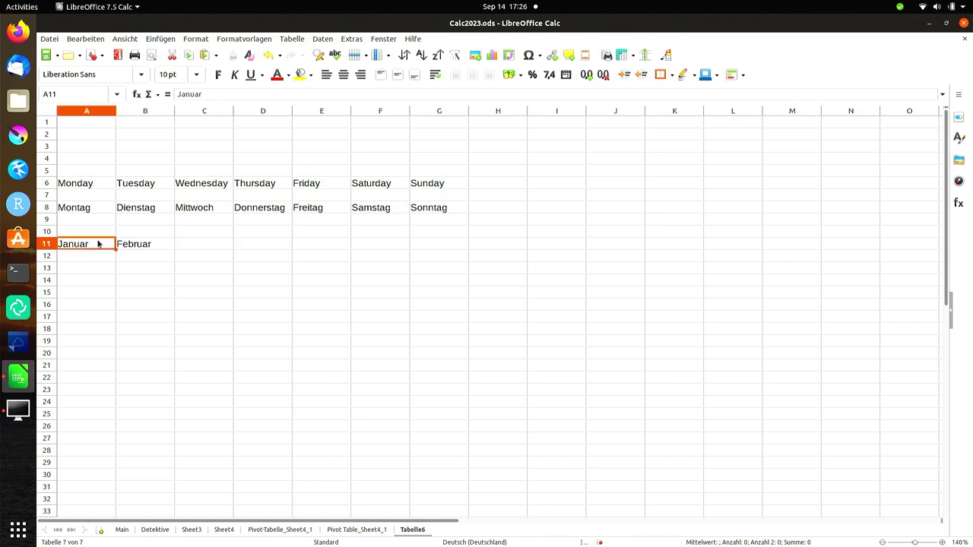
key(shift+Right)
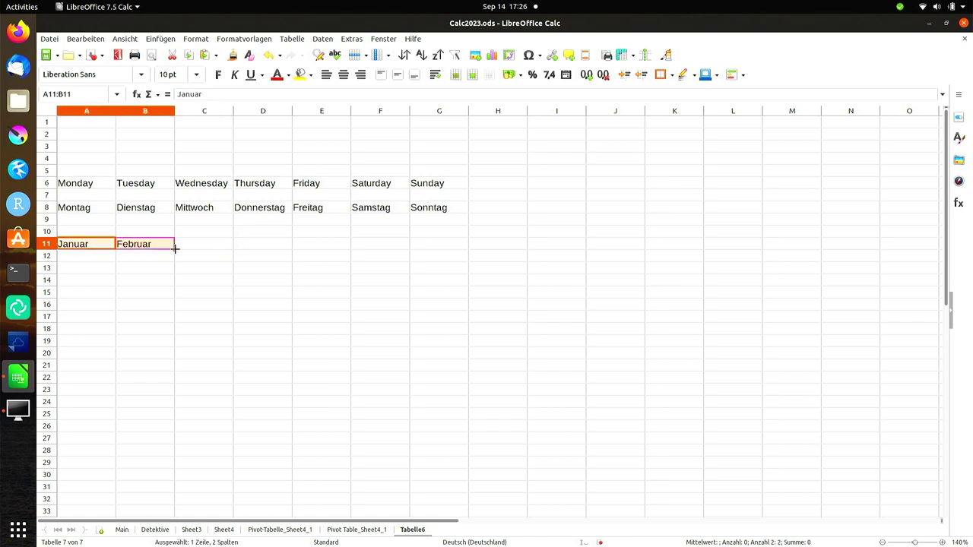
mouse_move(174, 249)
mouse_down()
mouse_move(785, 250)
mouse_move(758, 247)
mouse_up()
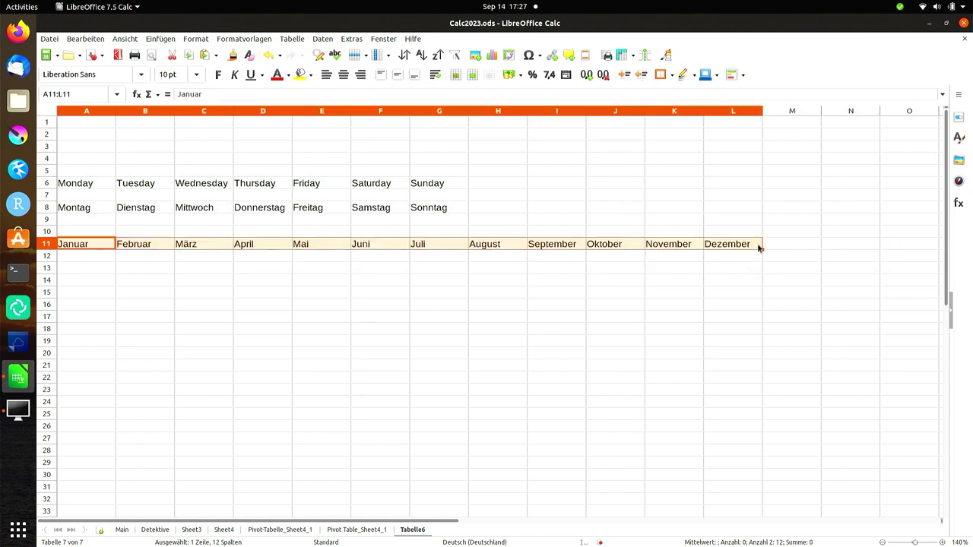
click(749, 257)
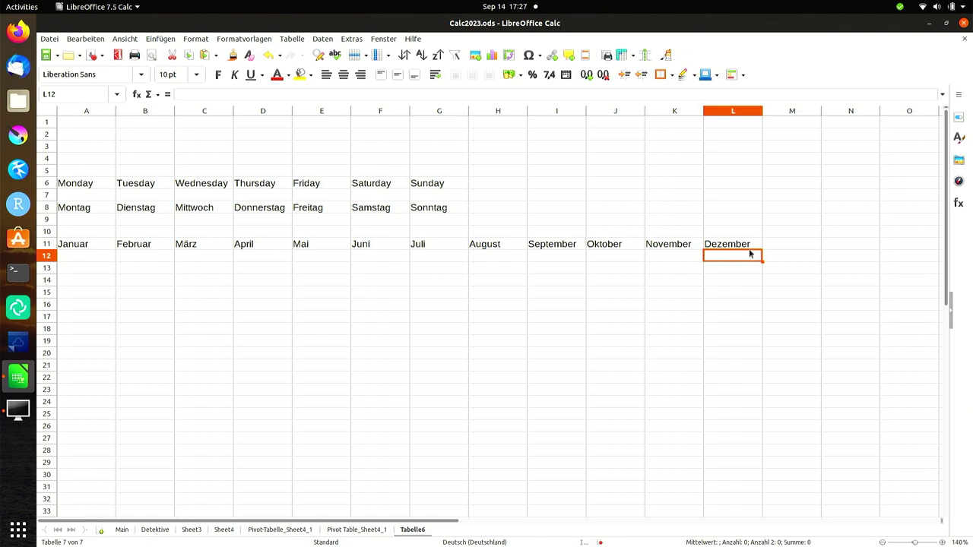
drag(751, 245, 82, 176)
key(Delete)
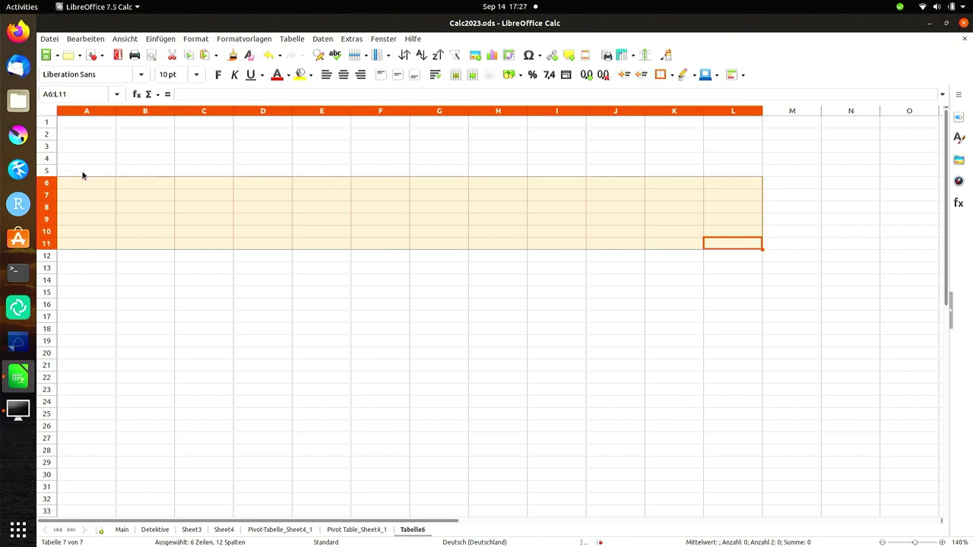
key(Up)
key(Left)
key(Left)
key(Left)
key(Up)
key(Left)
key(Left)
key(Up)
key(Up)
key(Up)
key(Left)
key(Left)
key(Left)
key(Up)
key(Up)
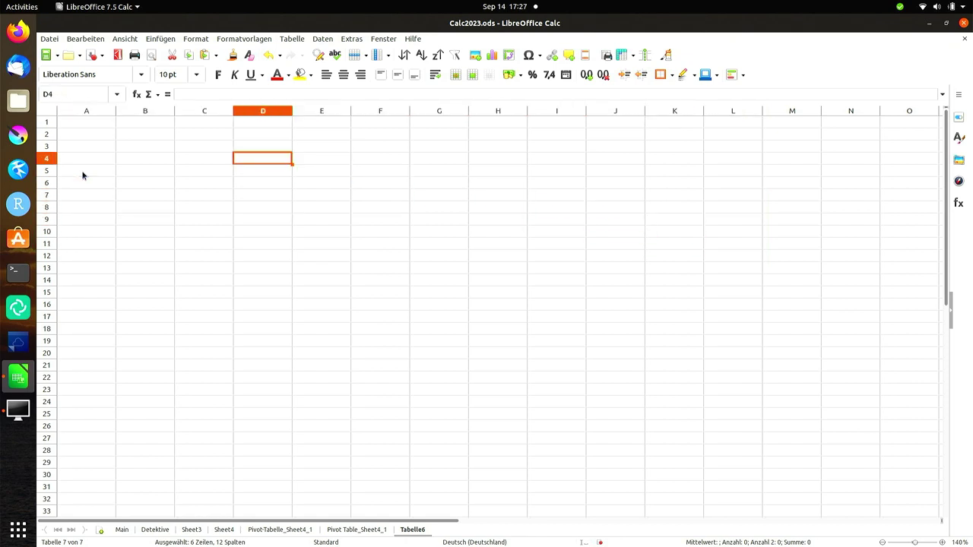
key(Up)
key(Left)
key(Up)
key(Left)
key(Up)
key(Left)
key(Down)
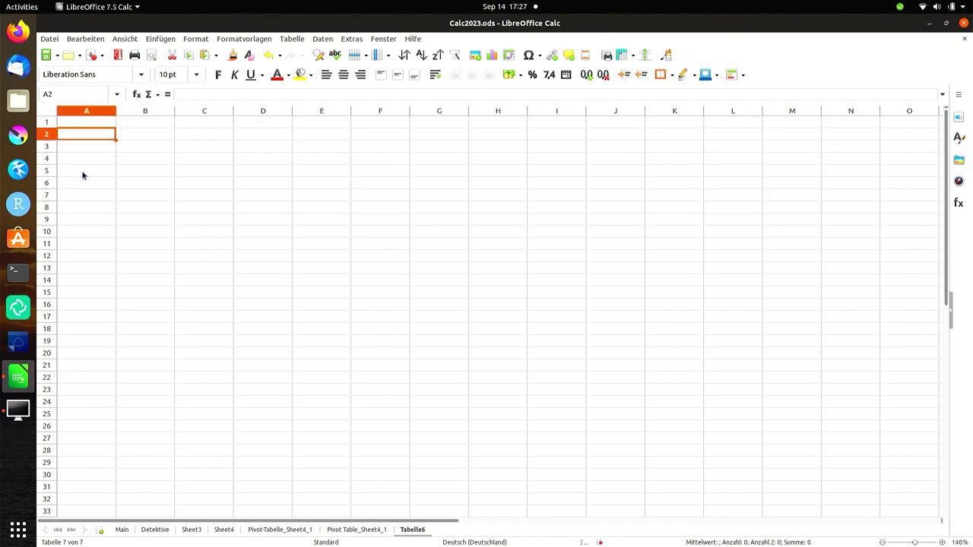
key(Up)
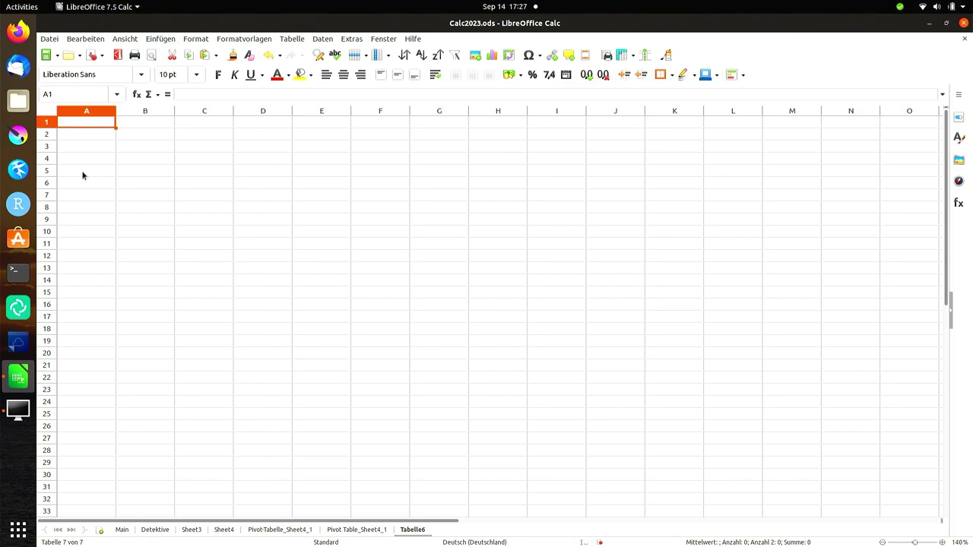
click(122, 530)
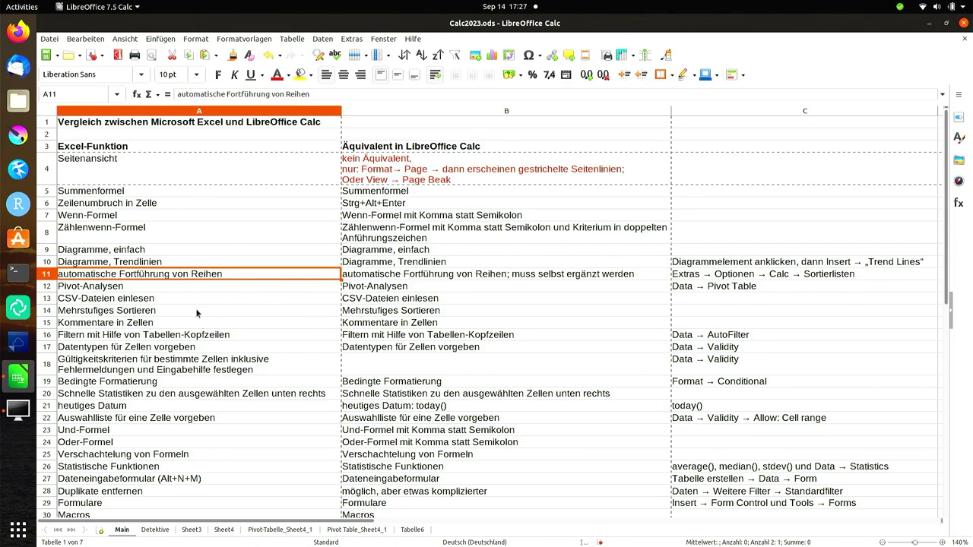
click(261, 298)
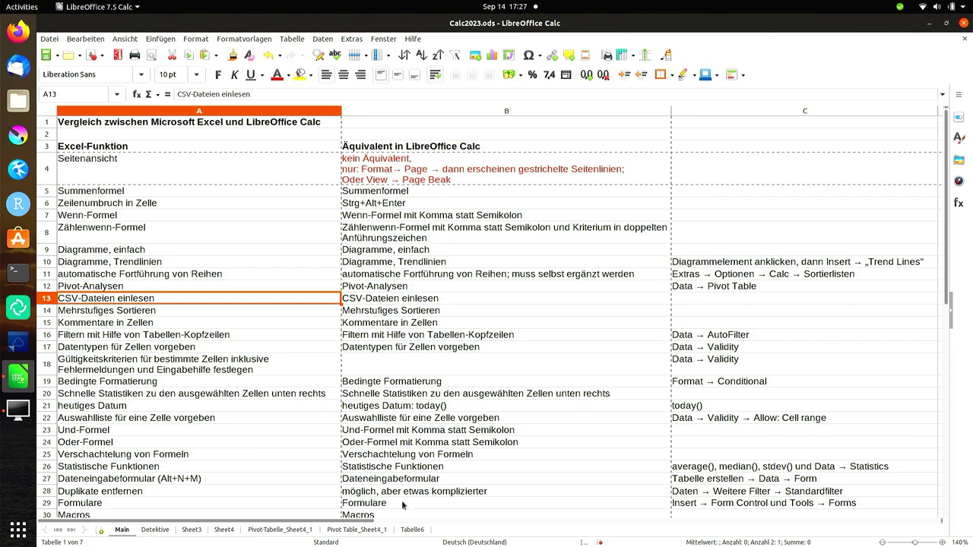
click(406, 530)
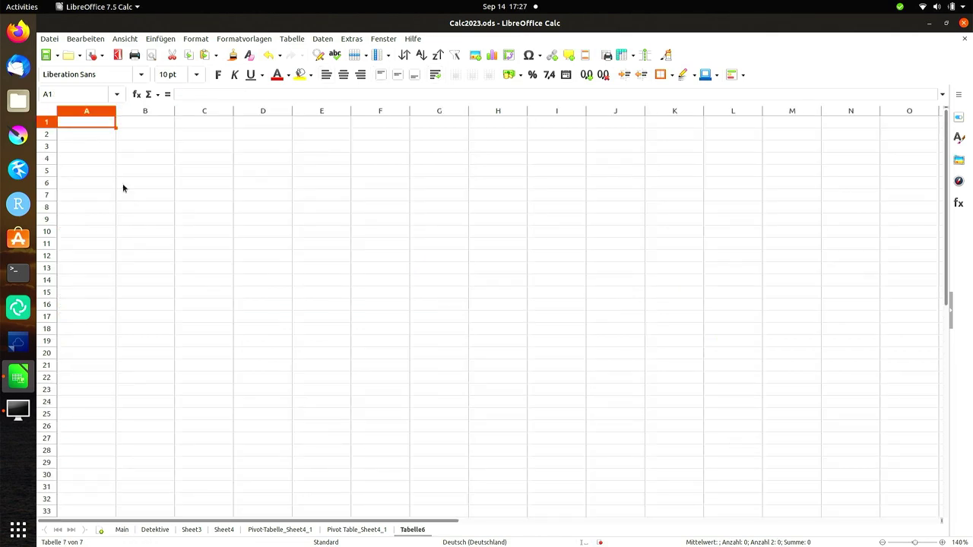
- Open data.csv from the Calc 2023 folder with Datei > Öffnen
click(54, 40)
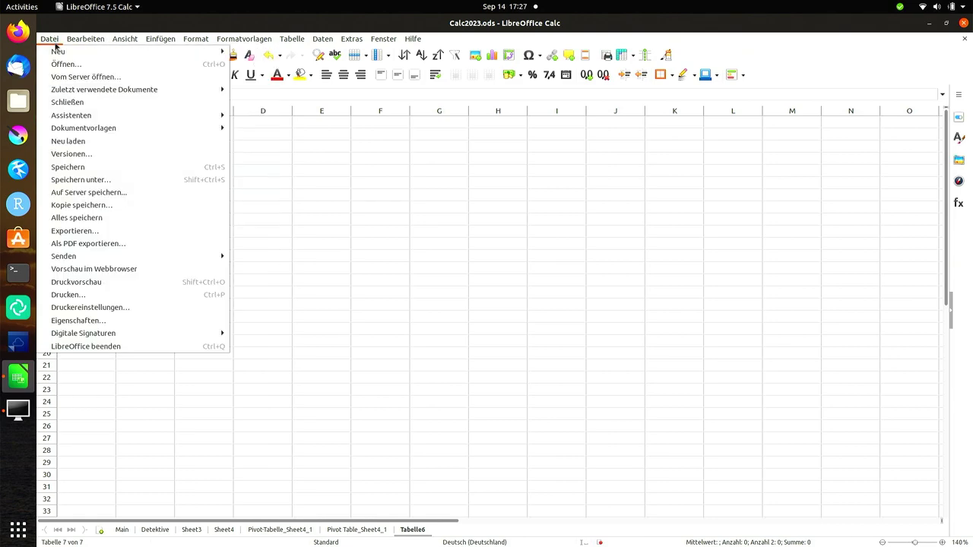
click(57, 65)
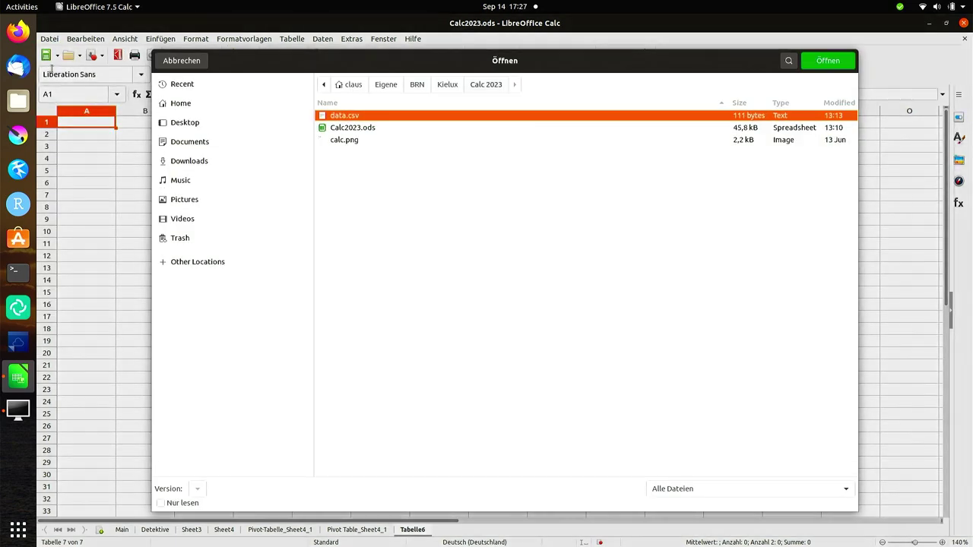
click(345, 129)
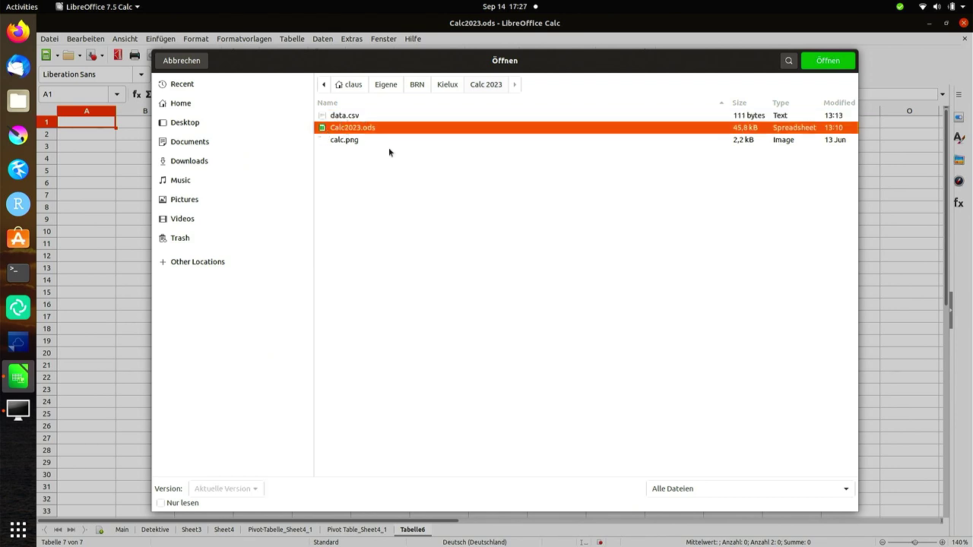
click(366, 115)
click(843, 64)
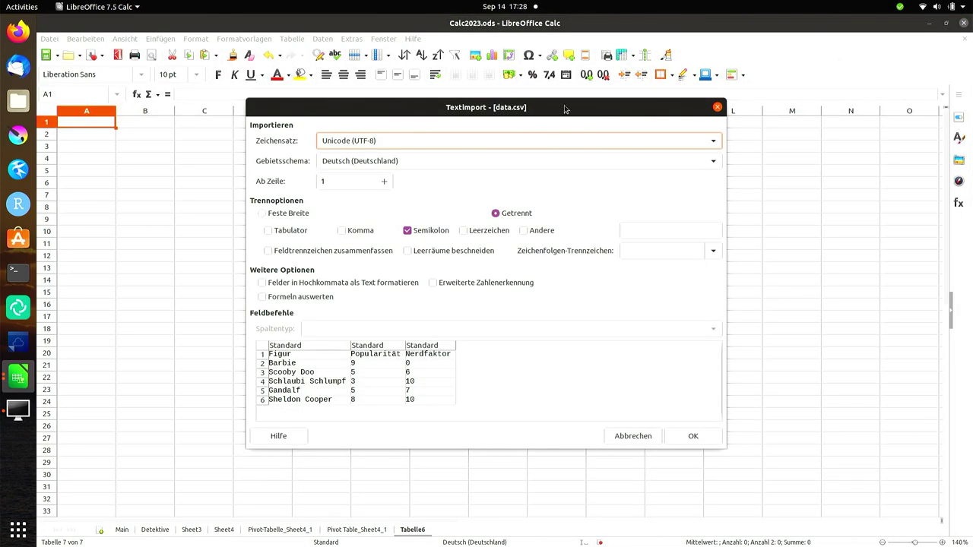
- Keep the Unicode (UTF-8) character set and start the import at row 1
drag(548, 117, 498, 112)
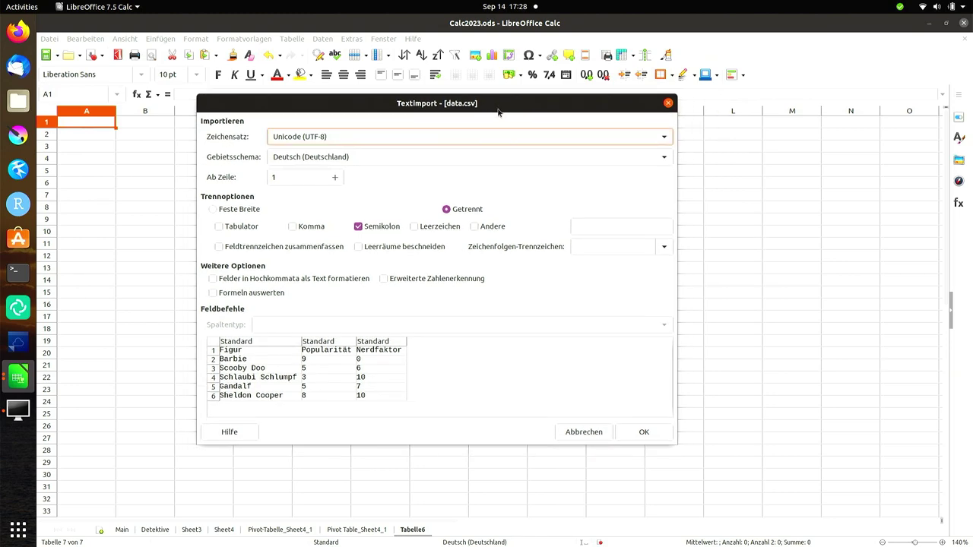
click(665, 137)
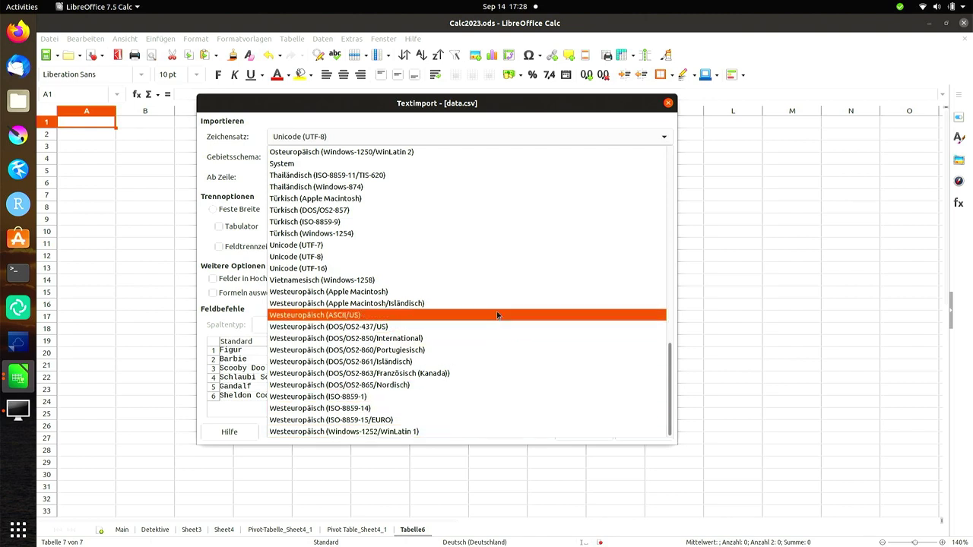
key(Escape)
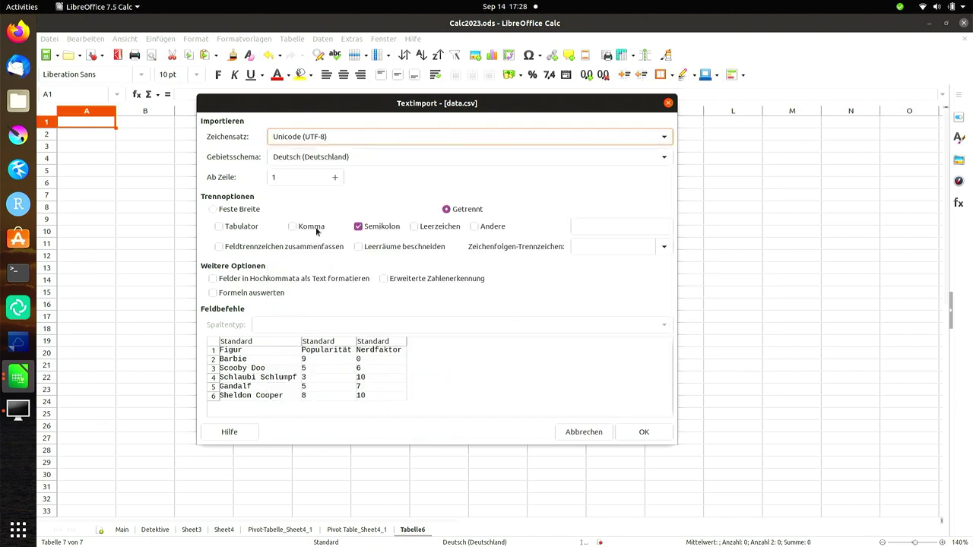
click(335, 177)
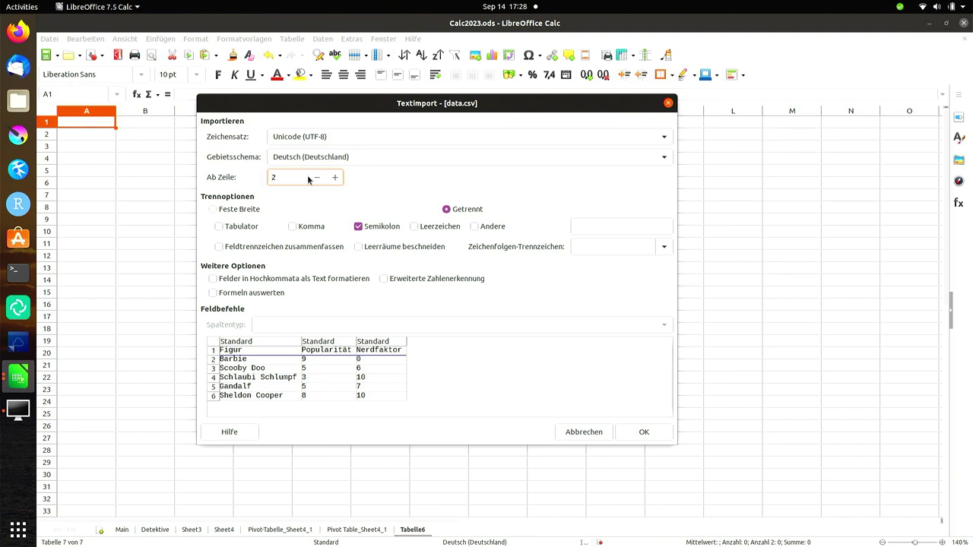
click(317, 177)
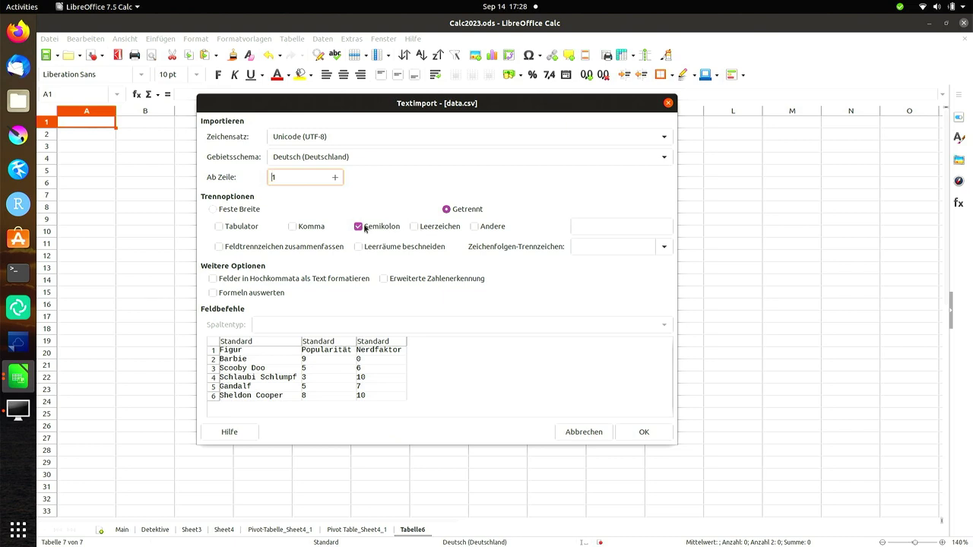
- Split columns under Getrennt with only Semikolon checked, and confirm the import
click(414, 226)
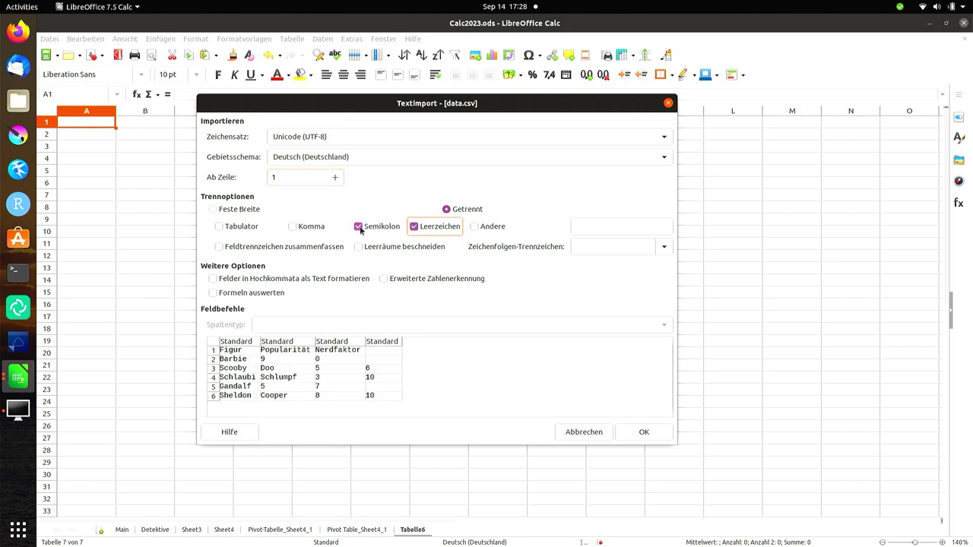
click(358, 226)
click(414, 227)
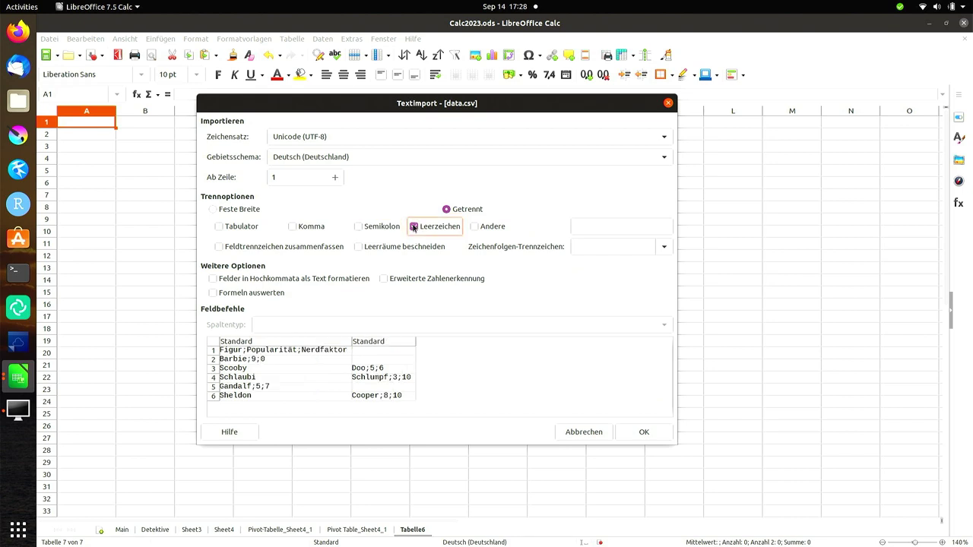
click(361, 228)
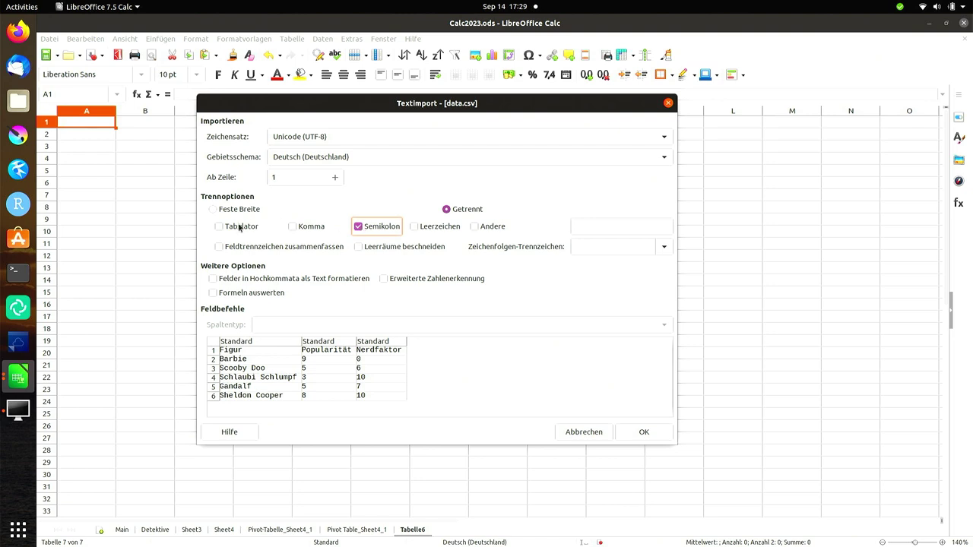
click(214, 210)
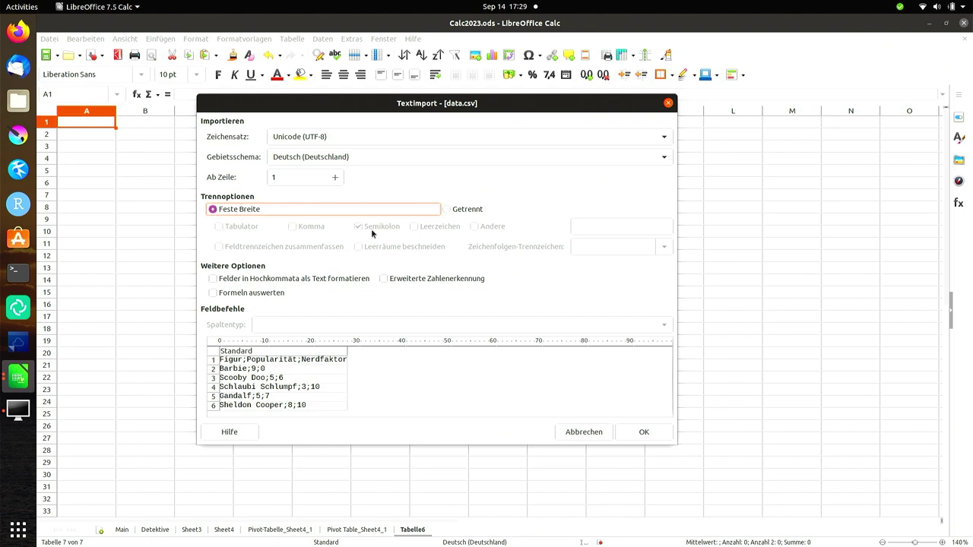
click(445, 209)
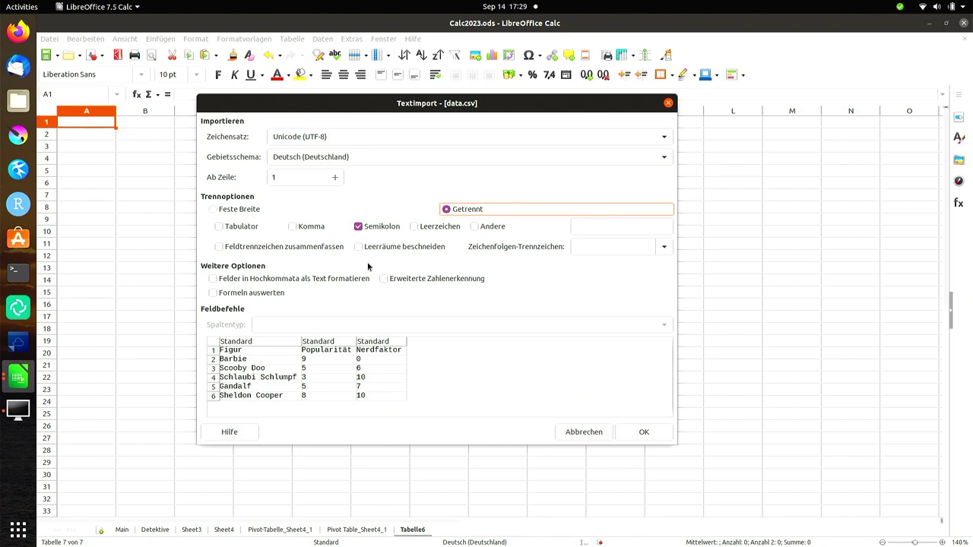
click(664, 435)
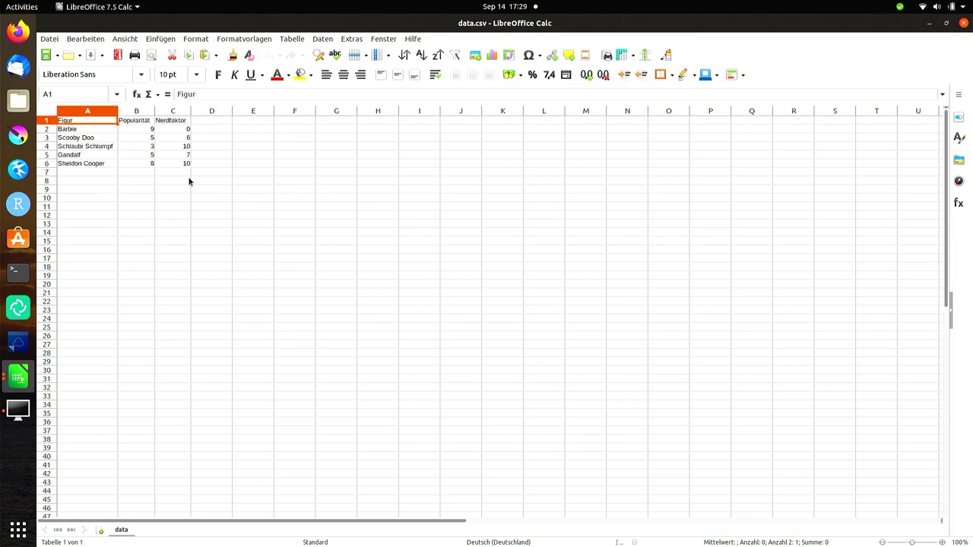
- Open the Files file manager at the Home folder beside the Calc data sheet
scroll(189, 181, down, 2)
scroll(189, 181, up, 6)
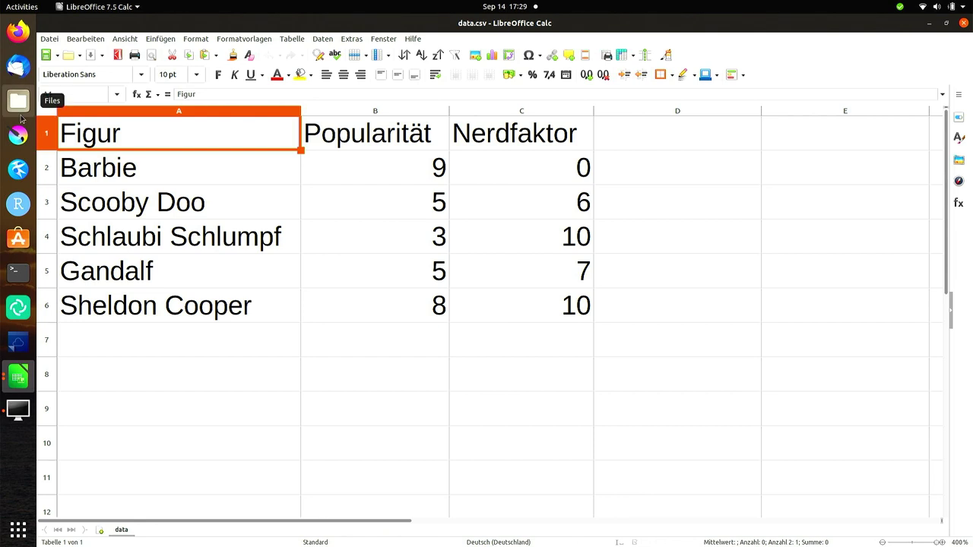
click(19, 105)
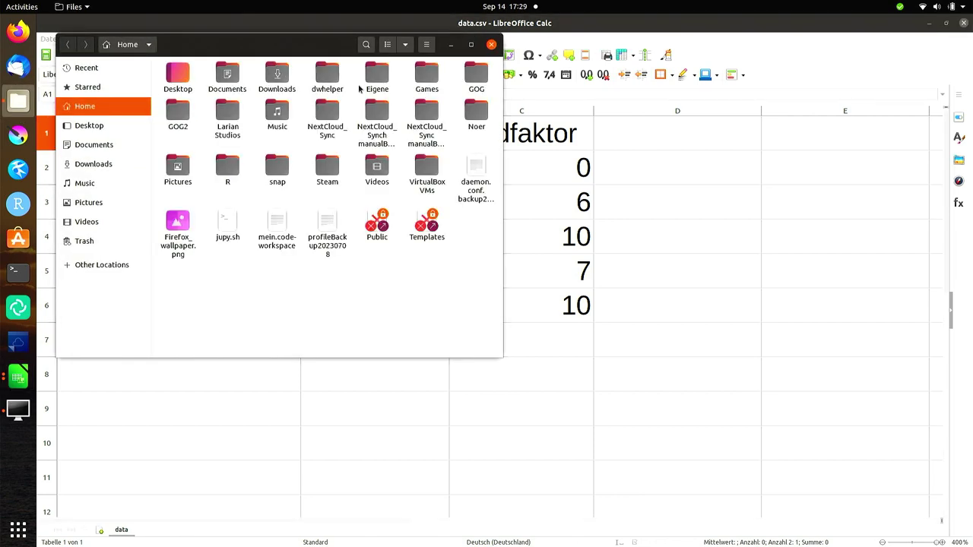
- Browse Eigene > BRN > Kielux > Calc 2023 and open data.csv in Text Editor
double_click(376, 78)
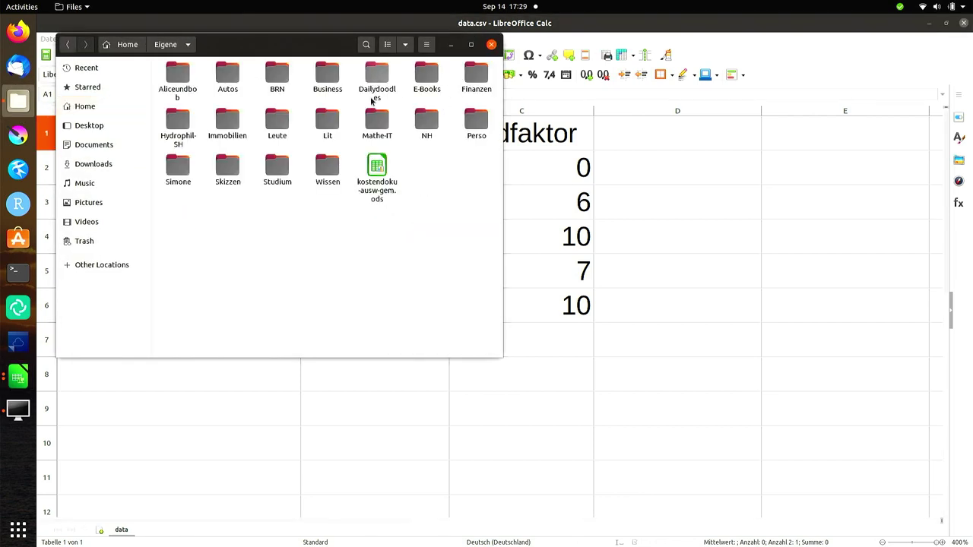
double_click(278, 78)
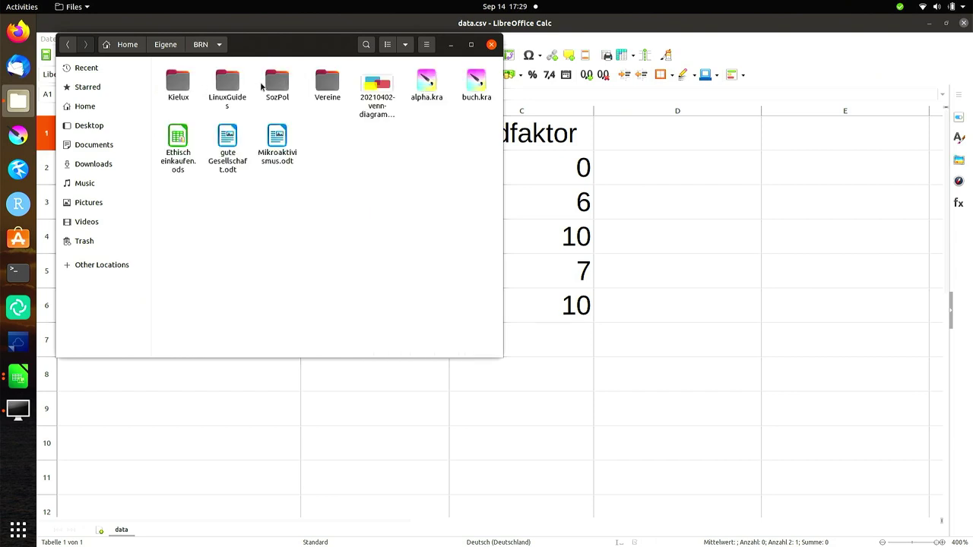
double_click(187, 89)
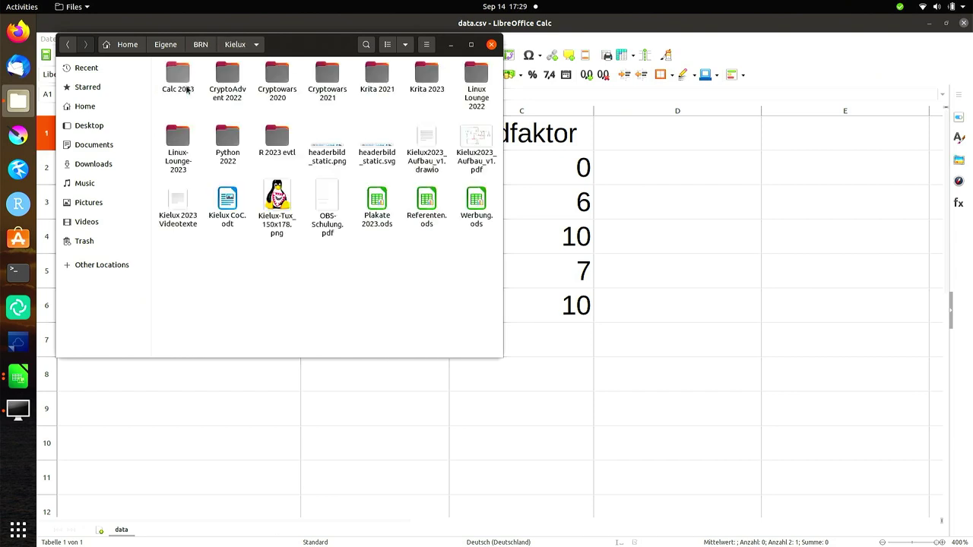
double_click(189, 90)
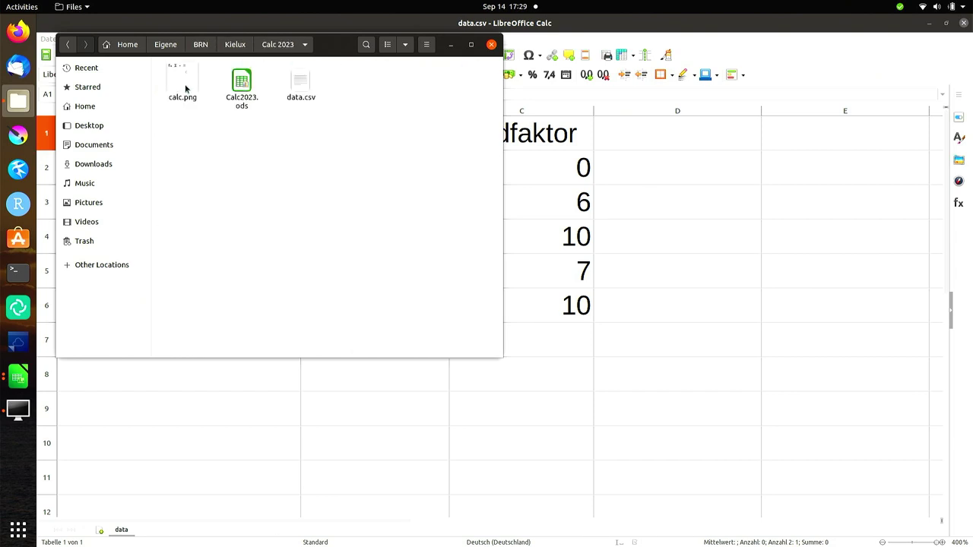
click(290, 91)
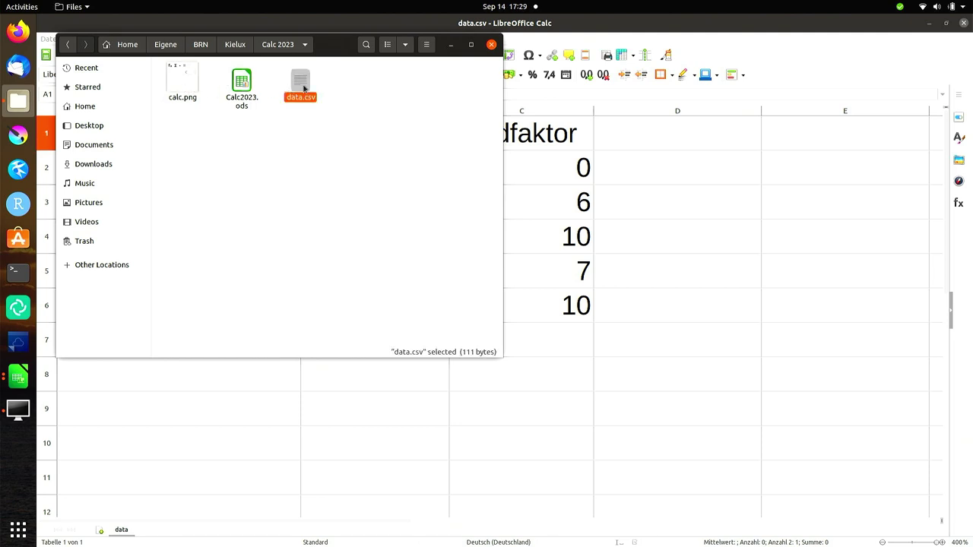
double_click(300, 86)
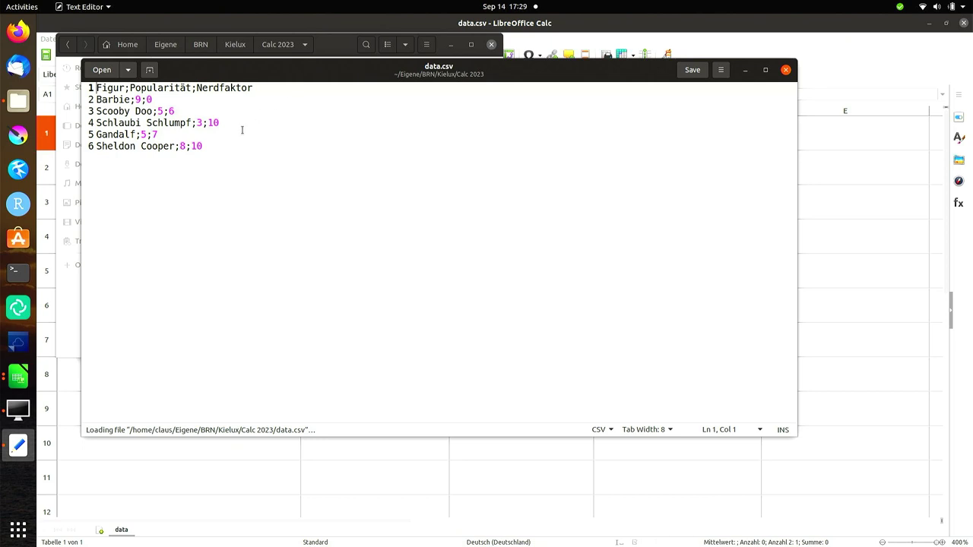
- Undo the last Tabelle6 edit in Calc2023.ods, then minimize Calc to view data.csv
click(641, 28)
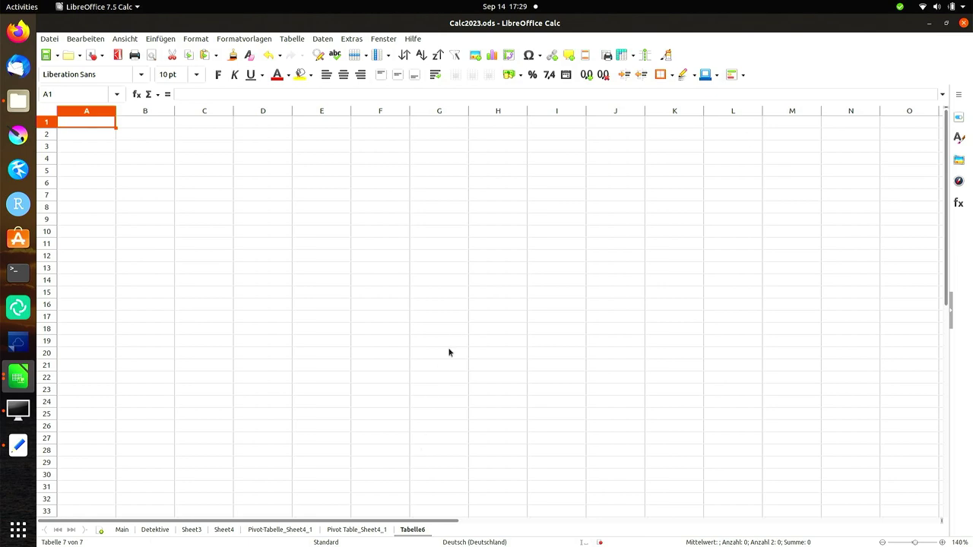
scroll(449, 352, down, 10)
key(ctrl+z)
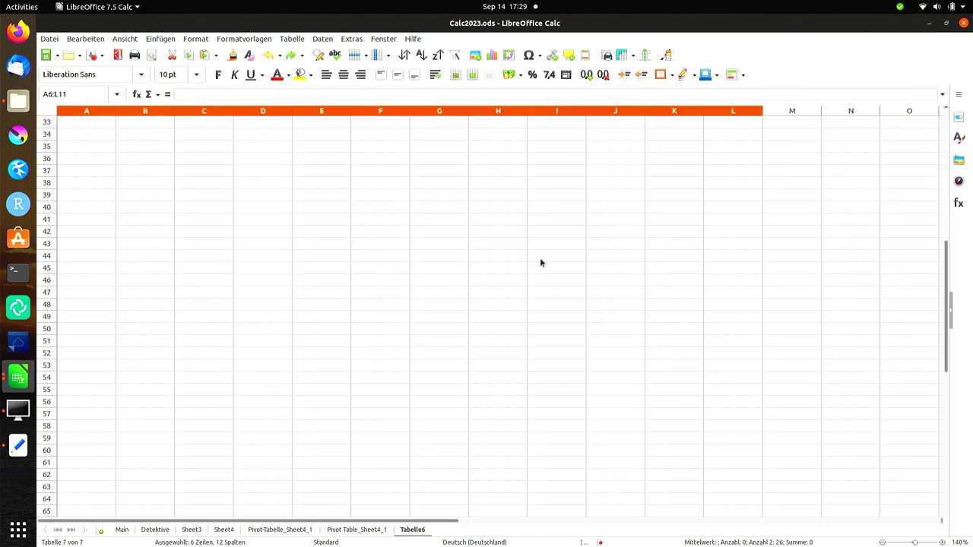
click(928, 23)
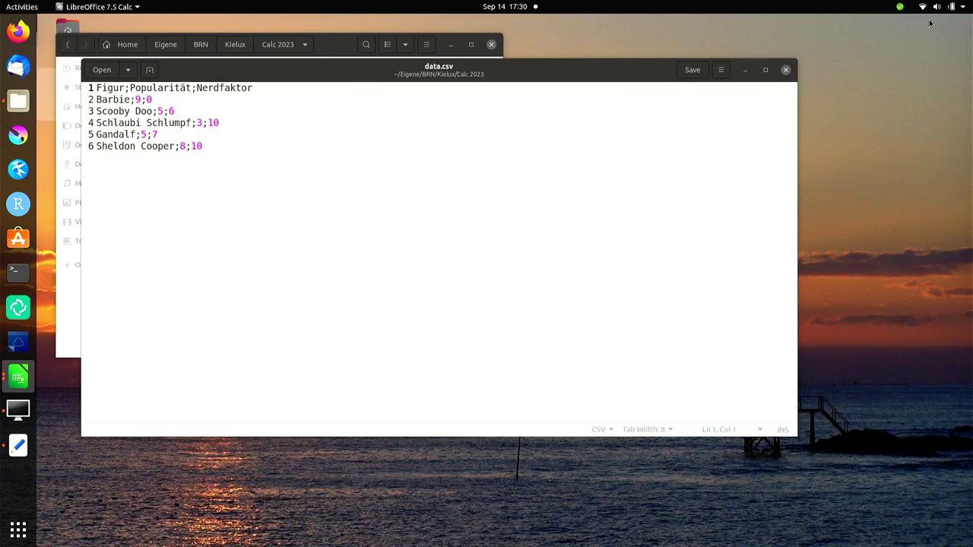
- Bring the Calc2023.ods workbook back to the front from the dock's window previews
click(21, 378)
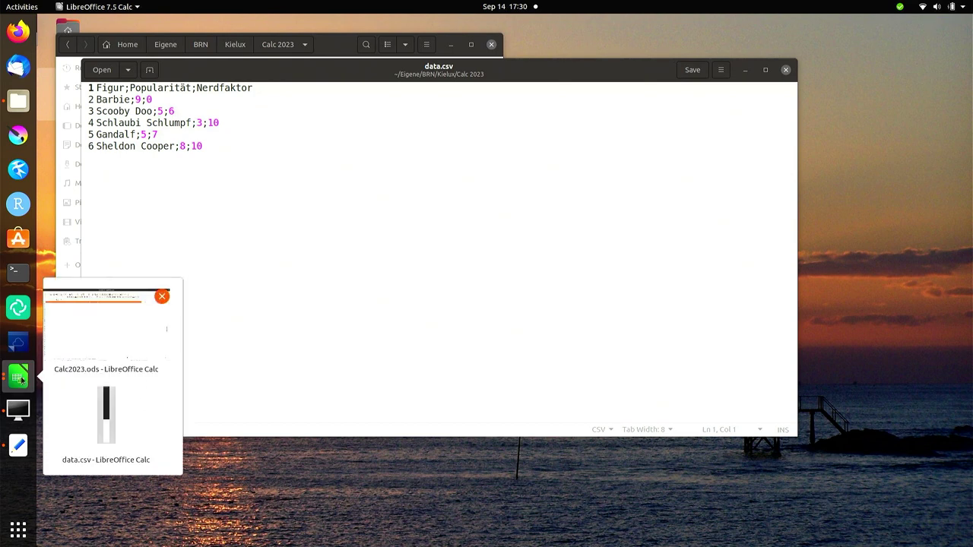
click(92, 413)
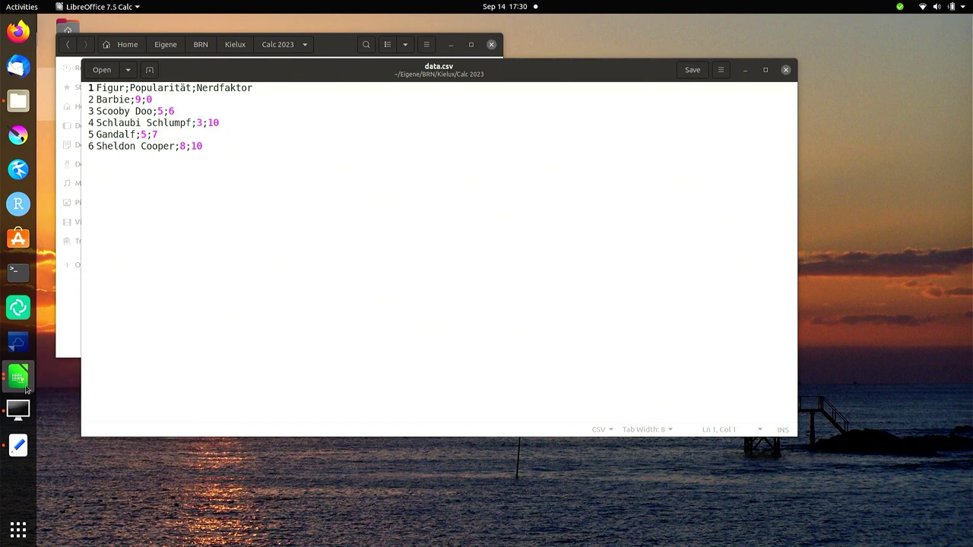
click(27, 390)
click(86, 407)
click(16, 378)
click(152, 327)
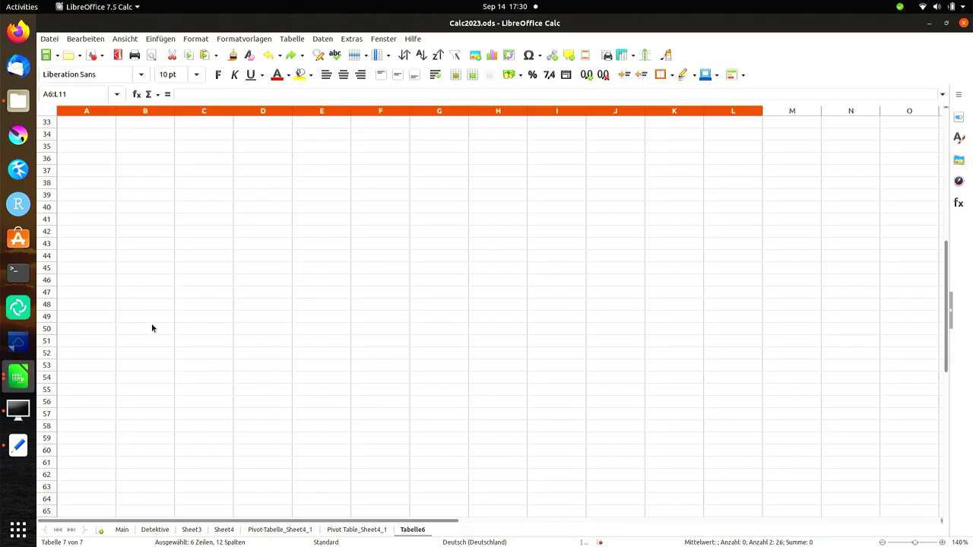
- Clear the A6:L11 selection and open the Datei file menu
click(178, 110)
click(94, 126)
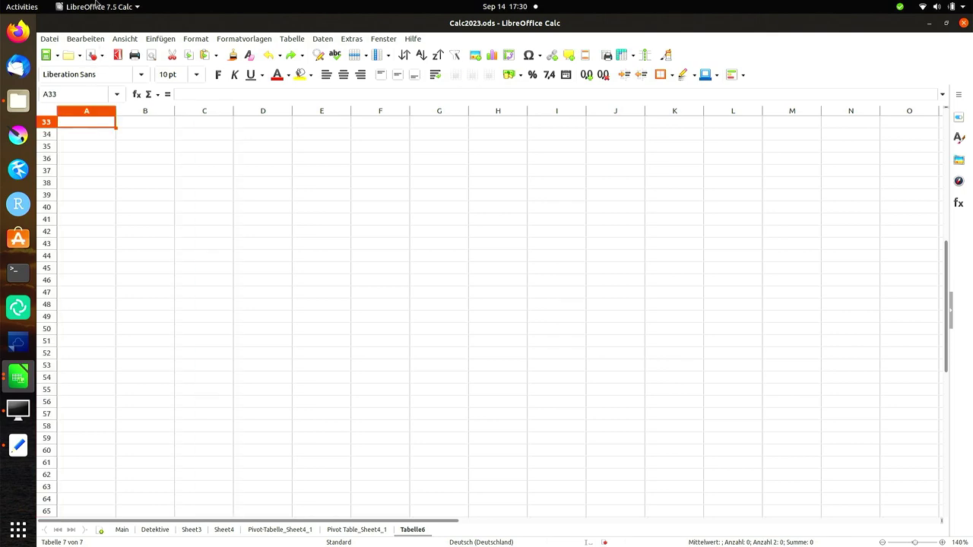
click(48, 39)
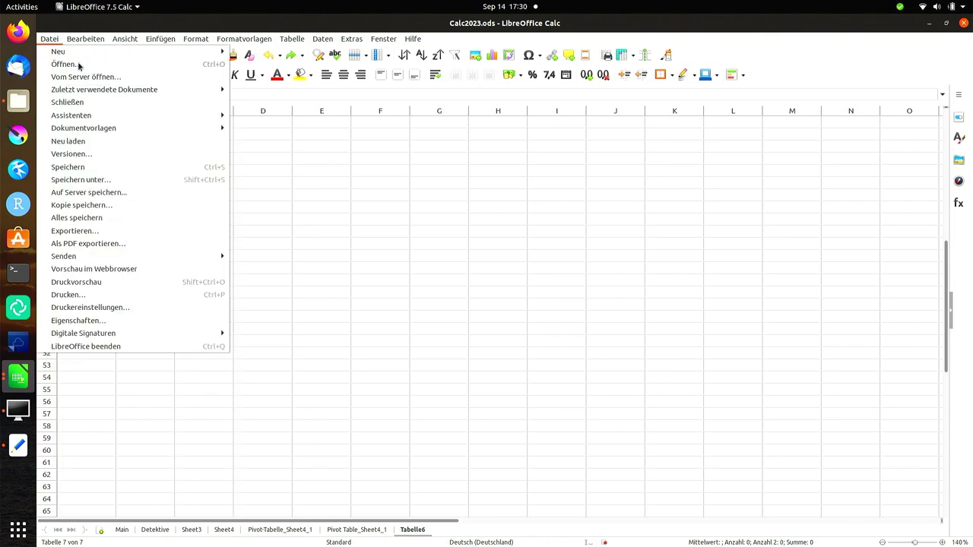
- Open data.csv from the Calc 2023 folder via Datei > Öffnen…
click(79, 66)
double_click(332, 119)
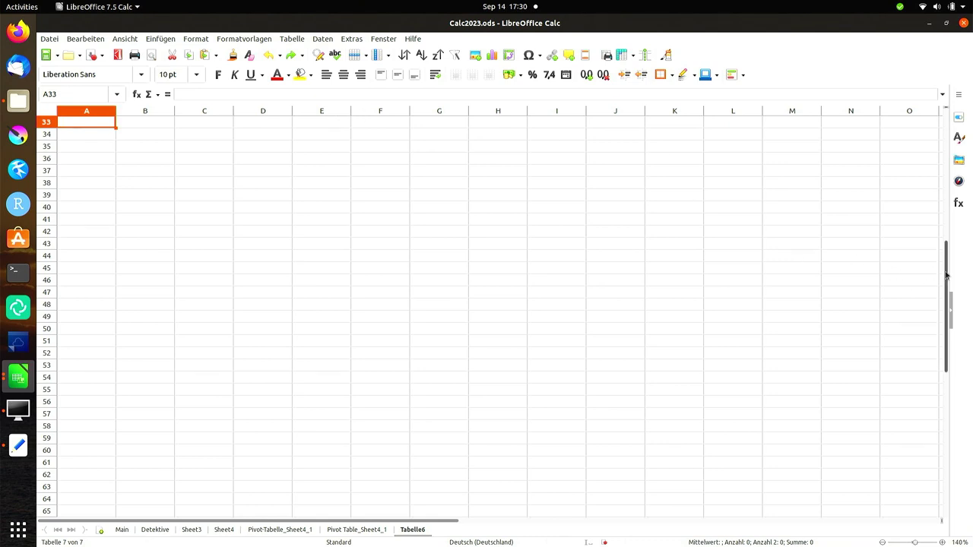
drag(947, 275, 936, 197)
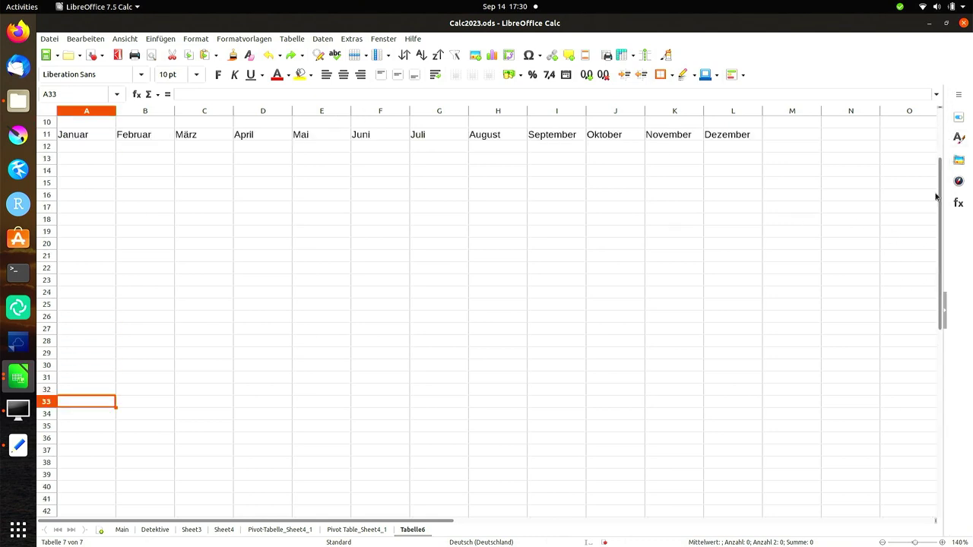
drag(939, 197, 940, 149)
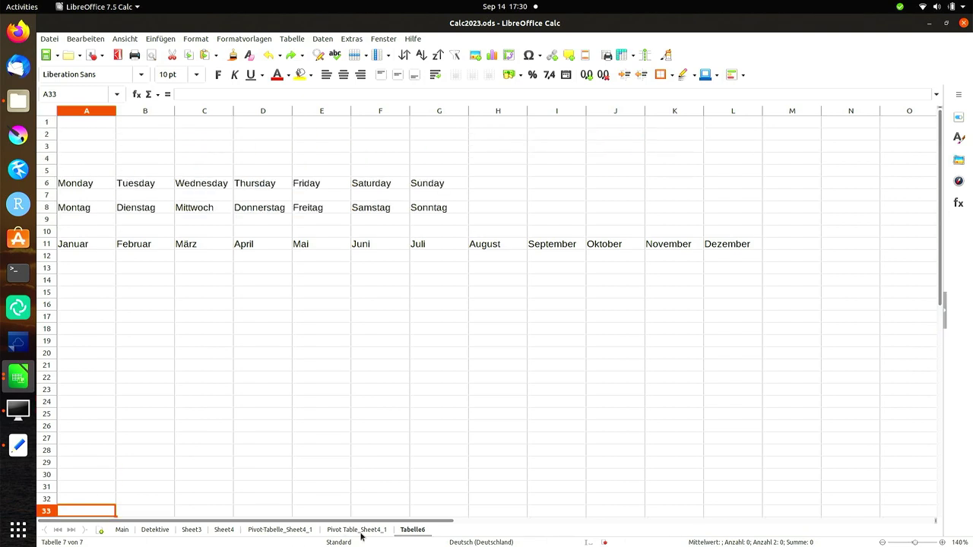
click(49, 39)
click(67, 66)
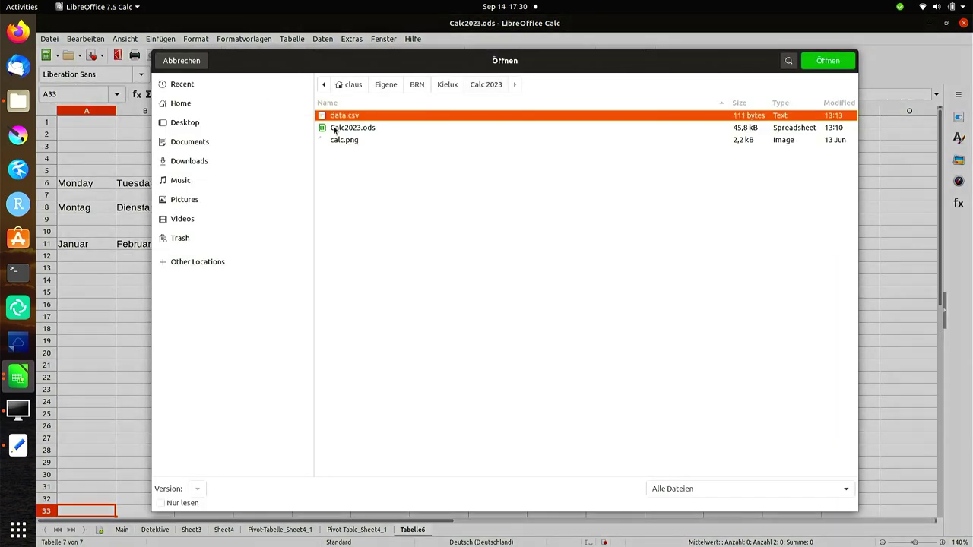
double_click(355, 119)
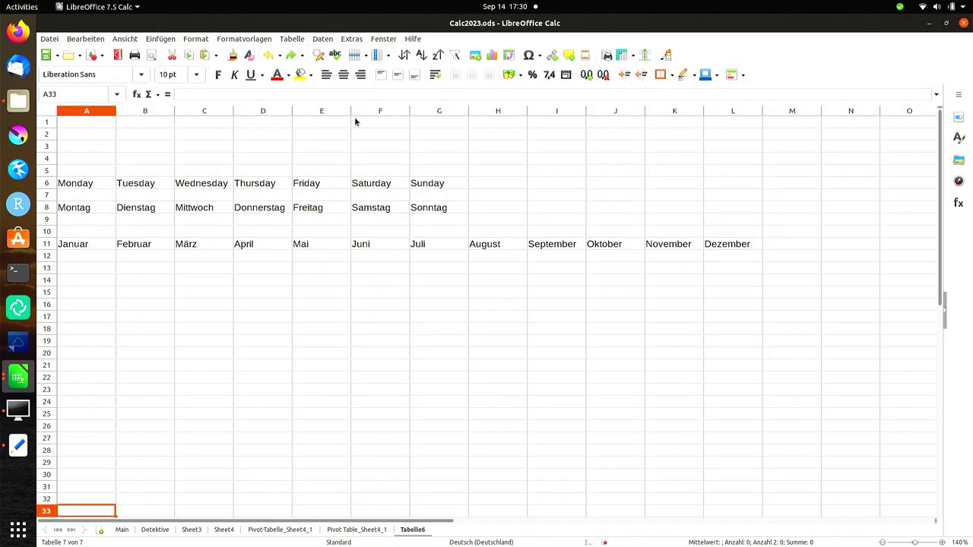
click(253, 302)
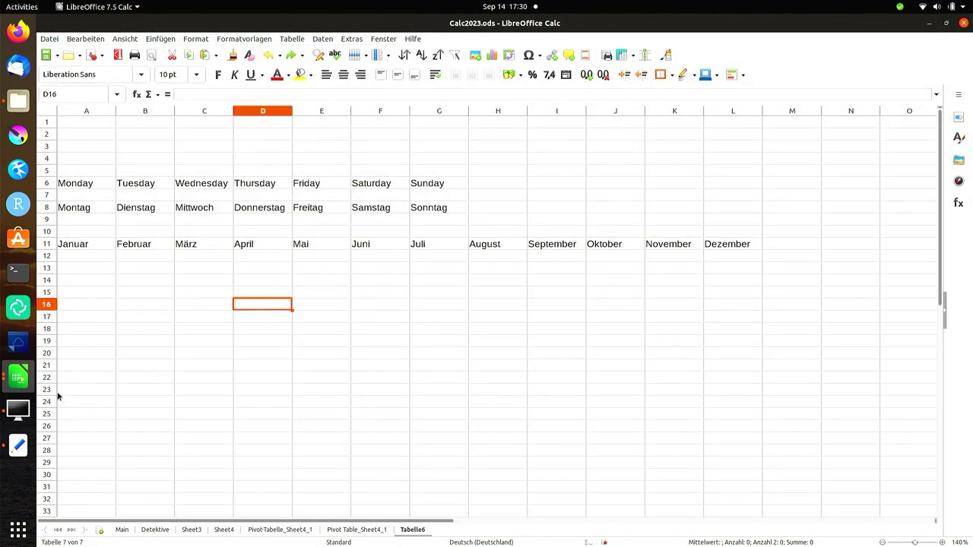
- Close the separate data.csv window from the dock preview
click(28, 383)
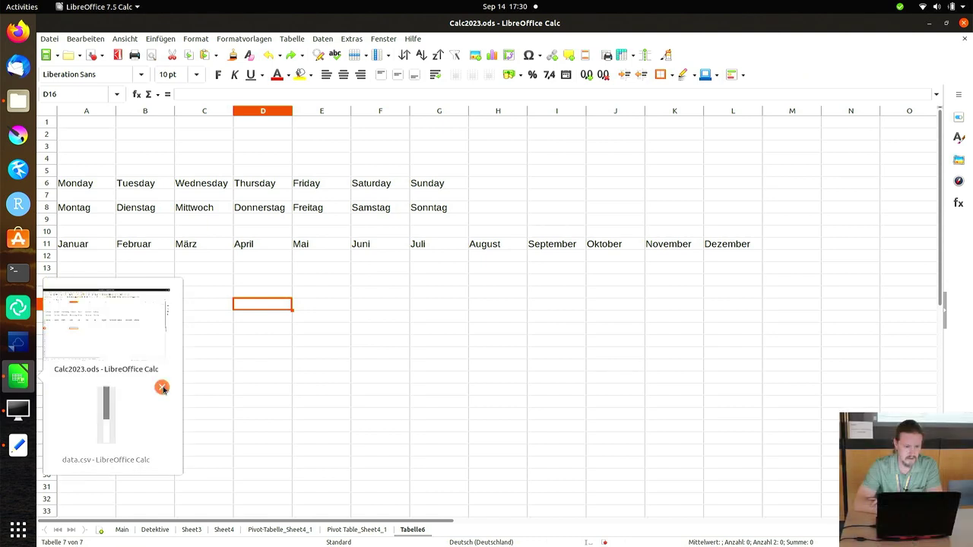
click(161, 386)
click(131, 383)
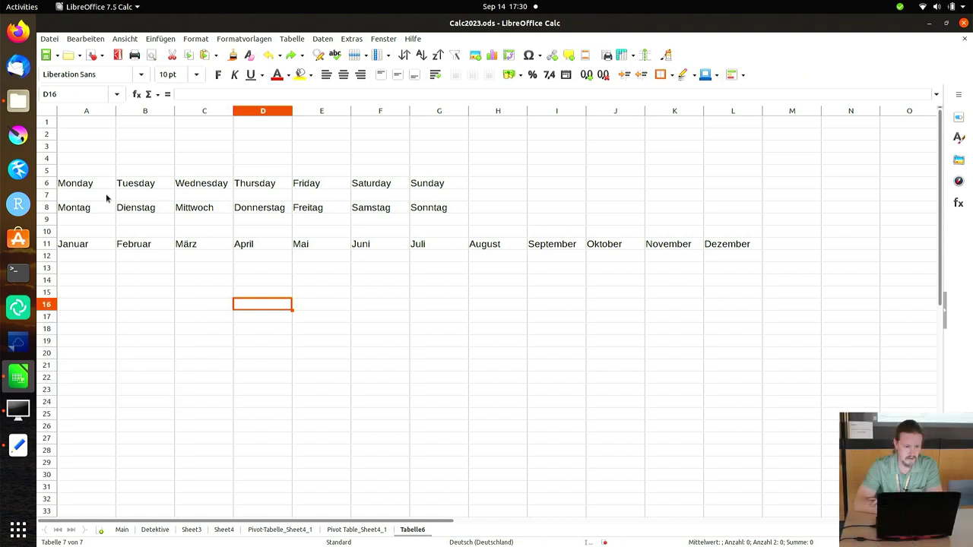
- Reopen data.csv and confirm the Textimport with Semikolon as separator
click(50, 39)
click(65, 64)
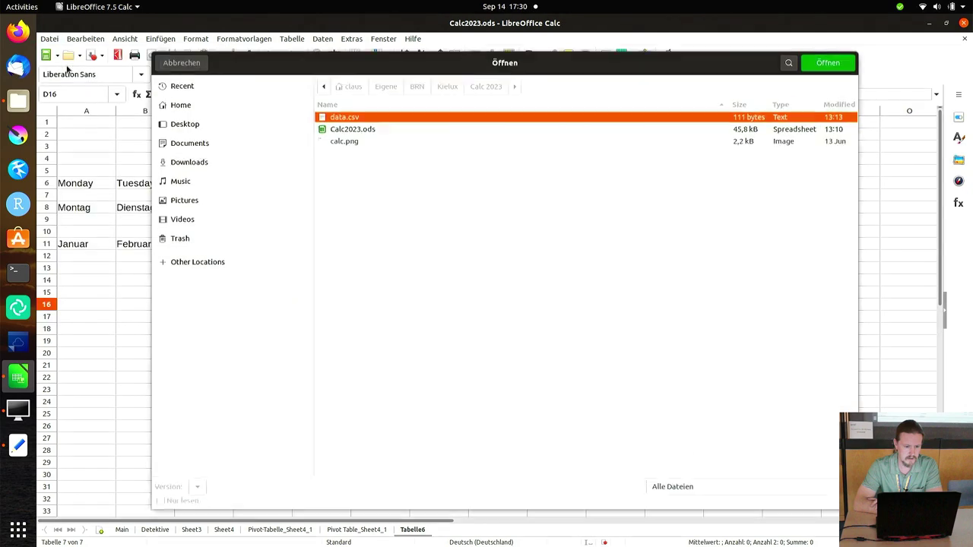
double_click(358, 118)
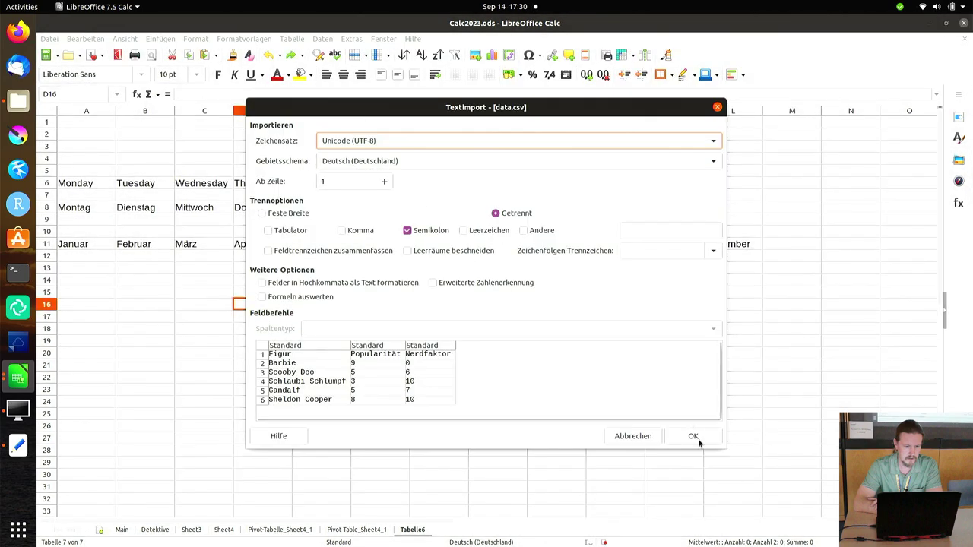
click(696, 440)
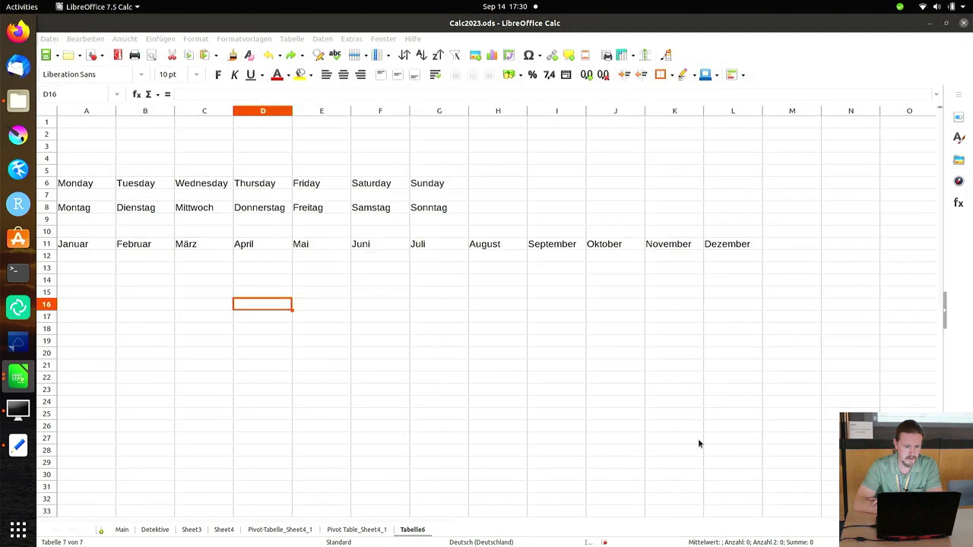
- Close the data.csv window from the dock's window previews
click(545, 391)
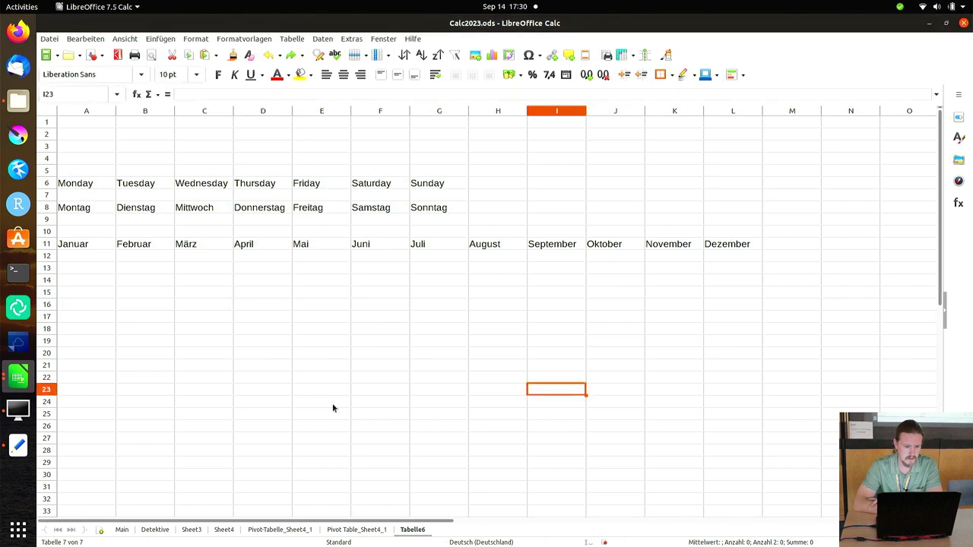
click(25, 381)
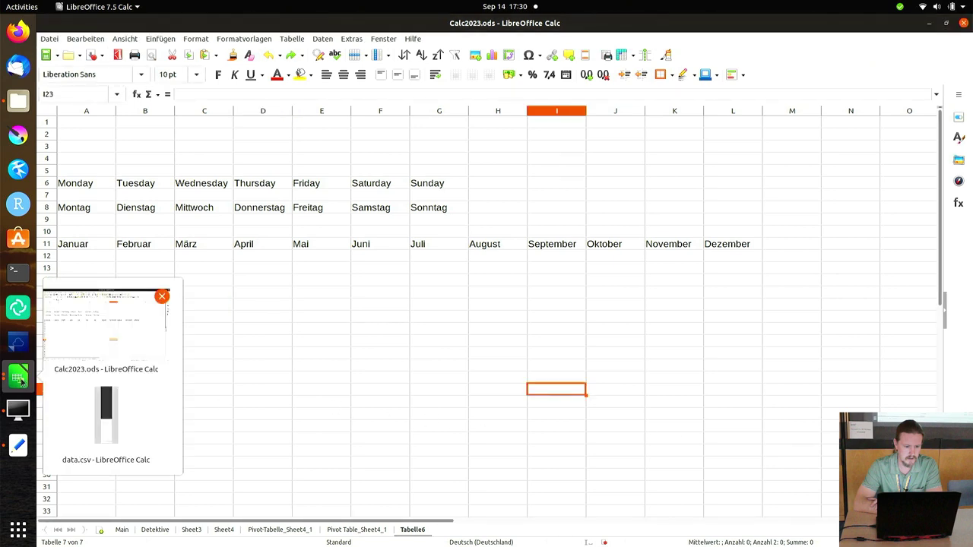
click(85, 396)
click(21, 382)
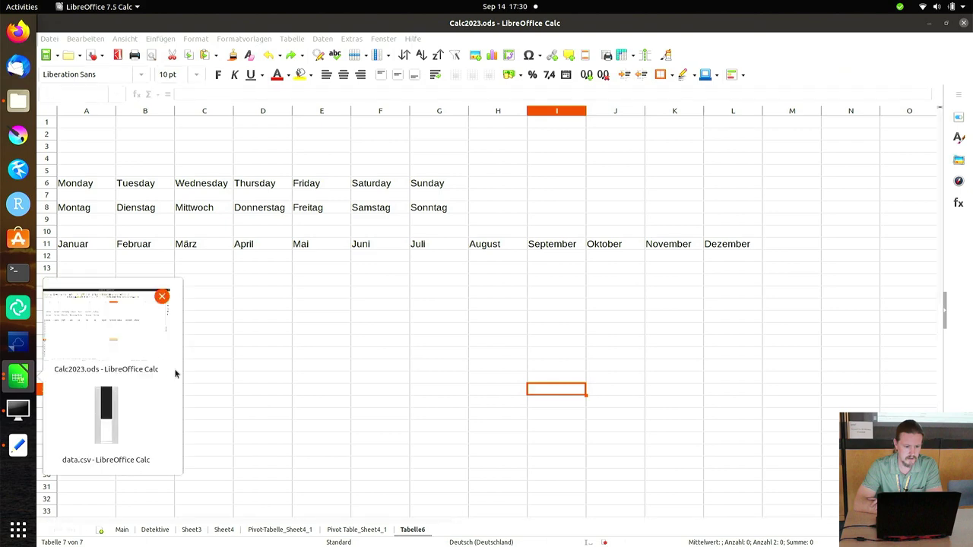
click(163, 390)
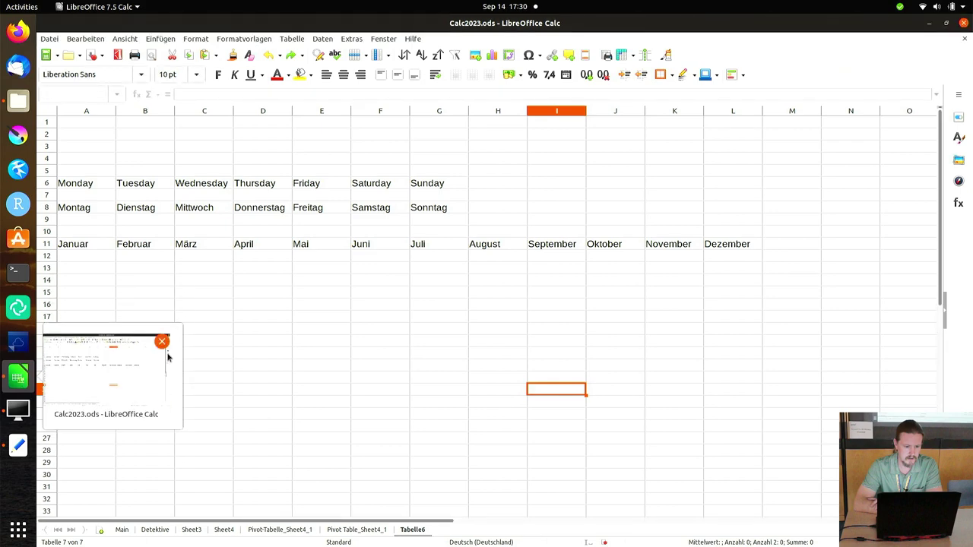
- Close Calc2023.ods with Nicht speichern and start a new blank spreadsheet
click(164, 345)
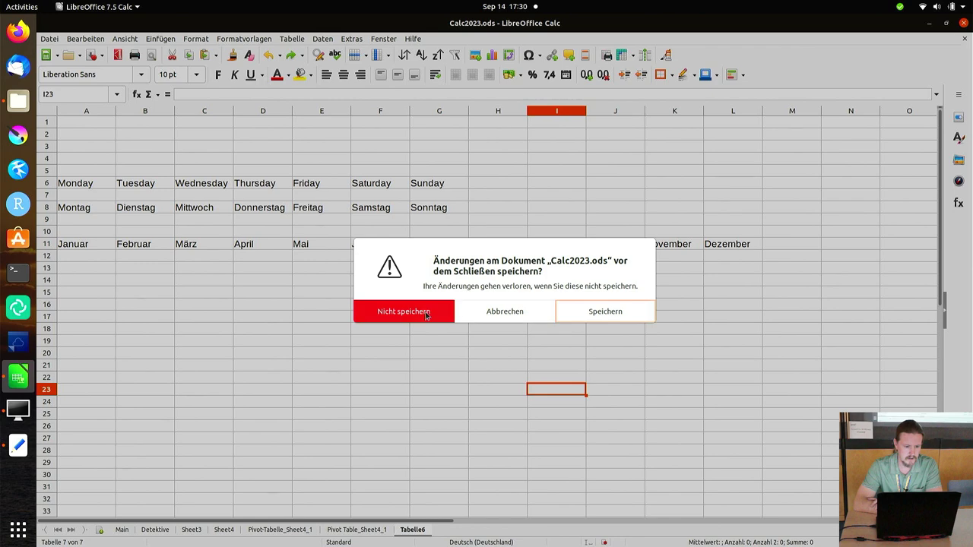
click(427, 313)
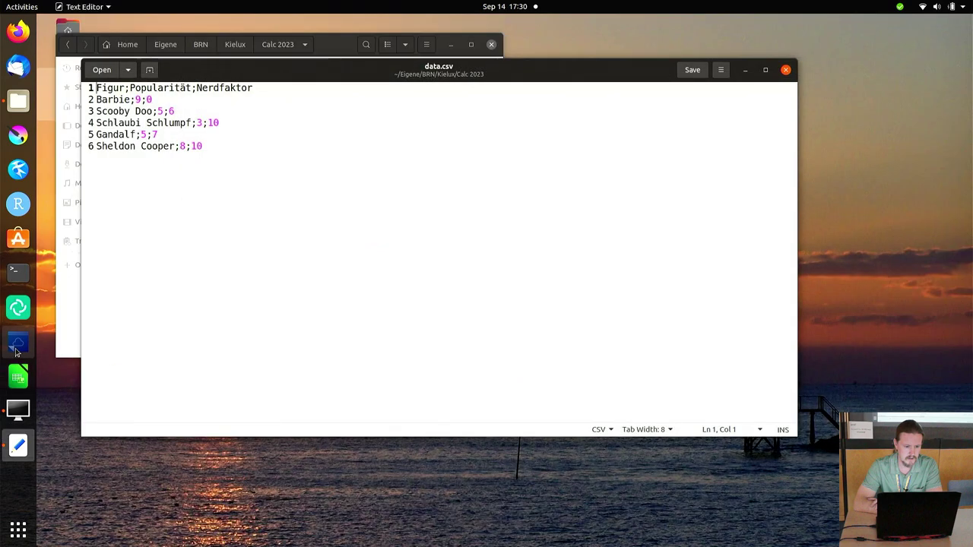
click(16, 372)
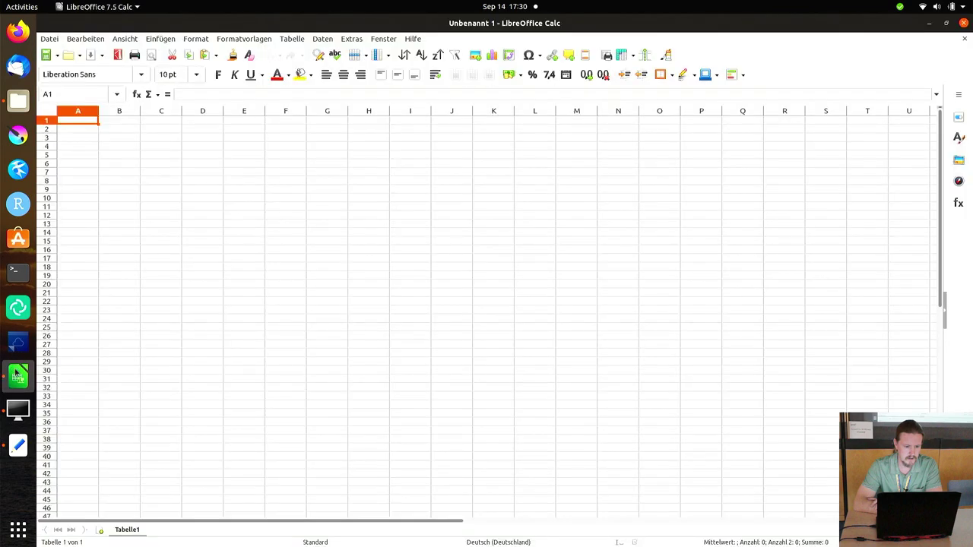
- Import data.csv into columns A–C and bring its raw text up in Text Editor
click(49, 39)
click(58, 64)
double_click(357, 116)
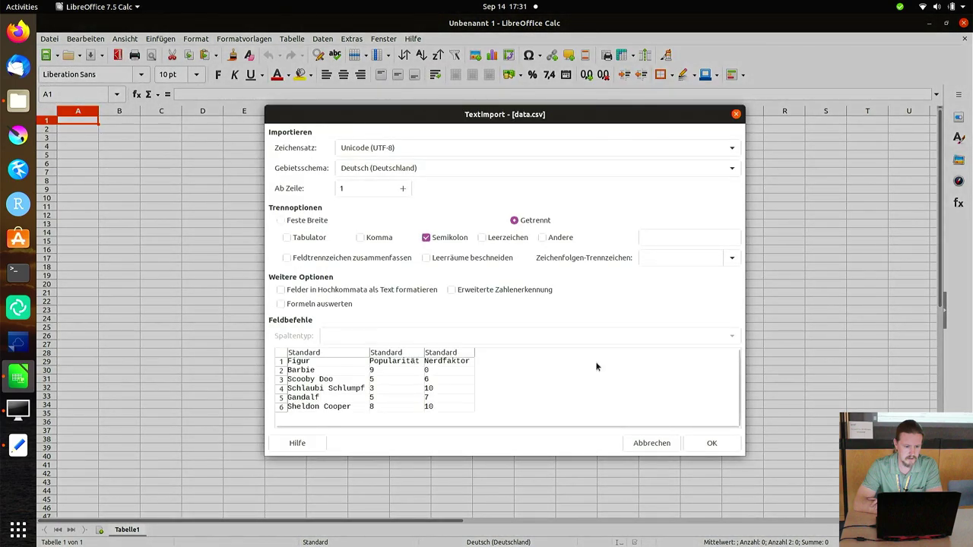
click(712, 445)
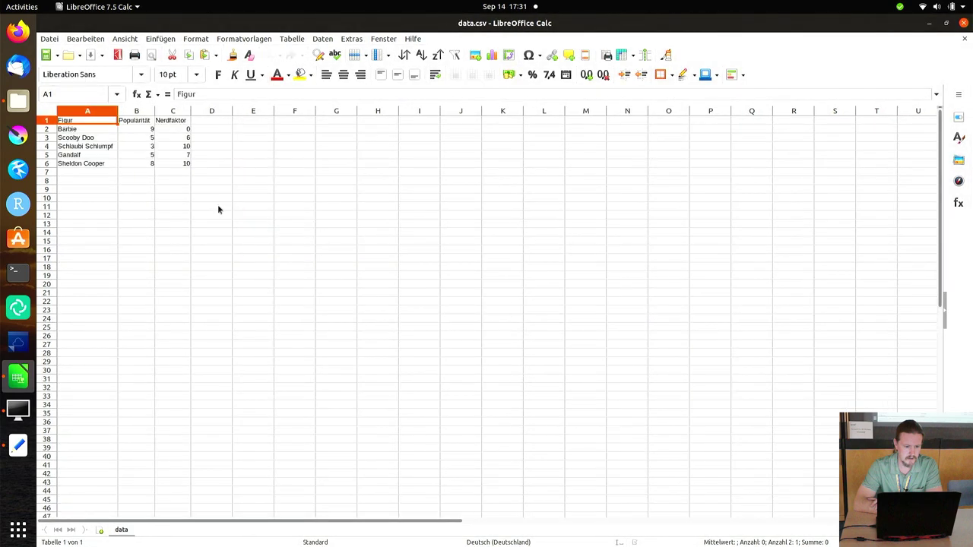
ctrl+scroll(218, 209, up, 4)
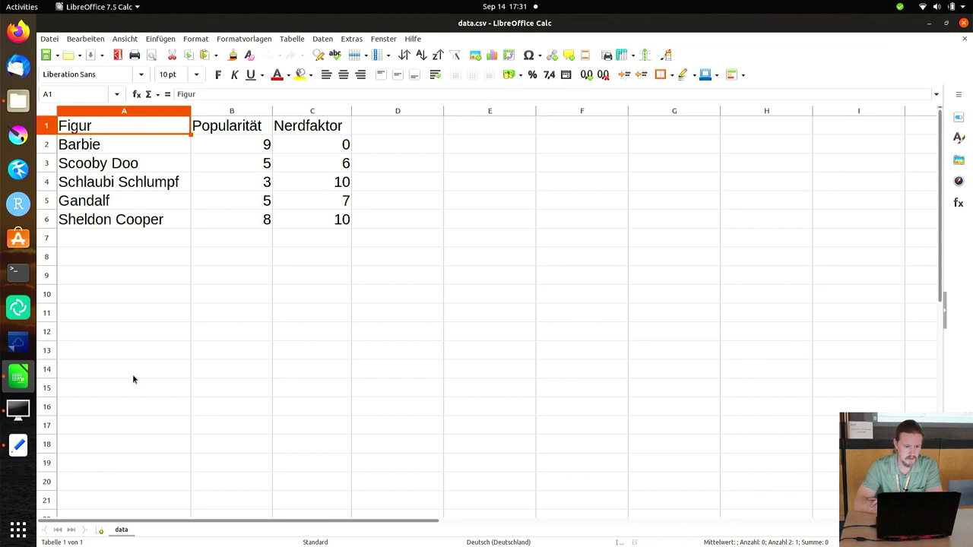
click(18, 445)
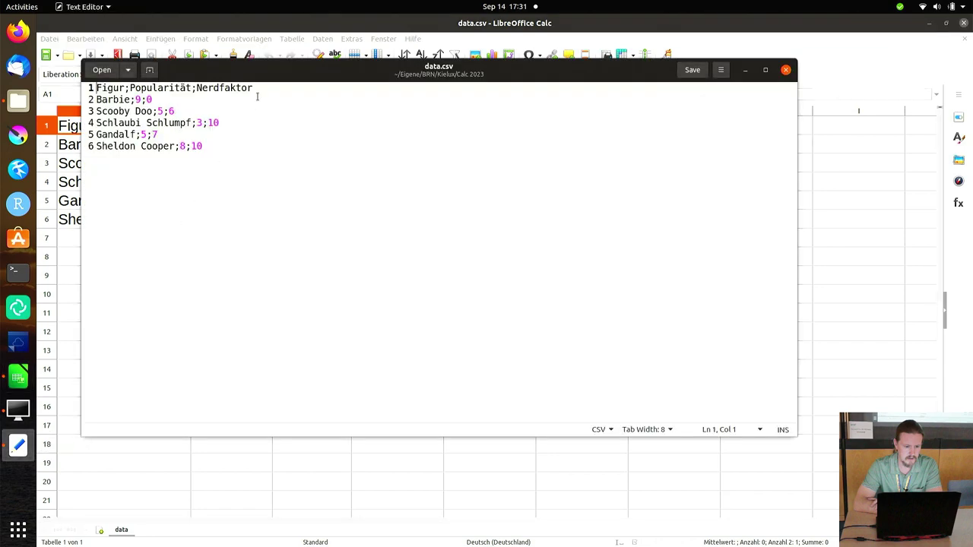
- Move Text Editor aside, return to the imported table, and open the Datei menu
drag(276, 70, 573, 132)
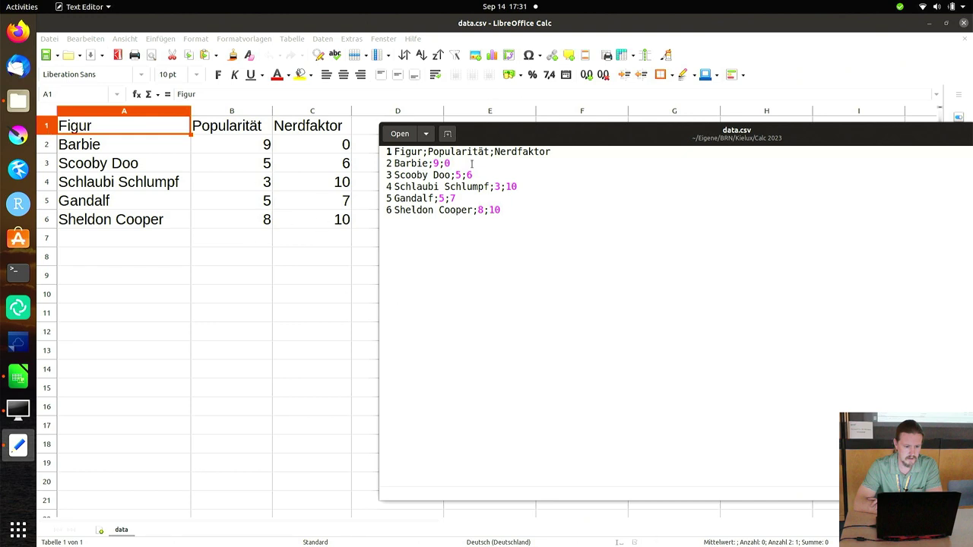
click(223, 161)
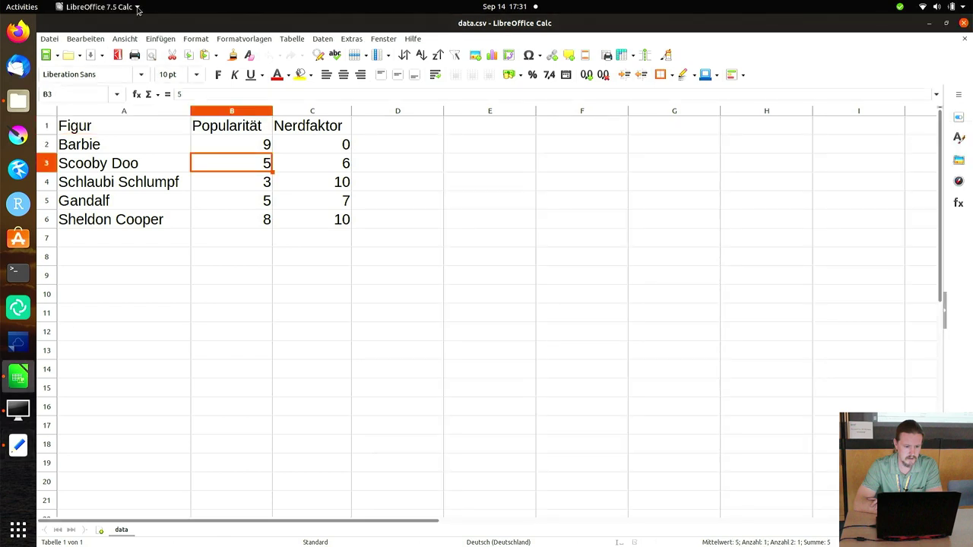
click(49, 40)
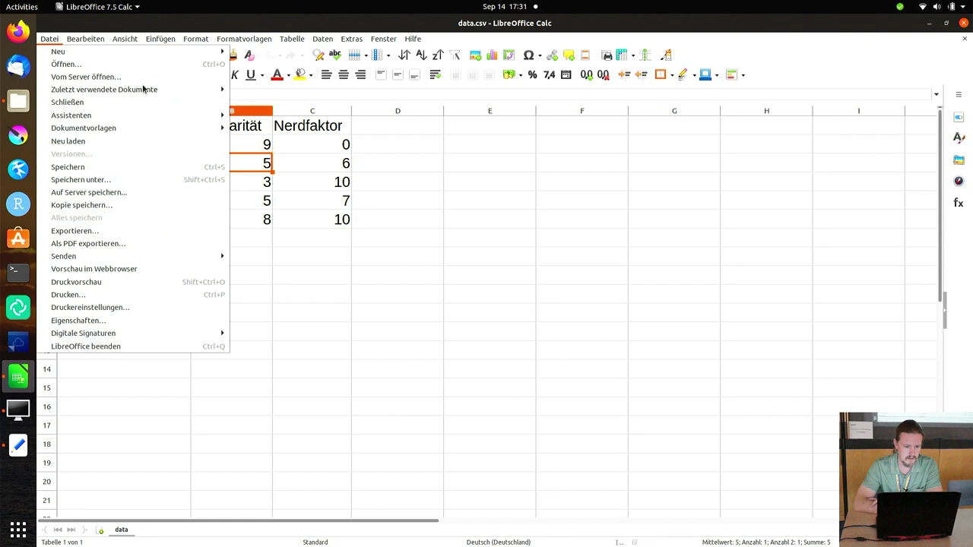
- Reopen Calc2023.ods from recent documents and select the Mehrstufiges Sortieren note in A14
mouse_move(146, 90)
click(282, 103)
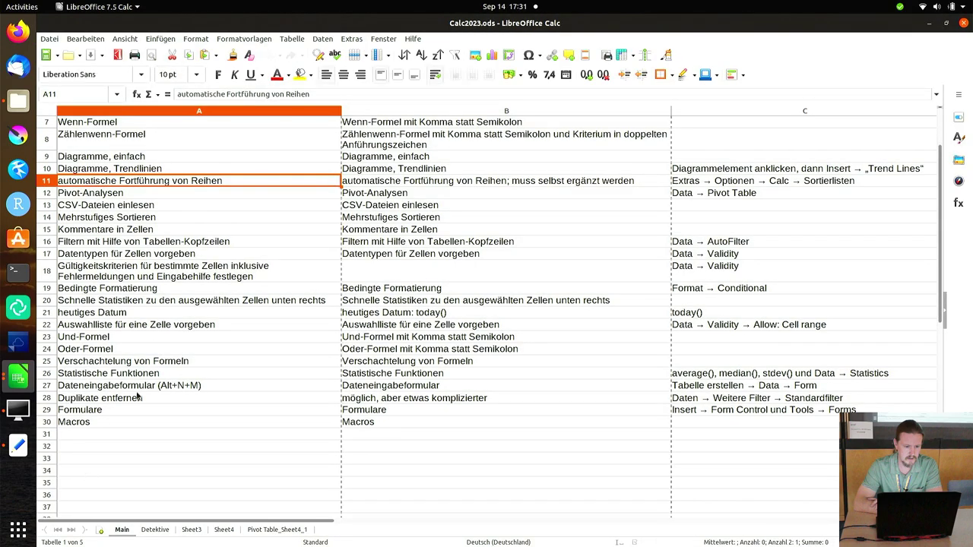
click(153, 218)
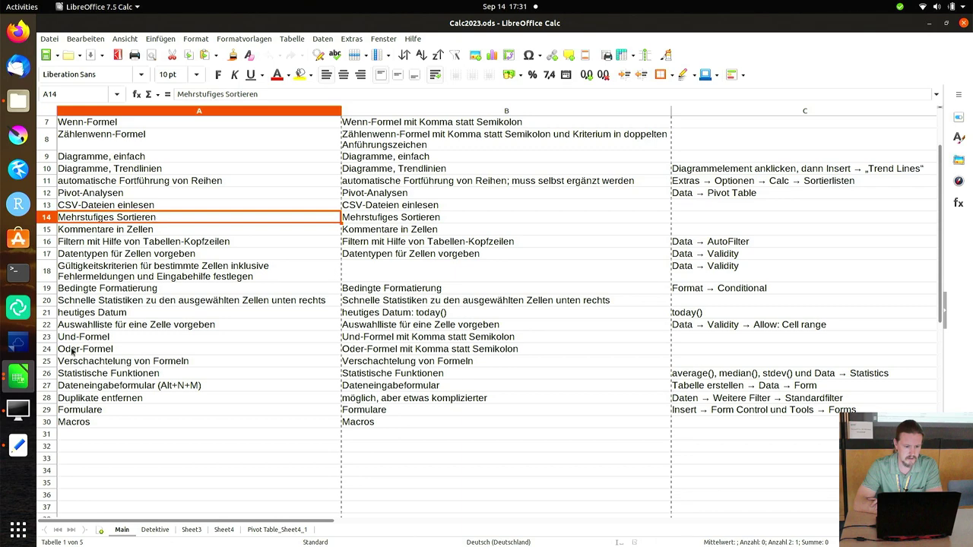
- Switch back to the data.csv spreadsheet and bring the raw data.csv text forward
click(21, 380)
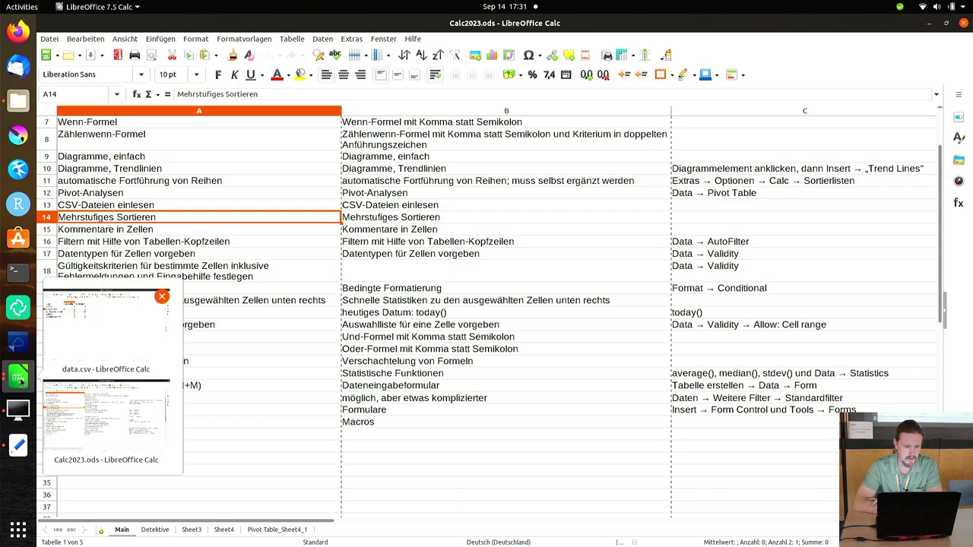
click(91, 345)
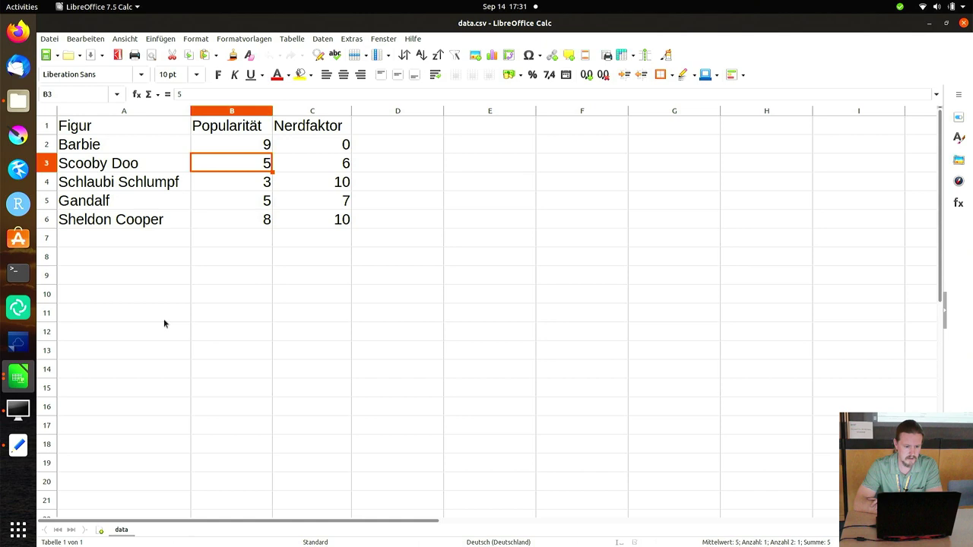
click(18, 444)
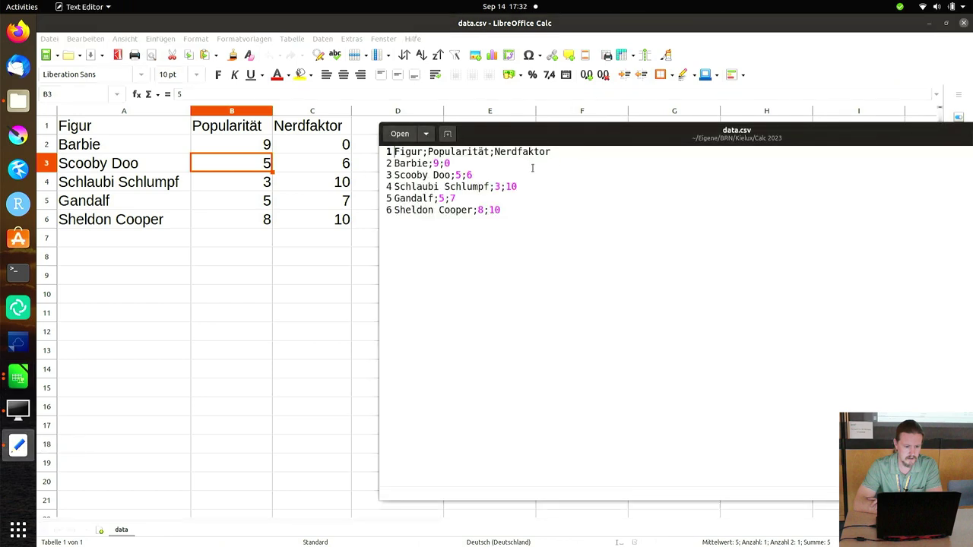
- Add comma decimals to the Barbie, Scooby Doo and Schlaubi Schlumpf Nerdfaktor values
click(470, 162)
text(,)
text(10)
key(Down)
key(End)
text(,3)
text(7)
click(492, 187)
key(Up)
key(Left)
key(Left)
key(Left)
key(Up)
key(shift+Left)
text(.)
key(BackSpace)
text(,)
key(Right)
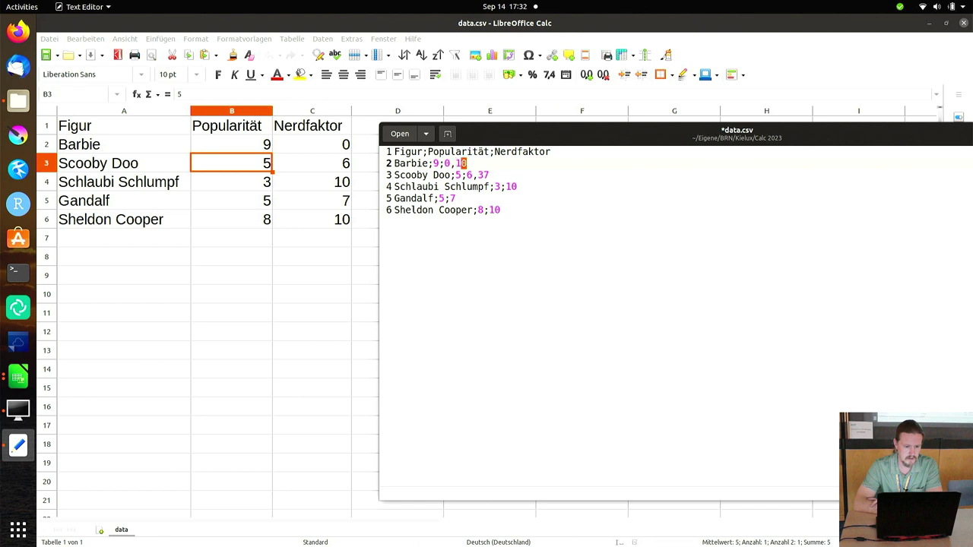
key(Delete)
key(Down)
key(Right)
key(Right)
key(Right)
key(Right)
key(Right)
key(Down)
key(Right)
key(Right)
key(Right)
- Switch commas to decimal points, giving 0.1, 6.37, 1.05, 7.1 and 10.4, and save
key(Right)
text(,)
key(Right)
text(5)
key(Down)
key(Up)
key(Up)
key(Up)
key(shift+Left)
text(.)
key(Down)
key(Right)
key(Right)
key(Right)
key(shift+Right)
text(.)
click(490, 186)
key(Right)
key(shift+Right)
text(.)
key(Down)
text(1)
key(Down)
key(Right)
key(Right)
key(Right)
key(Right)
key(Right)
key(Right)
text(.4)
key(ctrl+s)
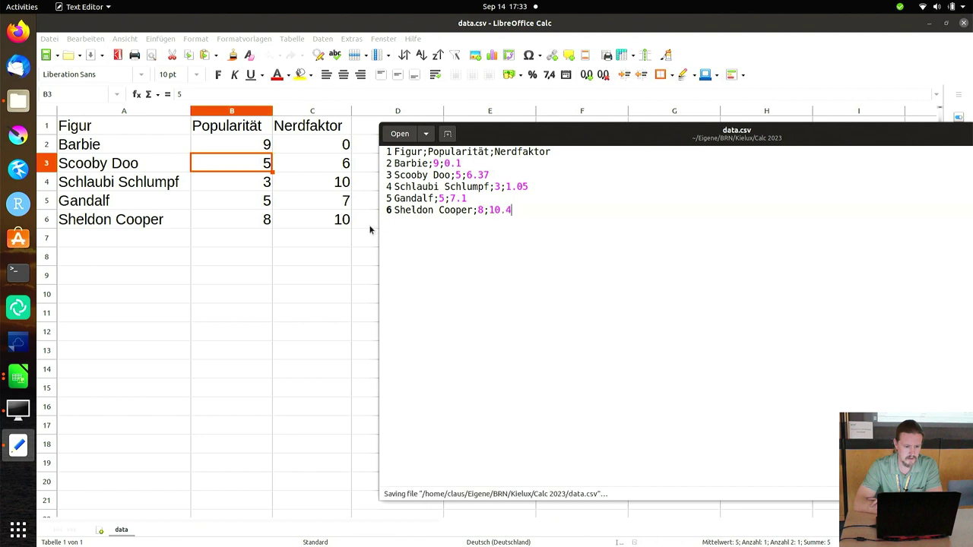
- Select the figure table A1:C6 in data.csv and delete its contents
click(340, 241)
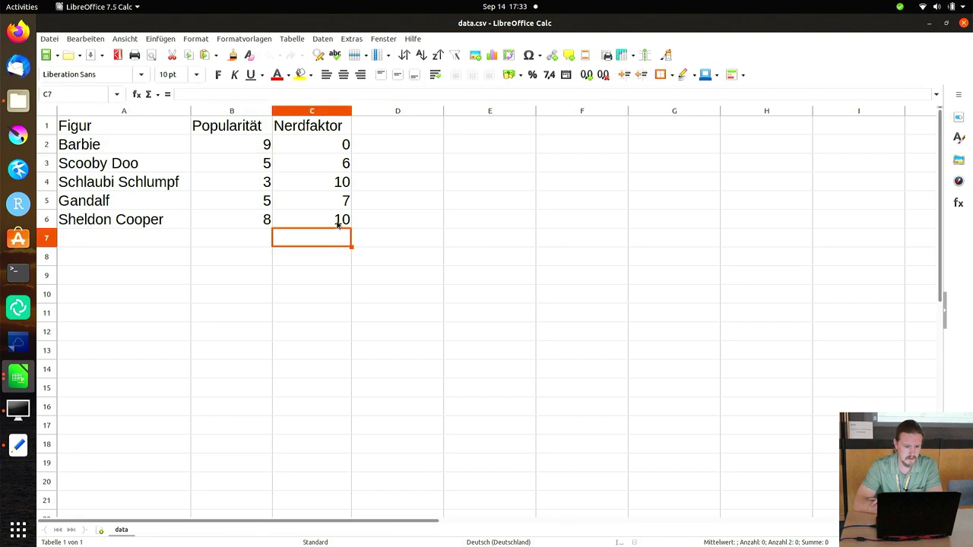
click(343, 220)
drag(329, 222, 133, 100)
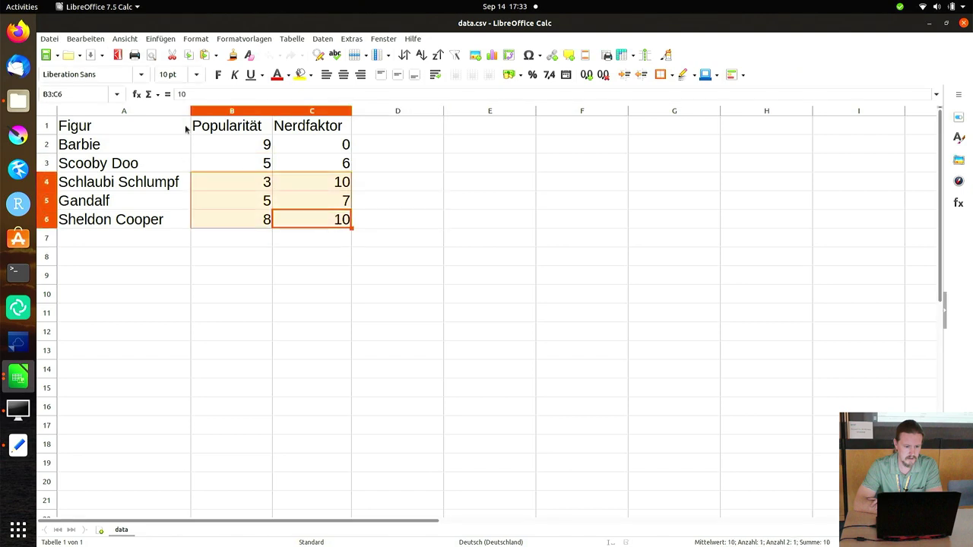
key(Delete)
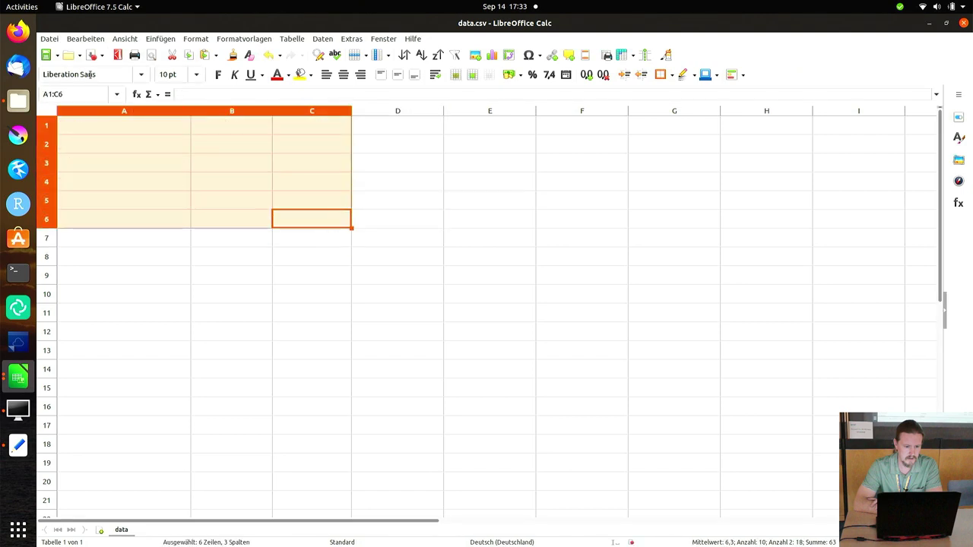
click(49, 38)
click(231, 150)
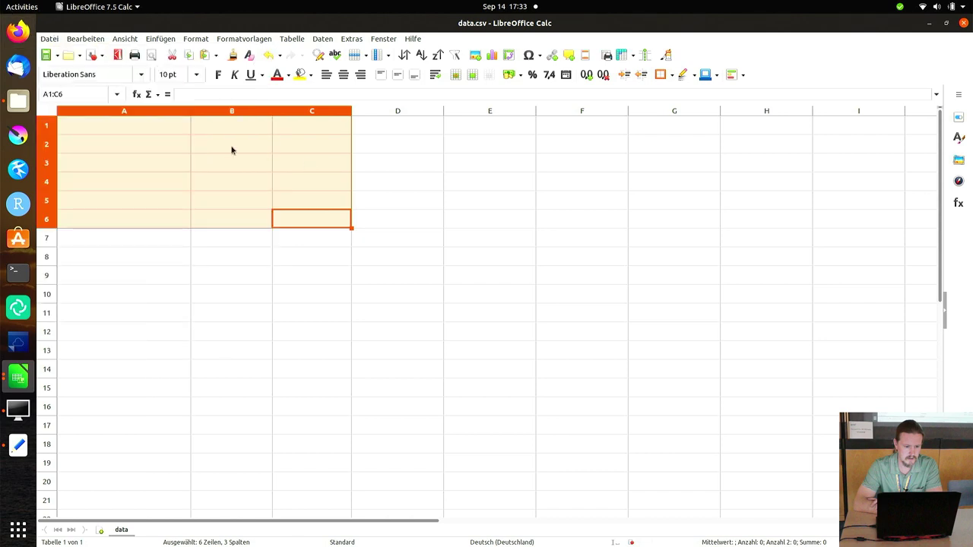
click(105, 133)
- Dismiss the open-file browser and close the Calc2023.ods window from the dock preview
click(54, 39)
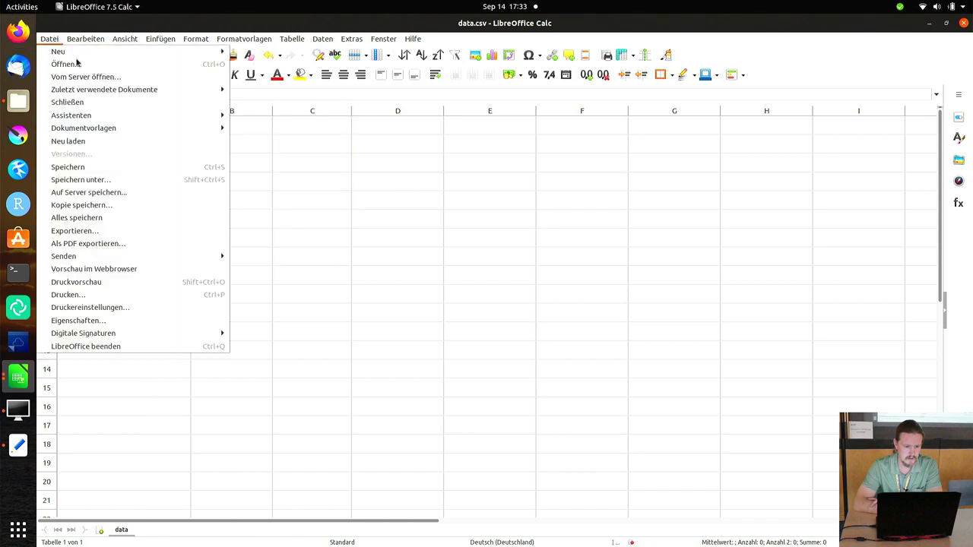
click(64, 63)
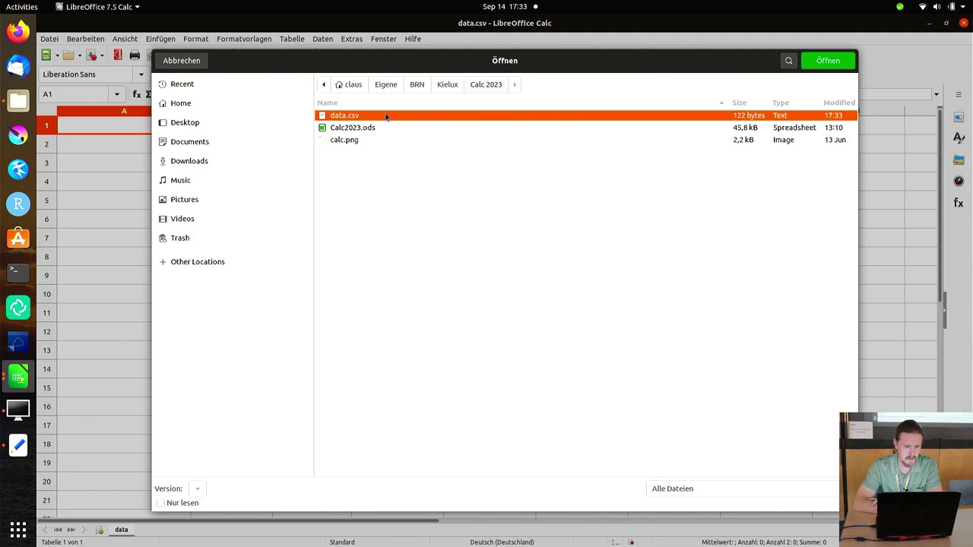
key(Return)
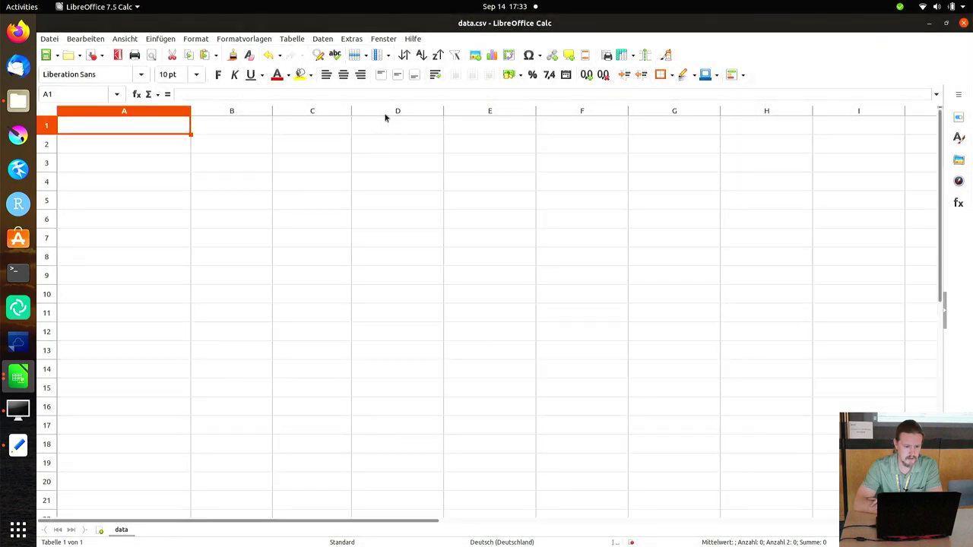
click(315, 193)
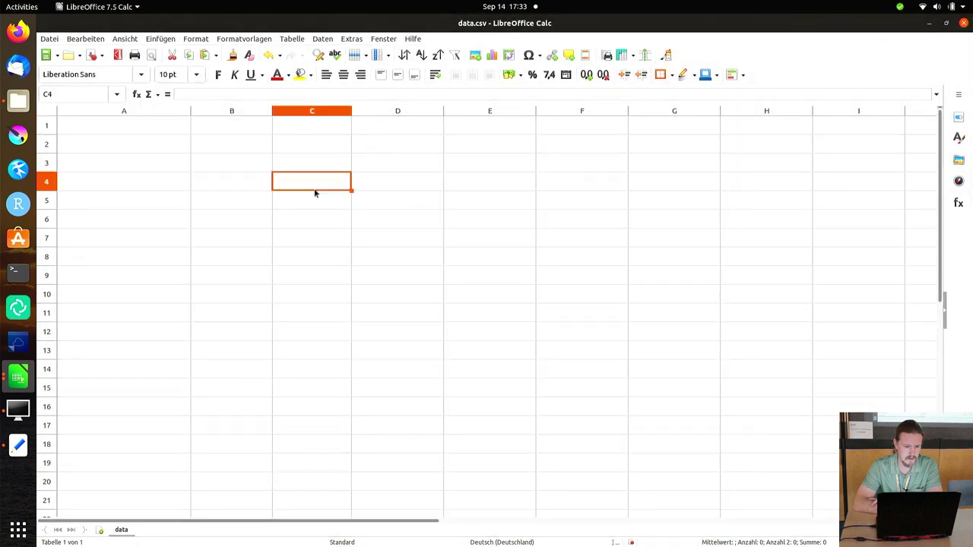
click(33, 378)
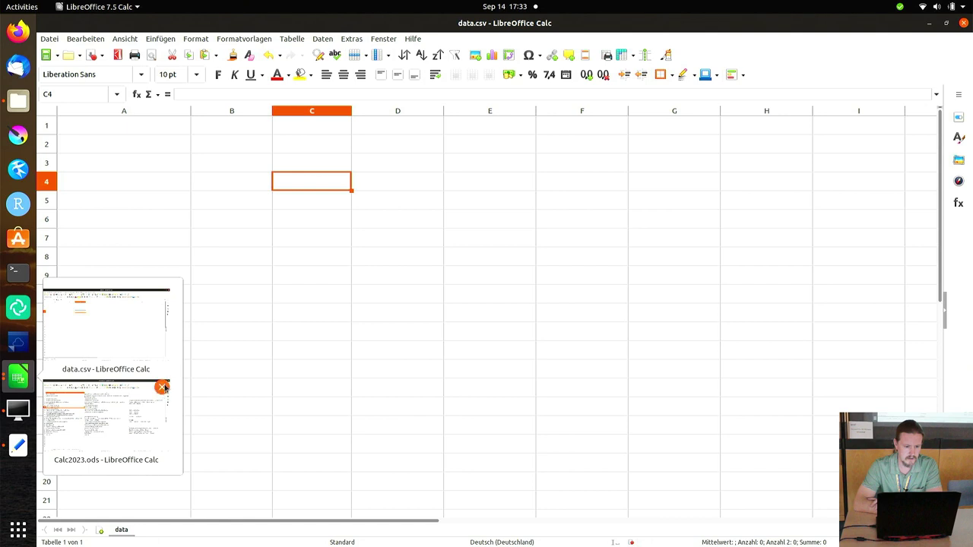
click(162, 387)
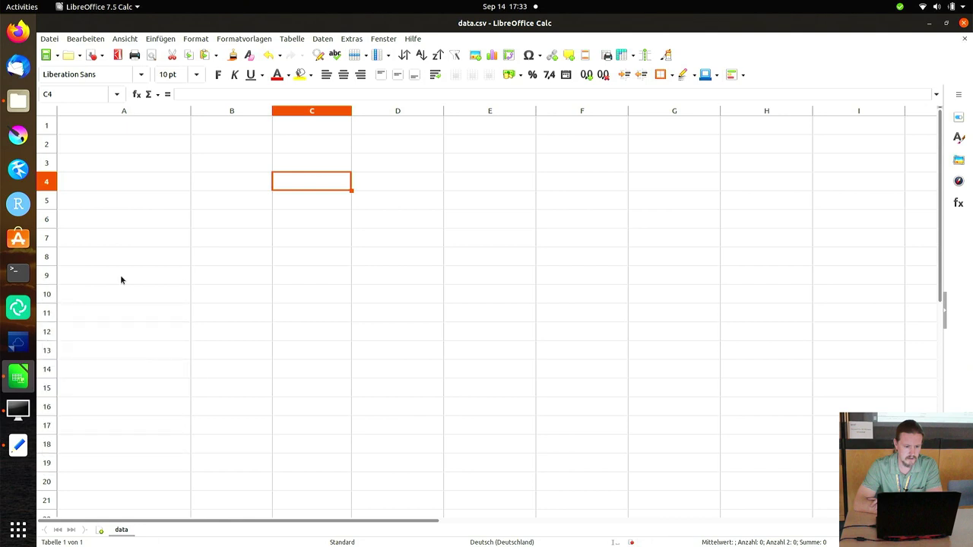
click(139, 125)
- Reopen data.csv via Datei > Öffnen… and close its Calc window
click(45, 40)
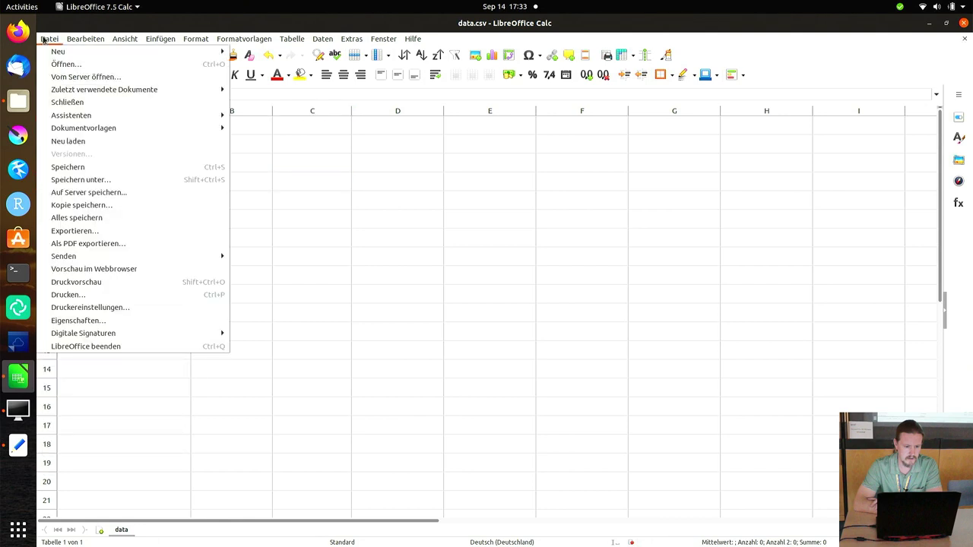
click(76, 65)
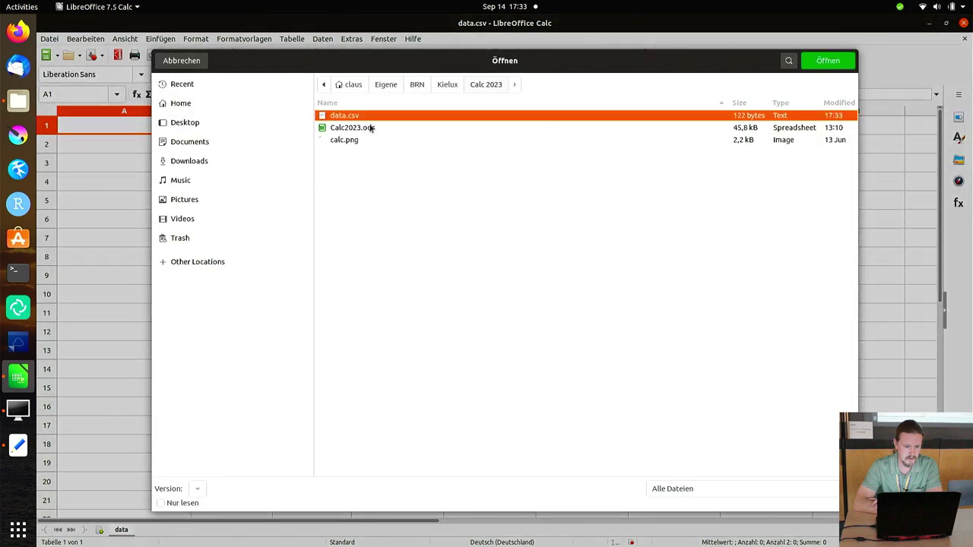
double_click(375, 120)
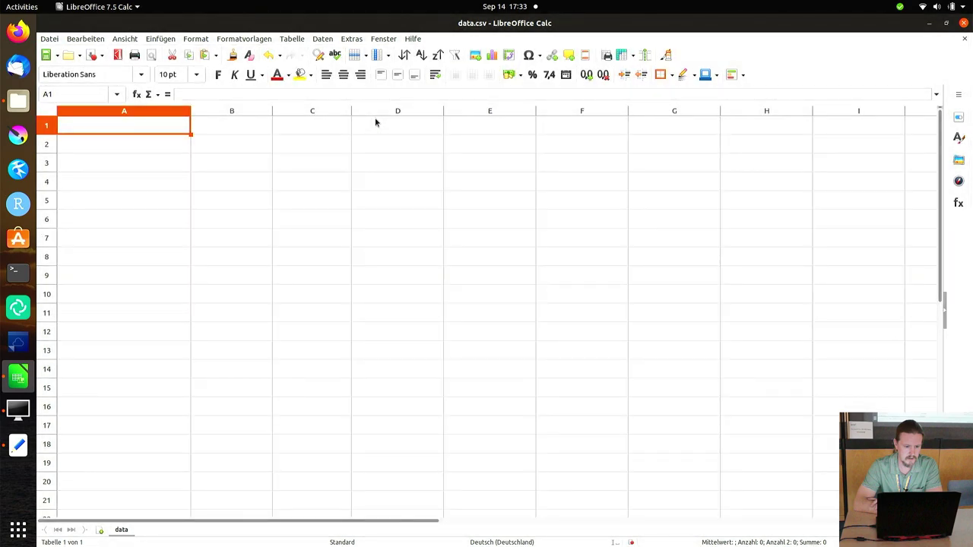
click(963, 23)
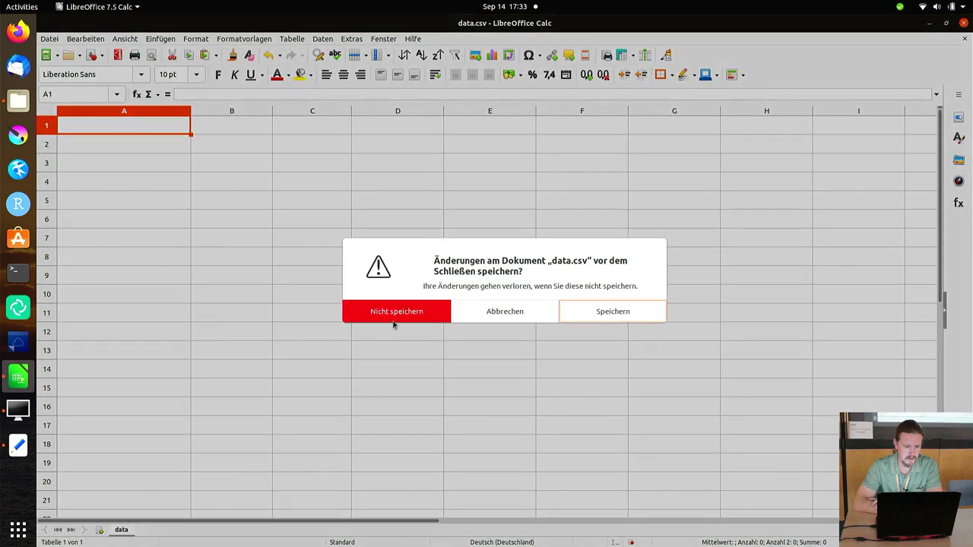
- Discard the old data.csv window unsaved, start a new spreadsheet, and re-save data.csv in the editor
click(396, 317)
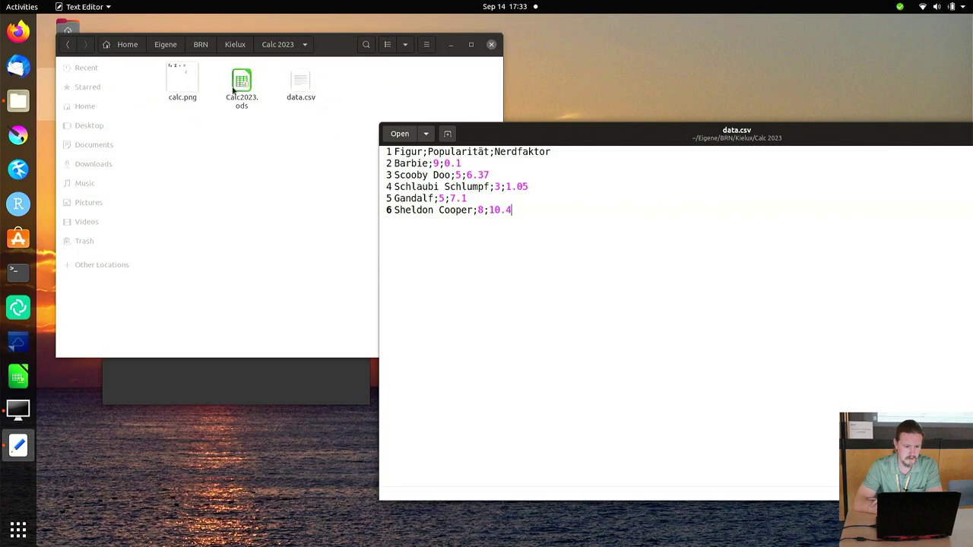
click(18, 377)
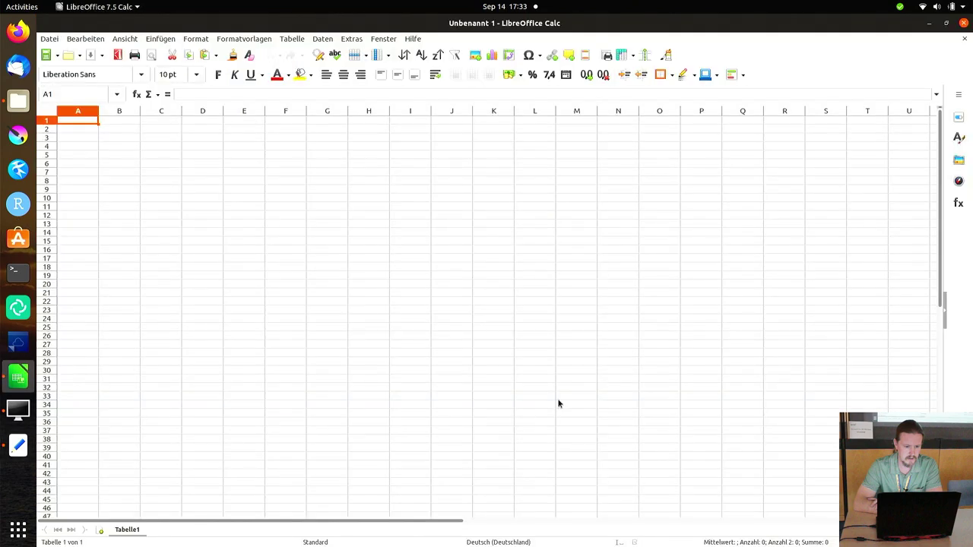
key(alt+Tab)
key(ctrl+s)
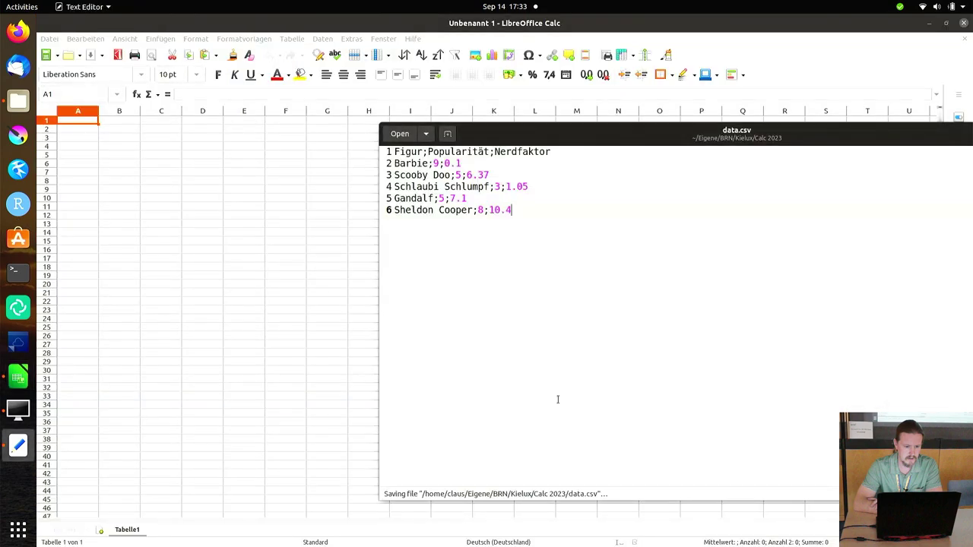
- Open the edited data.csv via Datei > Öffnen to bring up the Textimport dialog
click(49, 38)
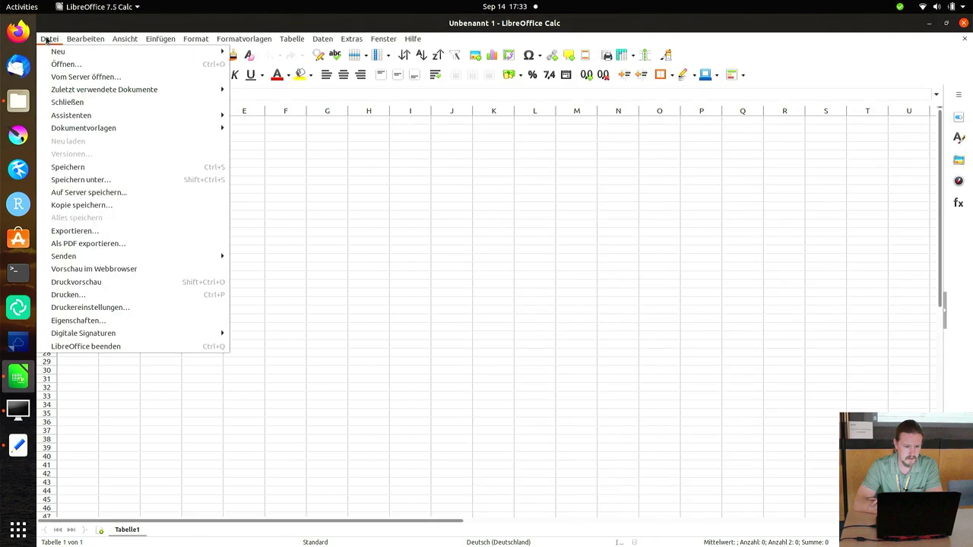
mouse_move(66, 88)
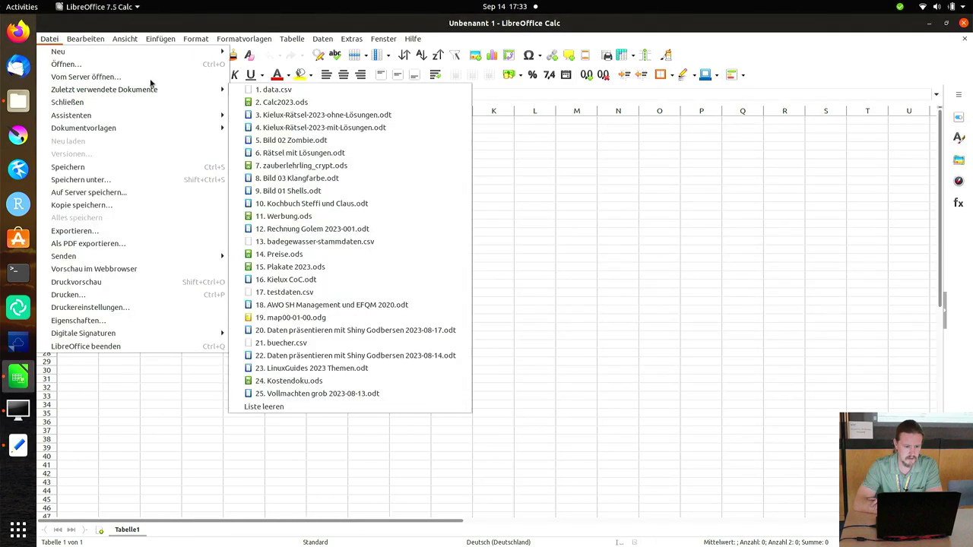
click(128, 69)
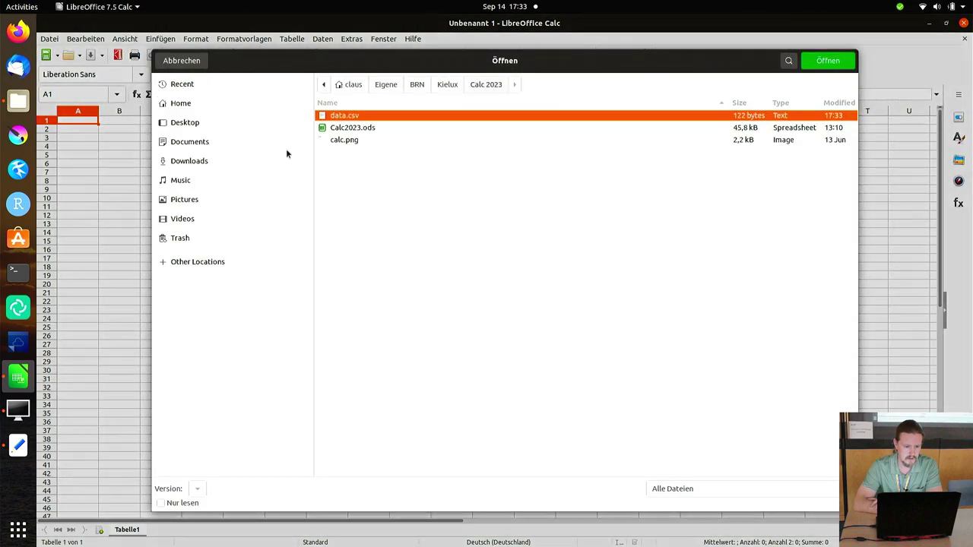
double_click(364, 119)
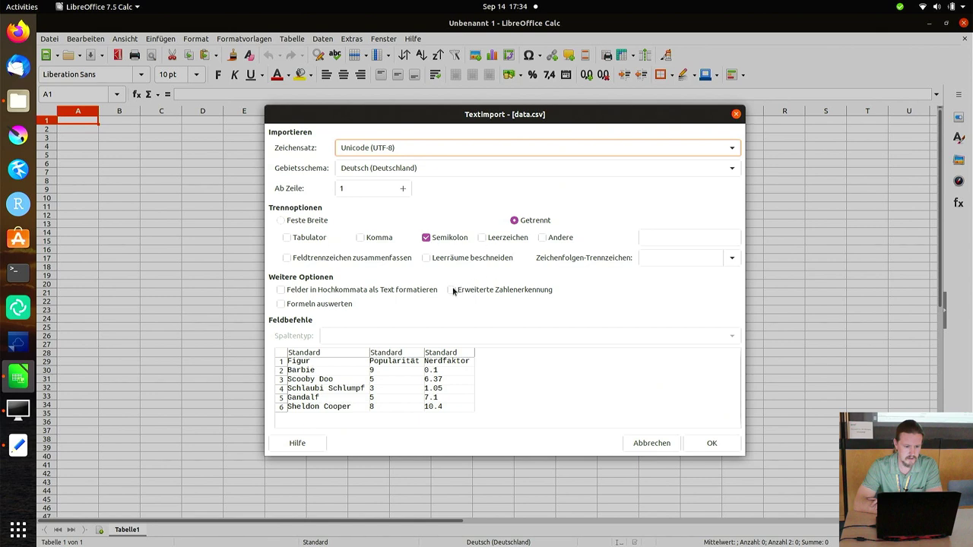
- Change the Textimport locale from Deutsch (Deutschland) to Englisch (USA)
click(422, 170)
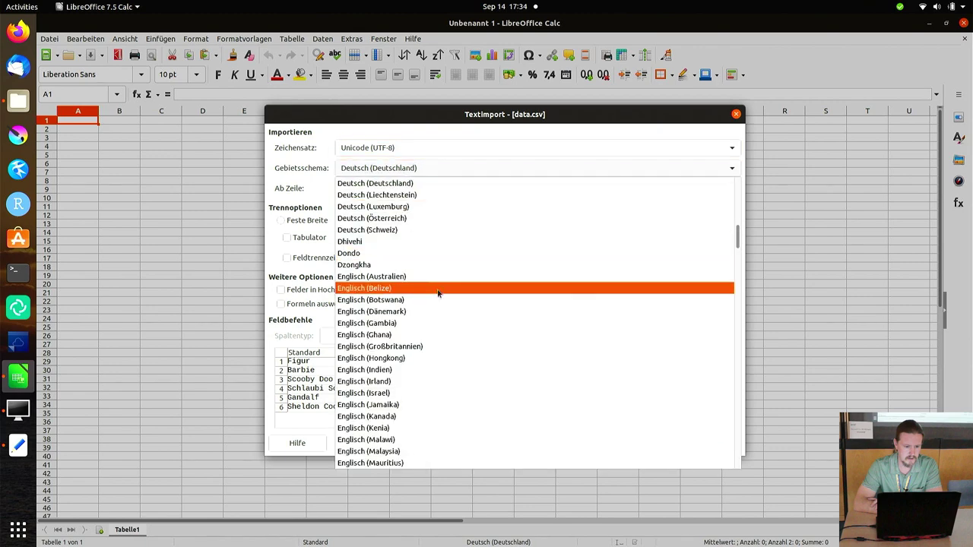
scroll(437, 293, down, 2)
scroll(438, 294, down, 5)
scroll(438, 294, down, 8)
scroll(438, 292, down, 12)
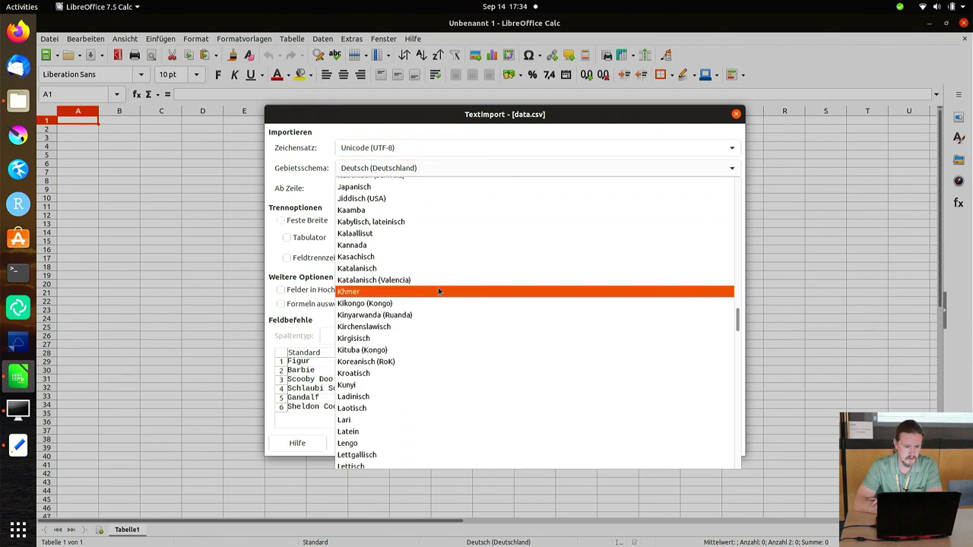
scroll(438, 291, down, 15)
scroll(438, 291, down, 10)
scroll(439, 291, down, 6)
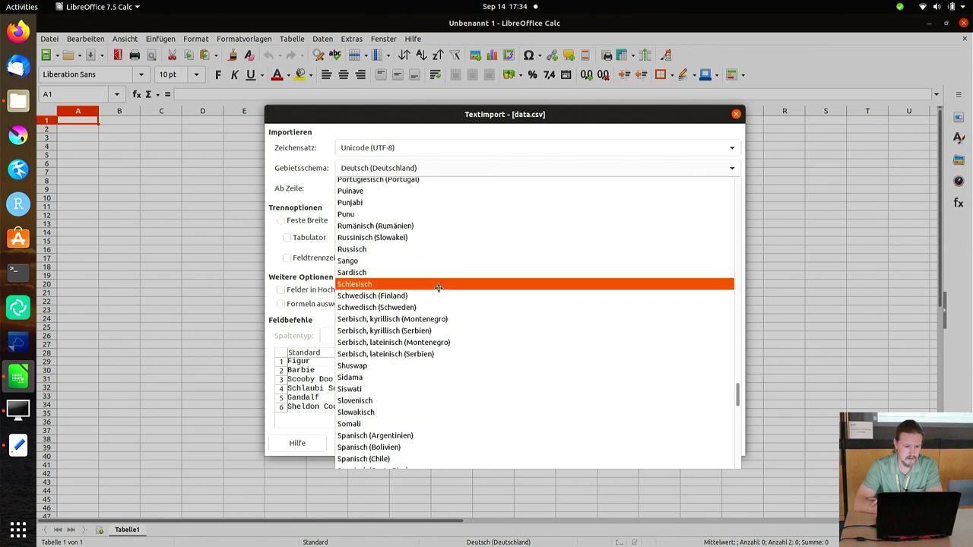
scroll(438, 291, down, 1)
scroll(439, 289, down, 4)
scroll(439, 287, down, 3)
scroll(438, 287, down, 3)
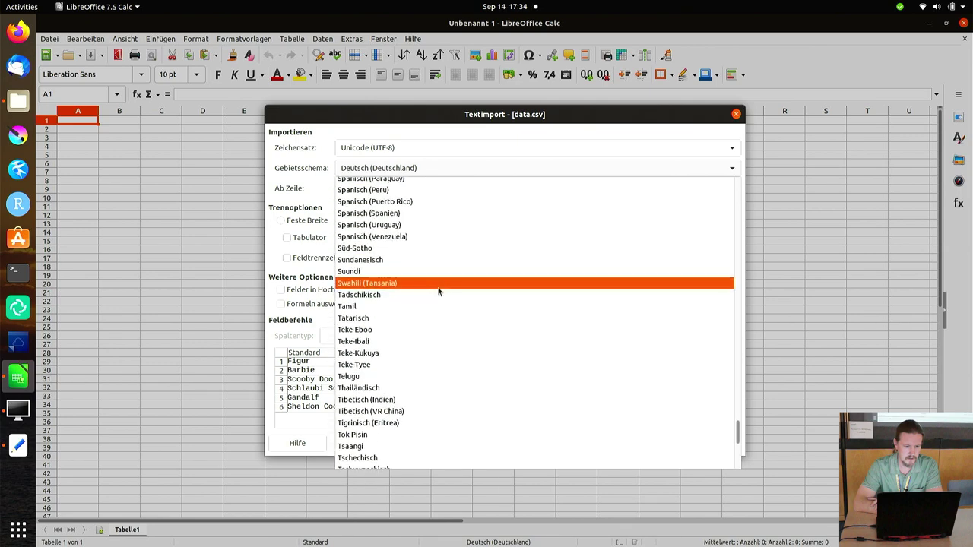
scroll(439, 289, down, 8)
scroll(439, 289, up, 1)
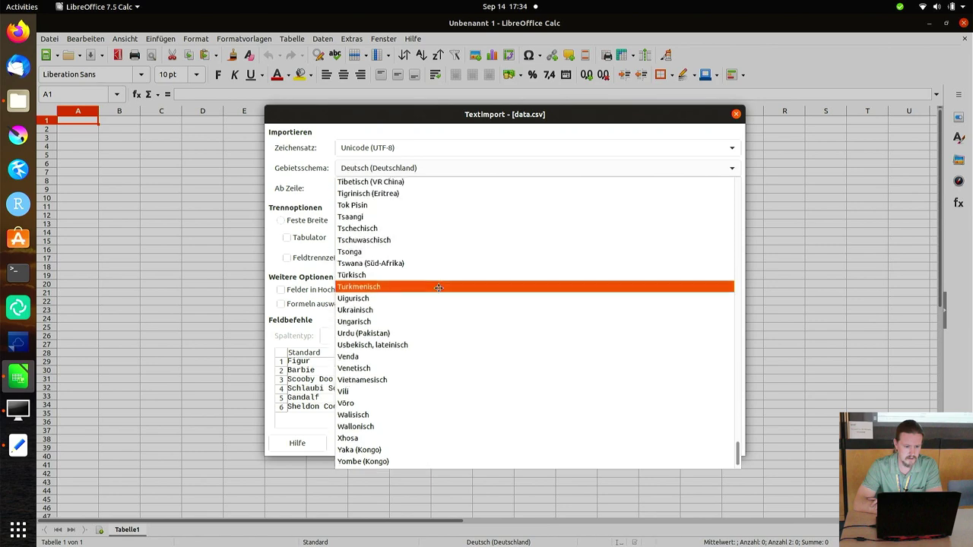
scroll(439, 290, down, 1)
scroll(438, 289, up, 3)
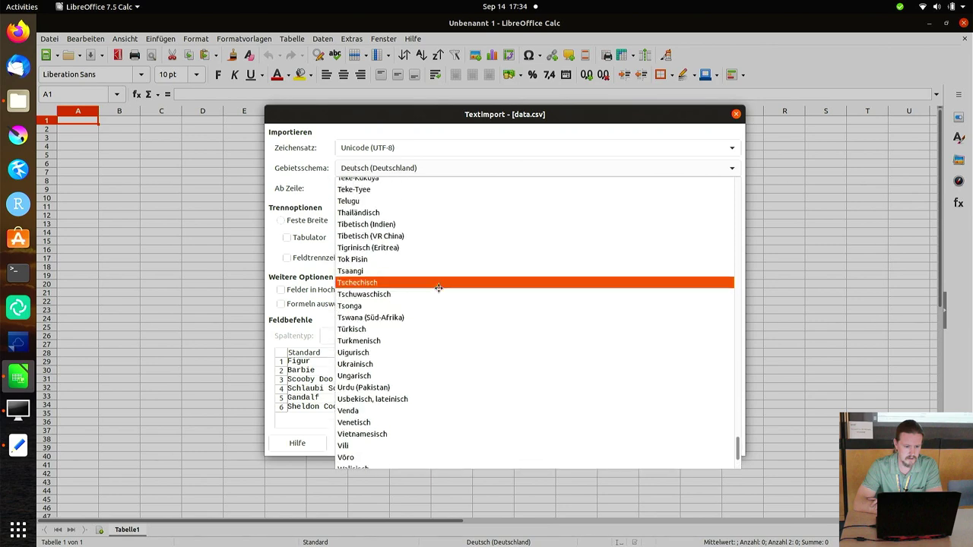
scroll(438, 287, down, 2)
scroll(439, 289, down, 1)
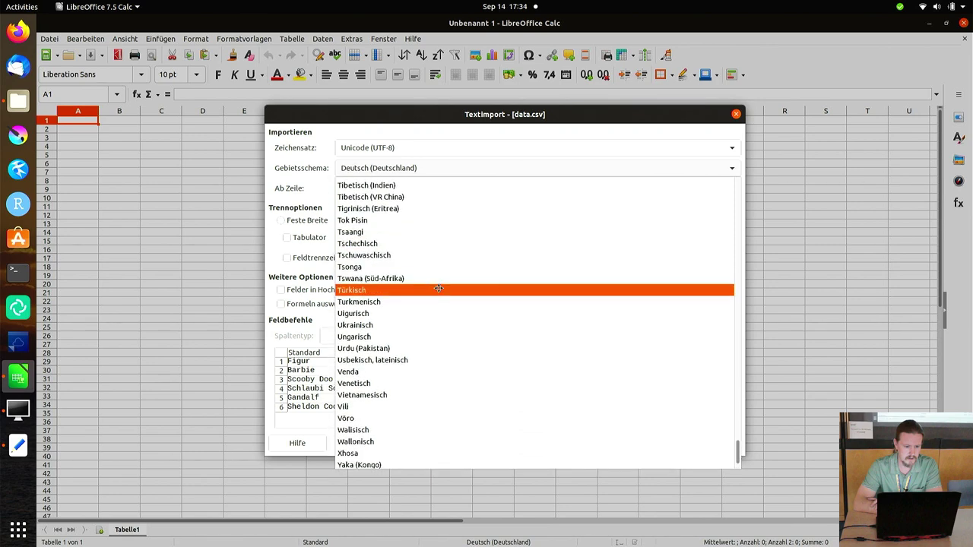
scroll(438, 290, down, 1)
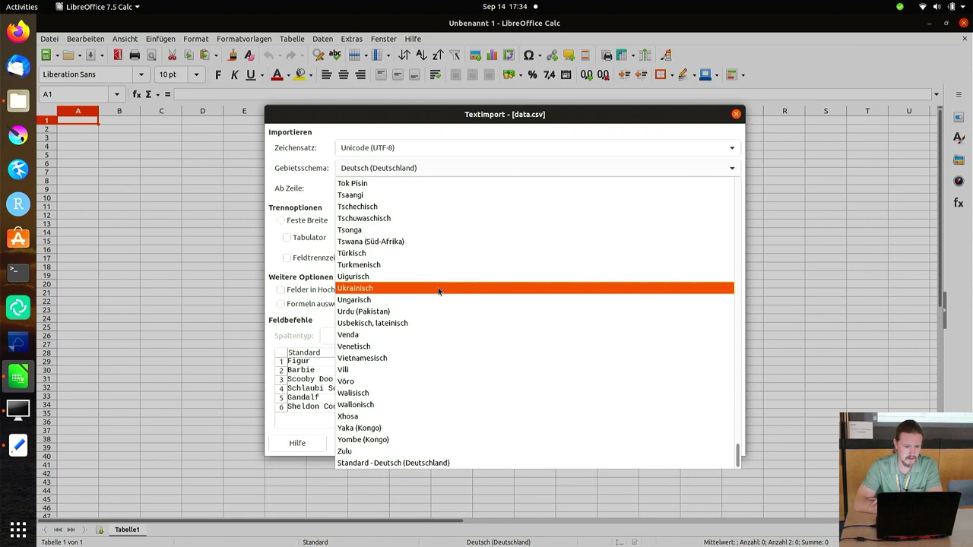
scroll(439, 289, up, 5)
scroll(439, 289, up, 5)
scroll(438, 290, up, 5)
scroll(439, 290, up, 5)
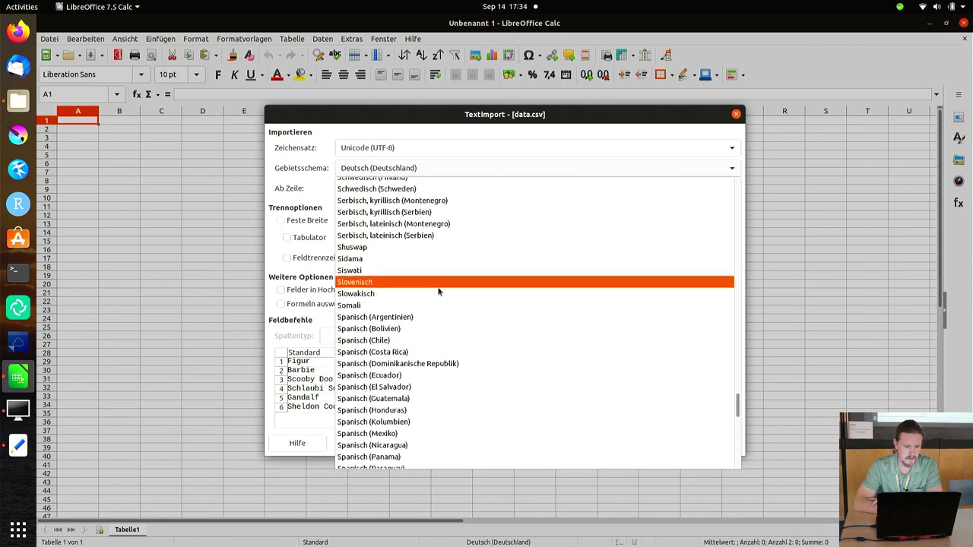
scroll(438, 291, up, 5)
scroll(438, 291, up, 5)
scroll(438, 290, up, 4)
scroll(439, 291, up, 3)
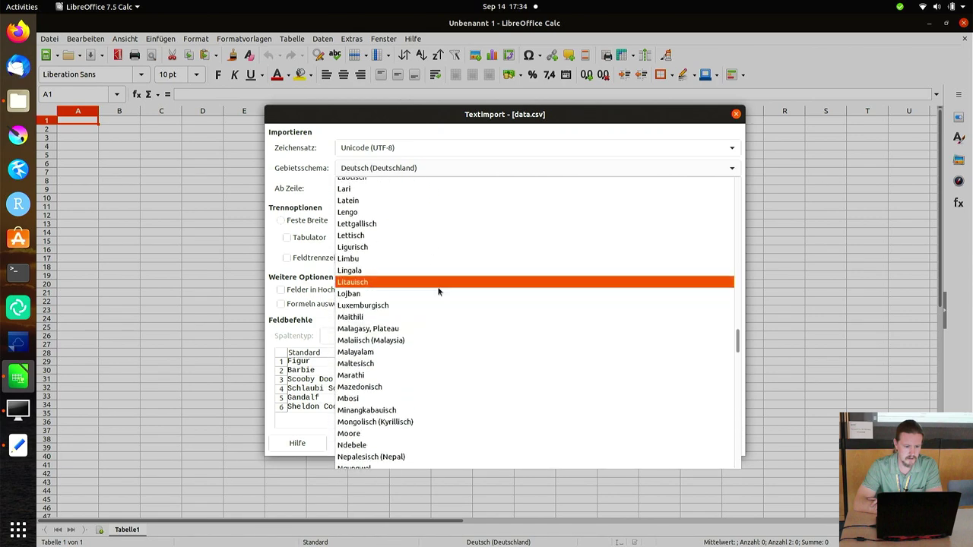
scroll(438, 291, up, 2)
scroll(439, 290, up, 2)
scroll(439, 291, up, 6)
scroll(439, 291, up, 9)
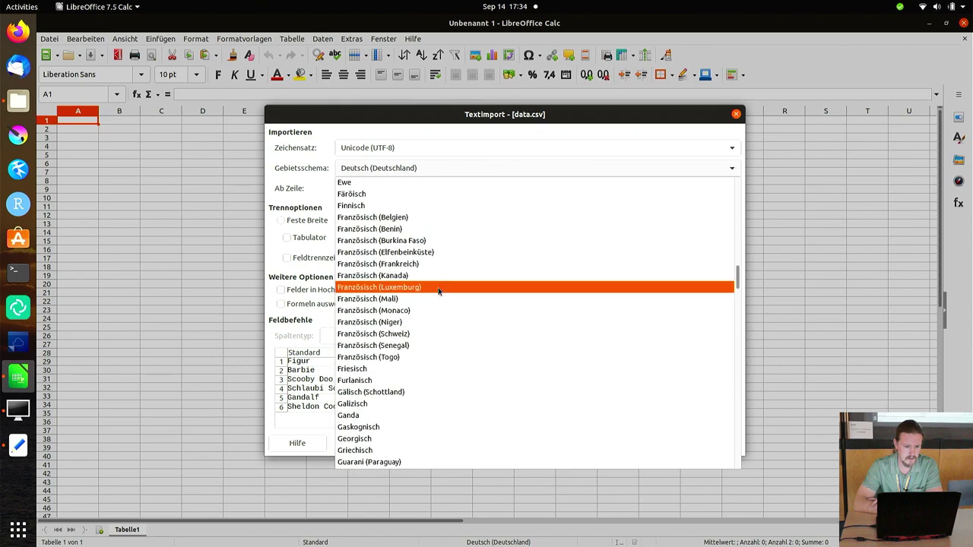
scroll(439, 291, up, 4)
scroll(439, 290, up, 1)
scroll(439, 289, up, 1)
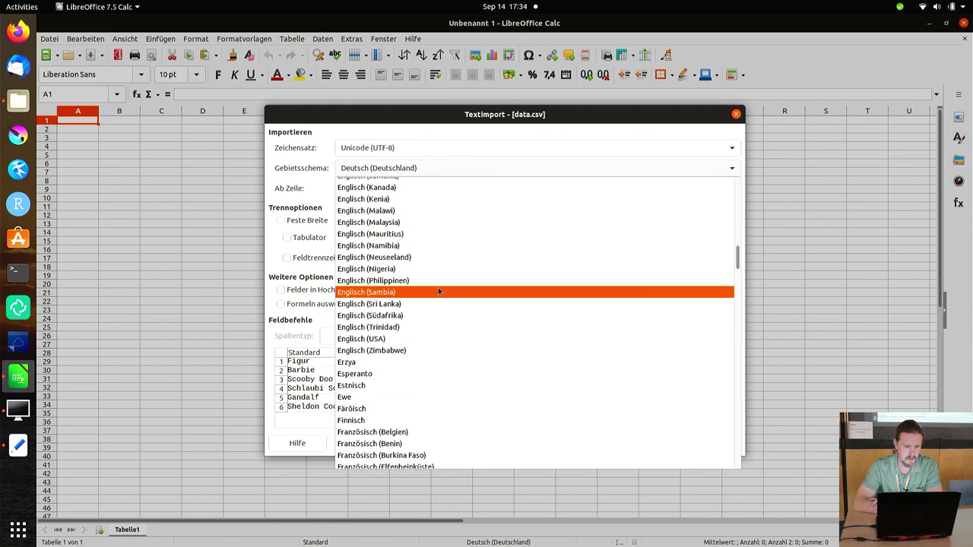
click(377, 338)
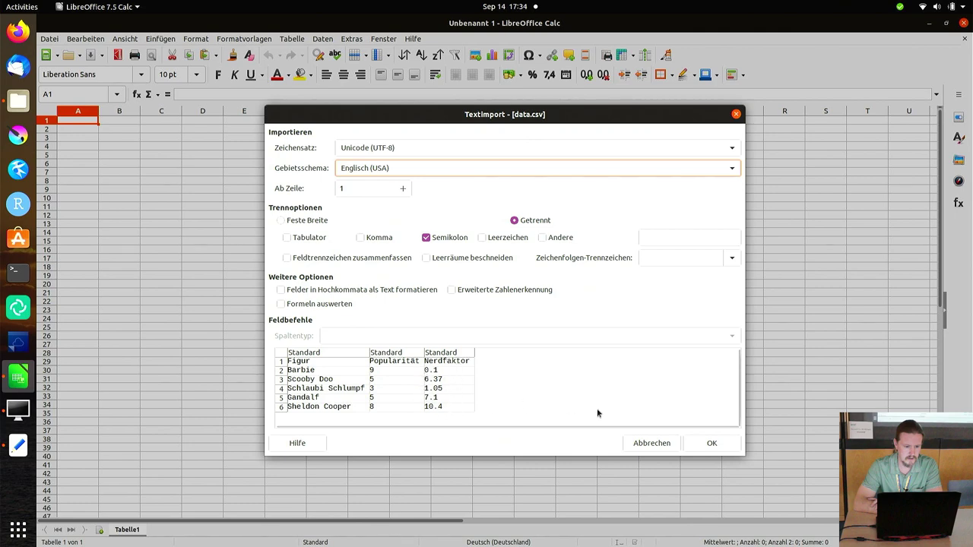
- Confirm the data.csv import and check that Nerdfaktor shows decimals like 6,37
click(702, 441)
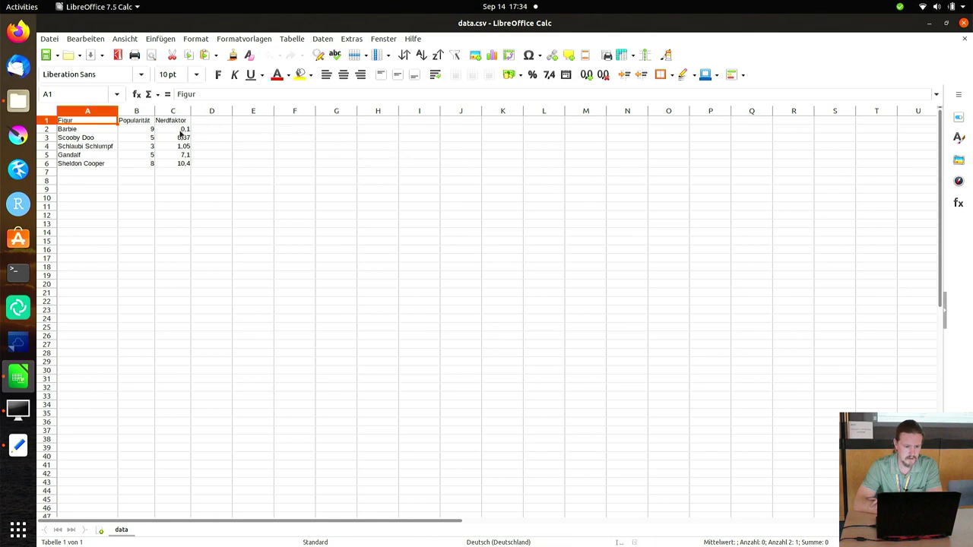
drag(181, 131, 178, 164)
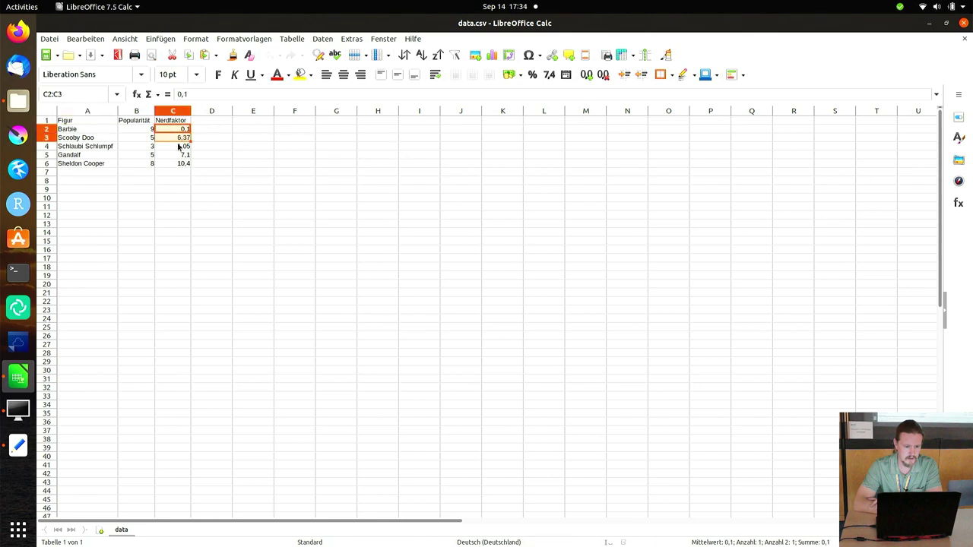
click(175, 189)
scroll(176, 184, up, 5)
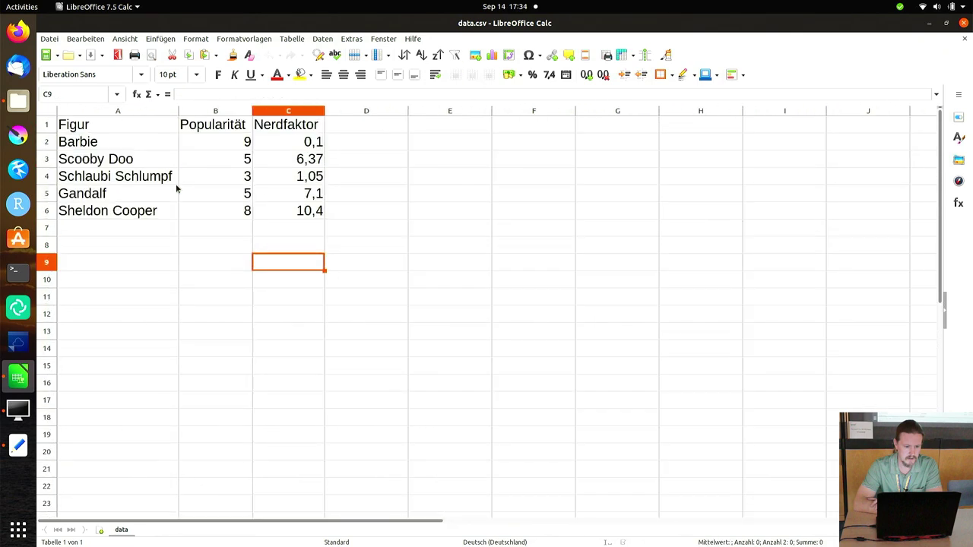
click(339, 215)
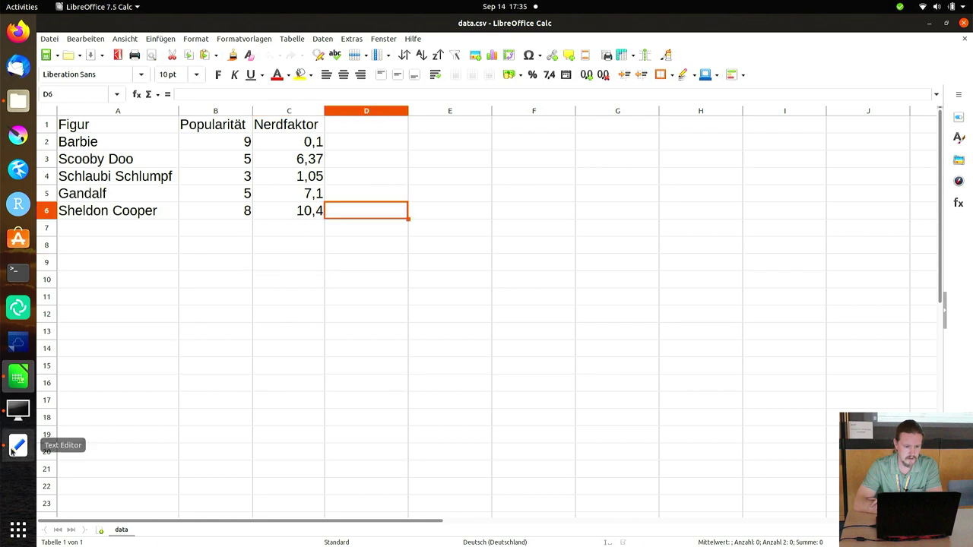
- Reopen Calc2023.ods from Datei > Zuletzt verwendete Dokumente
click(54, 40)
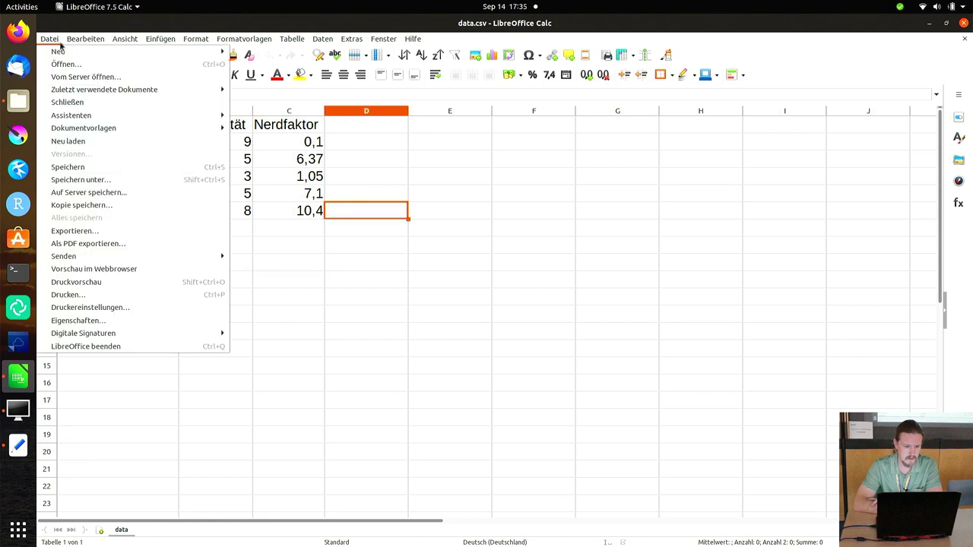
mouse_move(85, 89)
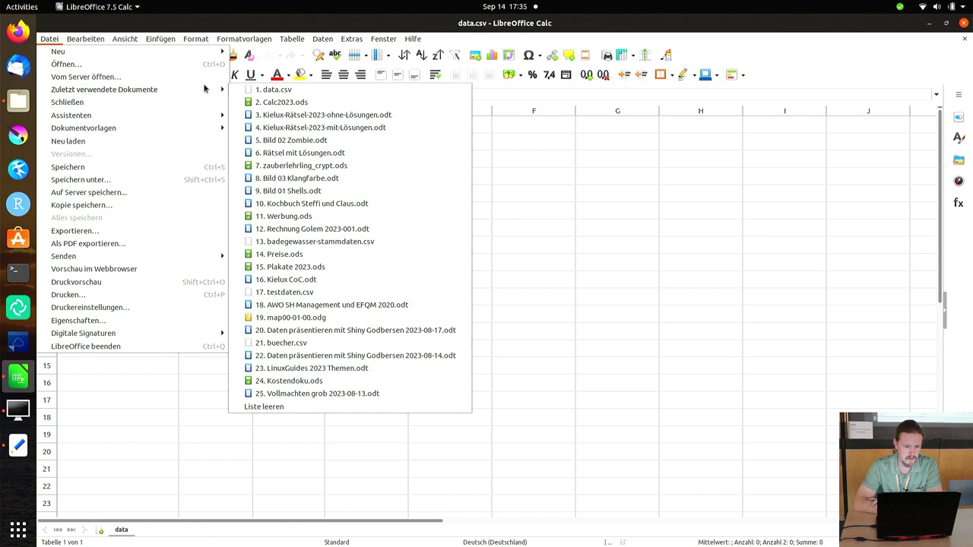
click(286, 102)
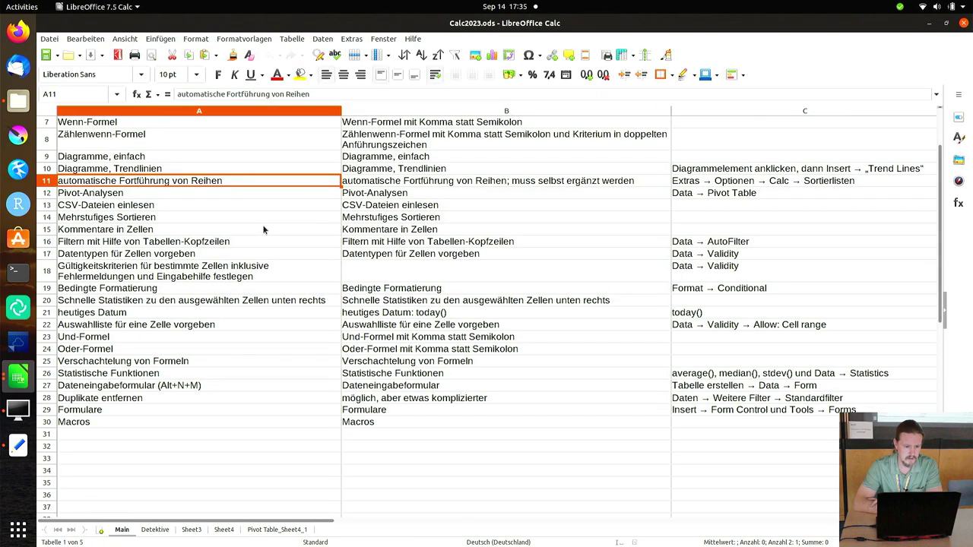
- Select Sheet4's table A1:C9 and bring up the Sortierung dialog, moved aside
click(174, 219)
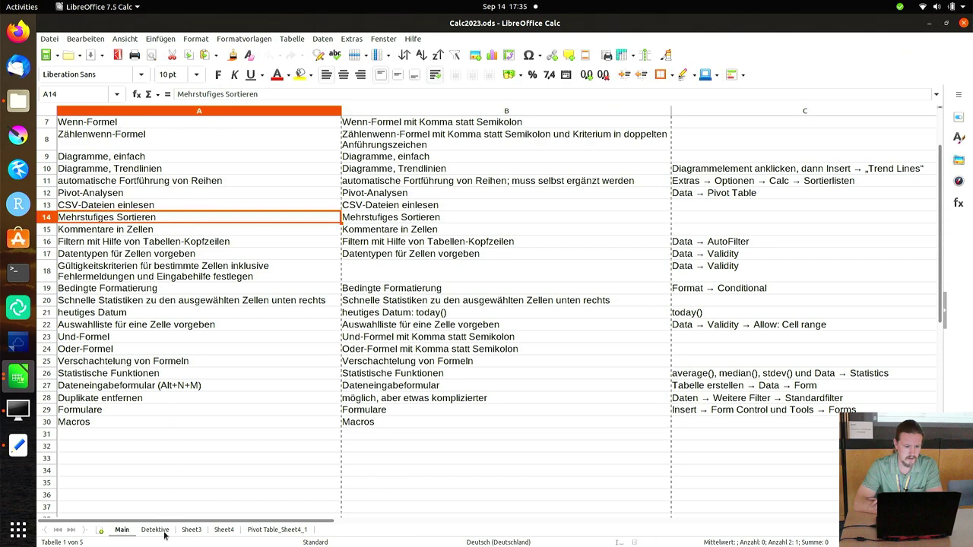
click(218, 535)
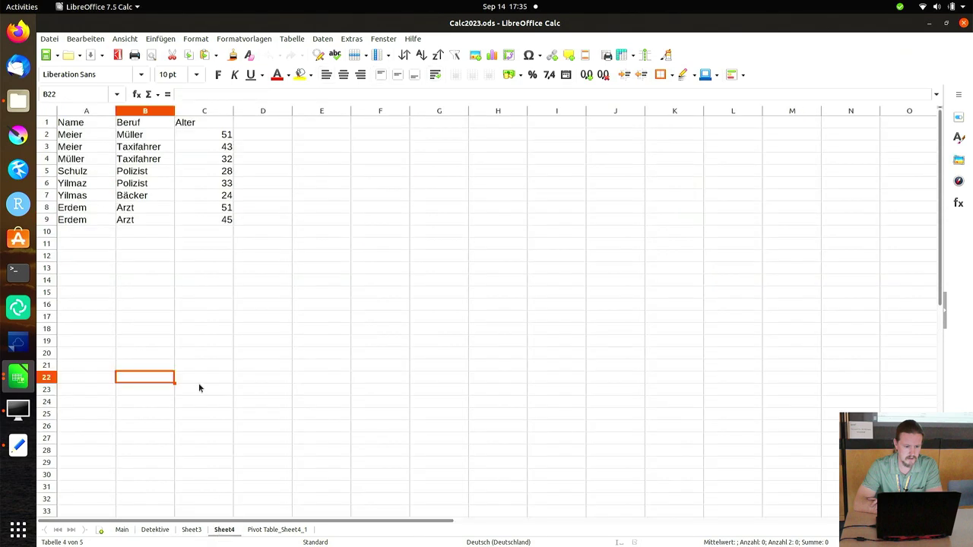
drag(86, 123, 205, 221)
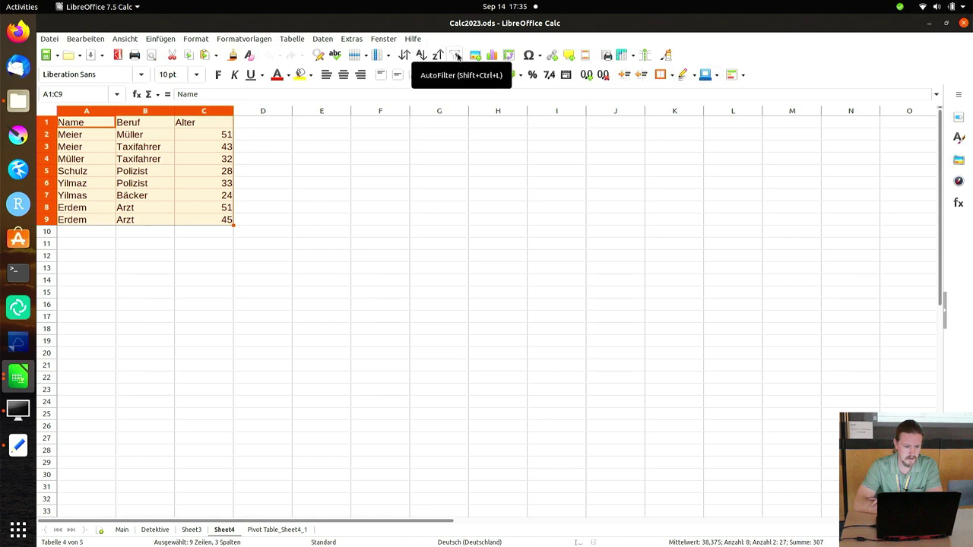
click(403, 55)
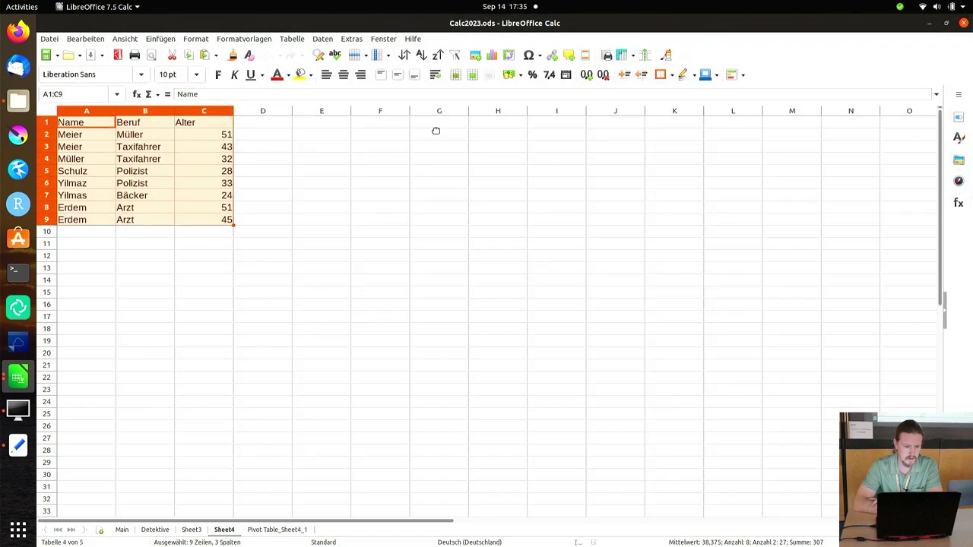
mouse_move(478, 33)
mouse_down()
mouse_move(453, 33)
mouse_move(400, 147)
mouse_up()
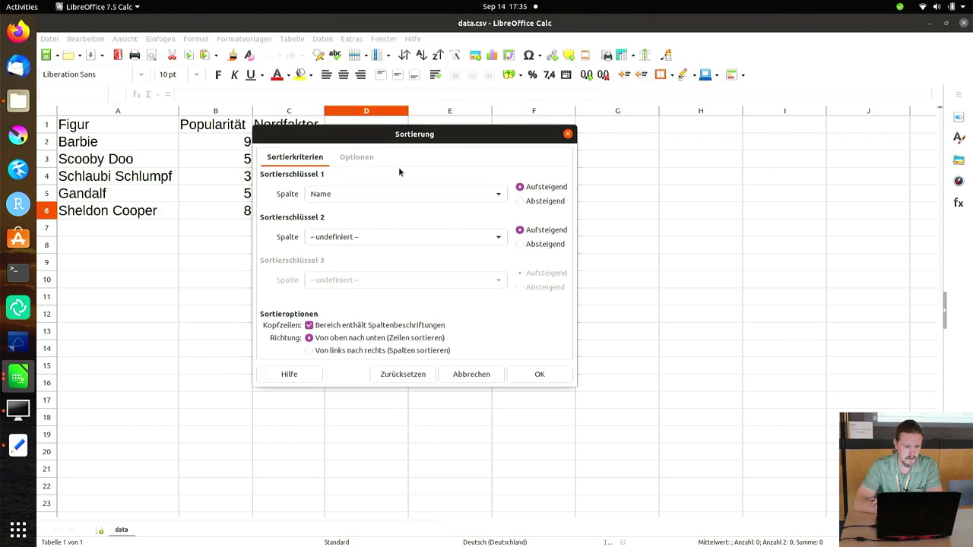
- Find the window holding the Sortierung dialog and cancel it without sorting
key(Escape)
click(171, 449)
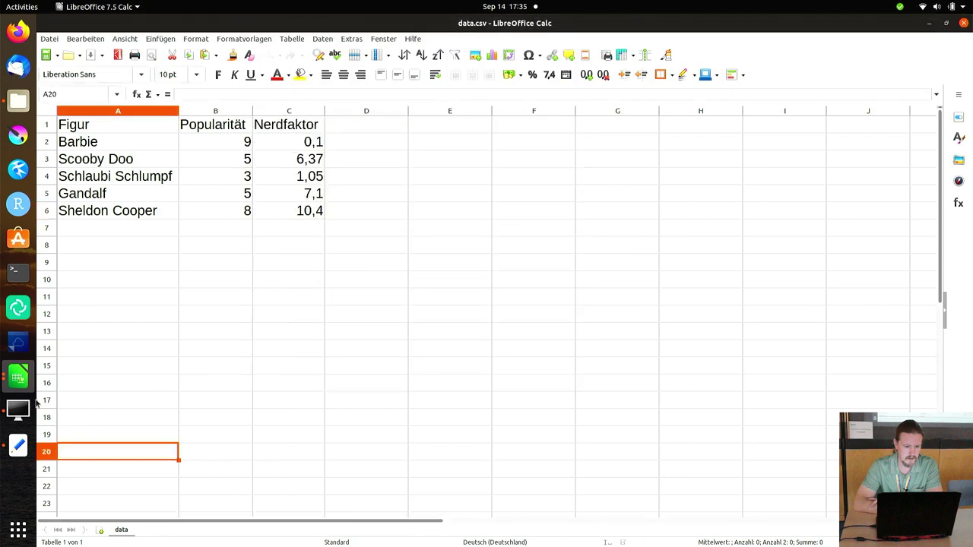
click(21, 384)
click(92, 349)
click(20, 377)
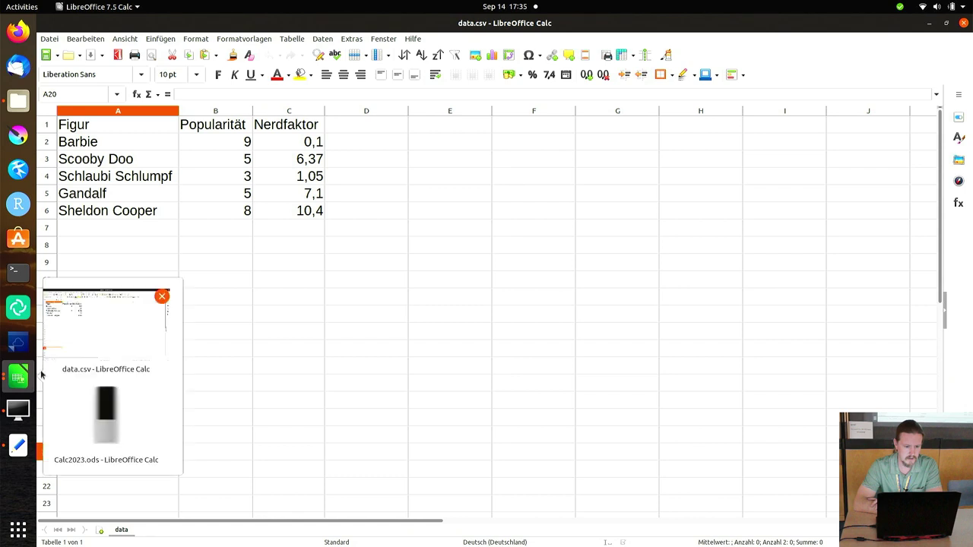
click(170, 392)
click(466, 371)
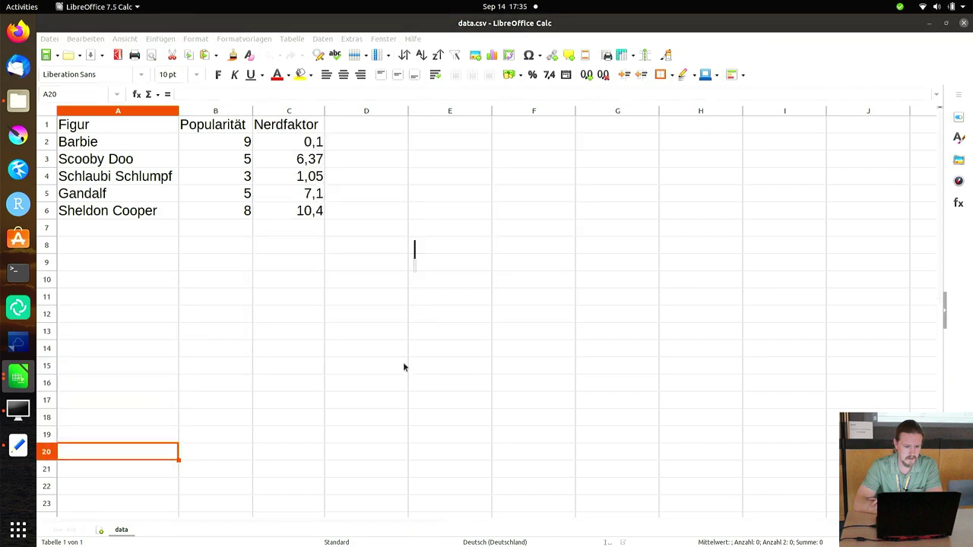
- Close both Calc windows, then reopen Calc2023.ods from the file manager
click(15, 377)
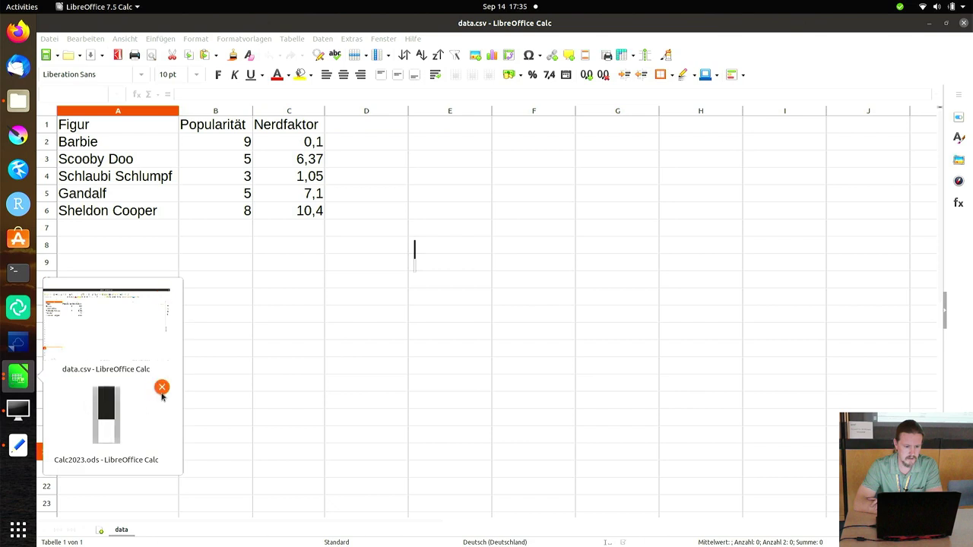
click(161, 388)
click(163, 395)
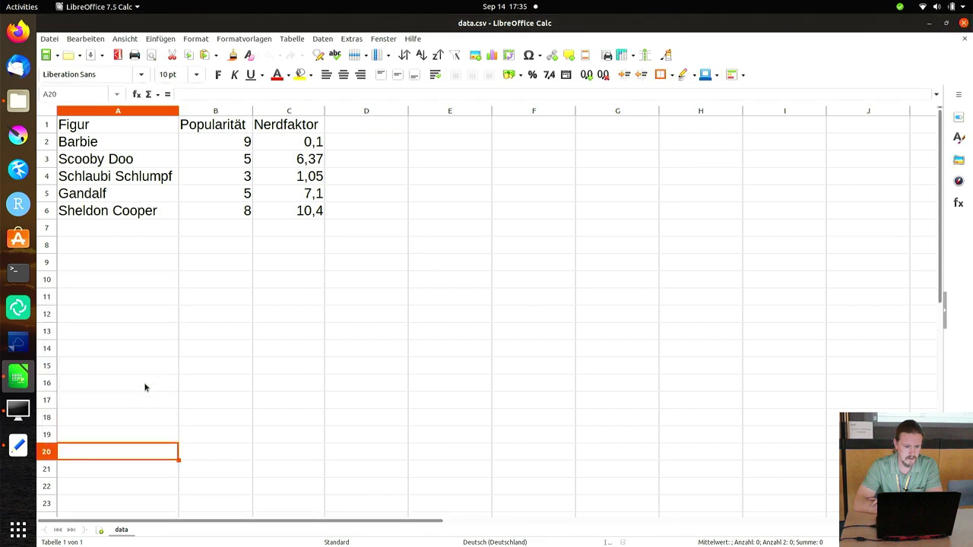
click(50, 39)
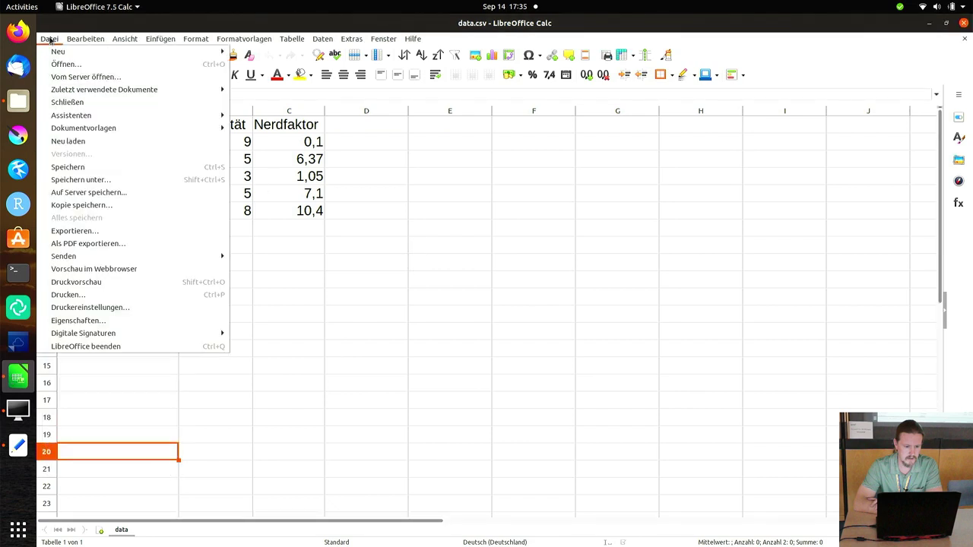
click(113, 65)
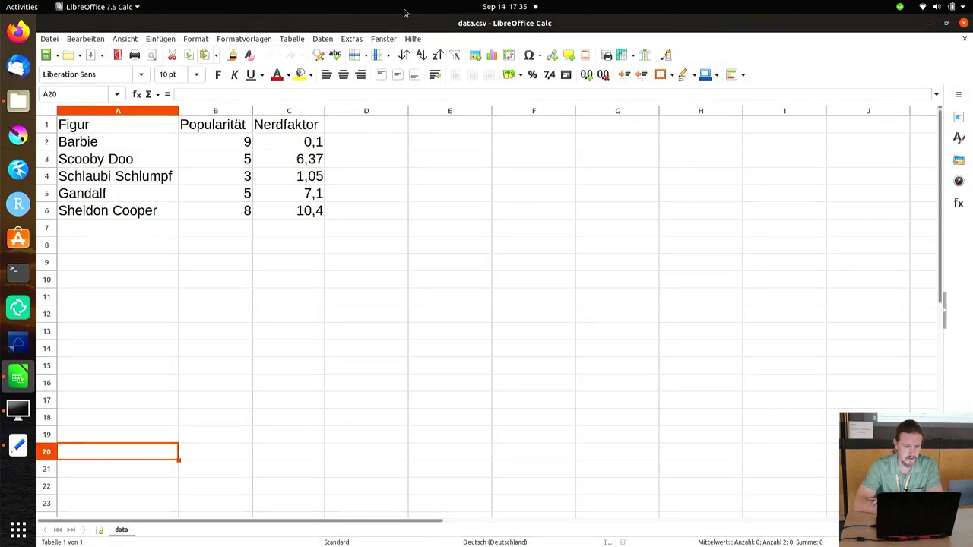
click(180, 67)
click(962, 23)
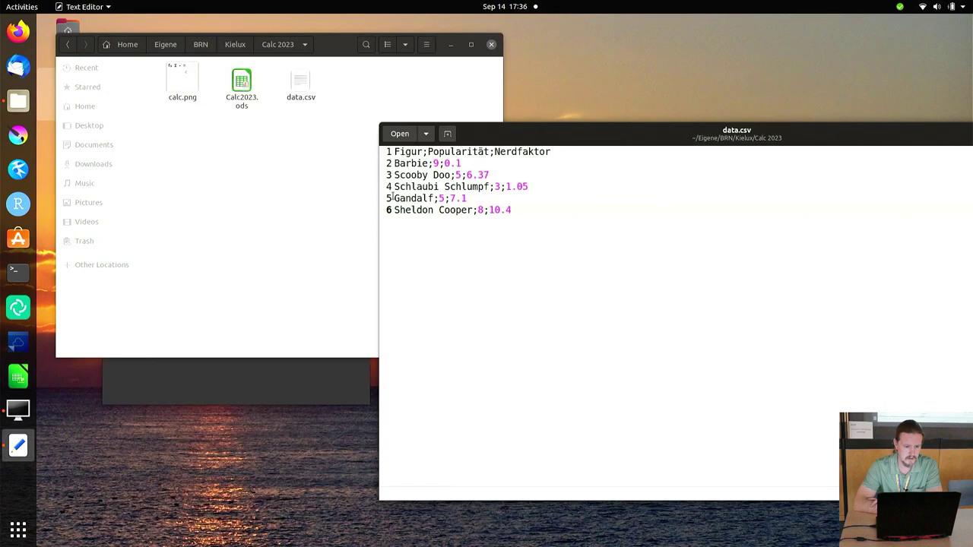
double_click(239, 85)
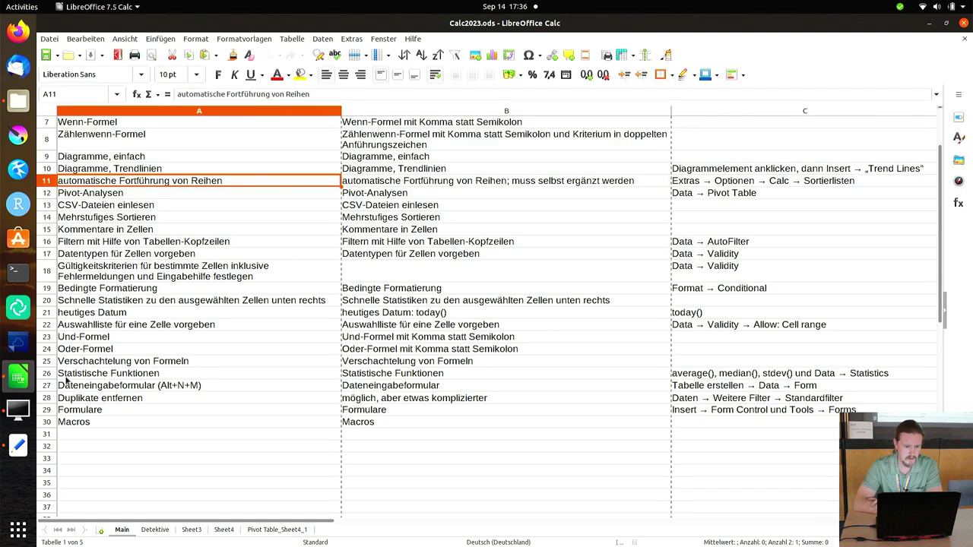
- Sort Sheet4's table A1:C9 by Name in descending order
click(191, 532)
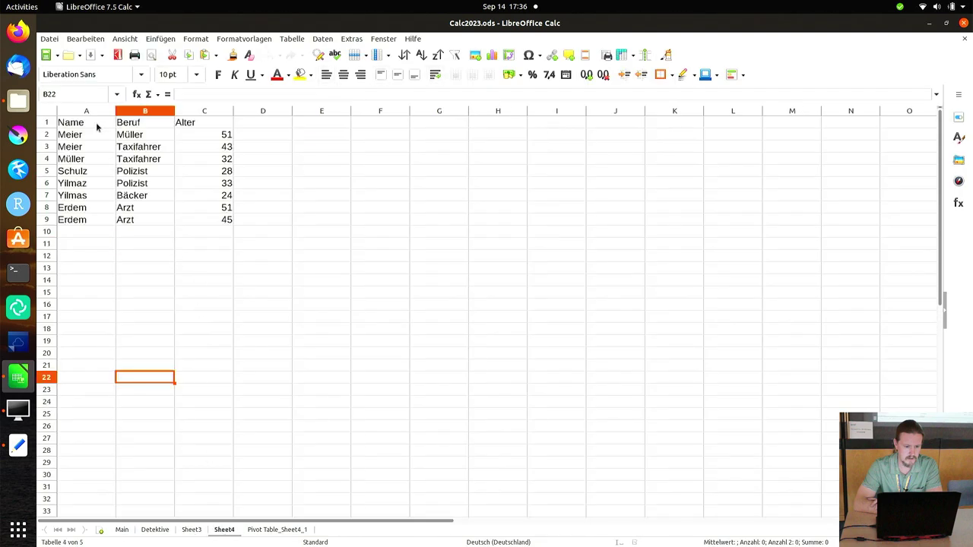
drag(96, 122, 206, 218)
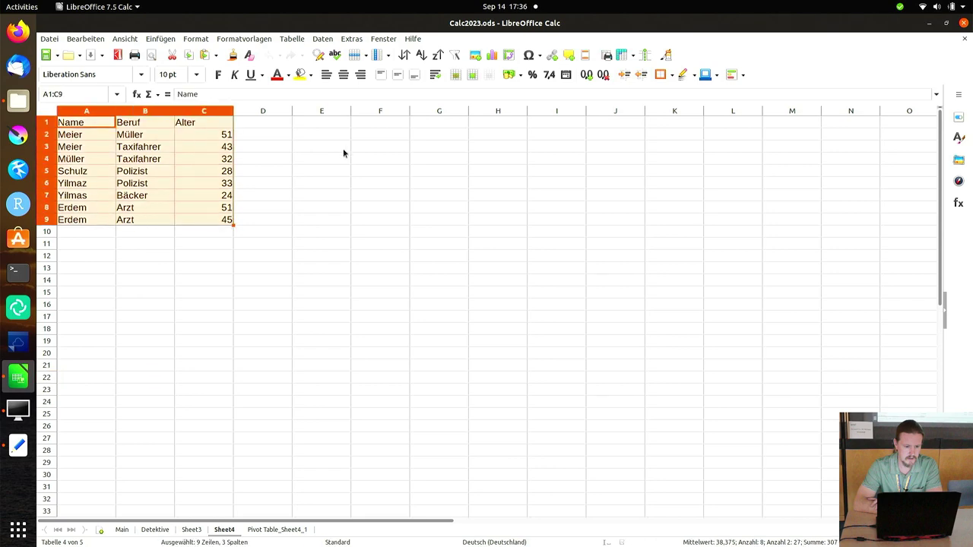
click(405, 56)
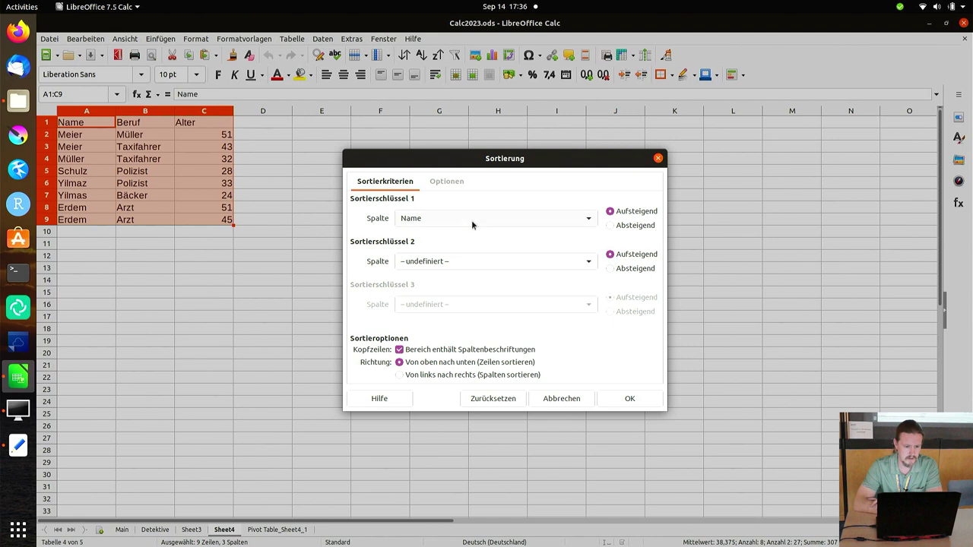
click(472, 225)
click(472, 223)
click(611, 226)
click(625, 398)
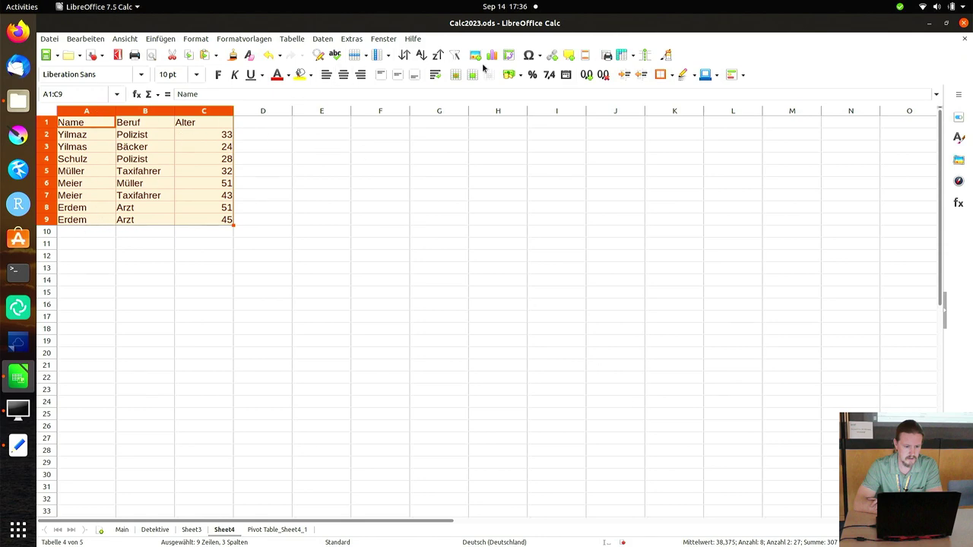
- Re-sort the table by Name ascending, Erdem to Yilmaz, and reopen the sort settings
click(408, 57)
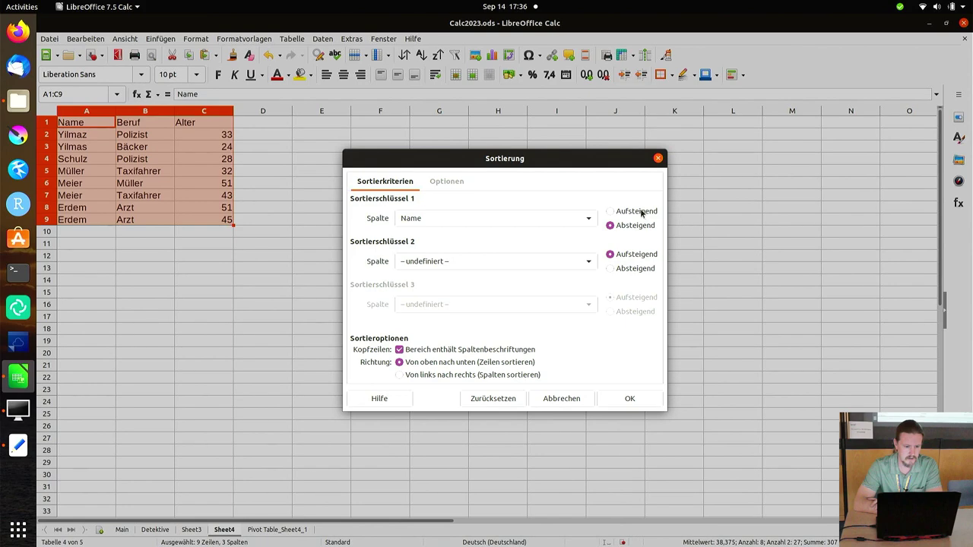
click(640, 211)
click(624, 396)
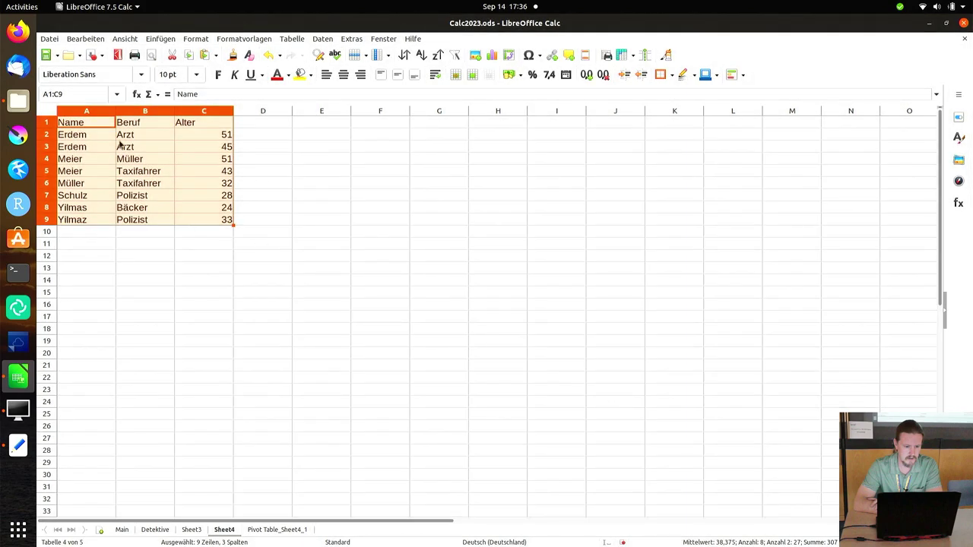
click(404, 54)
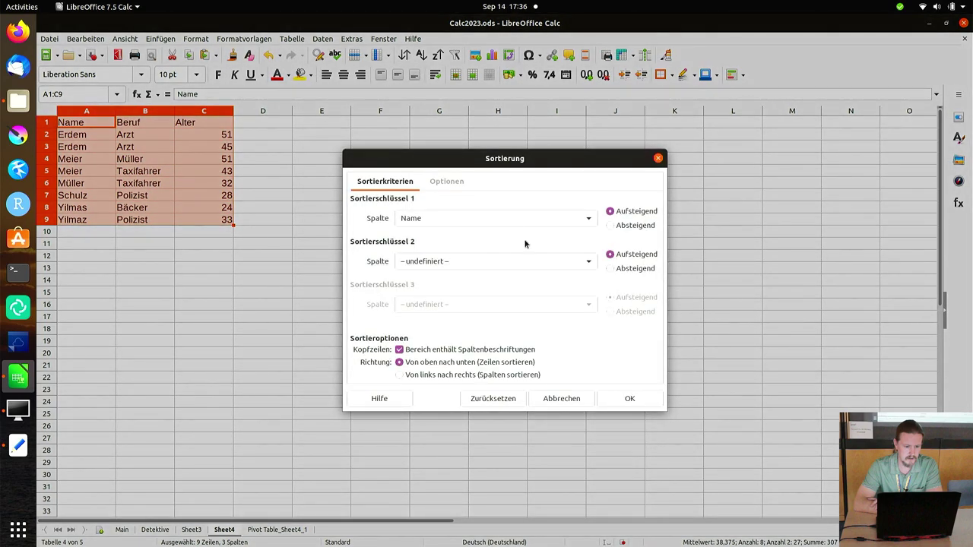
- Add Alter ascending as sort key 2 and apply the Name-then-Alter sort
click(570, 268)
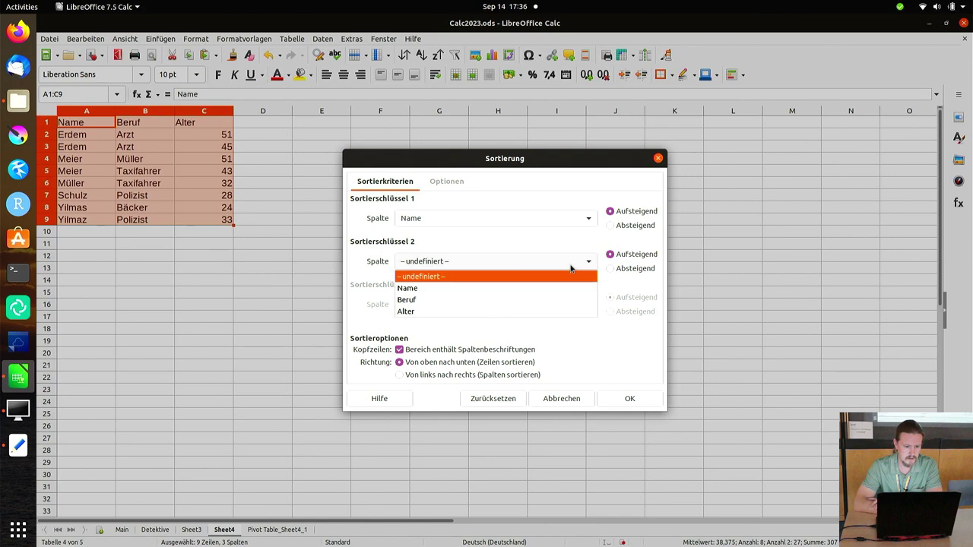
click(511, 310)
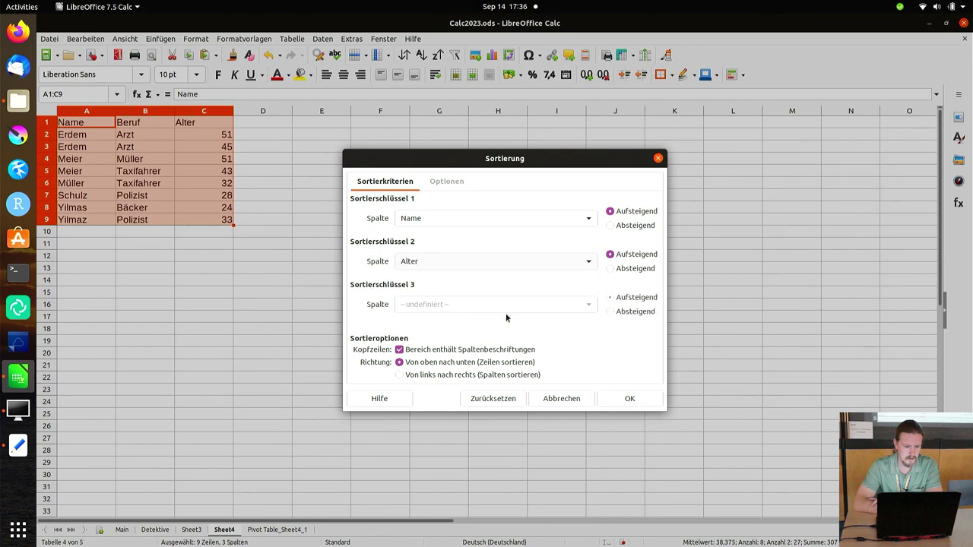
click(629, 400)
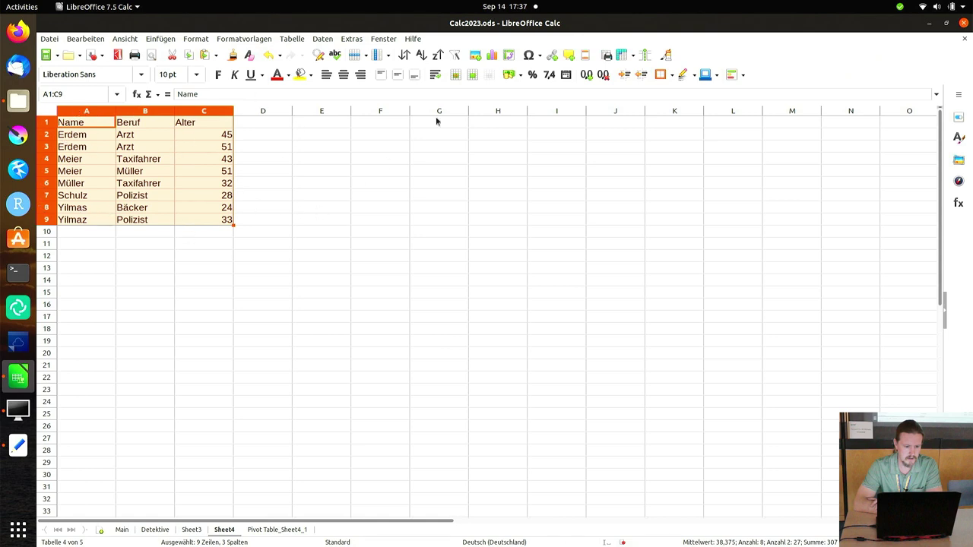
- Turn on AutoFilter for the header row and filter Beruf to show only Arzt
click(457, 57)
click(253, 125)
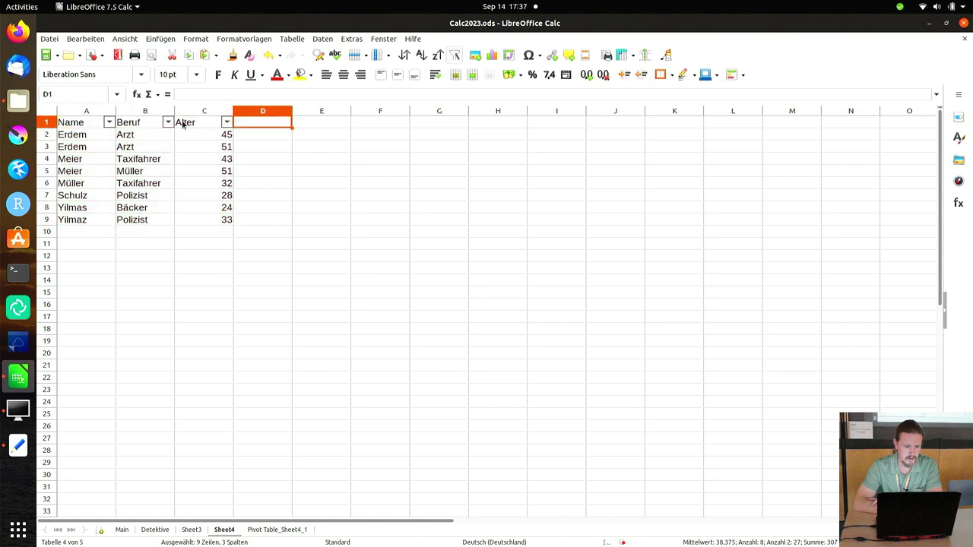
click(109, 123)
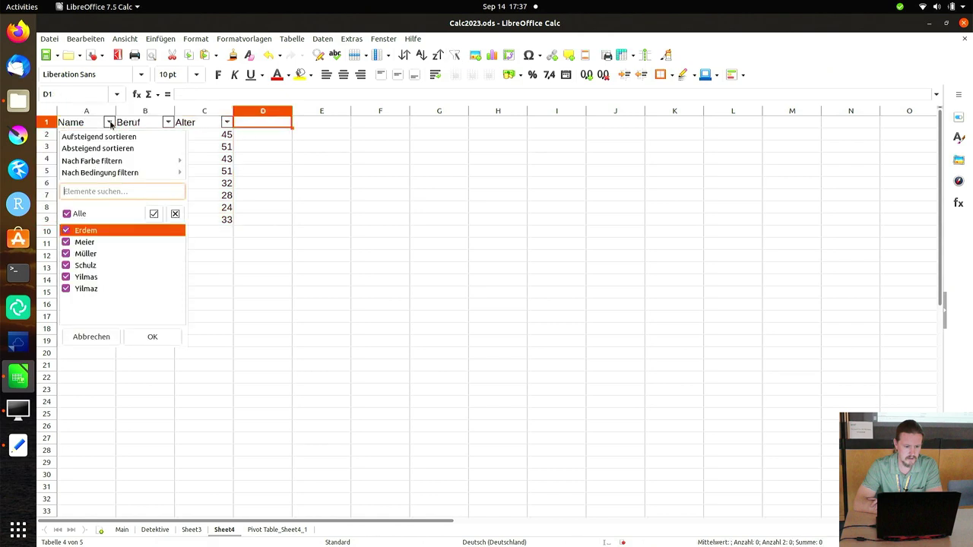
click(110, 122)
click(168, 122)
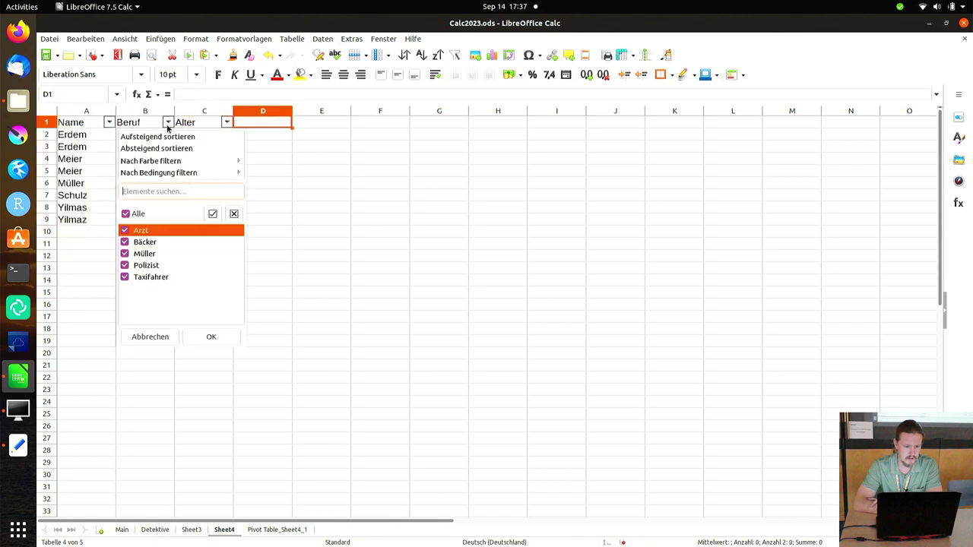
click(126, 214)
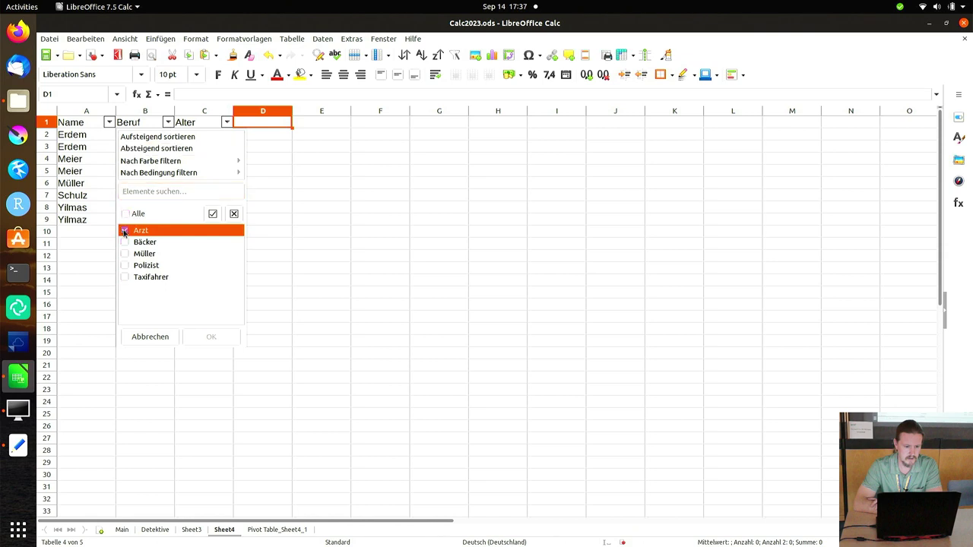
click(125, 232)
click(211, 337)
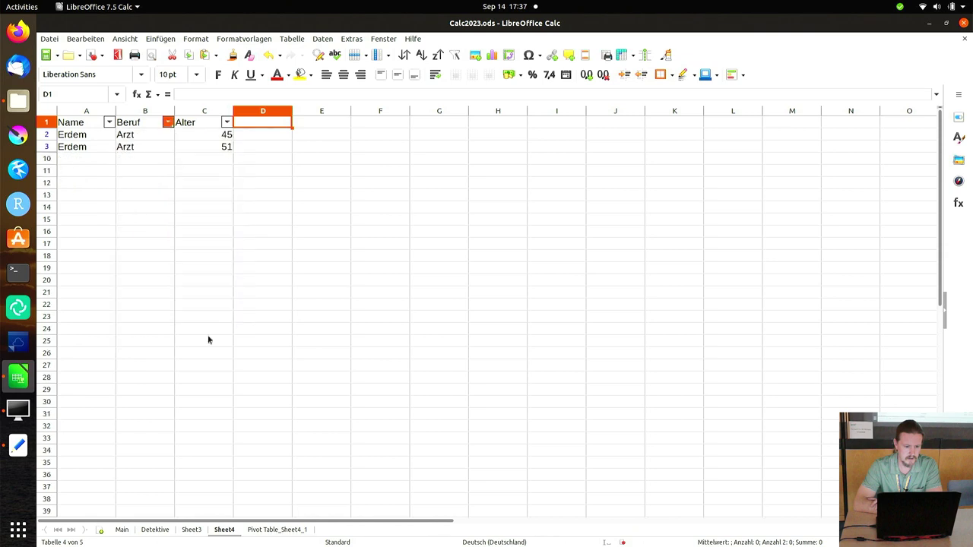
- Invert the Beruf filter to hide Arzt rows, then go to the Main sheet
click(168, 123)
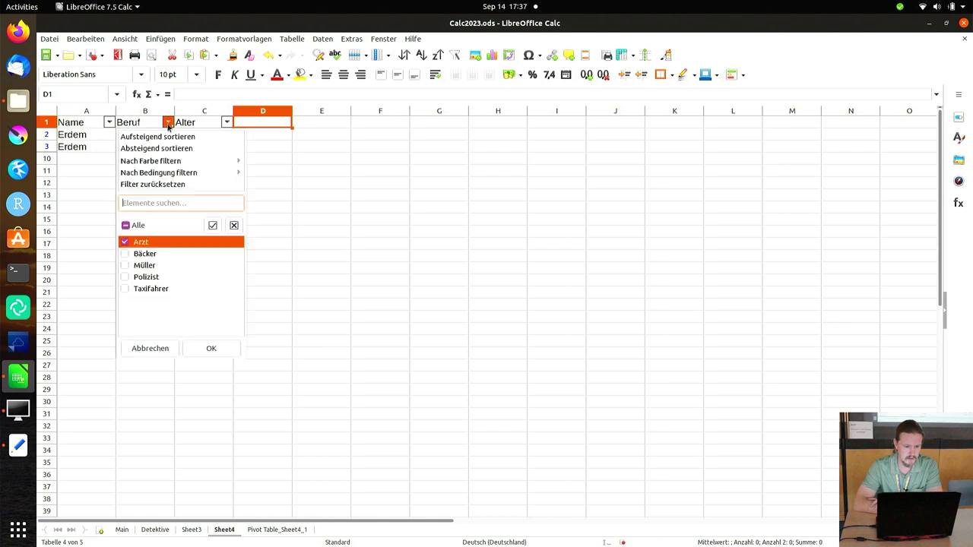
click(126, 226)
click(125, 243)
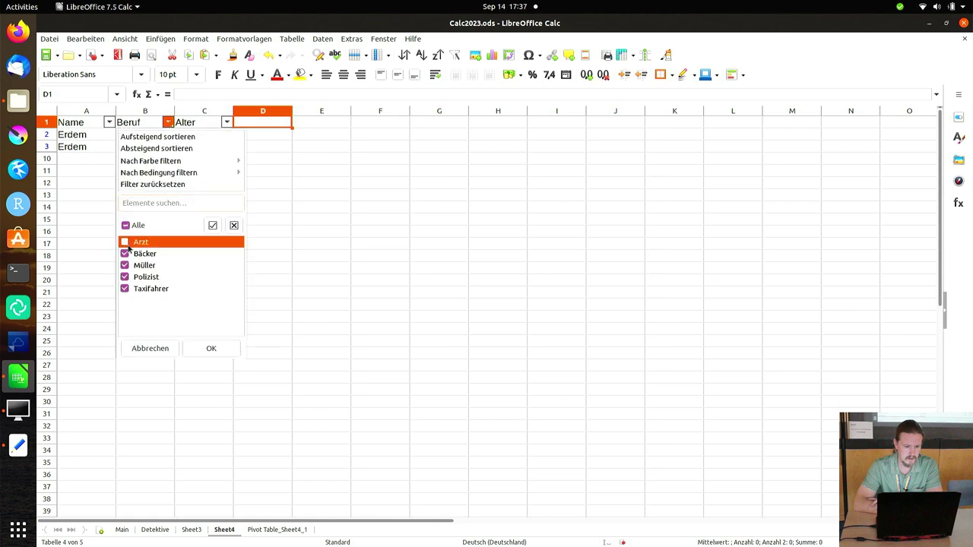
click(219, 354)
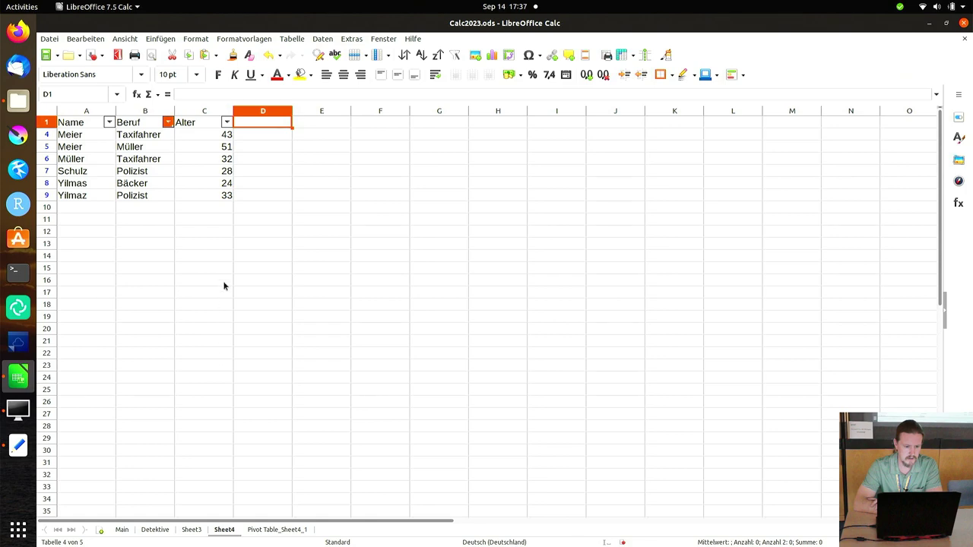
key(alt+Tab)
key(alt+Tab)
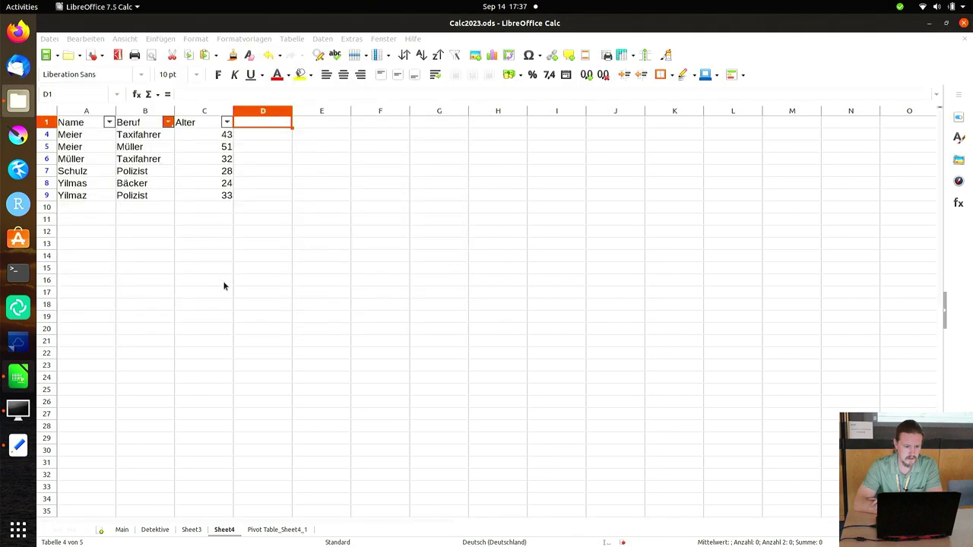
click(122, 529)
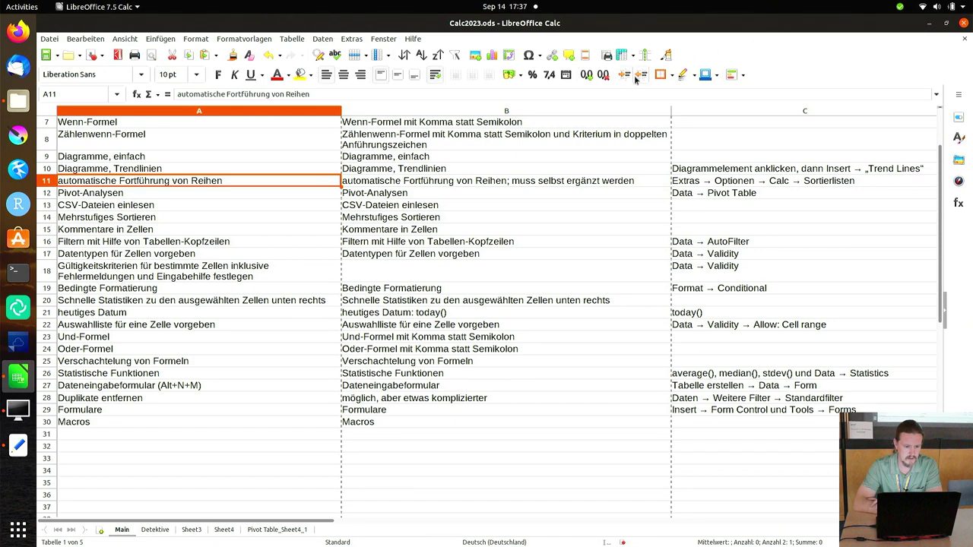
- On Sheet4, re-tick Arzt in the Beruf filter so all eight rows show
click(219, 531)
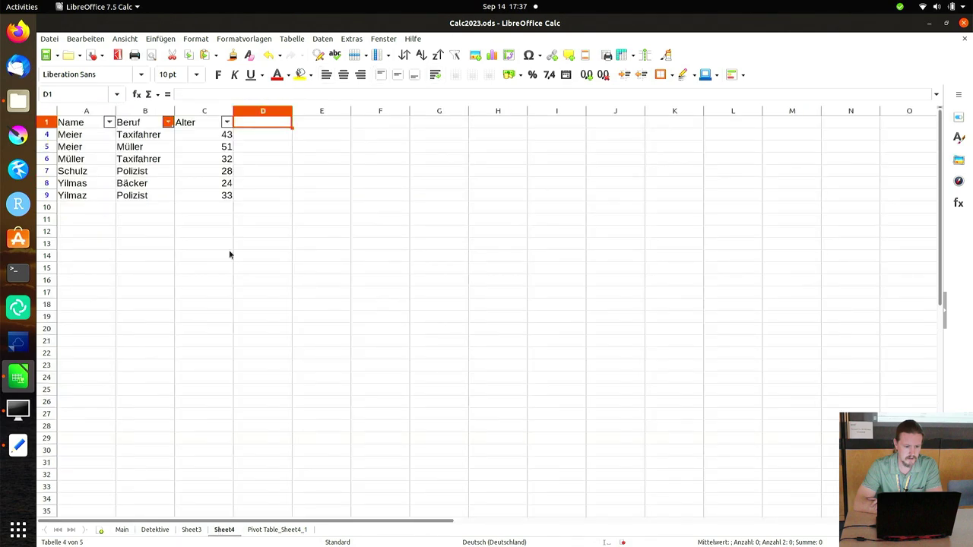
click(168, 122)
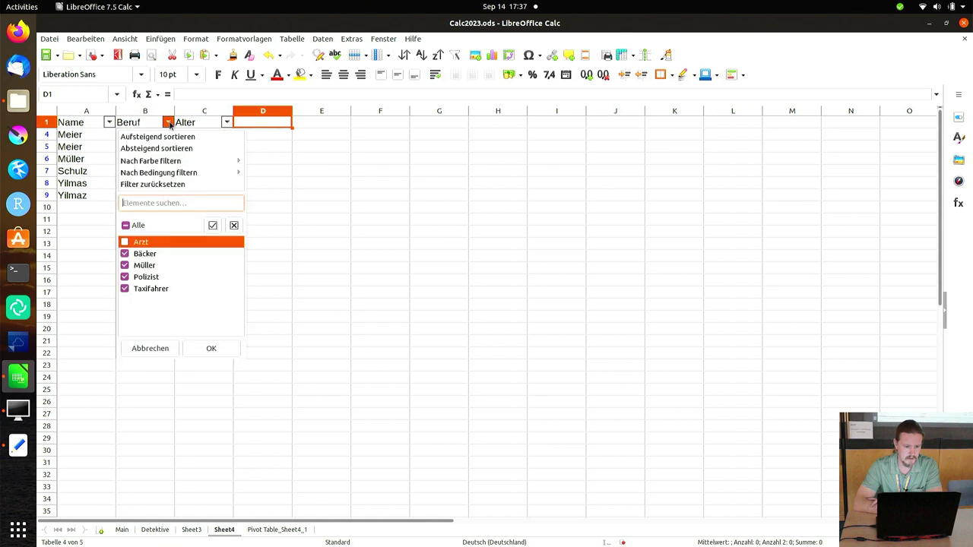
click(124, 242)
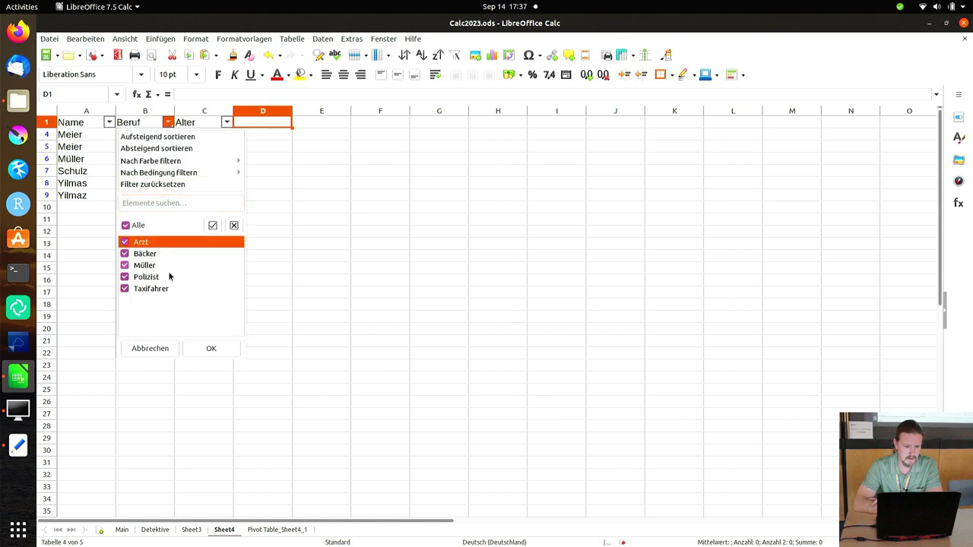
click(205, 348)
- Select the names in column A and professions in column B, then clear the selection
click(131, 281)
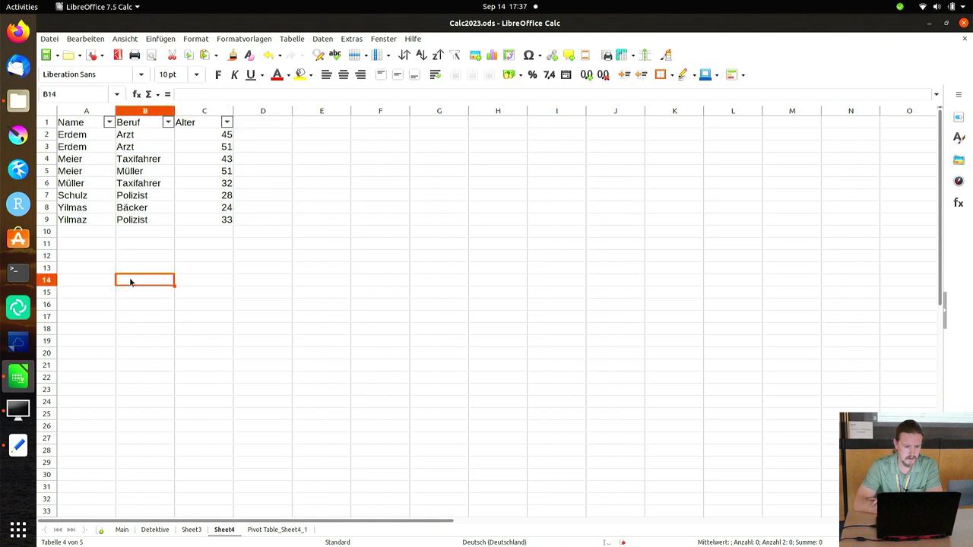
drag(84, 136, 81, 220)
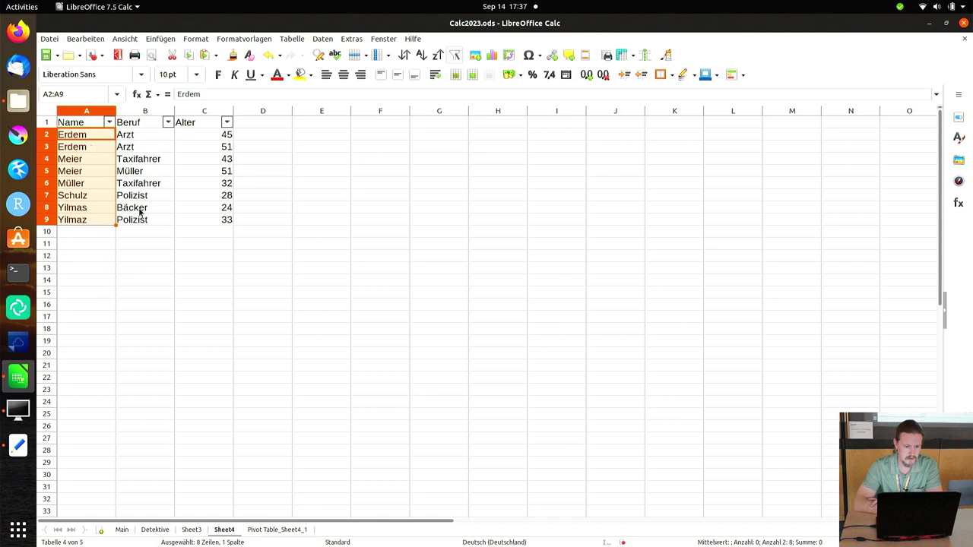
drag(151, 134, 153, 221)
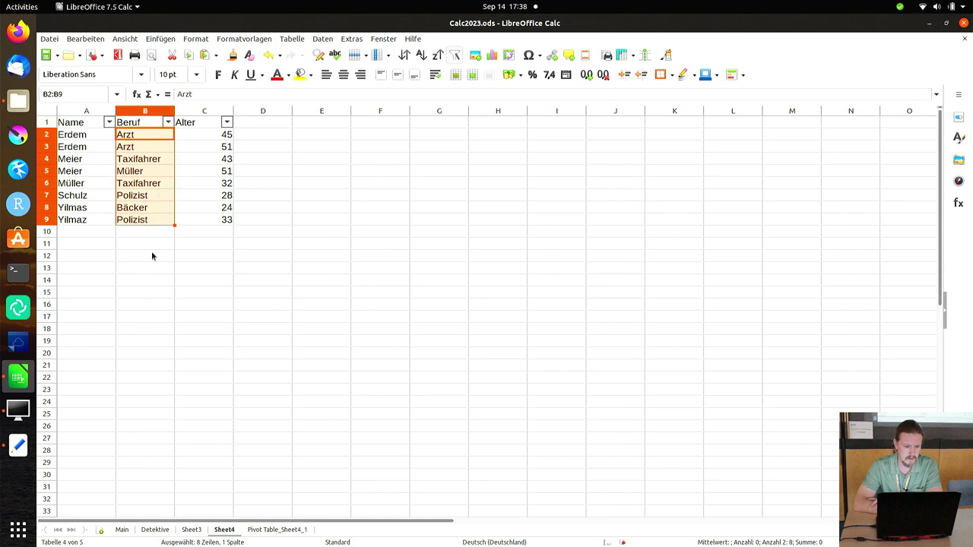
click(137, 249)
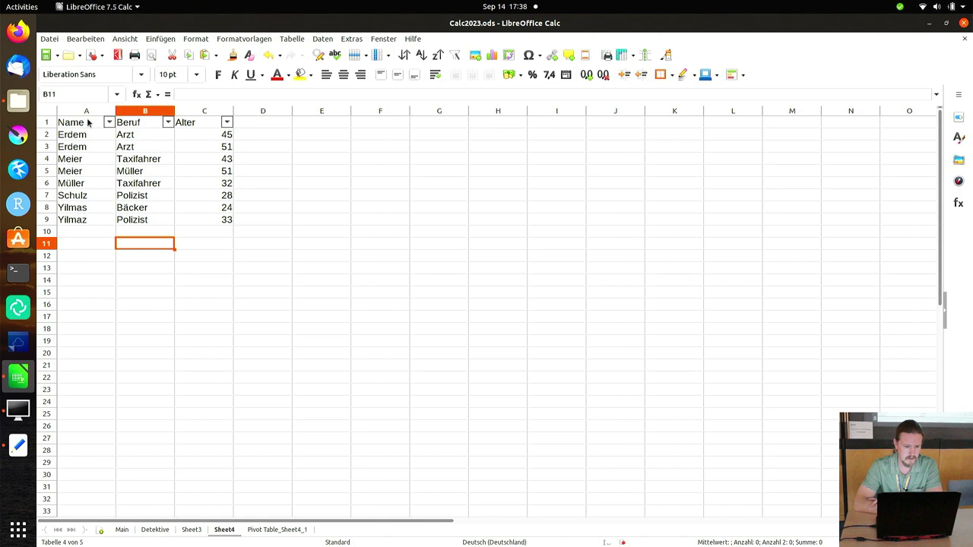
- Select the names in column A, A1:A9
drag(88, 121, 203, 222)
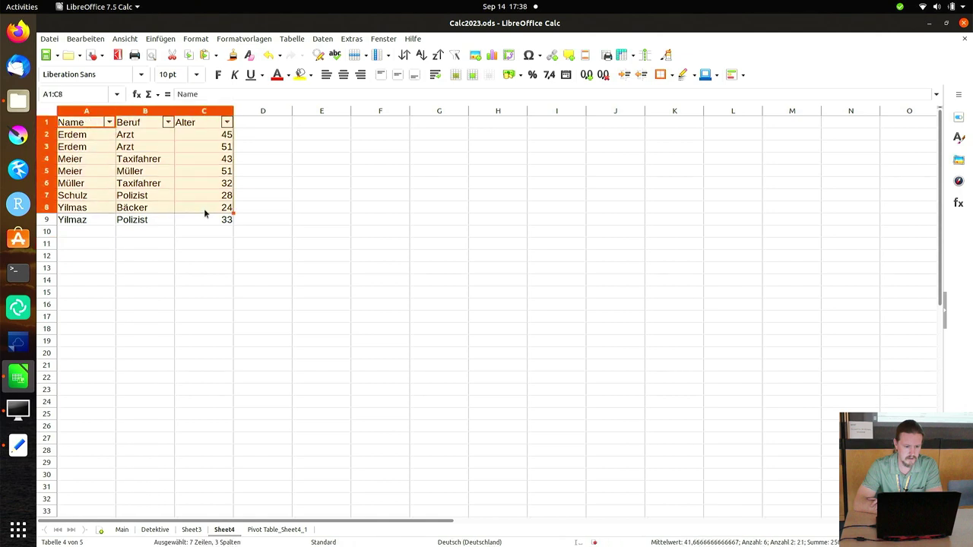
click(320, 38)
click(266, 166)
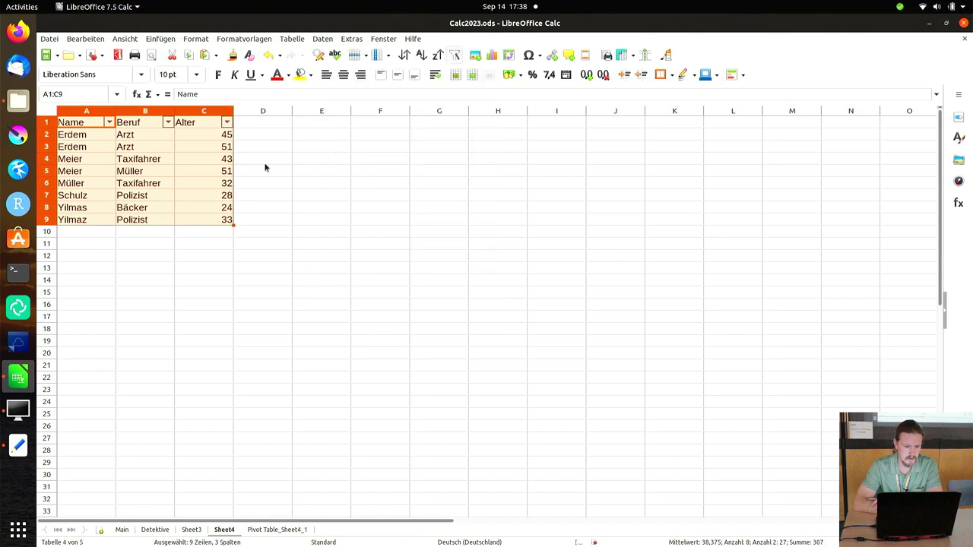
click(265, 166)
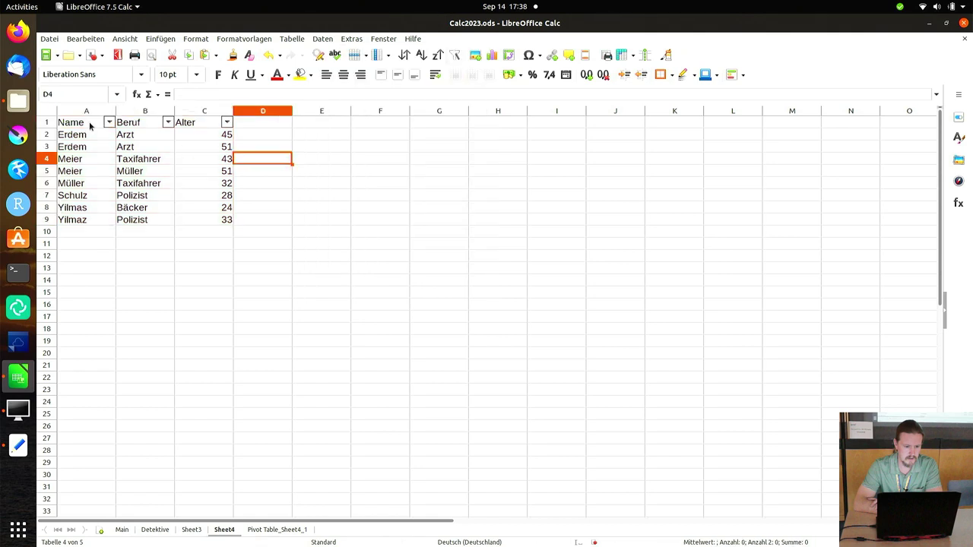
drag(90, 126, 86, 218)
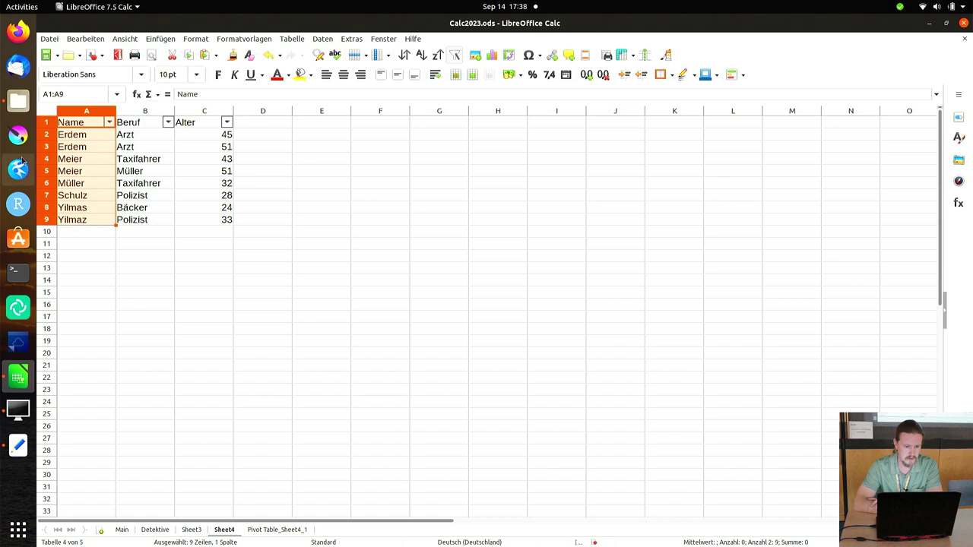
- Apply a Standardfilter on column A with value 'Nicht leer' and Keine Duplikate ticked
click(353, 38)
mouse_move(330, 42)
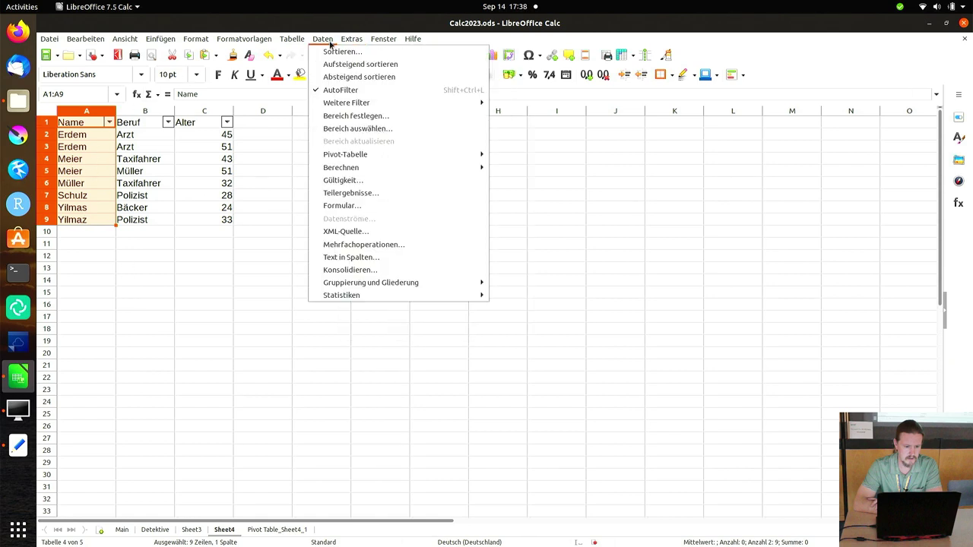
mouse_move(375, 102)
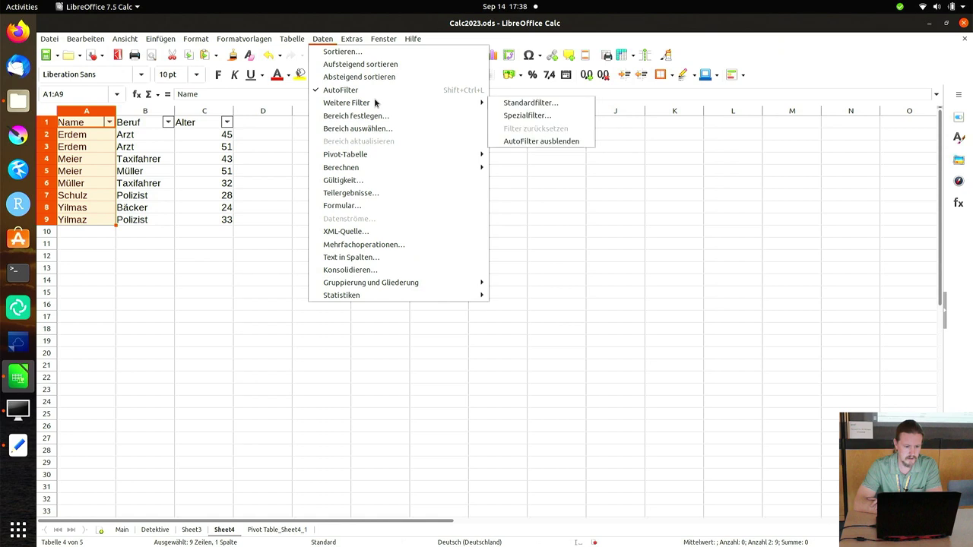
click(505, 107)
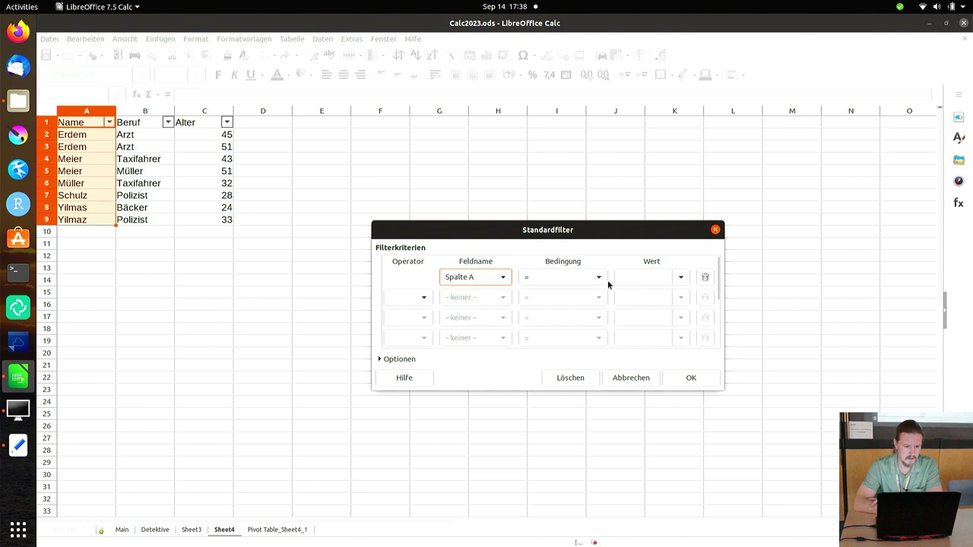
click(681, 277)
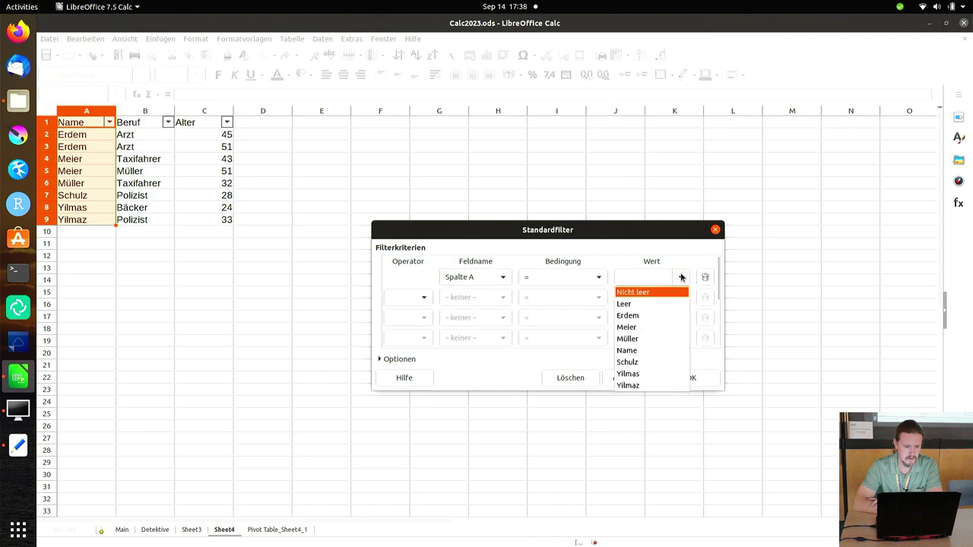
click(645, 294)
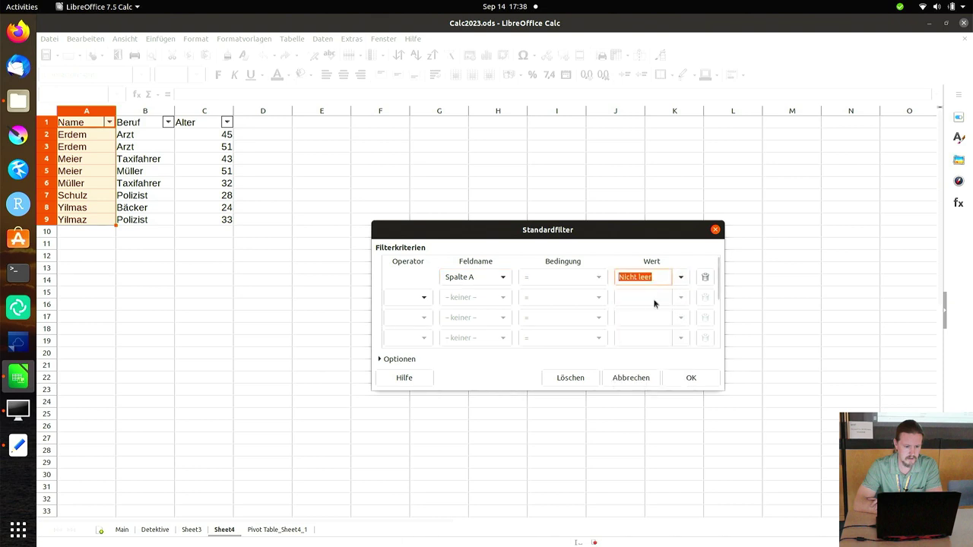
click(412, 360)
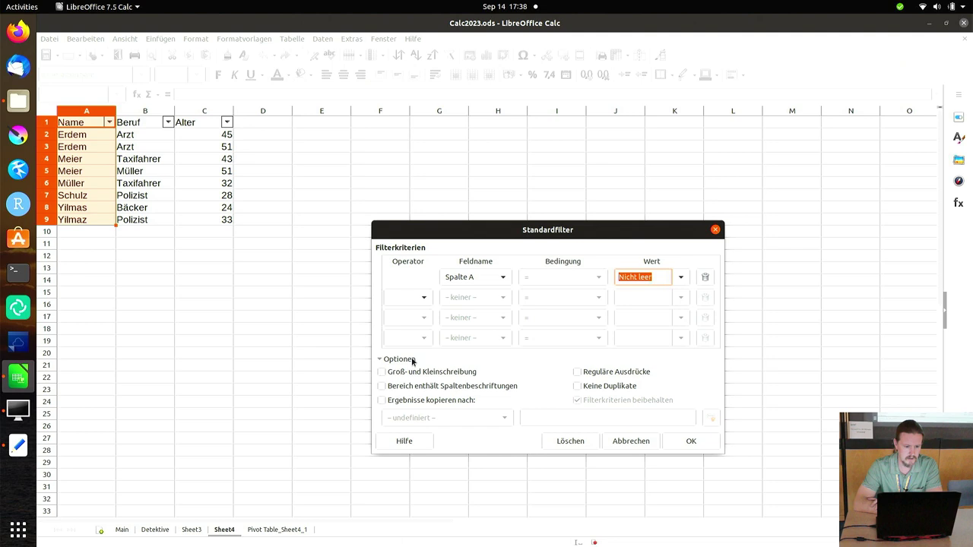
click(576, 389)
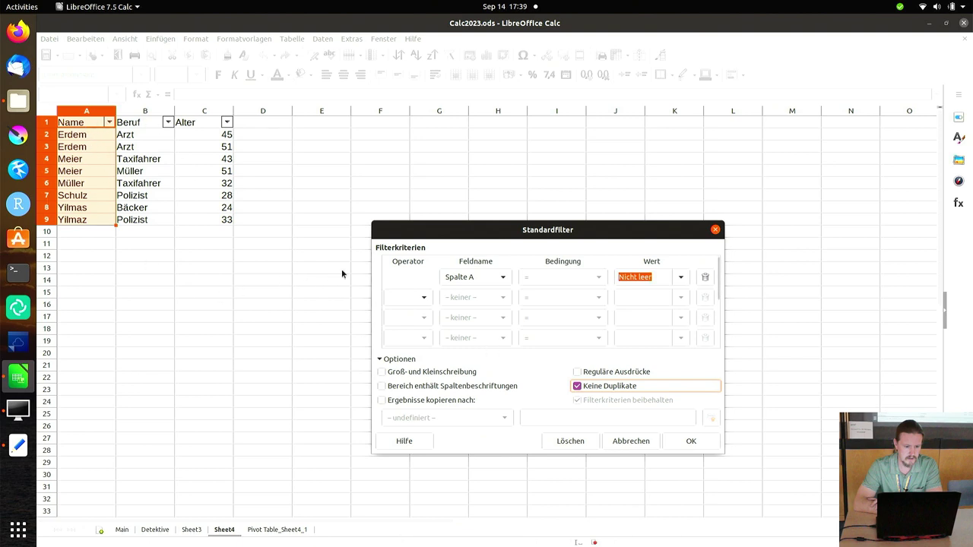
click(686, 442)
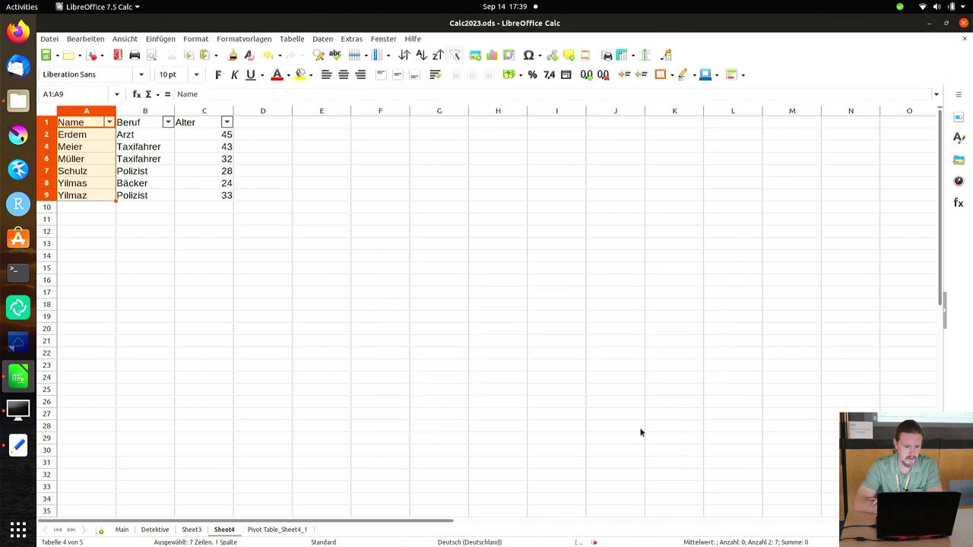
click(156, 282)
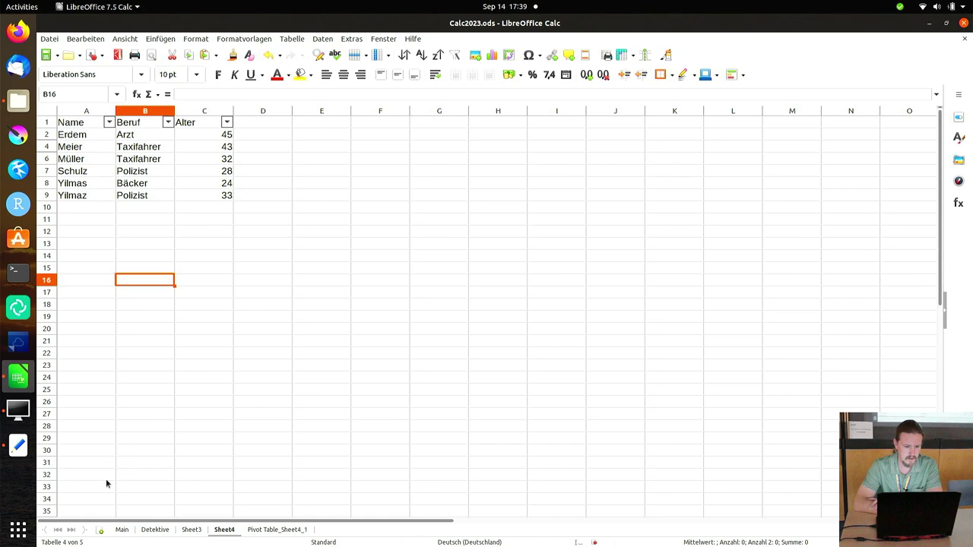
click(123, 531)
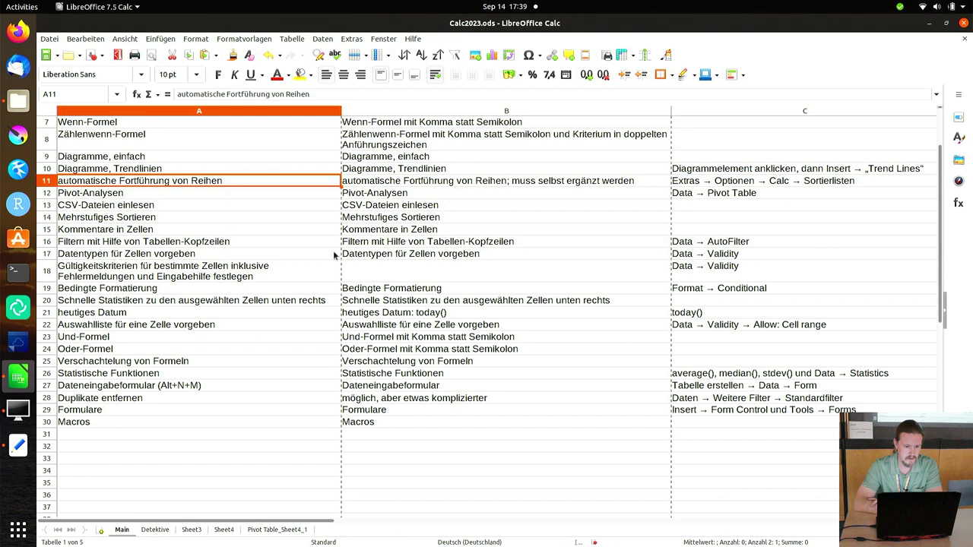
click(221, 530)
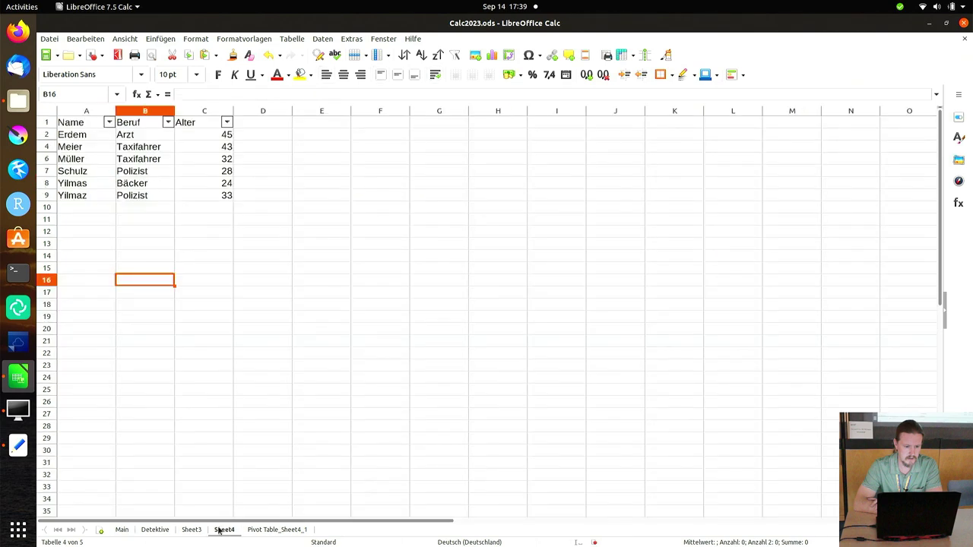
click(222, 112)
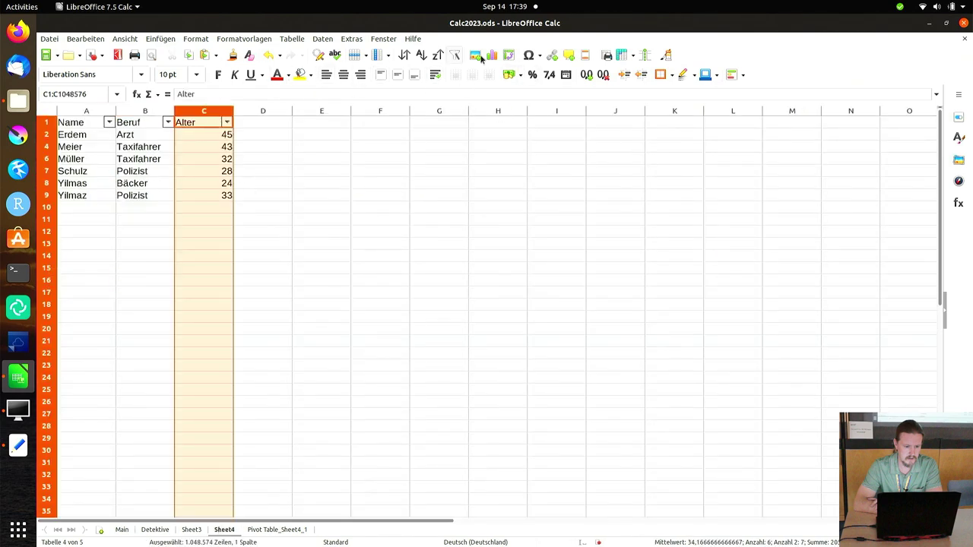
- Format column C's Alter values as '€ Standard' currency with two decimal places
click(328, 42)
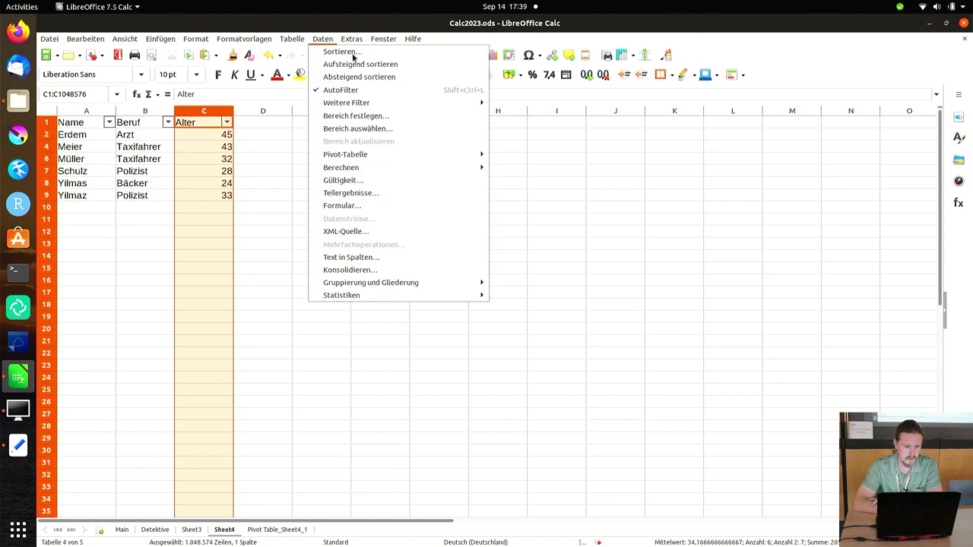
click(293, 188)
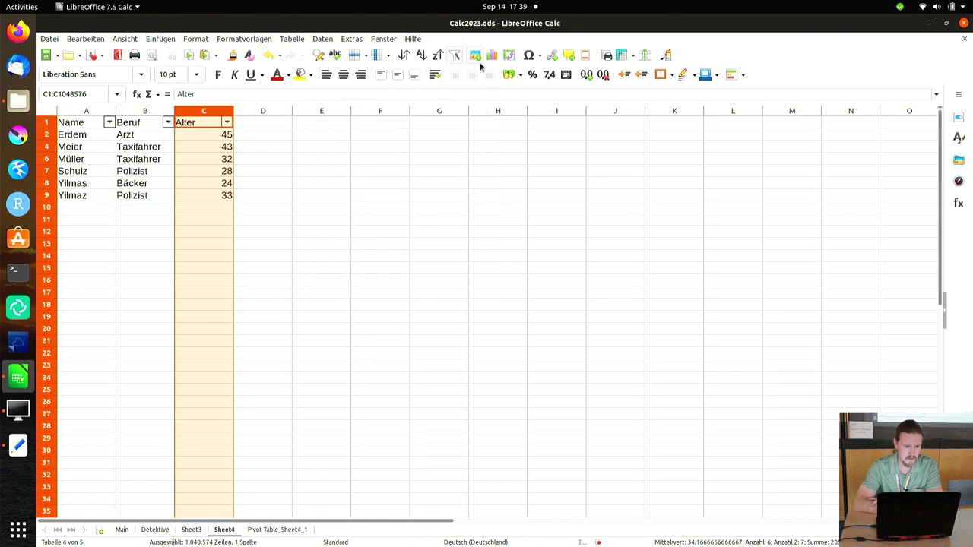
click(549, 79)
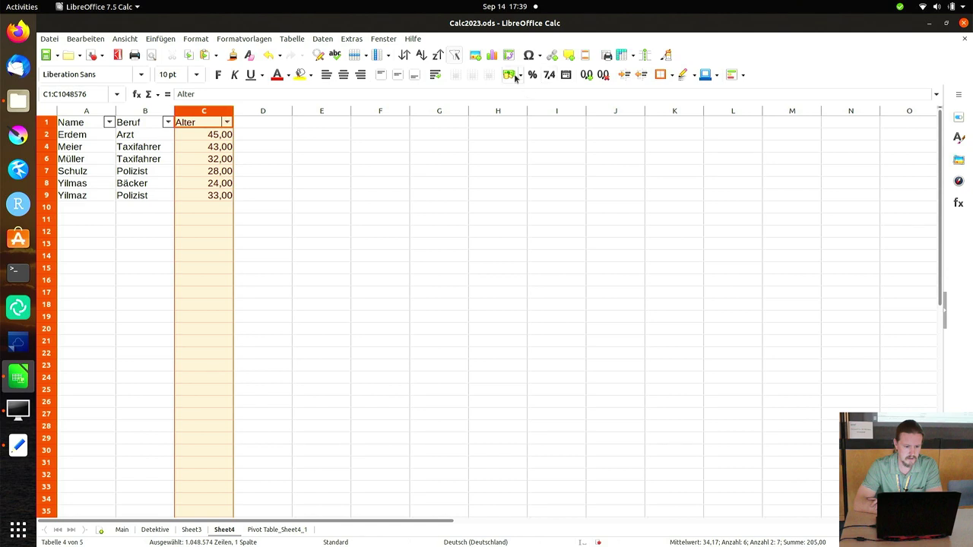
click(521, 76)
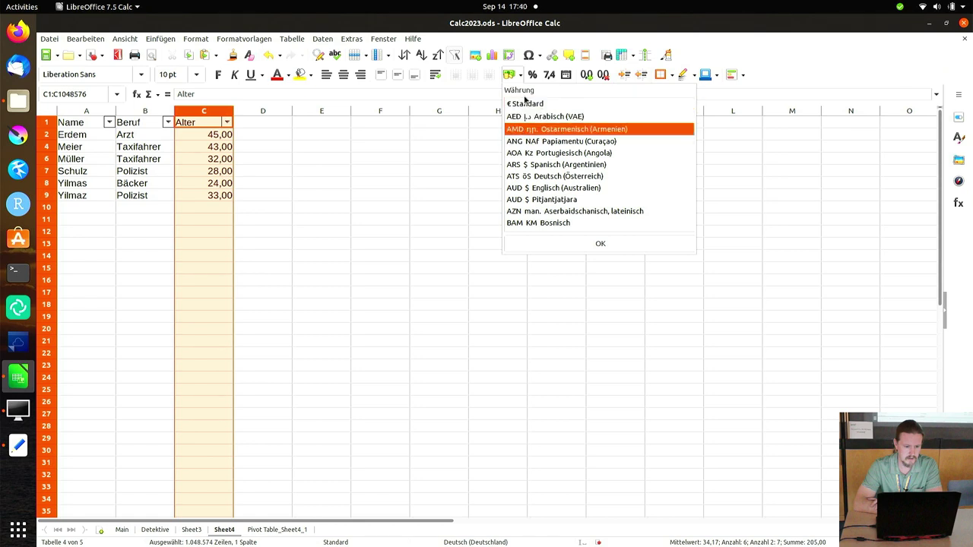
click(524, 104)
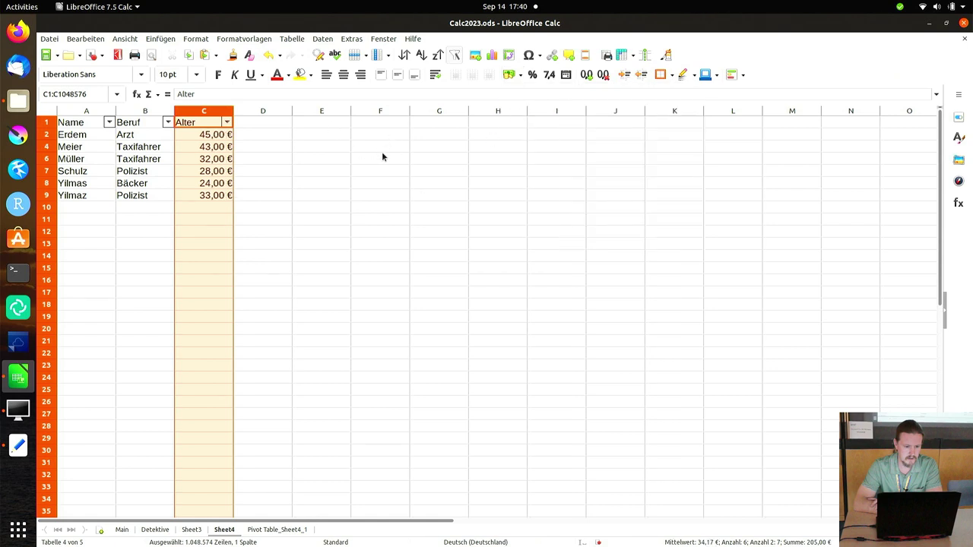
- Give cell E2 a light-grey background from the Hintergrundfarbe palette
click(324, 39)
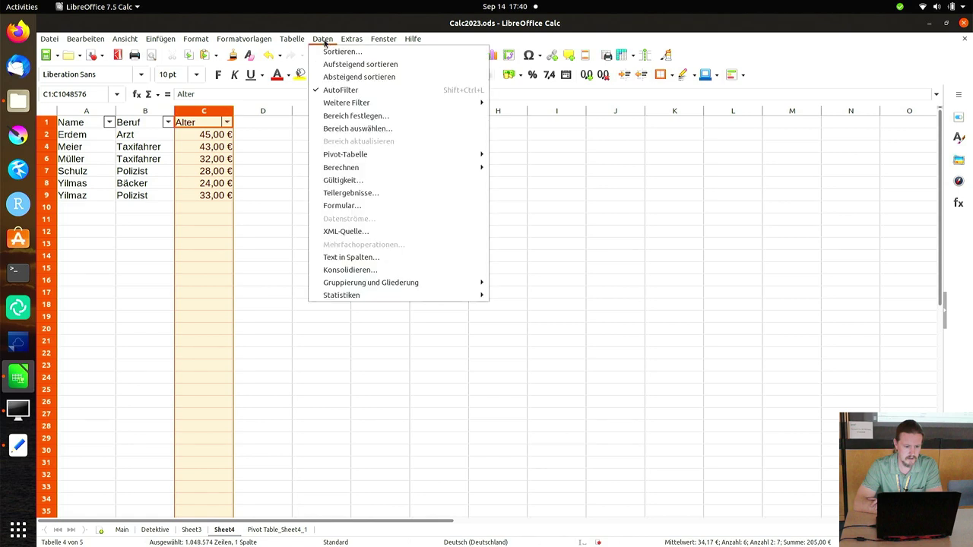
click(274, 133)
click(308, 137)
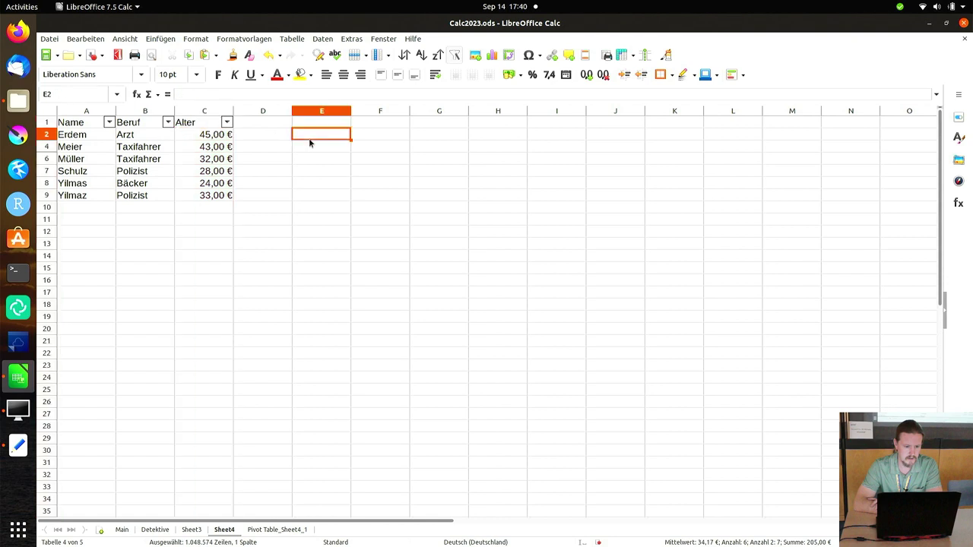
click(303, 75)
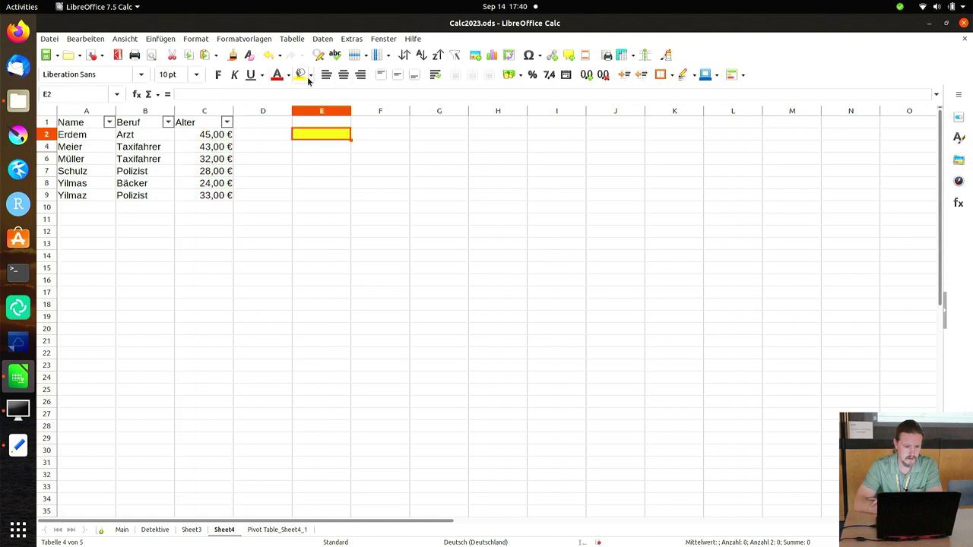
click(310, 75)
click(375, 135)
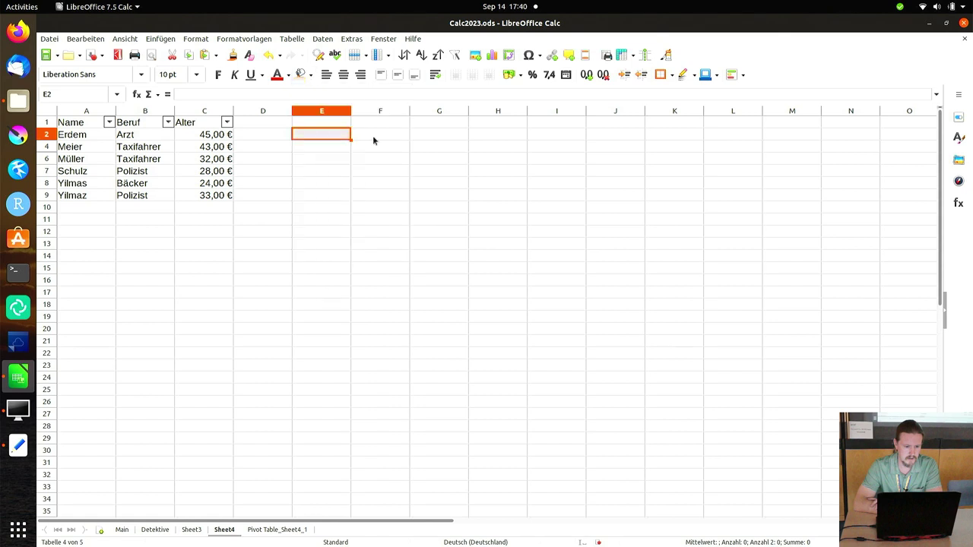
click(354, 172)
click(337, 136)
- Open the Gültigkeit dialog for E2, then cancel it
click(320, 40)
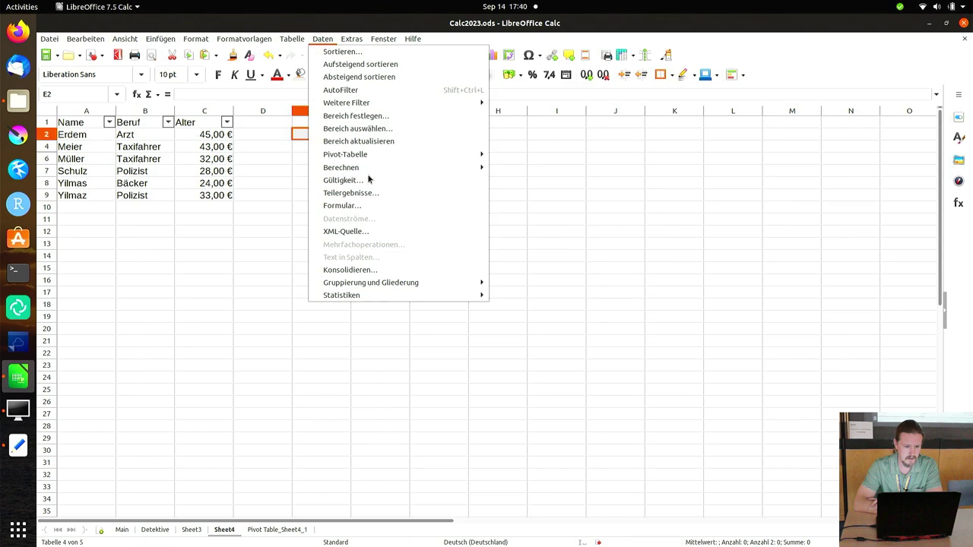
click(342, 180)
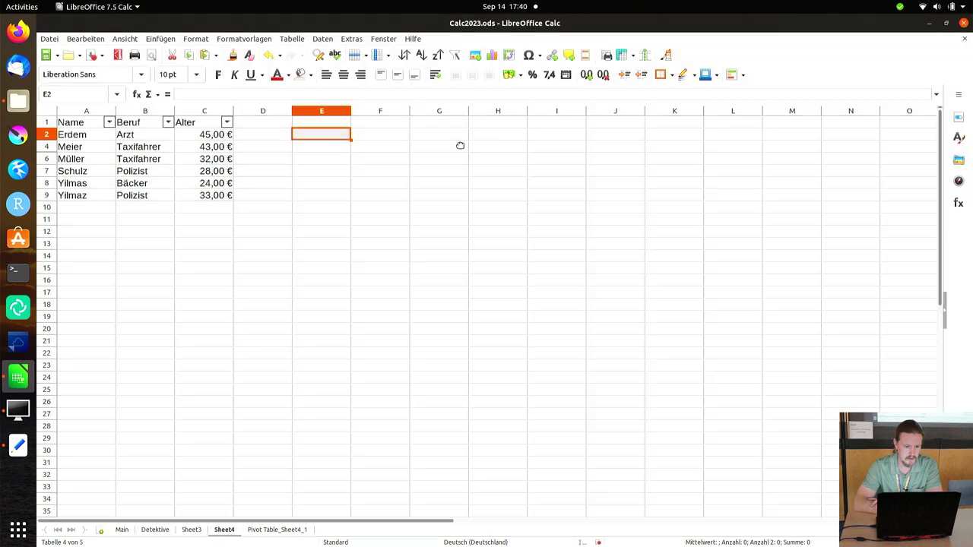
key(super+d)
drag(499, 31, 457, 98)
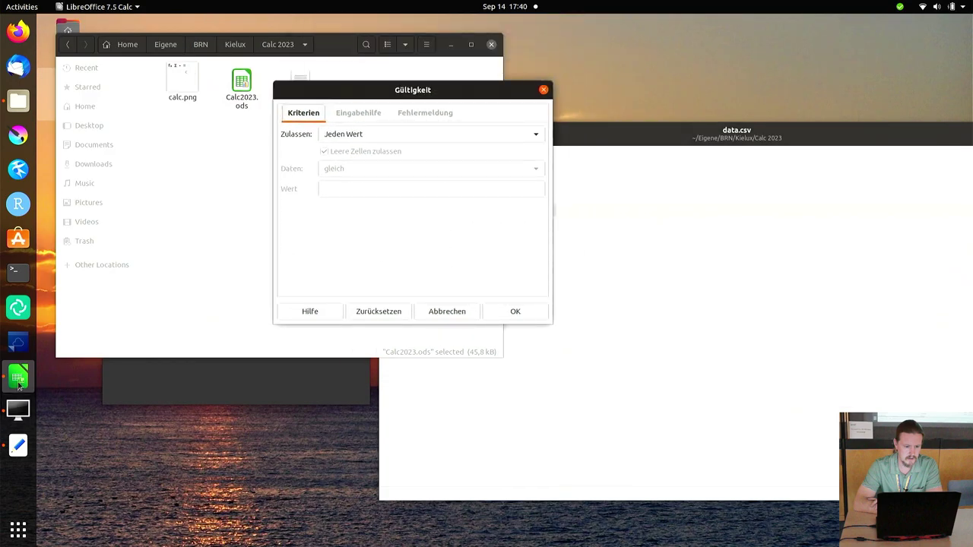
click(434, 311)
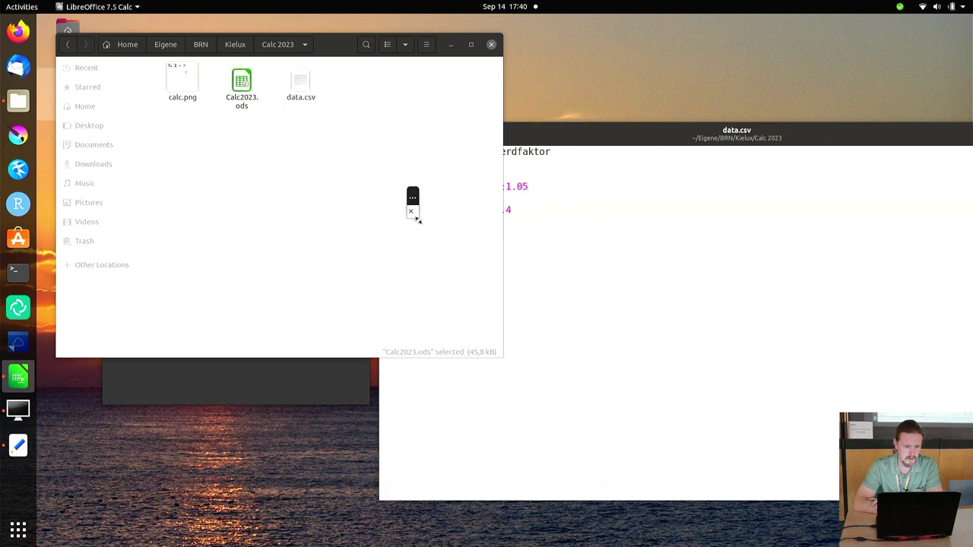
- Restore the shrunken Calc window to fill the screen
drag(417, 220, 745, 358)
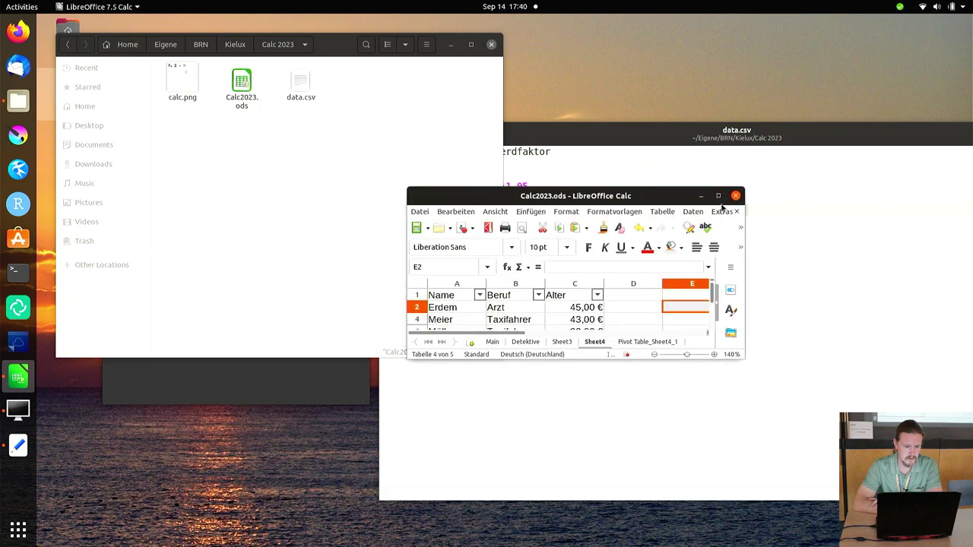
click(718, 196)
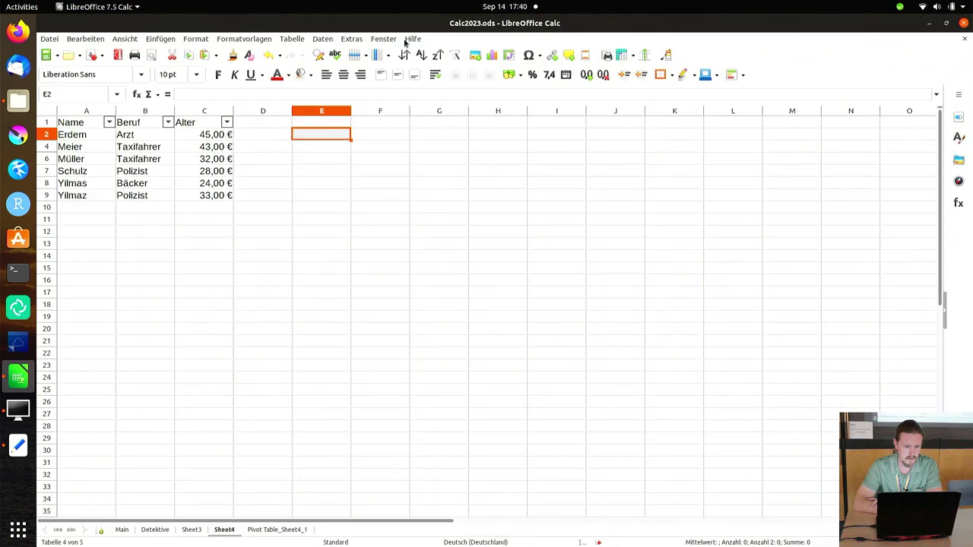
click(346, 42)
mouse_move(327, 39)
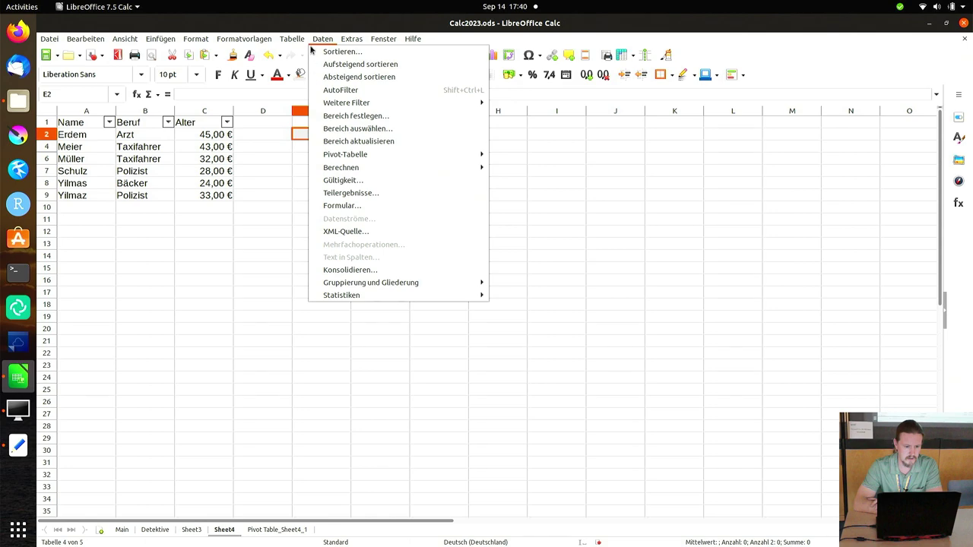
- Set E2's validity to Zulassen 'Liste' with entries dies, das and jenes
click(342, 180)
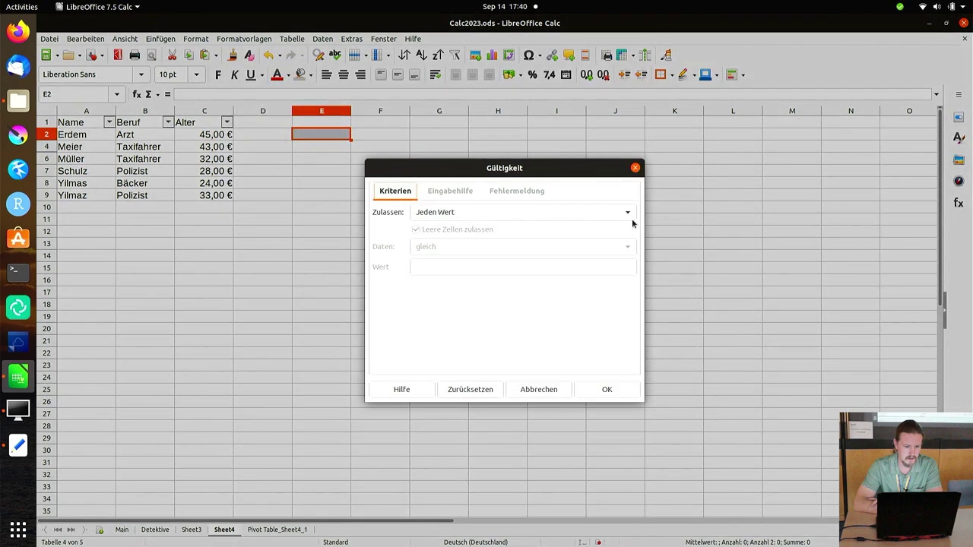
click(622, 213)
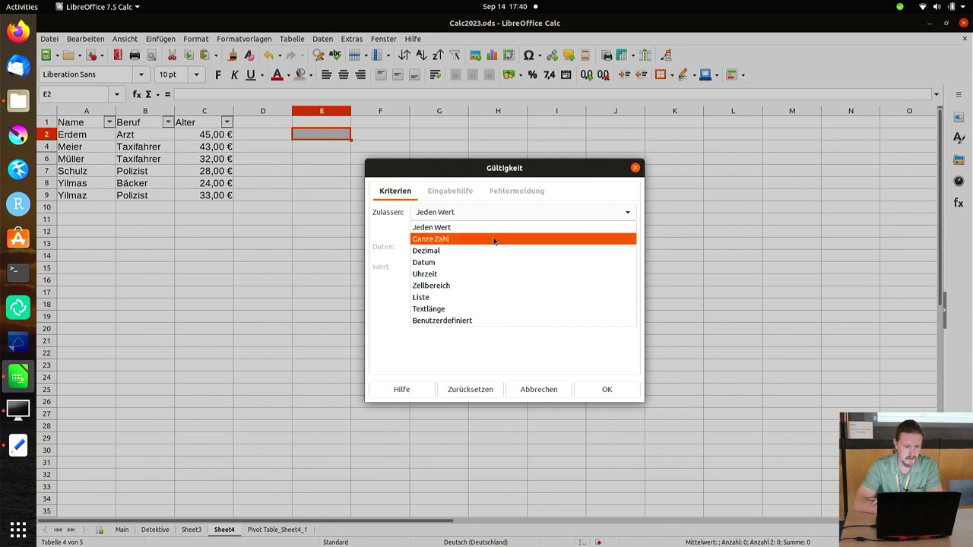
click(456, 320)
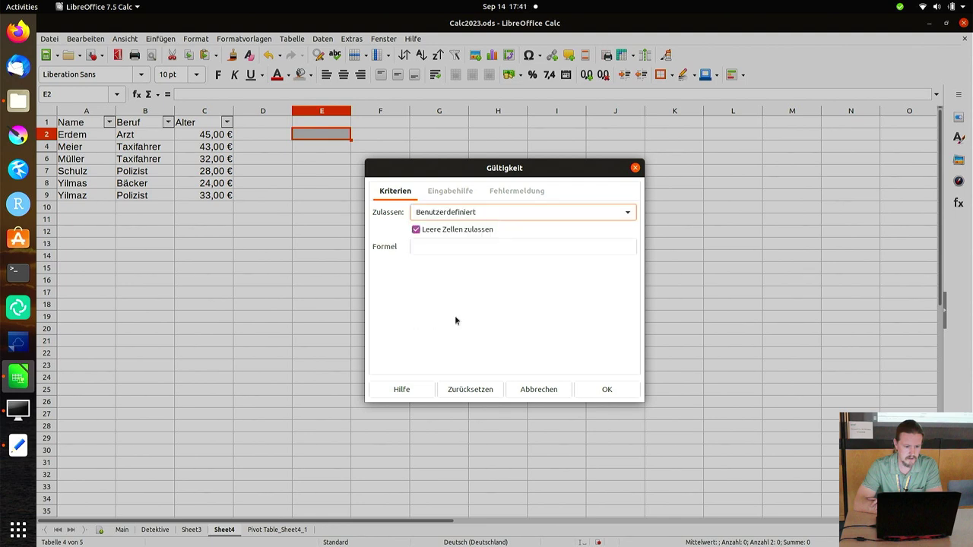
click(457, 192)
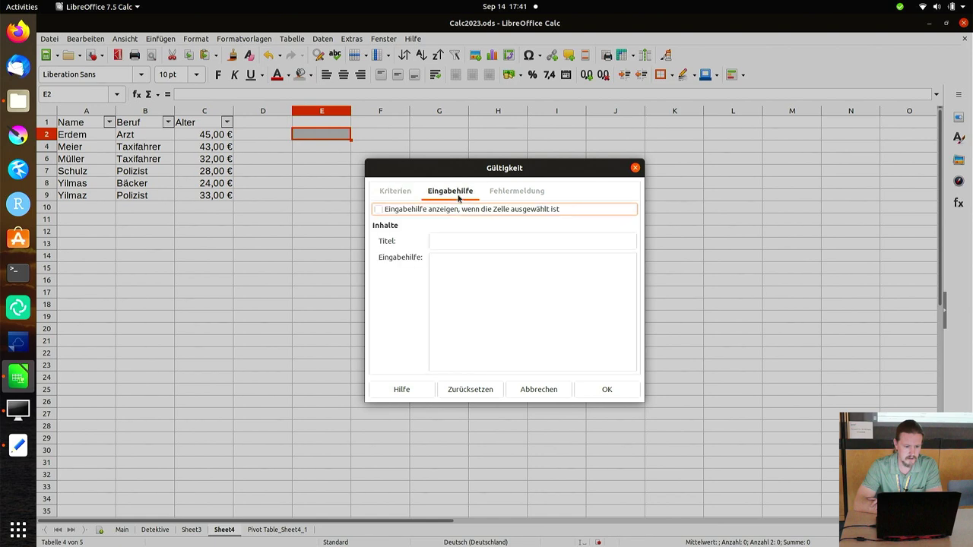
click(401, 191)
click(457, 243)
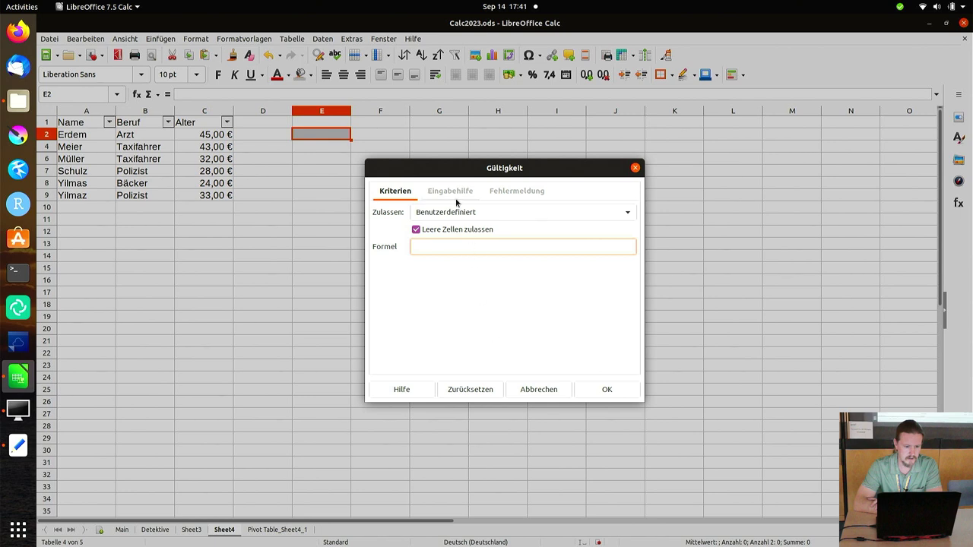
click(486, 213)
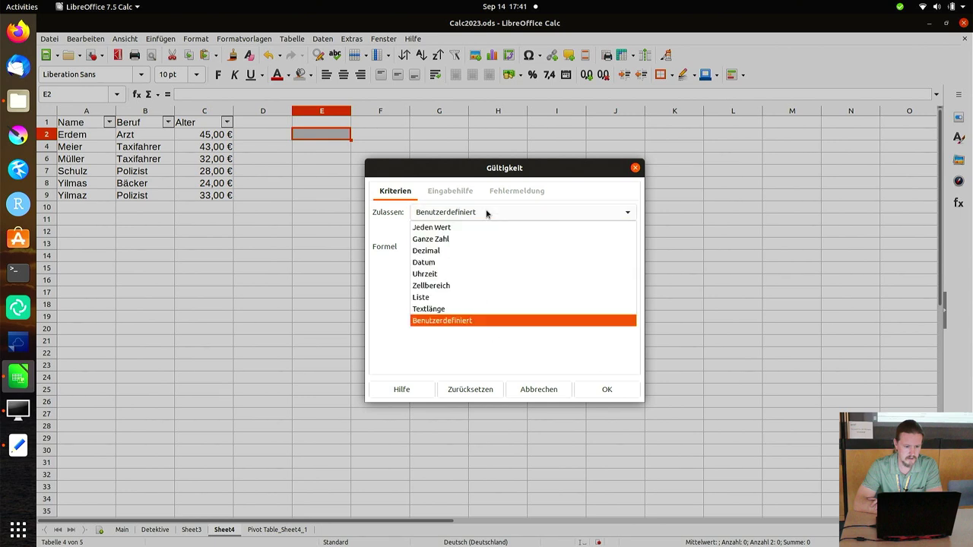
click(448, 297)
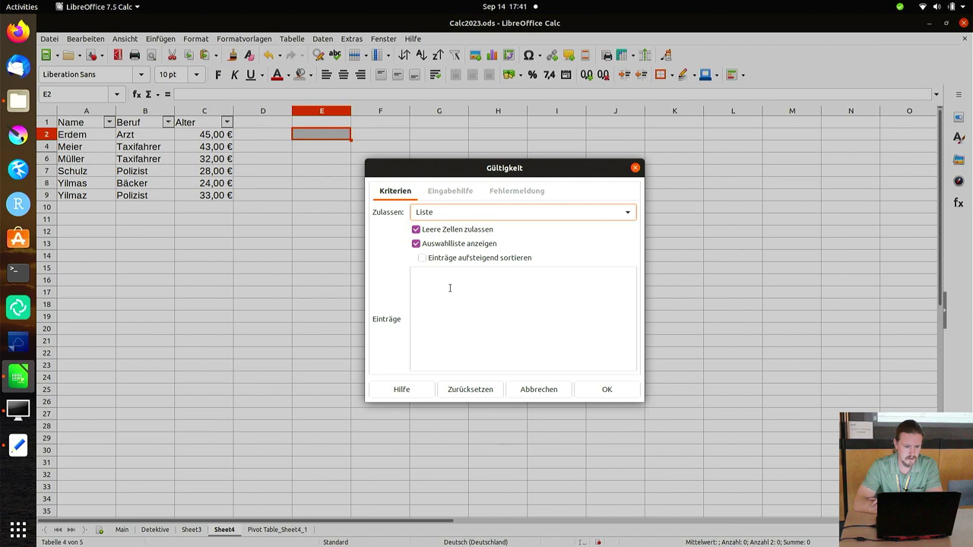
click(449, 287)
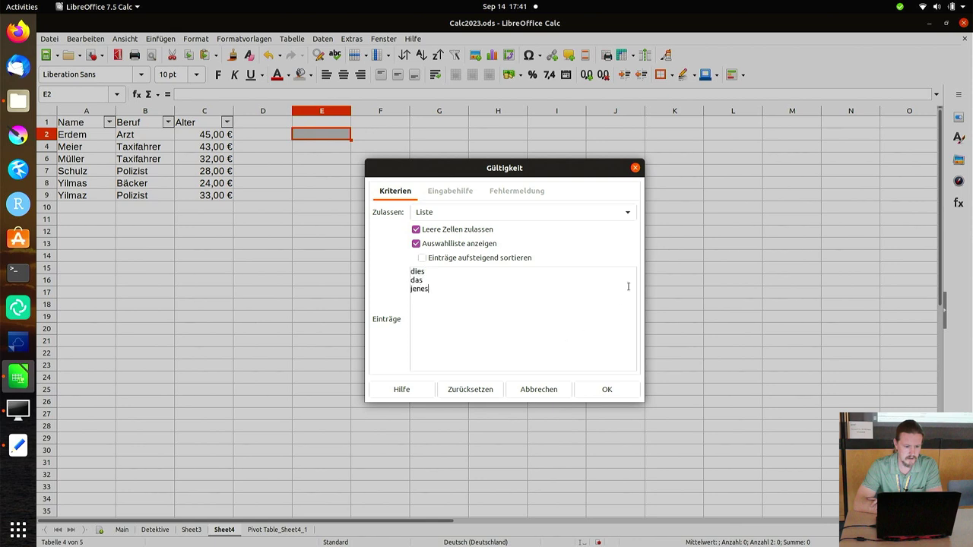
click(598, 390)
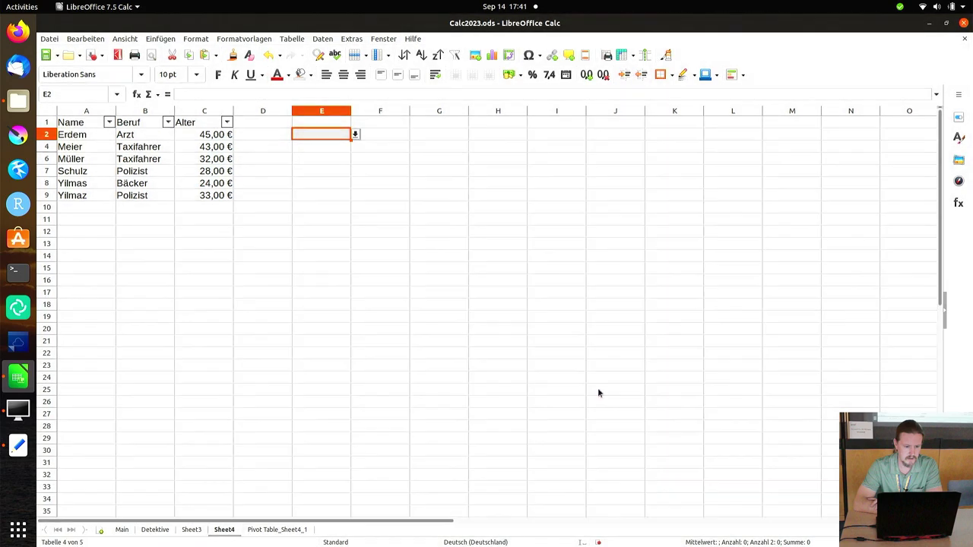
- Test E2 by picking das and entering invalid 'dieses', then clear E2
click(355, 135)
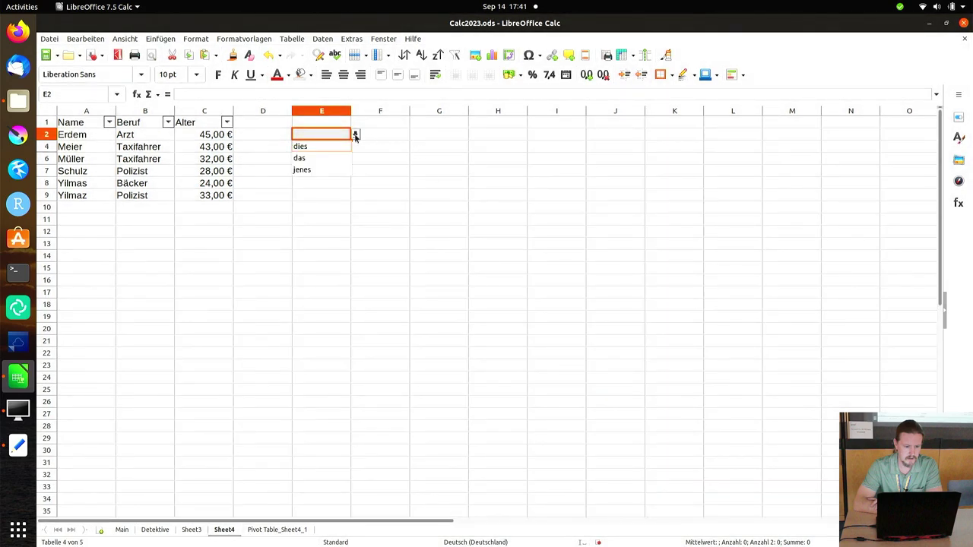
click(323, 161)
click(319, 173)
click(329, 136)
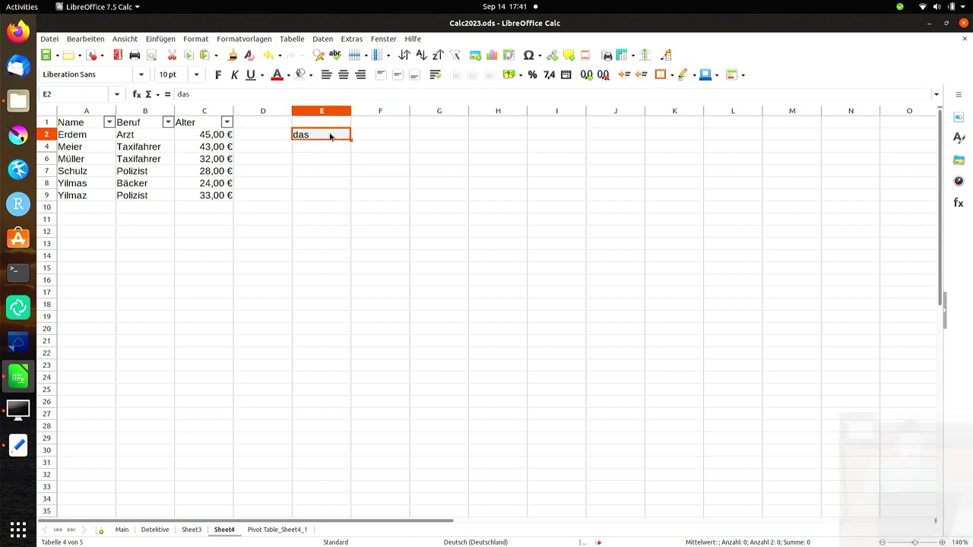
text(dies)
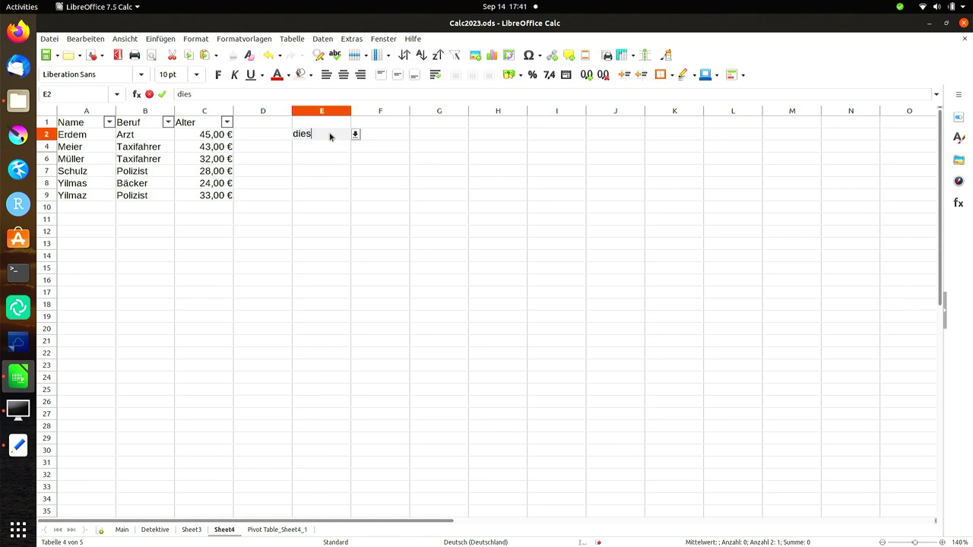
text(es)
key(Return)
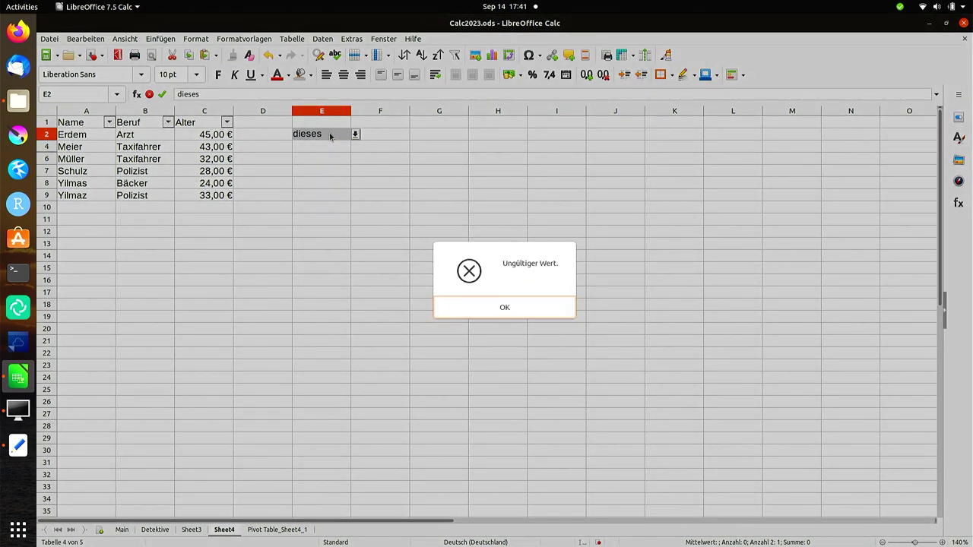
click(497, 307)
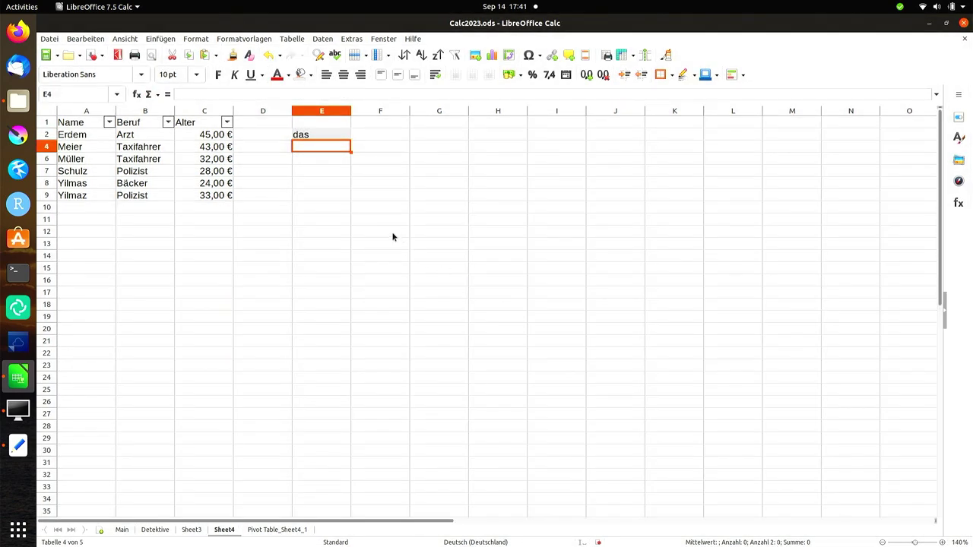
key(Up)
key(Delete)
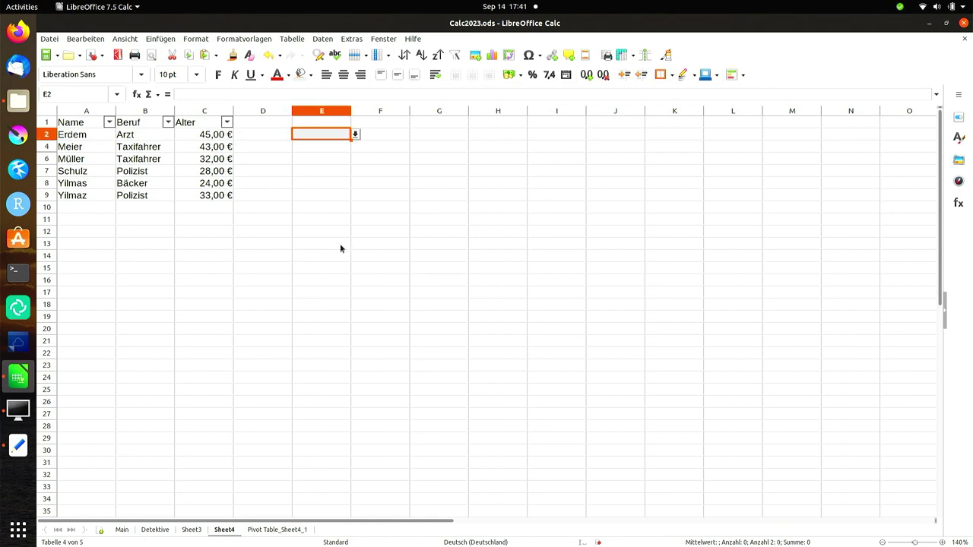
click(121, 530)
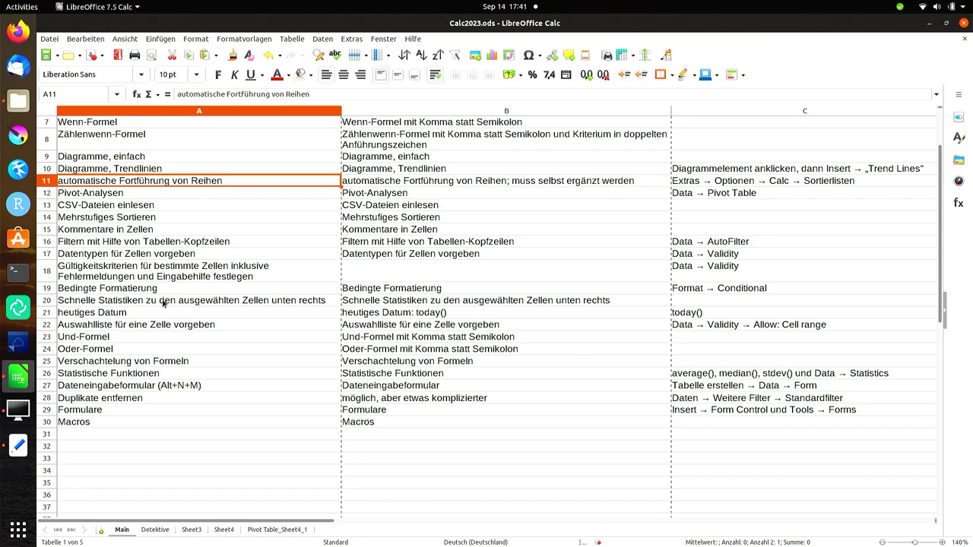
- Select the quick statistics topic in Main row 20, then open the Detektive sheet
click(163, 303)
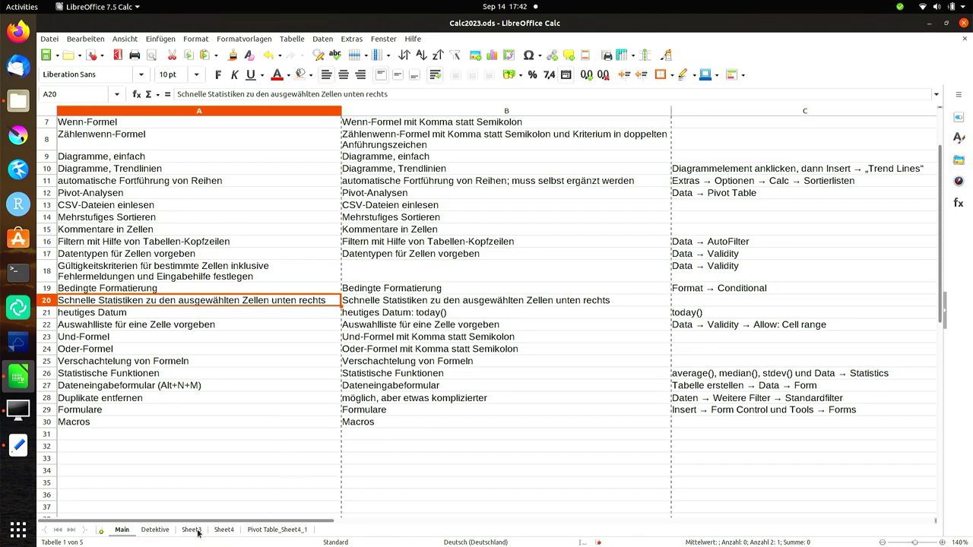
click(161, 531)
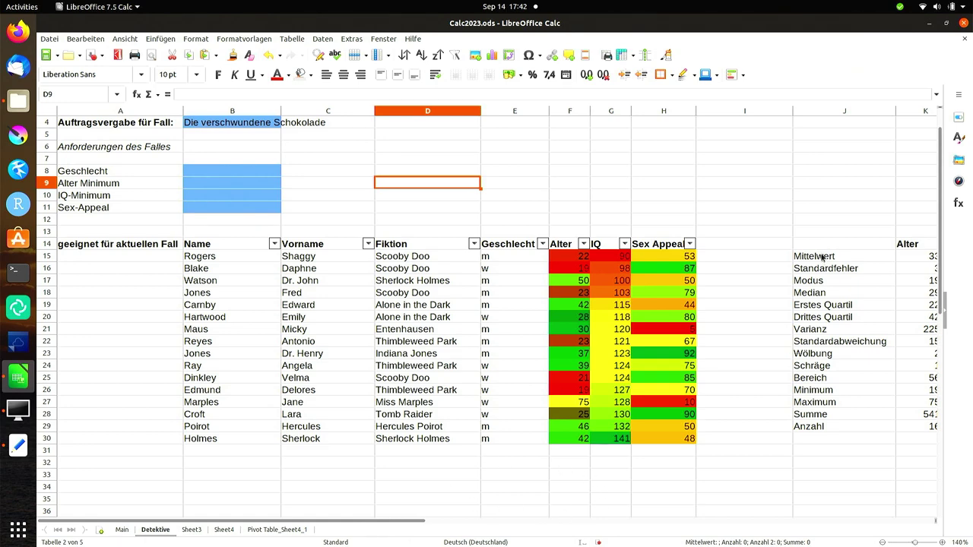
- Select B14:H30, Name through Sex Appeal, and show the Daten > Statistiken submenu
drag(822, 245, 700, 419)
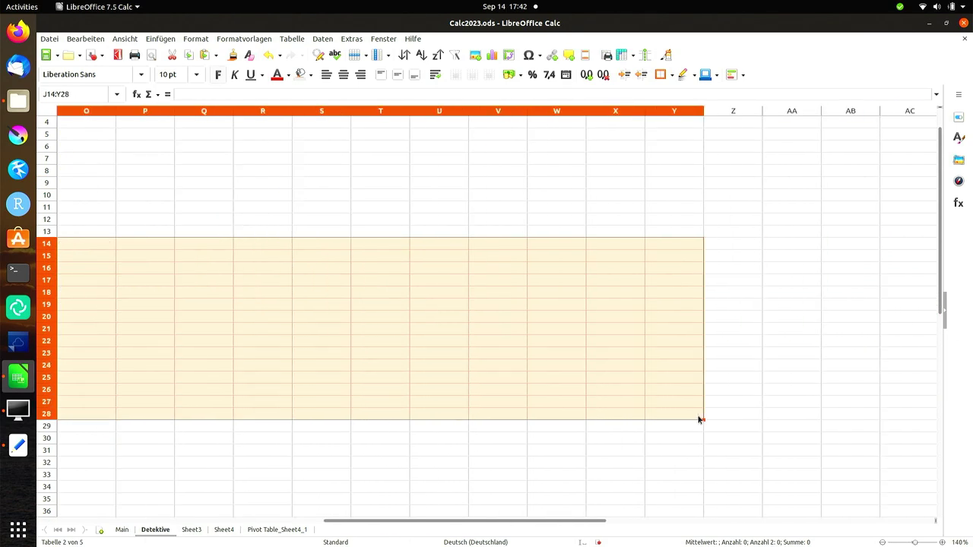
drag(700, 419, 700, 419)
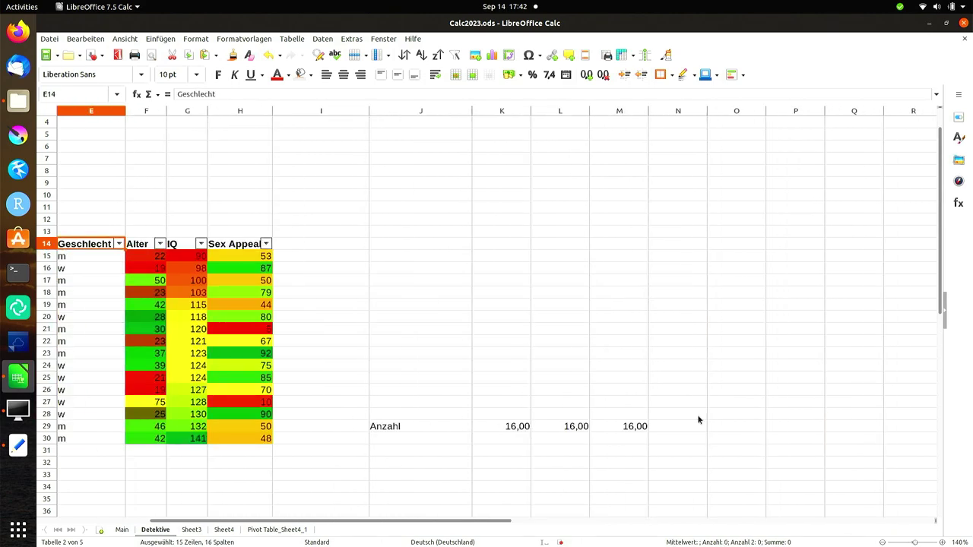
key(Down)
key(Down)
key(Down)
key(Down)
key(Down)
key(Right)
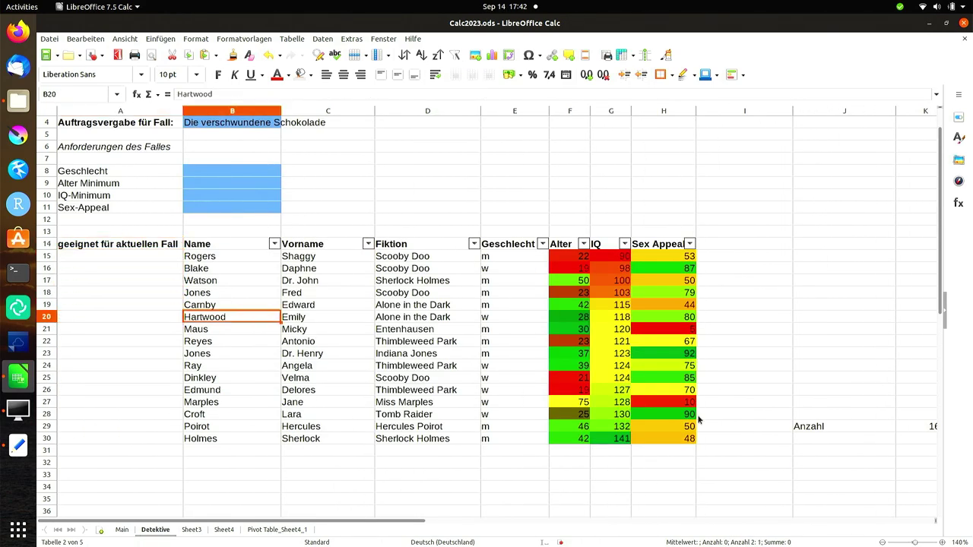
key(Up)
key(Up)
key(Up)
key(Up)
key(Up)
key(Up)
key(shift+Right)
key(shift+Right)
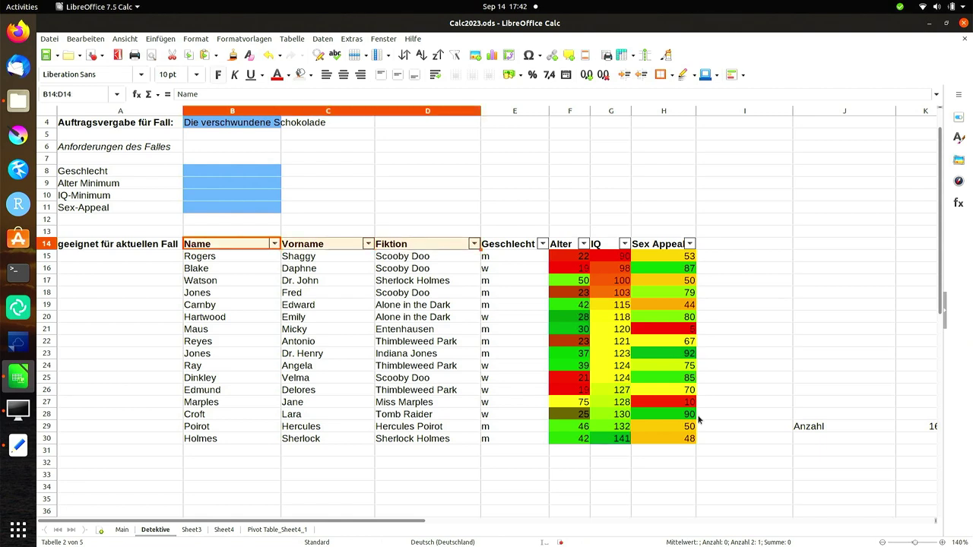
key(shift+Right)
key(shift+Right)
key(shift+Right)
key(shift+Right)
key(shift+Down)
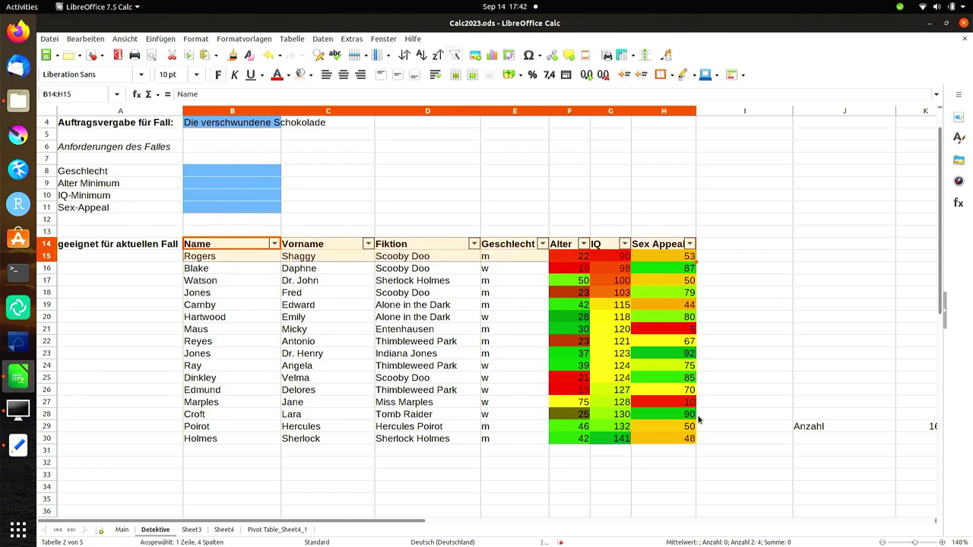
key(shift+Down)
key(shift+Down)
key(shift+Down)
key(shift+Down)
key(shift+Down)
key(shift+Down)
key(shift+Down)
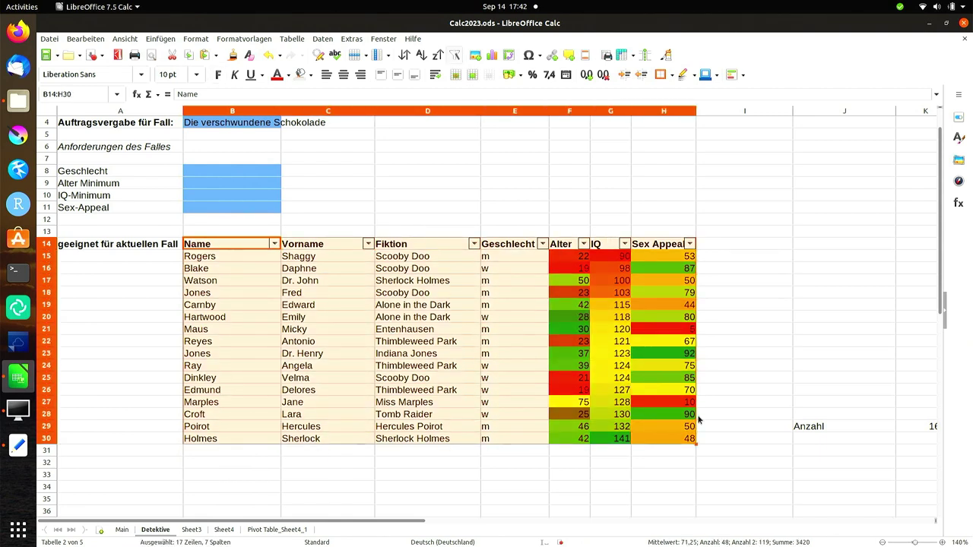
click(319, 40)
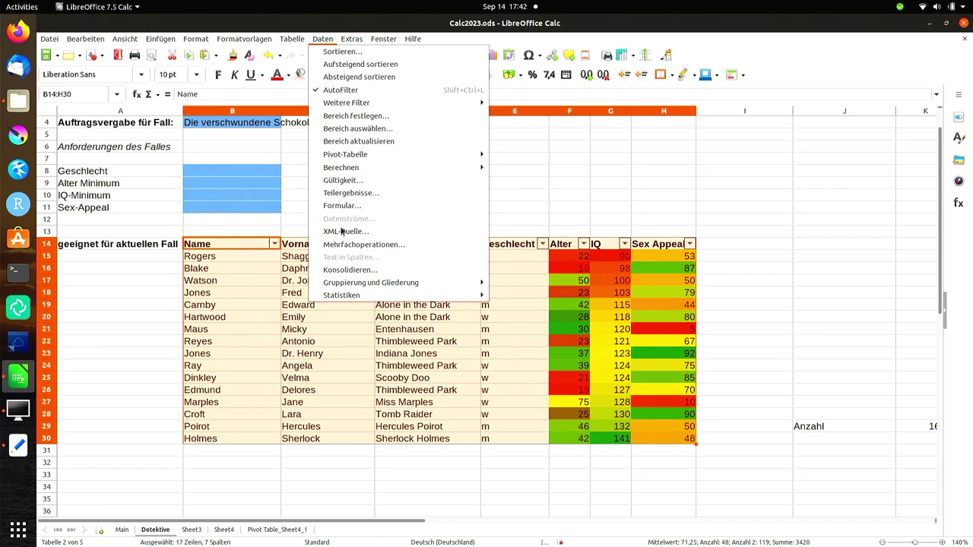
mouse_move(356, 301)
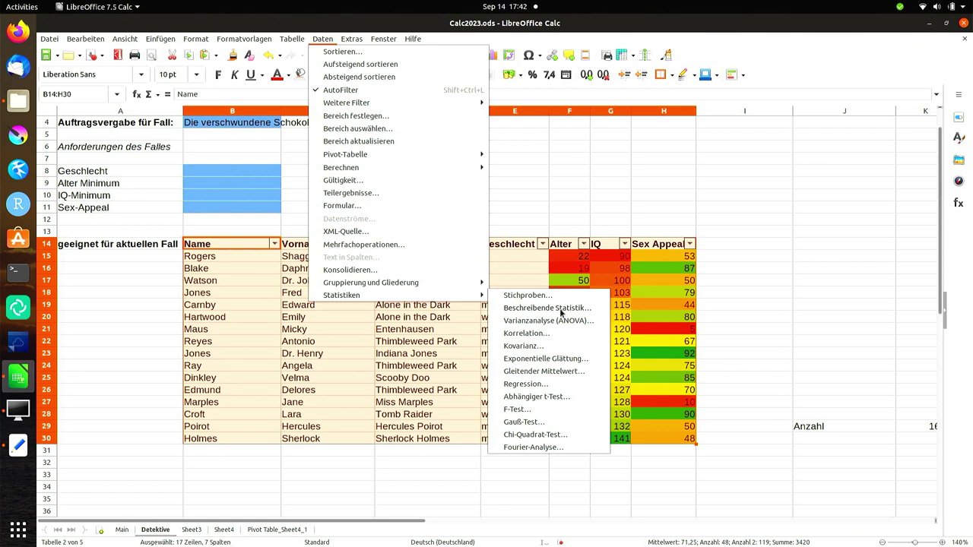
- Run Beschreibende Statistik with results at $J$14, then review the output
click(561, 310)
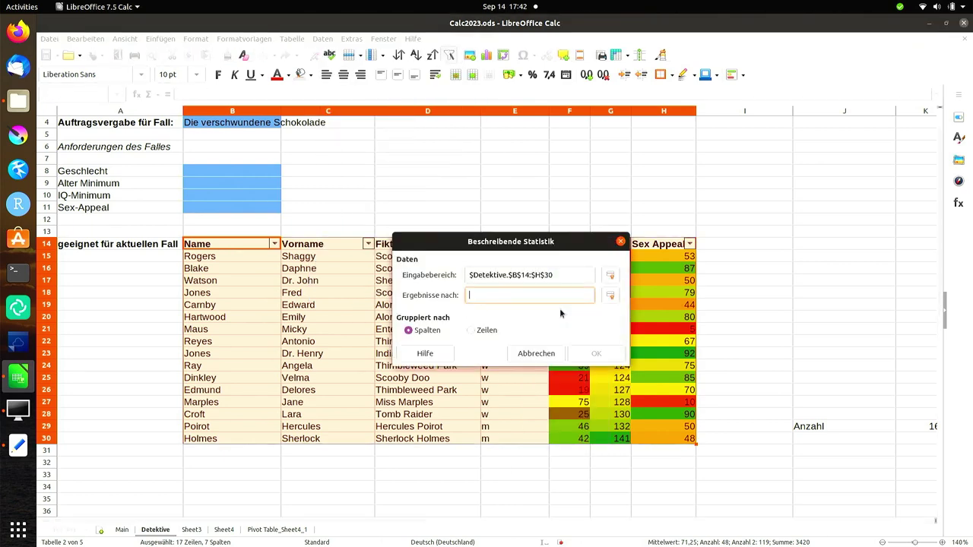
click(808, 247)
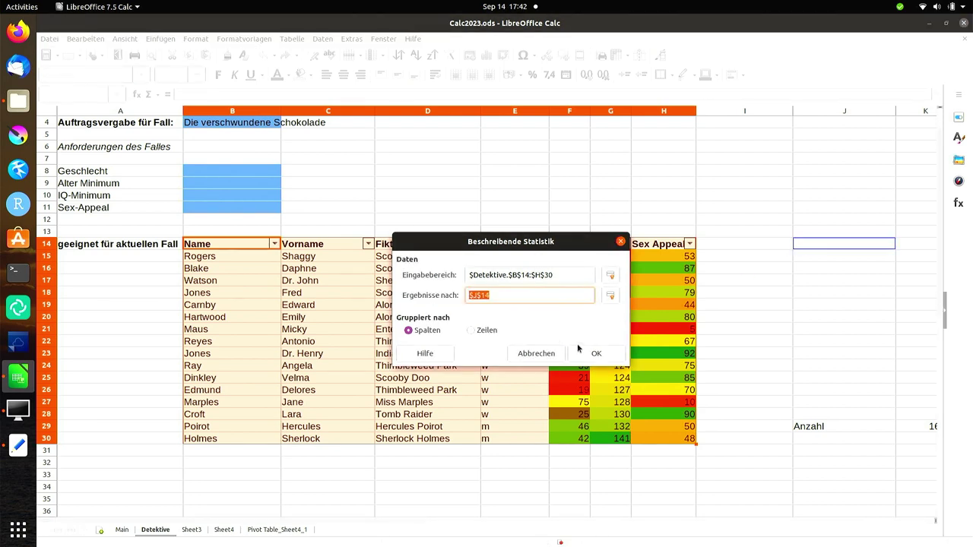
click(586, 354)
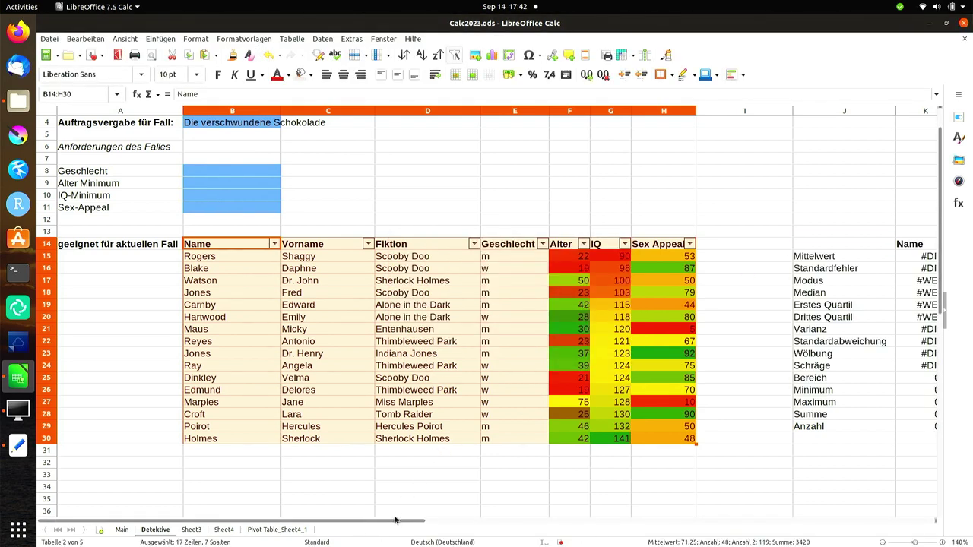
drag(394, 520, 590, 520)
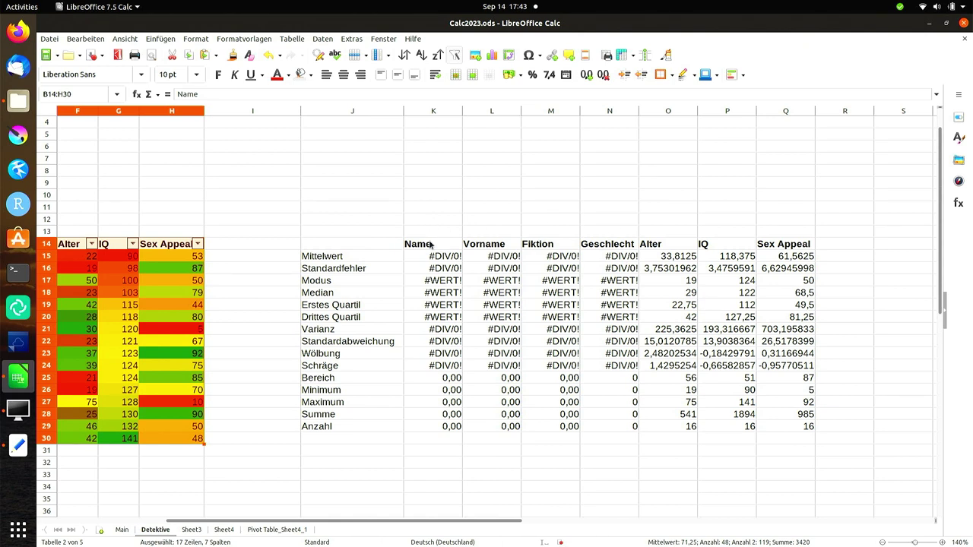
mouse_move(432, 255)
mouse_down()
mouse_move(452, 269)
mouse_move(433, 315)
mouse_up()
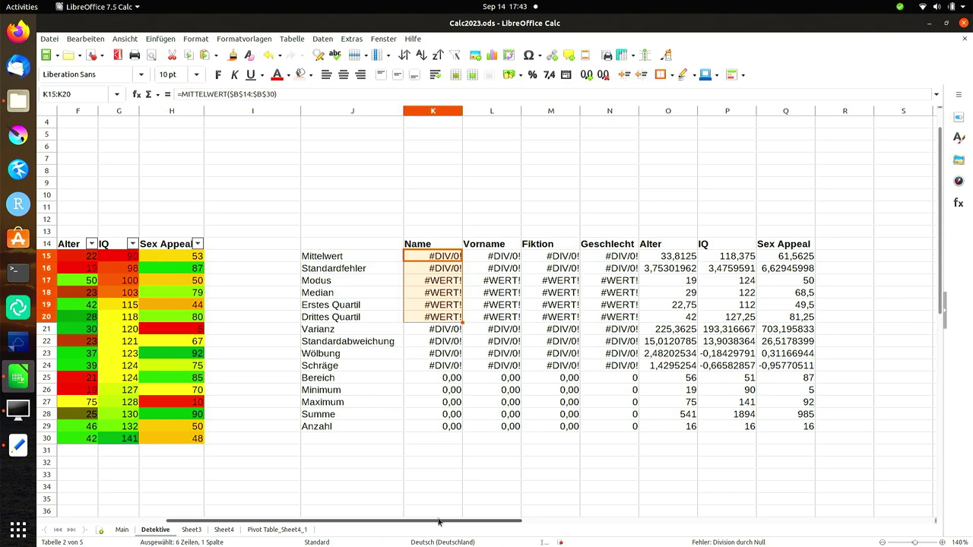
drag(438, 521, 304, 521)
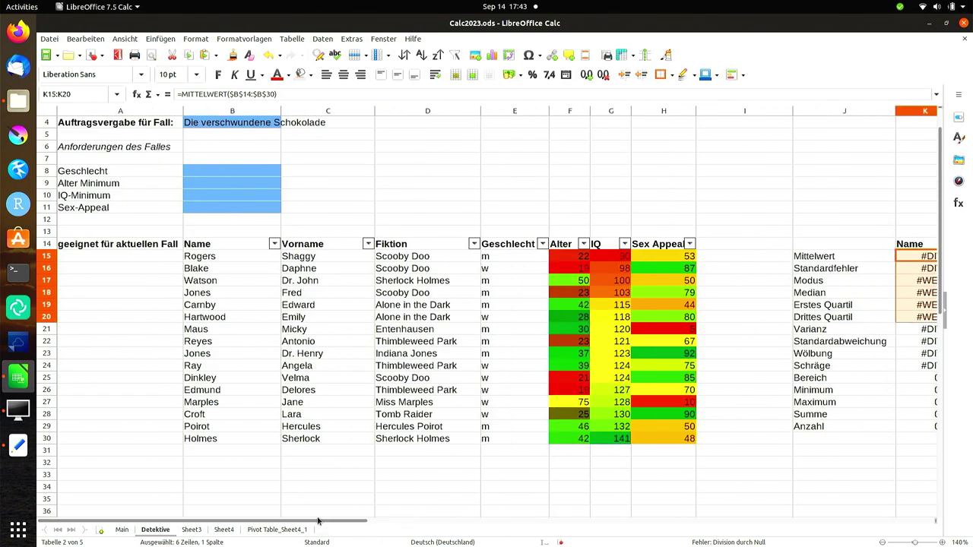
drag(318, 522, 483, 503)
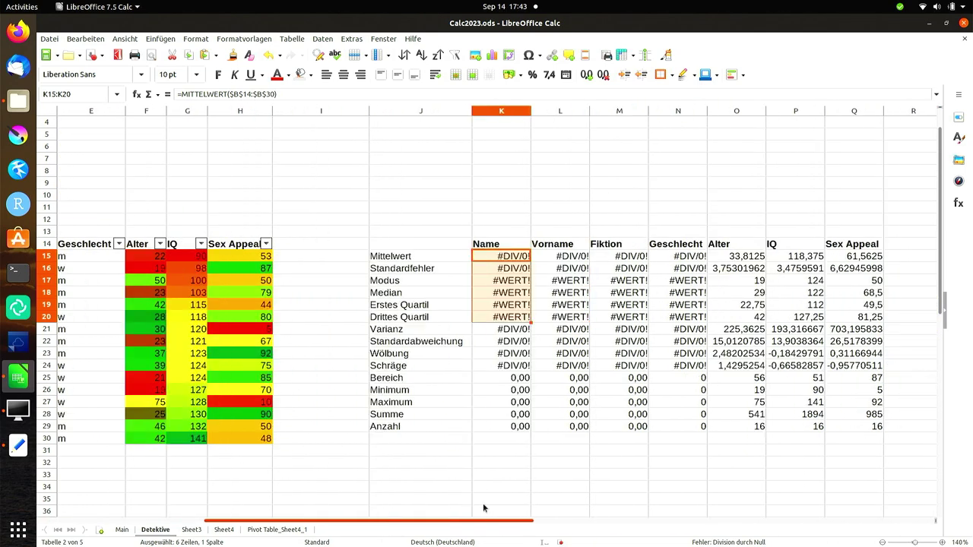
- Delete the four error-filled statistics columns K–N
click(504, 113)
drag(506, 119, 655, 119)
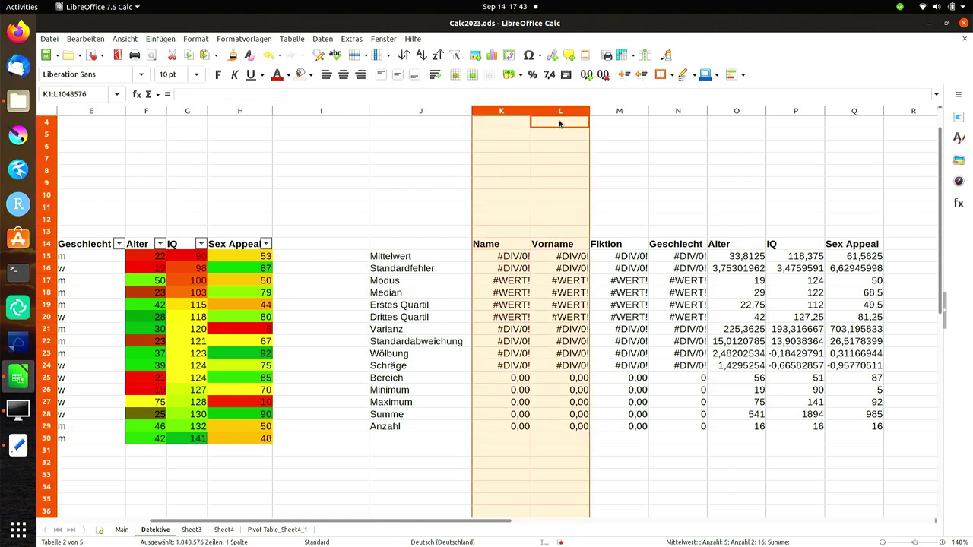
right_click(638, 117)
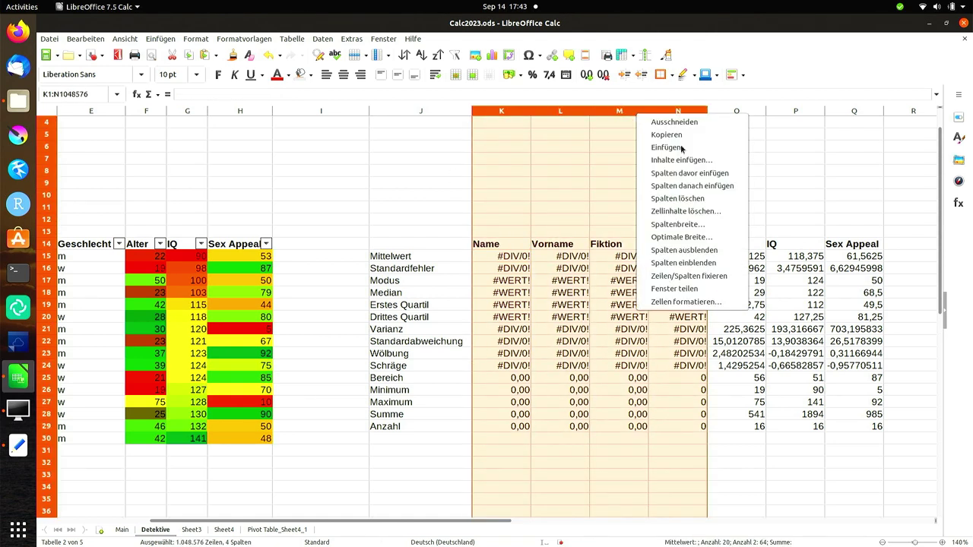
click(724, 199)
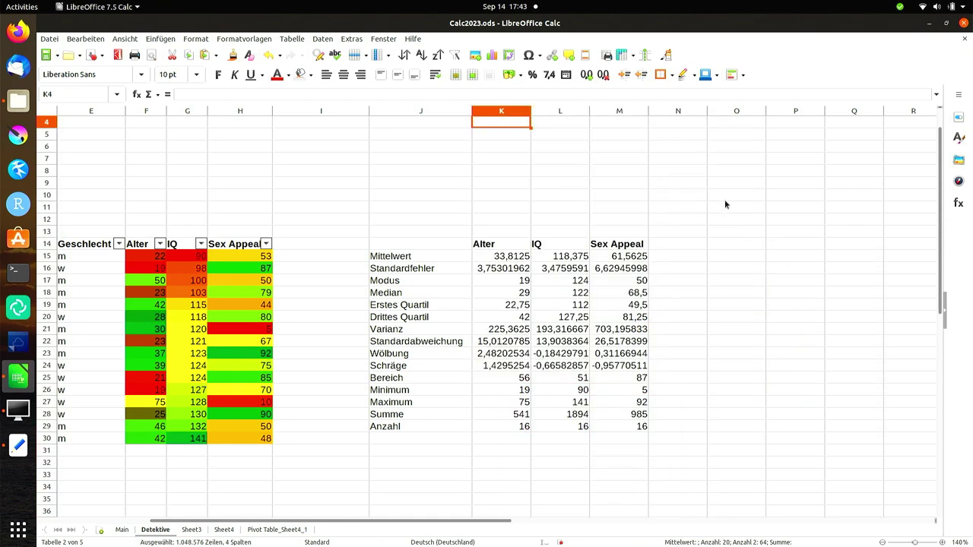
click(720, 266)
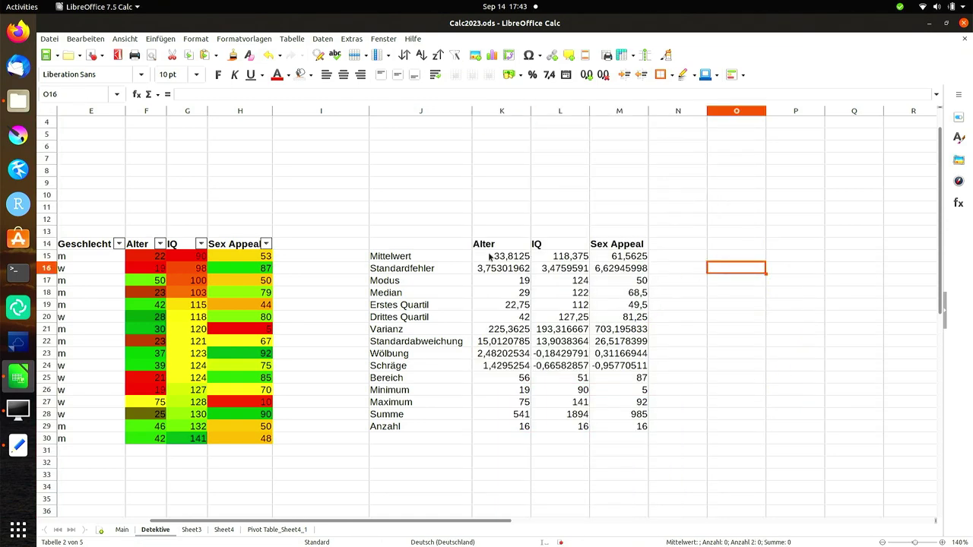
- Show the remaining statistics K15:M29 with two decimals, then go to the Main sheet
drag(489, 256, 612, 431)
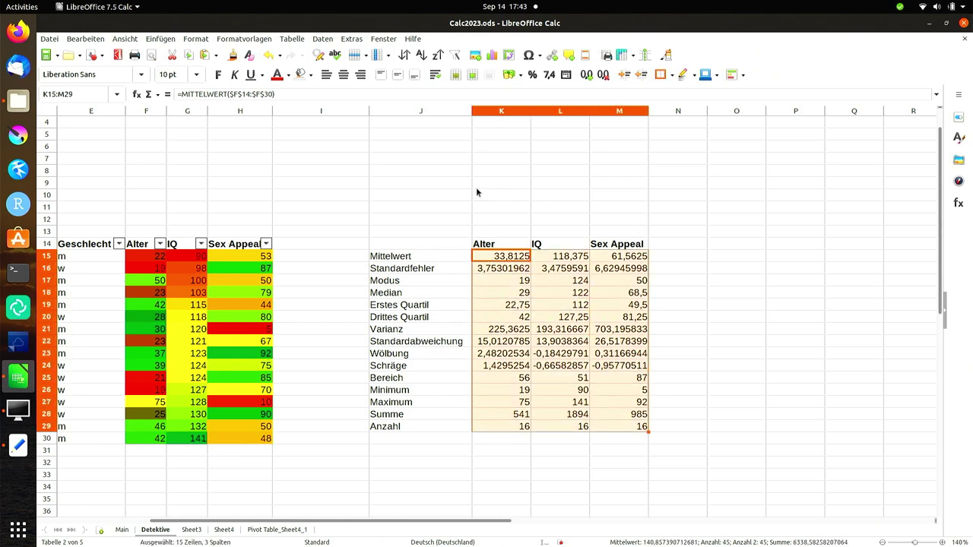
click(603, 76)
click(603, 76)
click(603, 76)
click(603, 76)
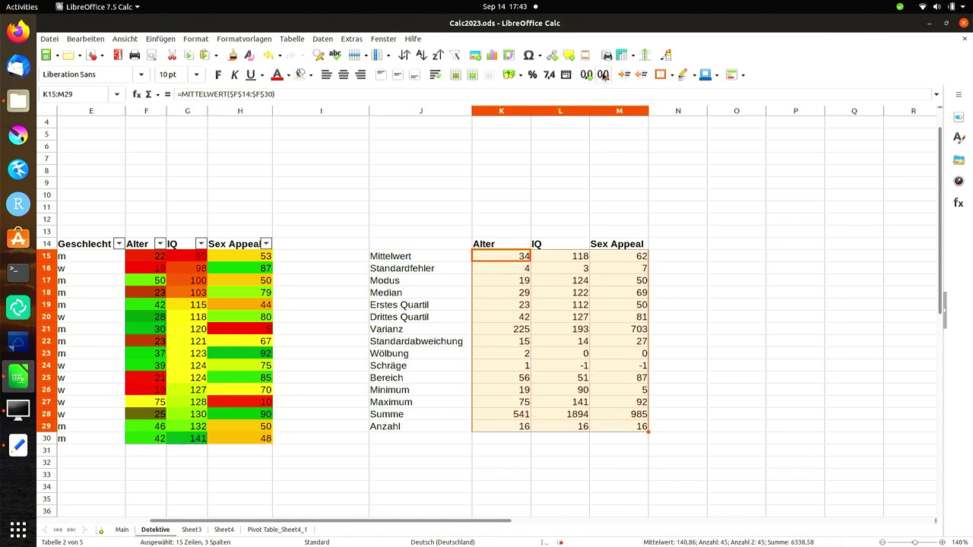
click(587, 76)
click(587, 76)
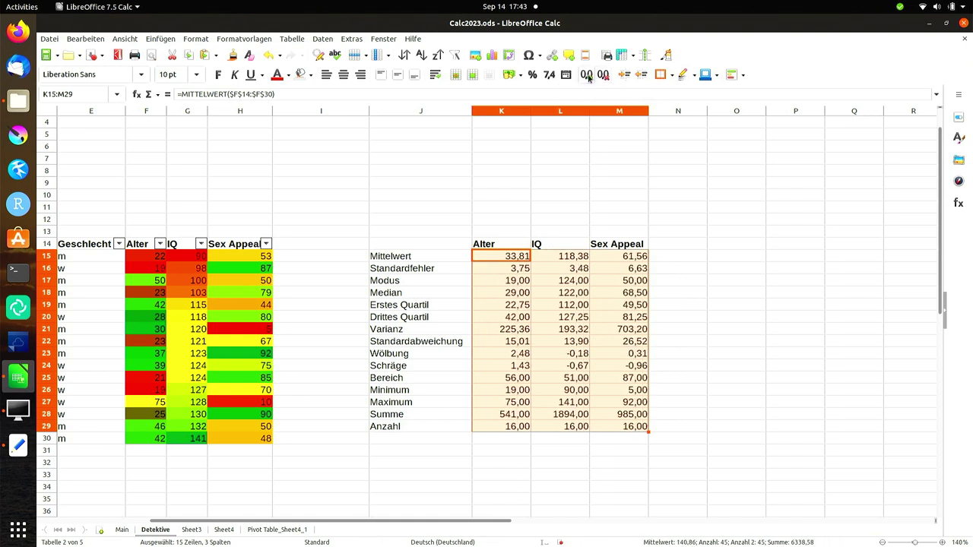
click(689, 243)
click(688, 243)
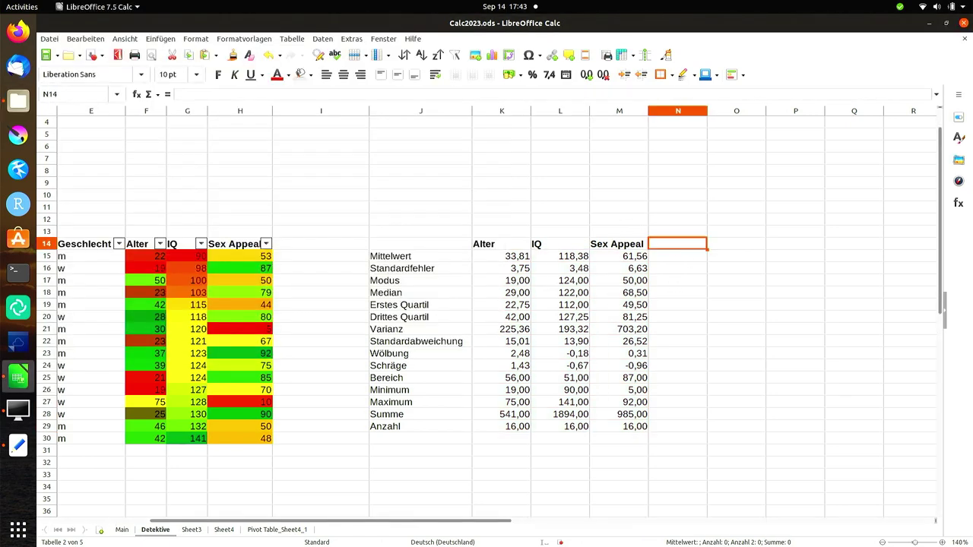
click(121, 530)
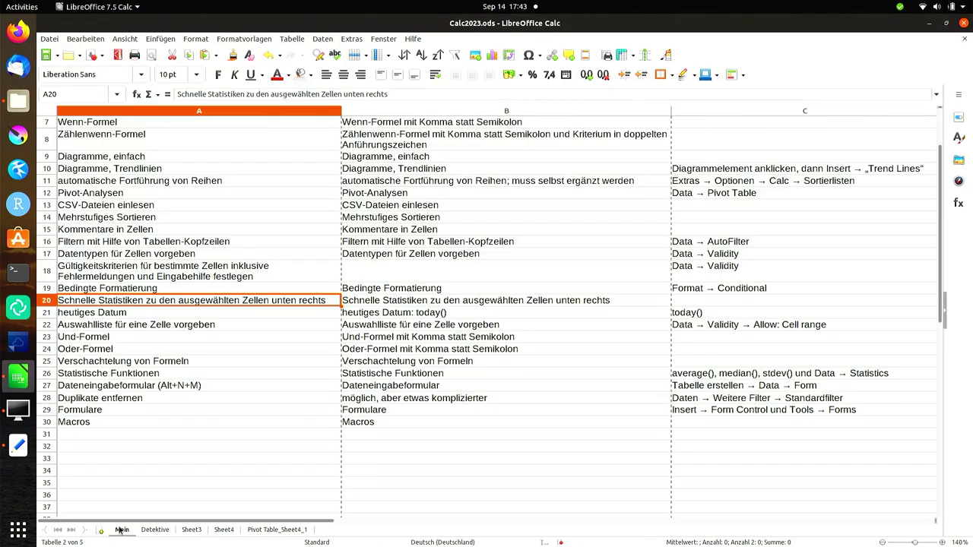
- Glance at the Und-Formel and Oder-Formel topics, then go to Sheet4 via Sheet3
click(204, 336)
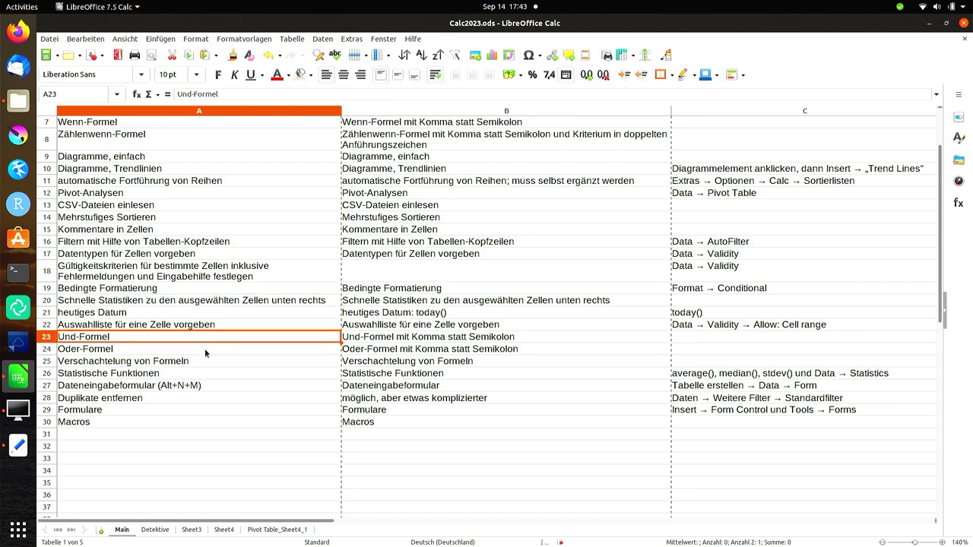
click(204, 350)
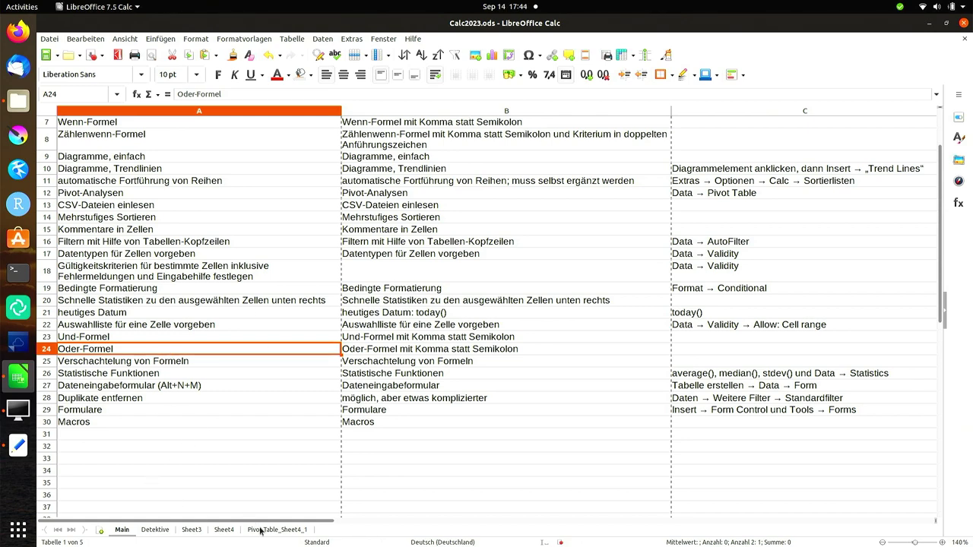
click(196, 532)
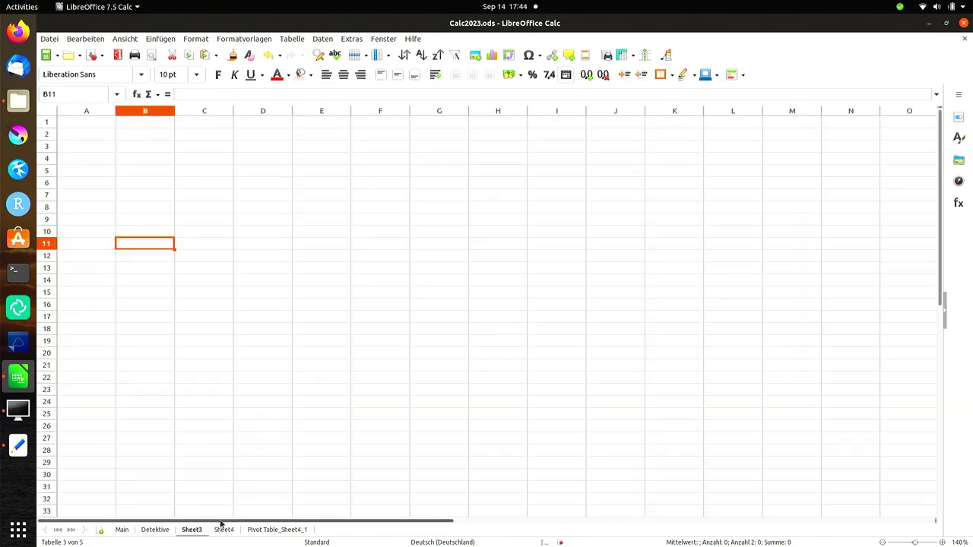
click(226, 529)
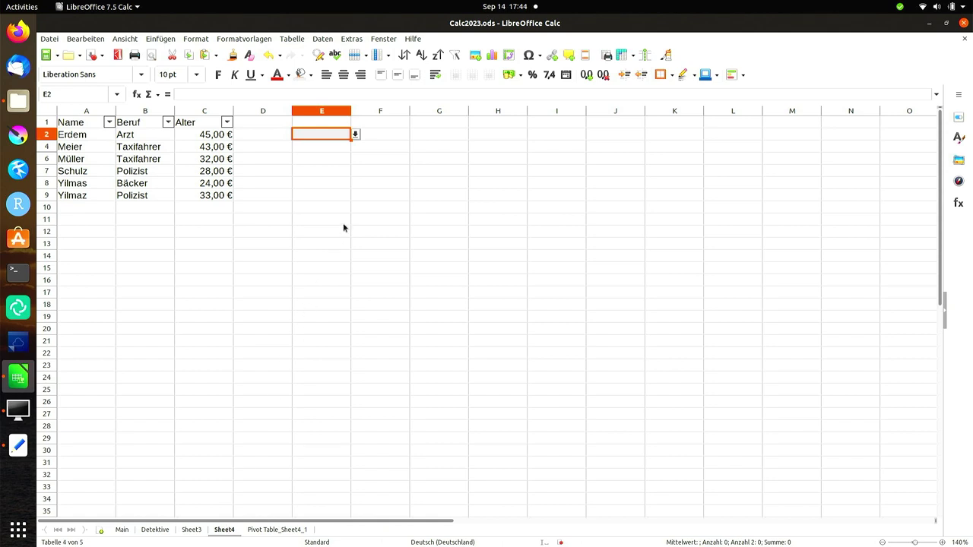
- In G2 begin =WENN(UND( with A2 equal to the first listed name
click(425, 135)
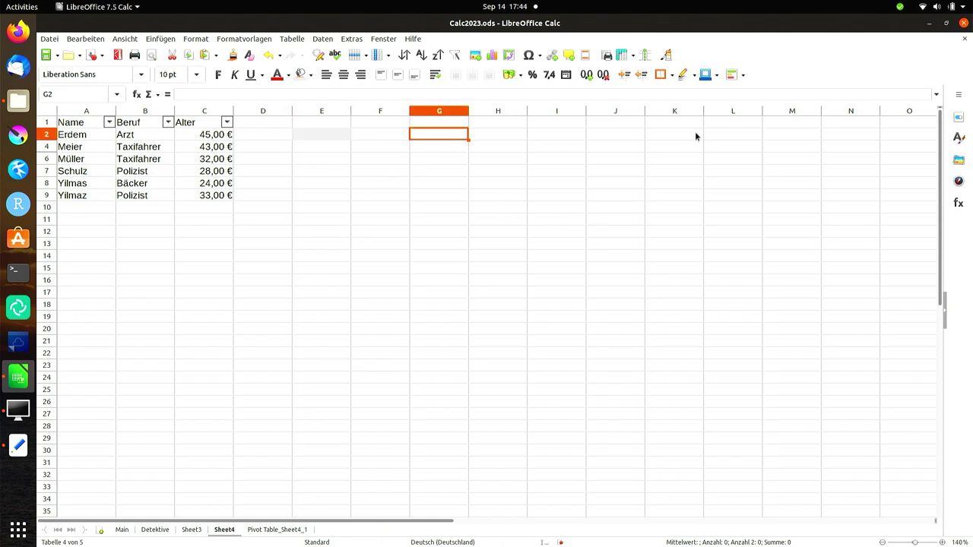
text(=)
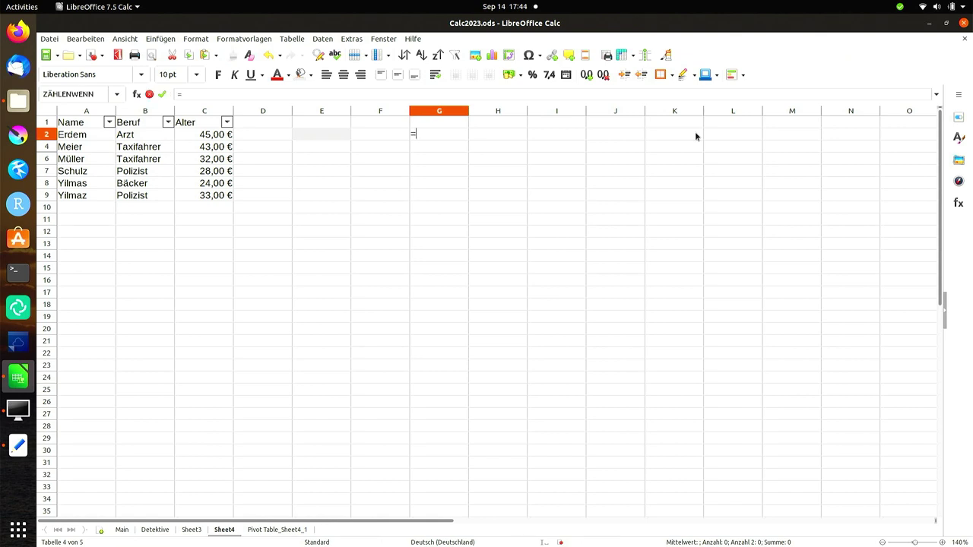
text(()
key(BackSpace)
text(WENN()
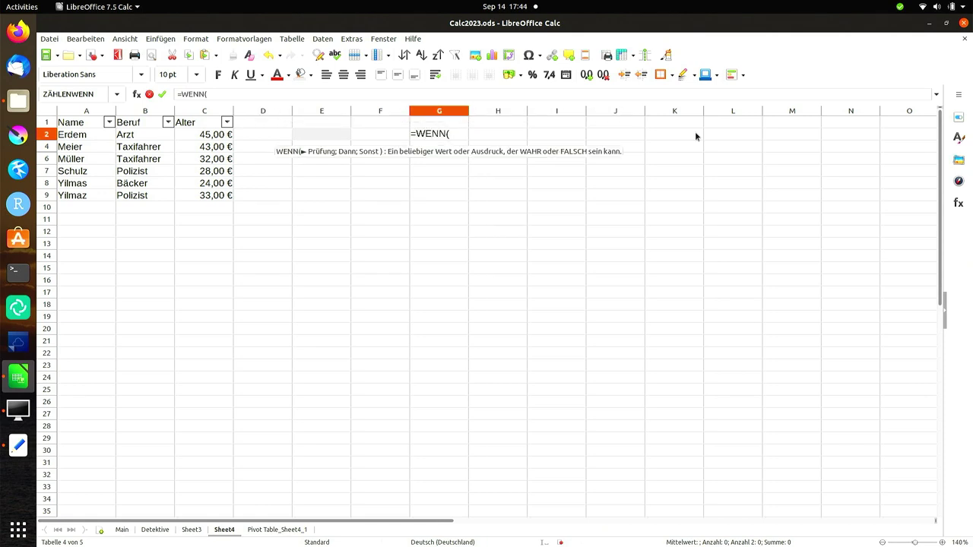
text(UND()
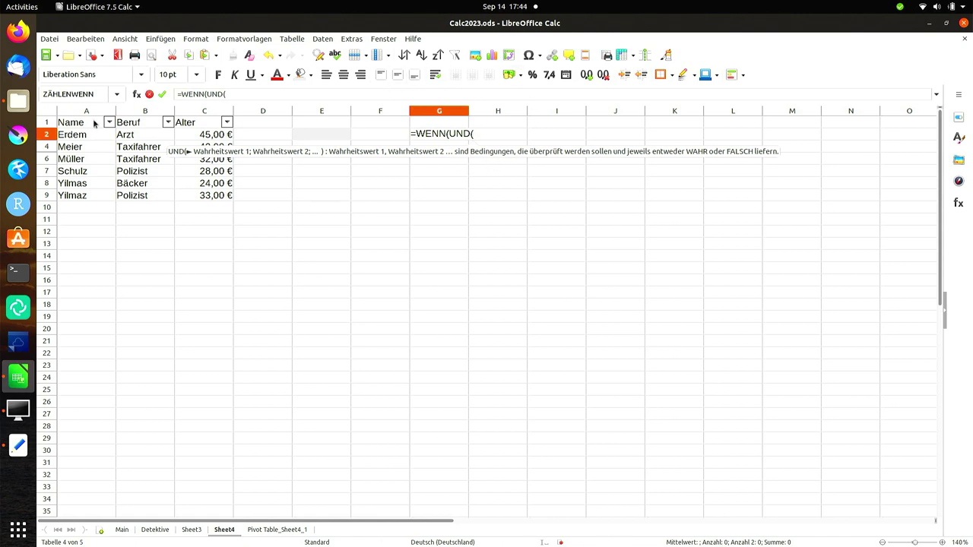
click(91, 137)
text(=)
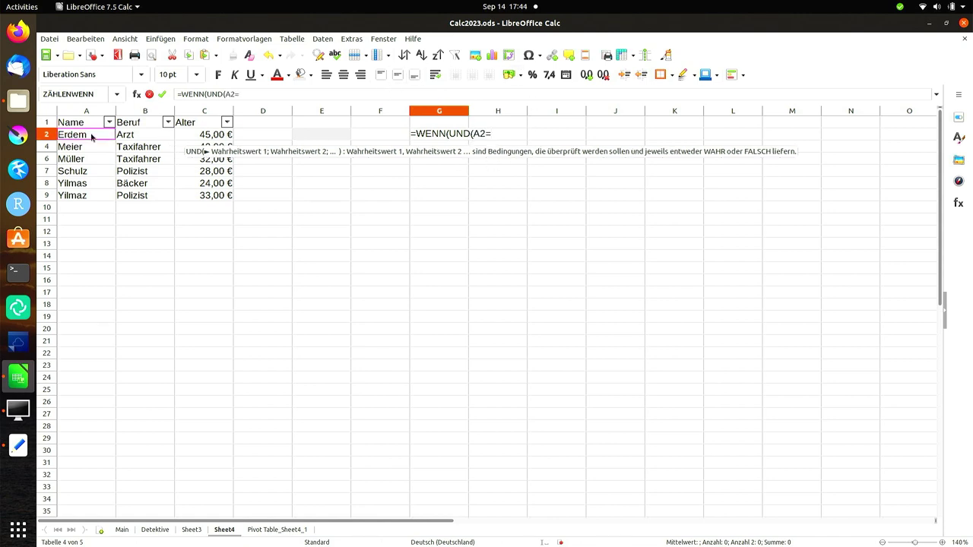
text(Erdem)
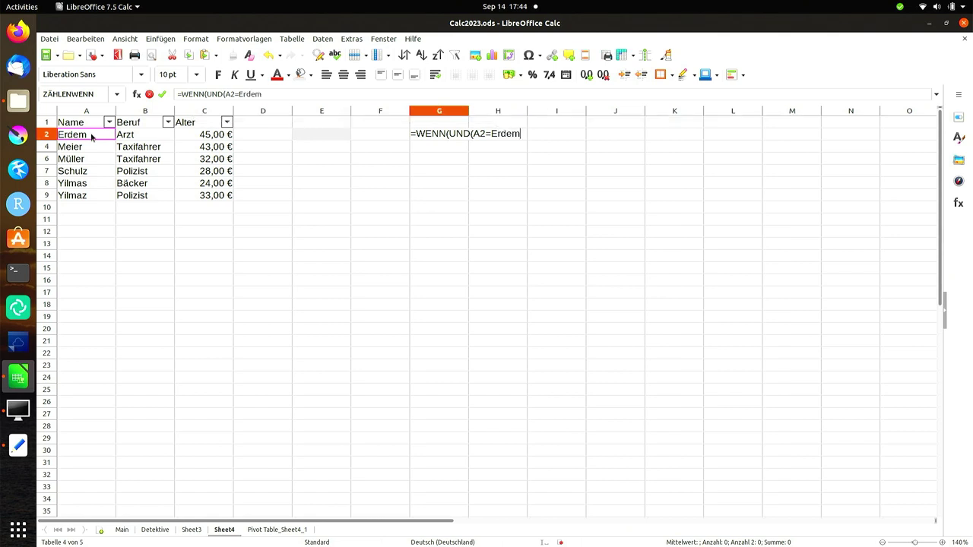
key(BackSpace)
key(BackSpace)
key(BackSpace)
text("E)
text(rdem";)
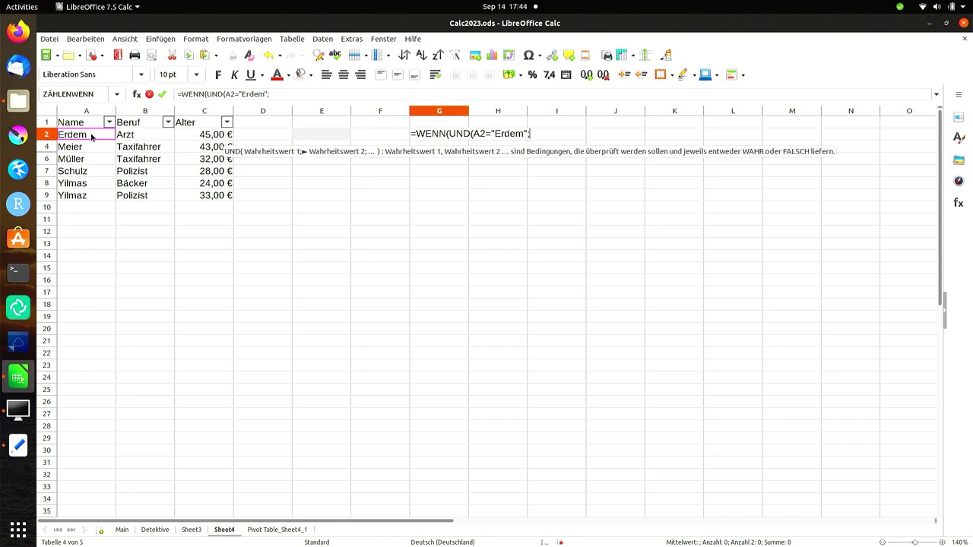
- Finish with B2="Arzt";"stimmt";"nicht" and confirm G2 shows stimmt
click(132, 138)
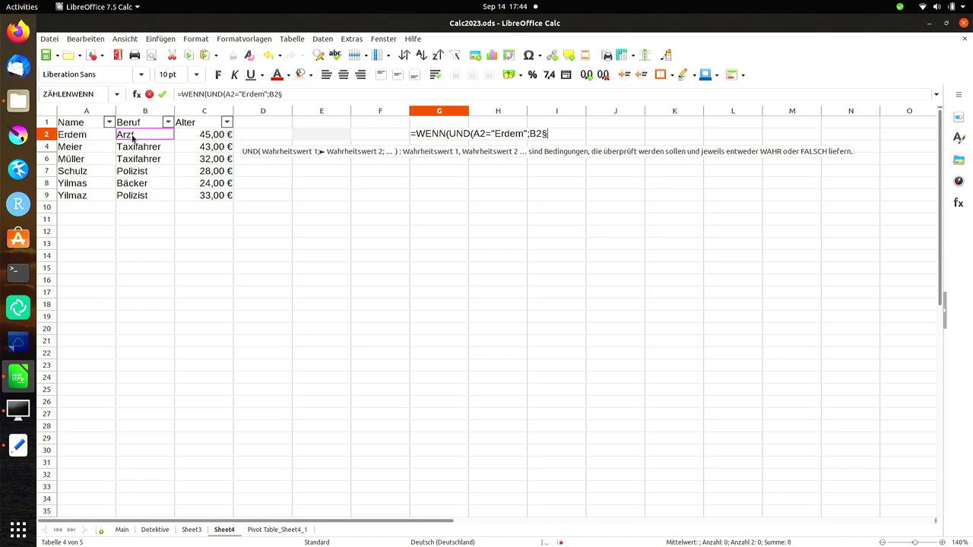
key(BackSpace)
key(BackSpace)
click(132, 137)
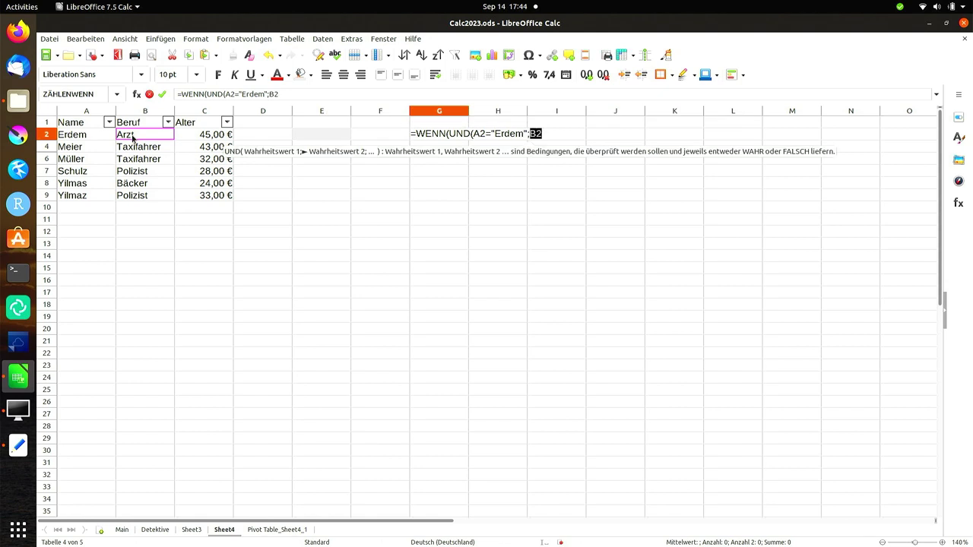
text(=)
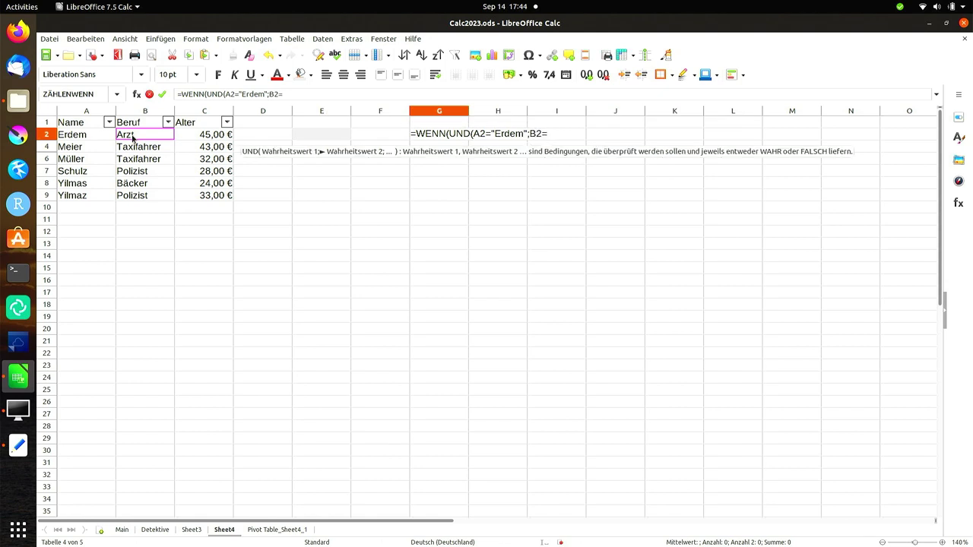
text("Ar)
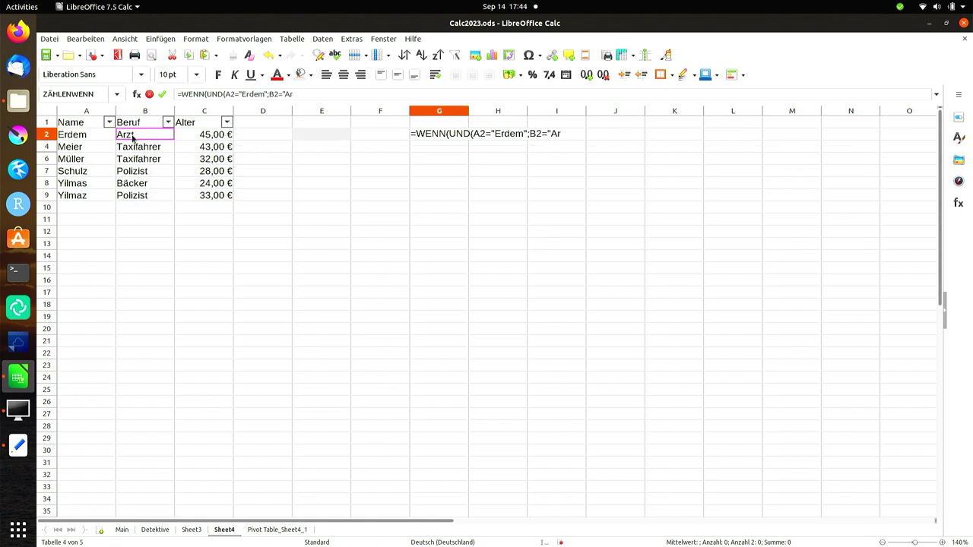
text(zt")
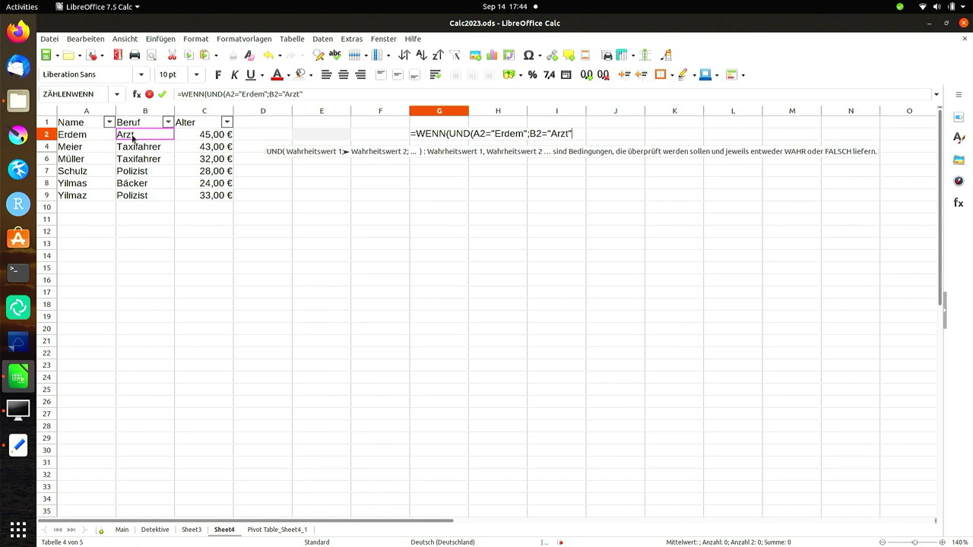
text();")
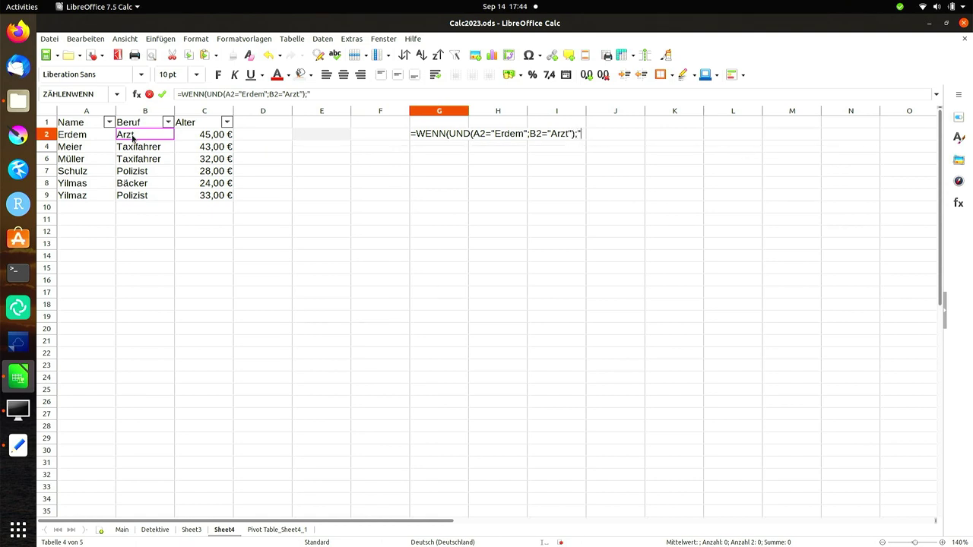
text(stimmt")
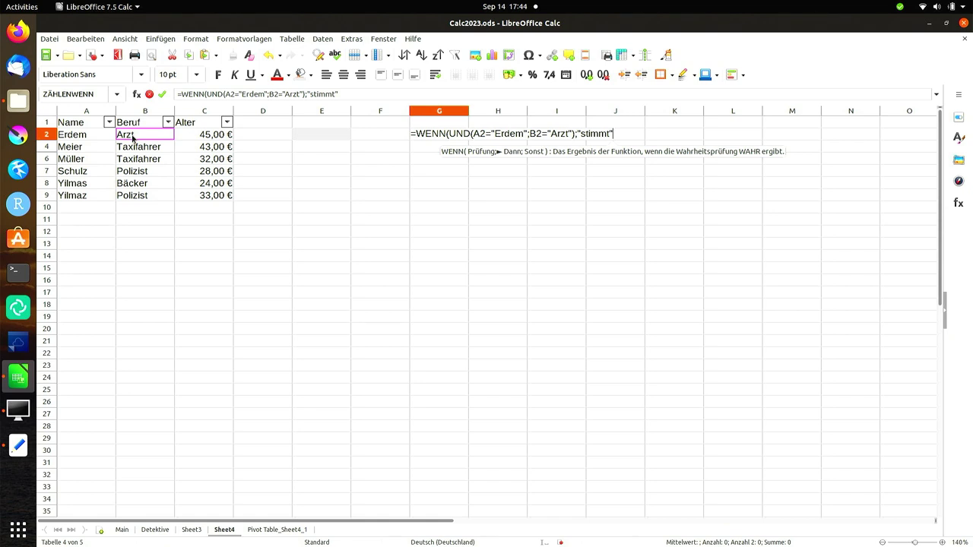
text(;"n)
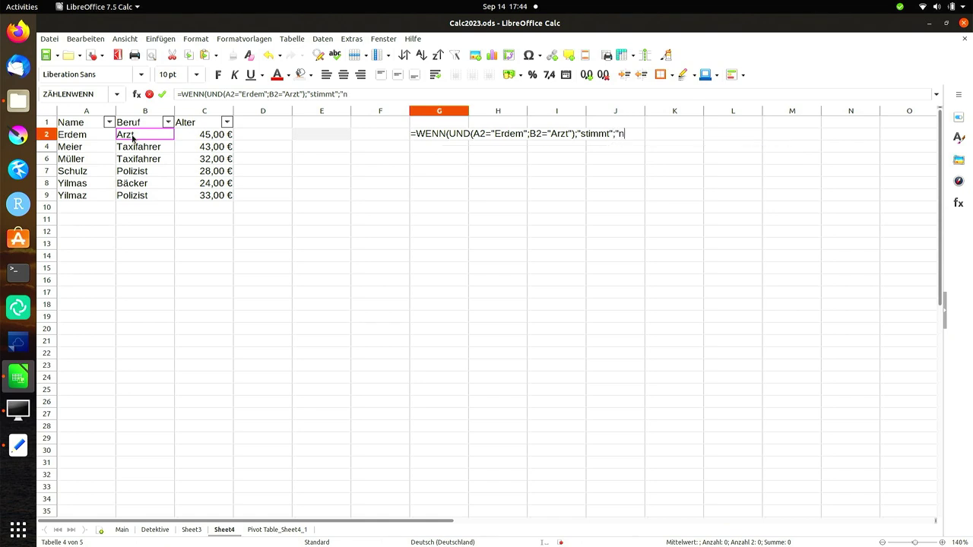
text(icht"))
key(Return)
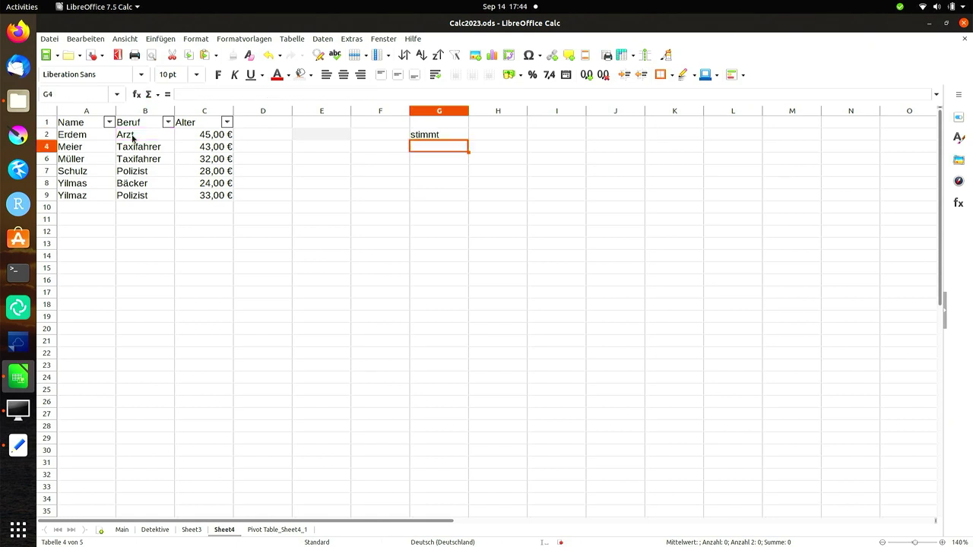
key(Down)
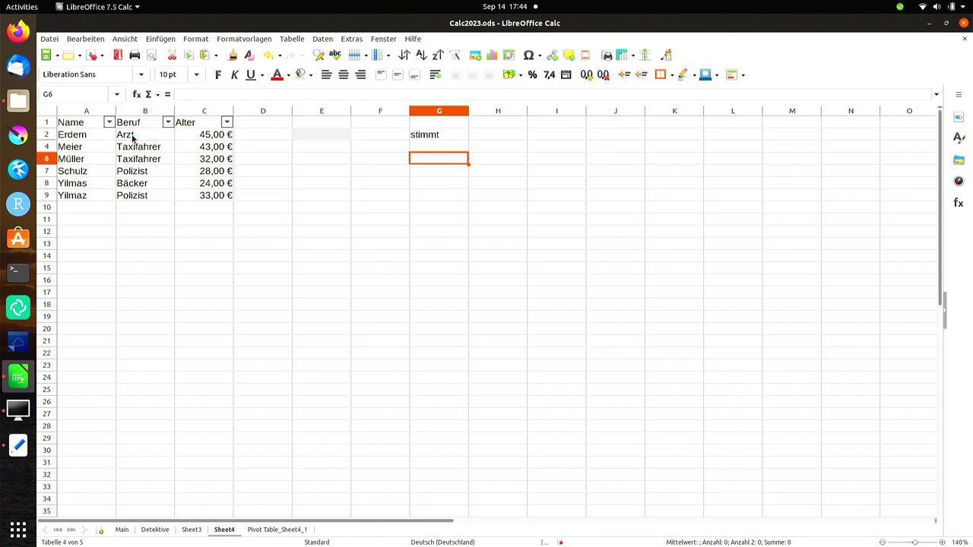
key(Up)
key(Up)
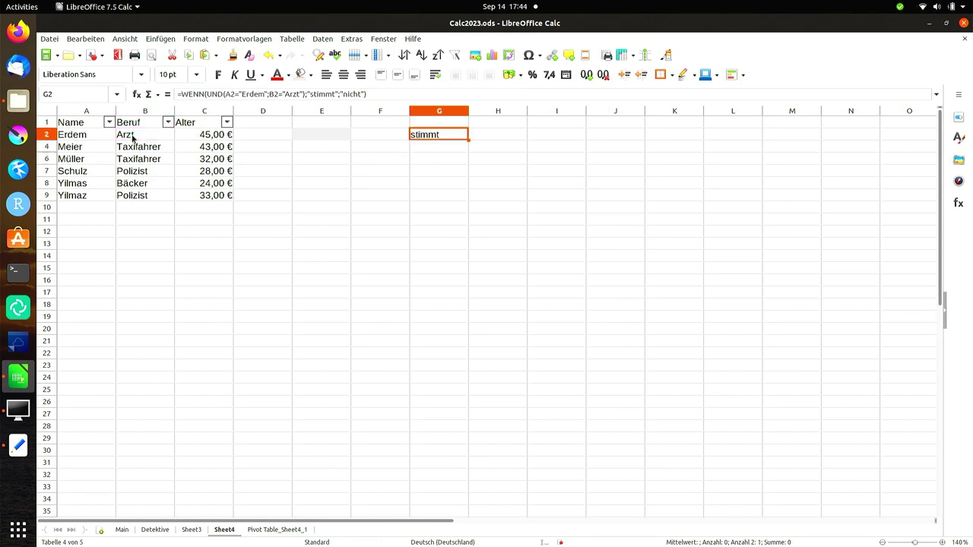
click(132, 138)
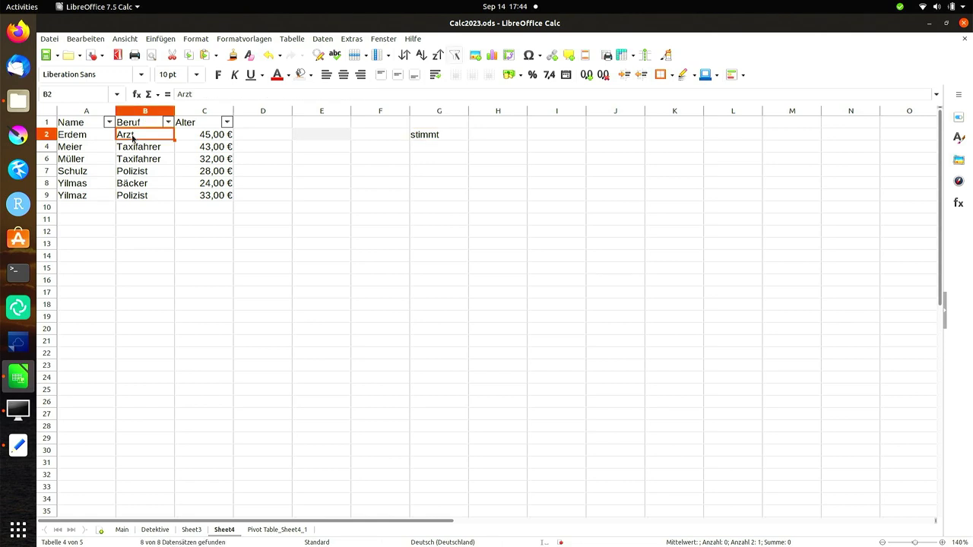
- Enter Polizist as the job in B2 and move to the result in G2
text(Polizist)
key(Return)
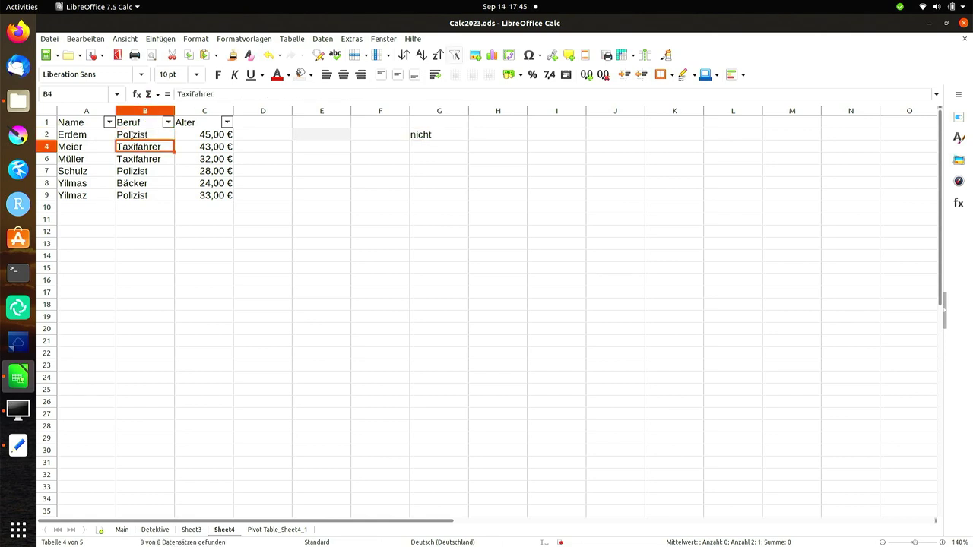
key(Up)
key(Left)
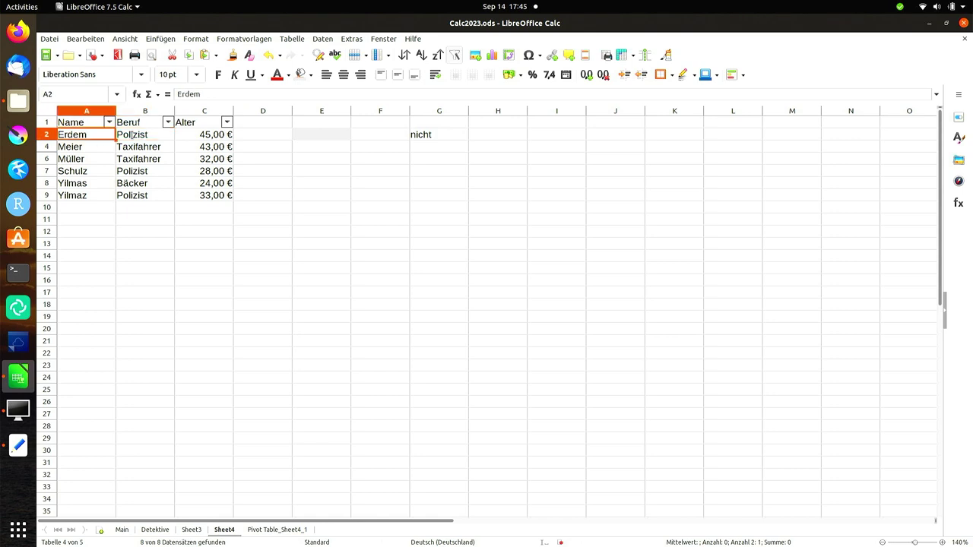
key(Right)
key(Right)
key(Right)
key(Right)
key(Right)
key(Right)
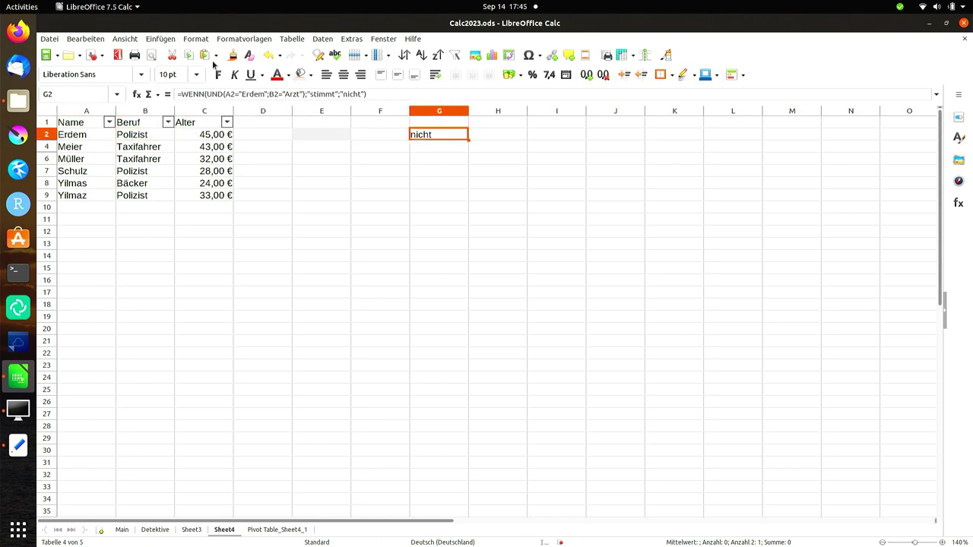
- Inspect the WENN(UND) formula in G2 in the formula bar, cancelling the first edit
click(385, 94)
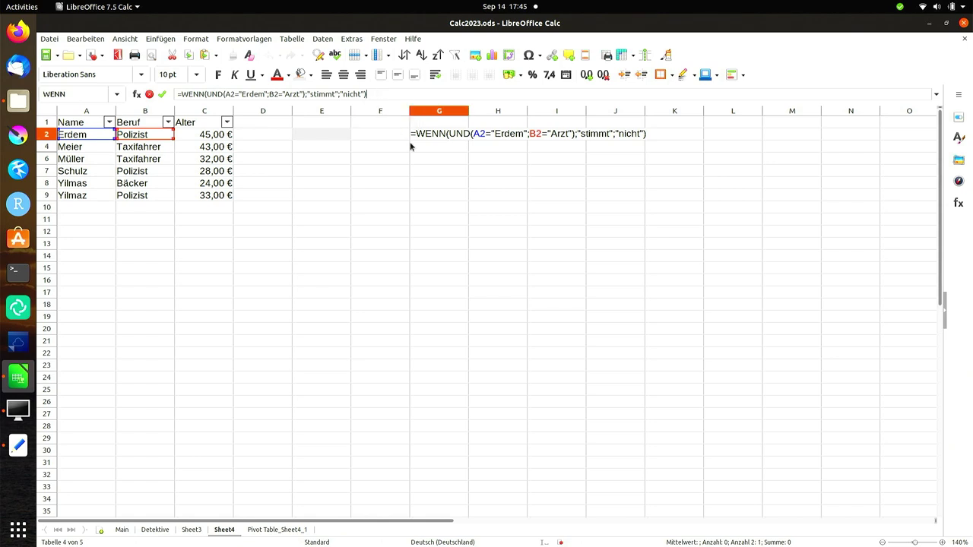
click(428, 176)
key(Escape)
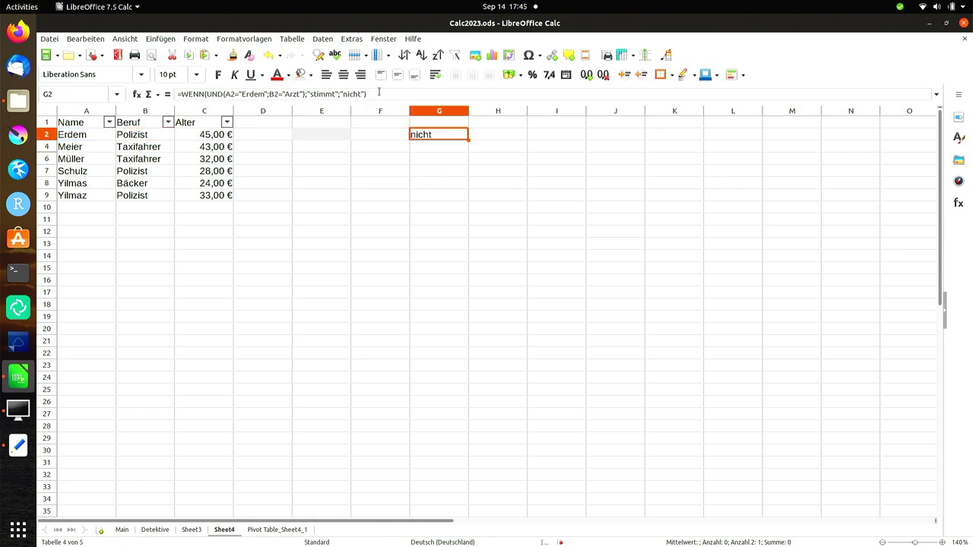
click(378, 92)
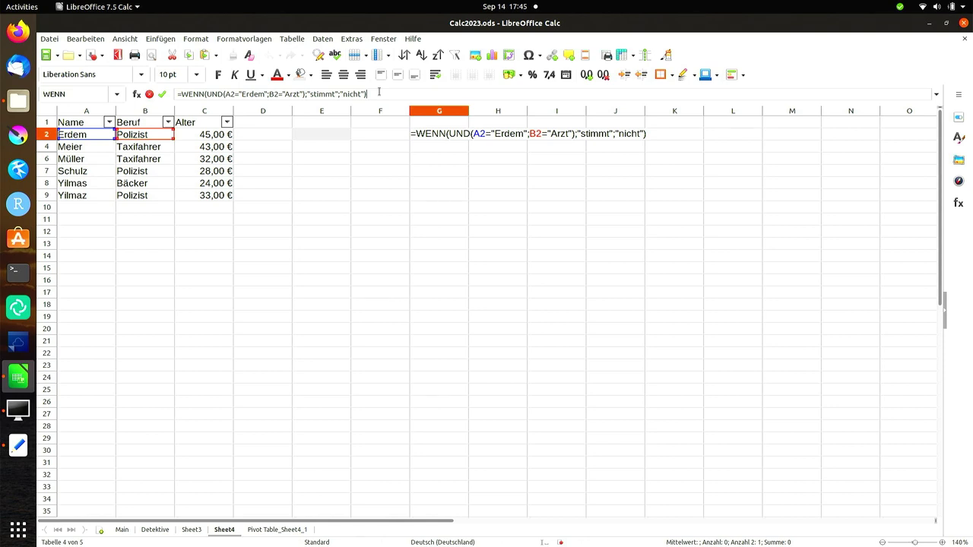
click(123, 530)
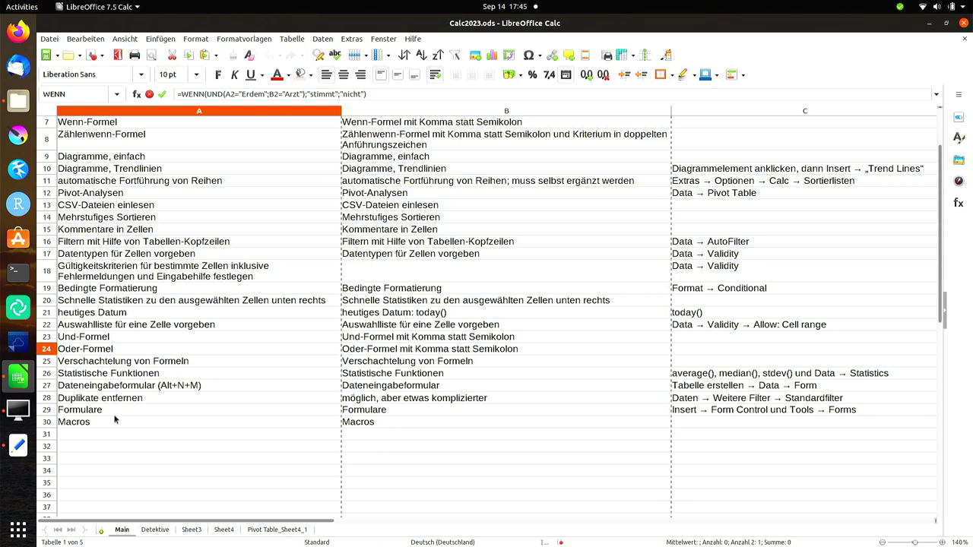
click(229, 530)
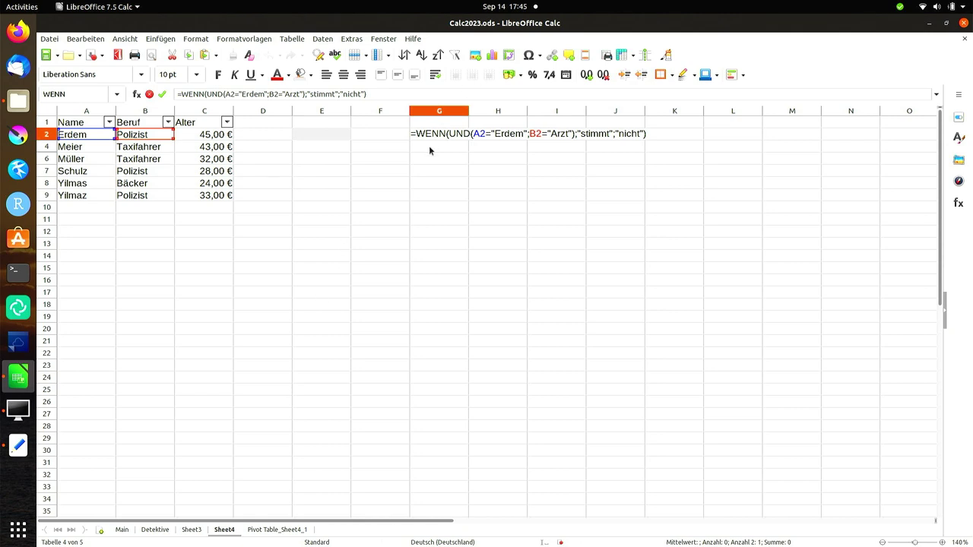
click(442, 94)
- Cancel the pending edit, clear the test formula from G2, and return to A1
click(247, 344)
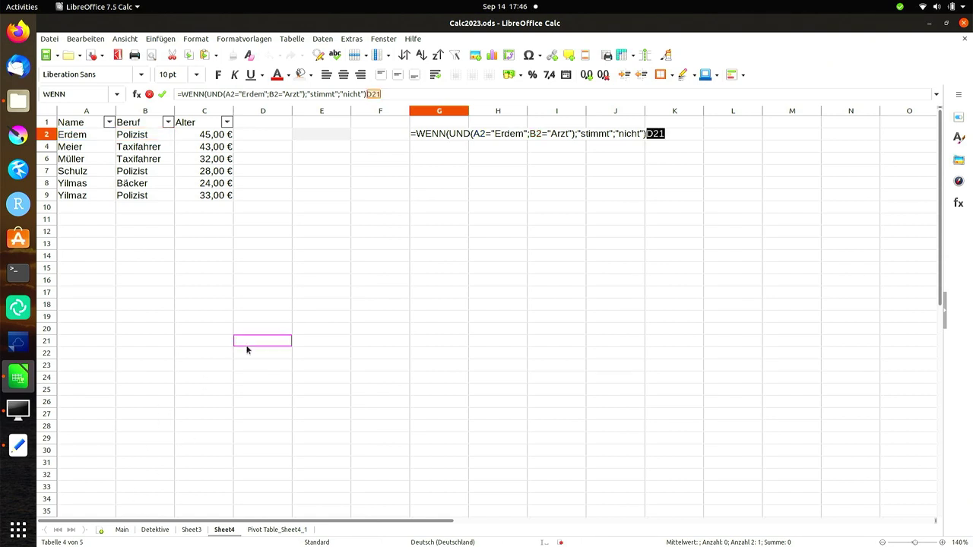
key(Escape)
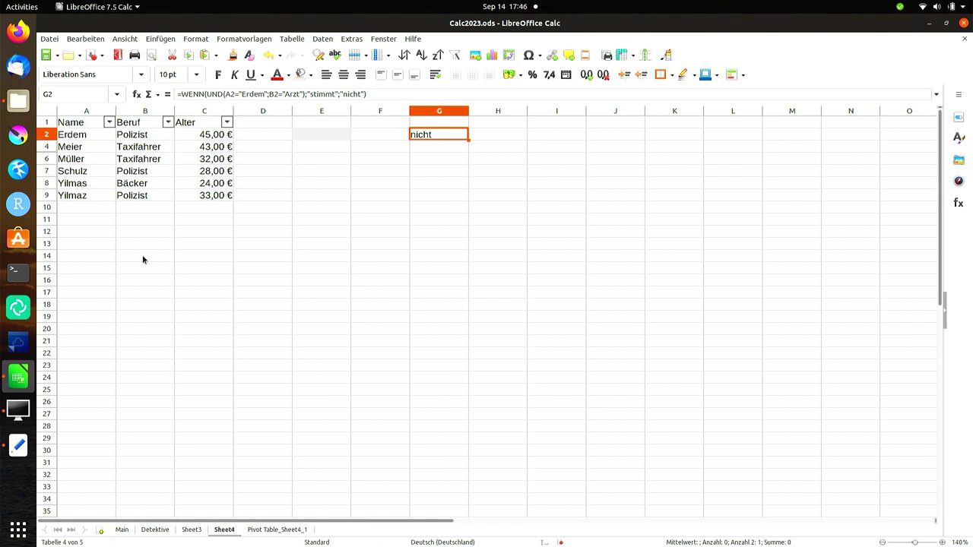
key(Delete)
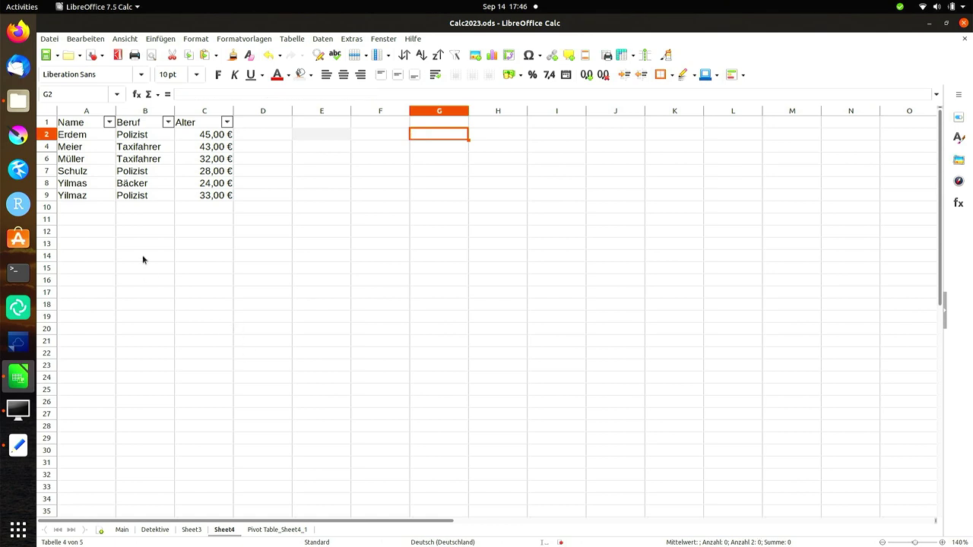
key(Left)
key(Left)
key(Left)
key(Left)
key(Left)
key(Left)
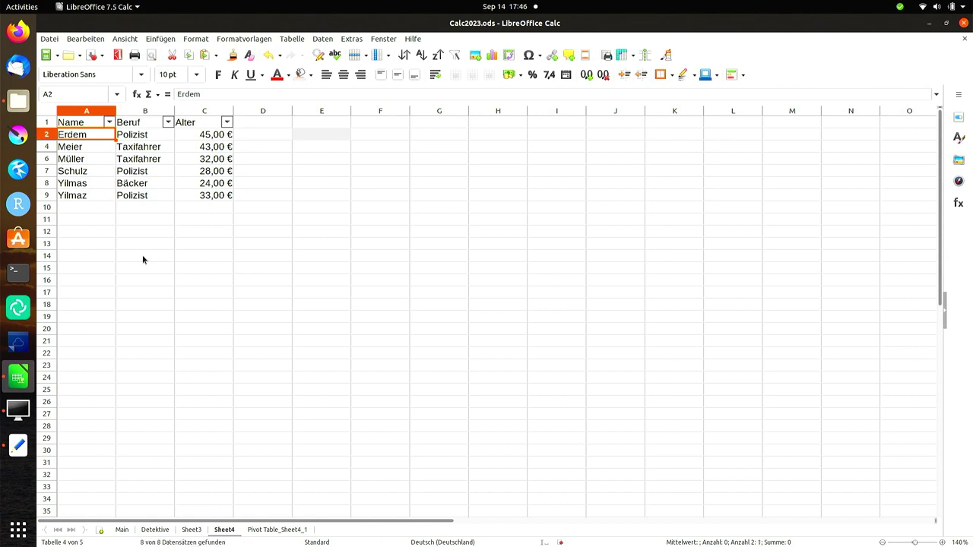
key(Up)
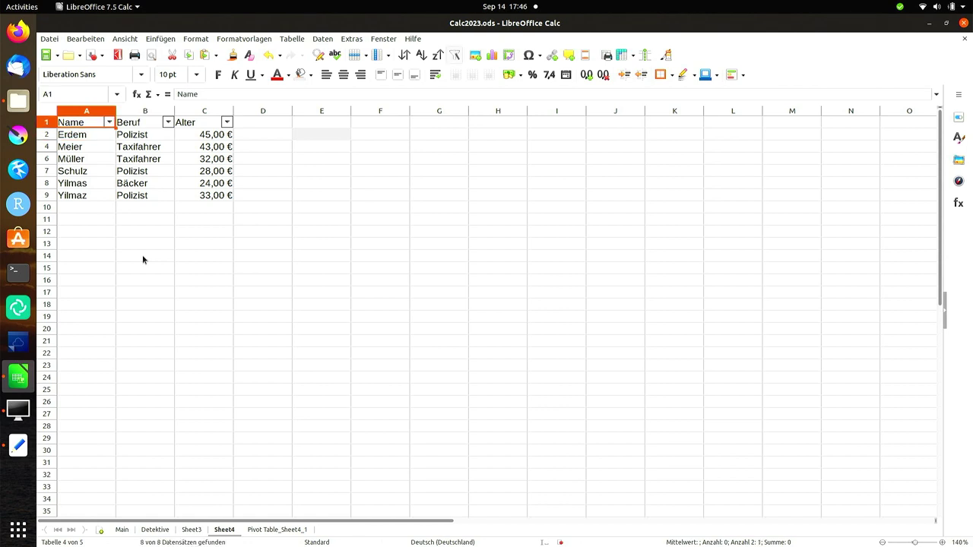
- Extend a selection over the table, then flip to the Main sheet and back to Sheet4 twice
key(shift+Right)
key(shift+Right)
key(shift+Down)
key(shift+Down)
key(shift+Down)
key(shift+Down)
key(shift+Down)
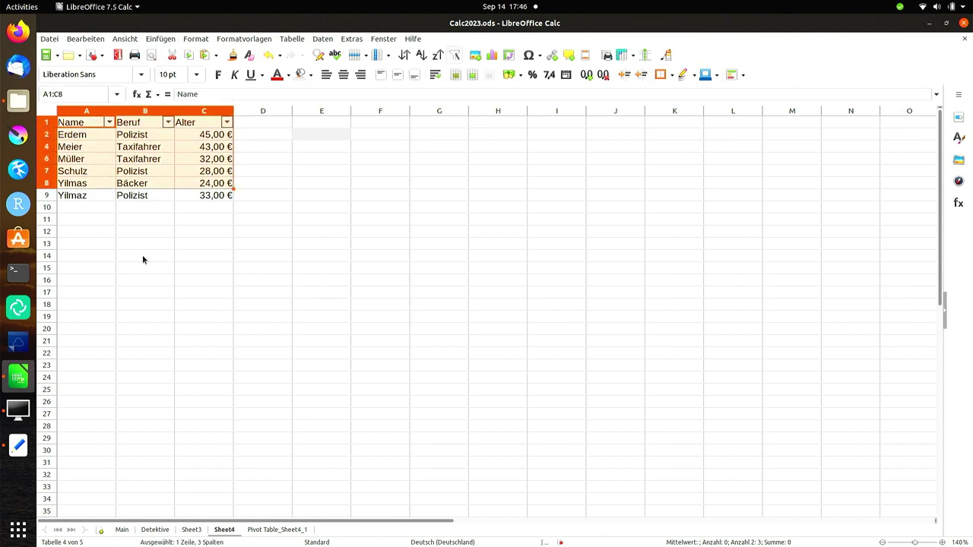
key(shift+Down)
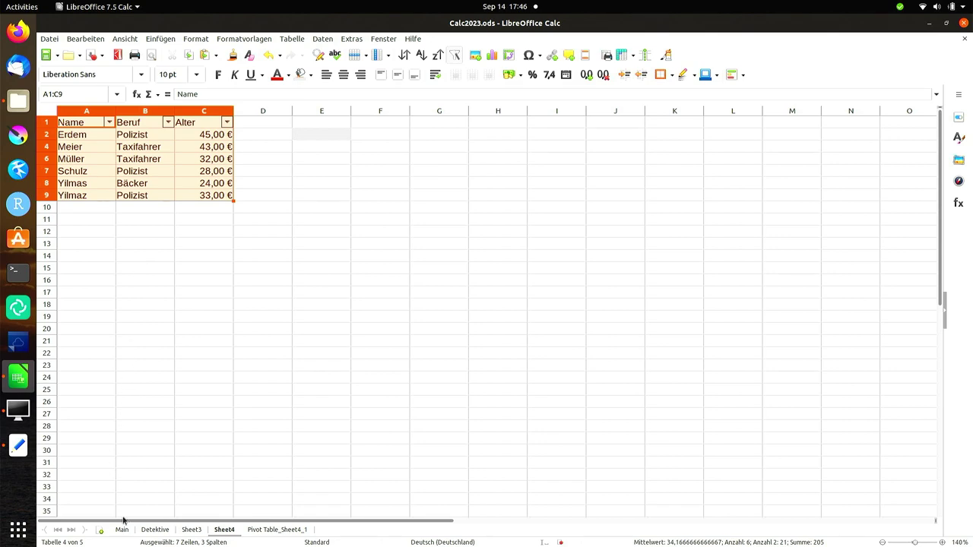
click(122, 529)
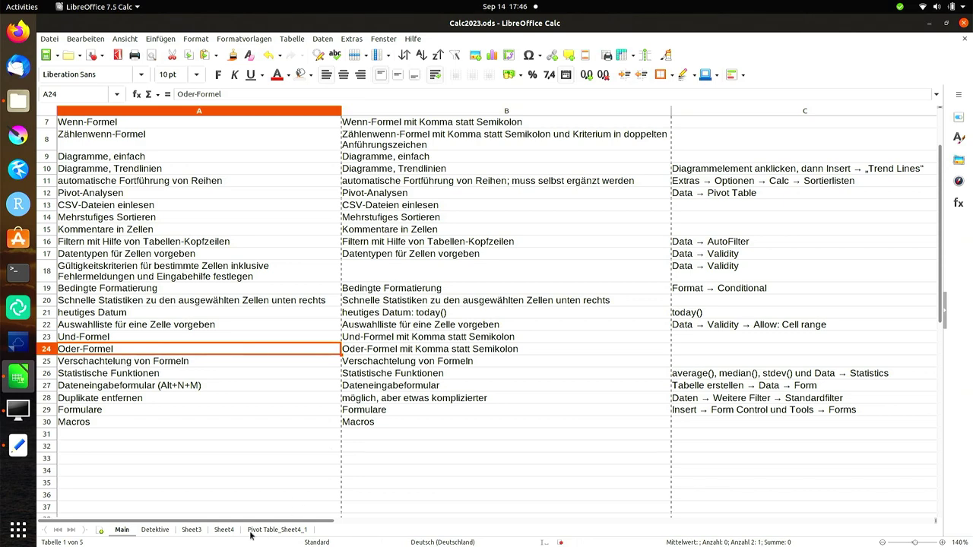
click(223, 531)
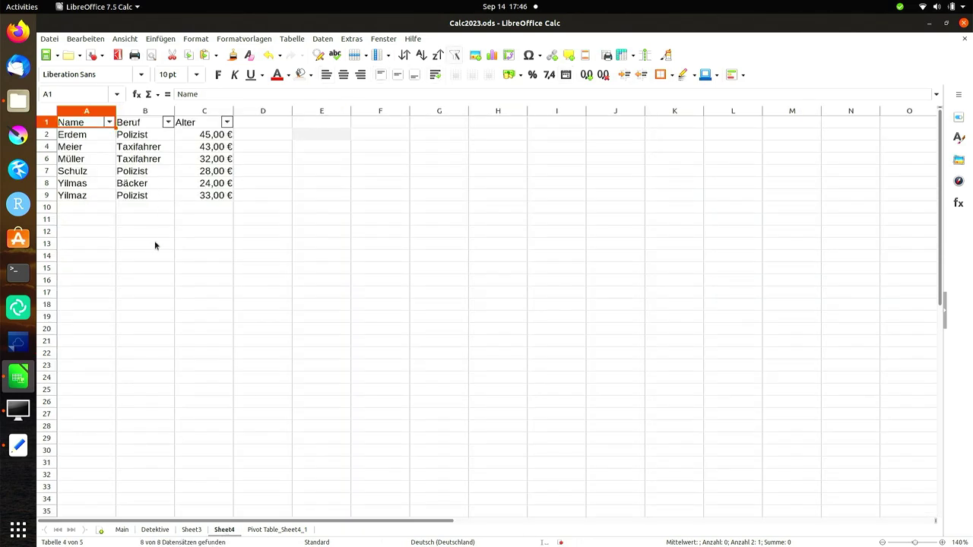
click(121, 529)
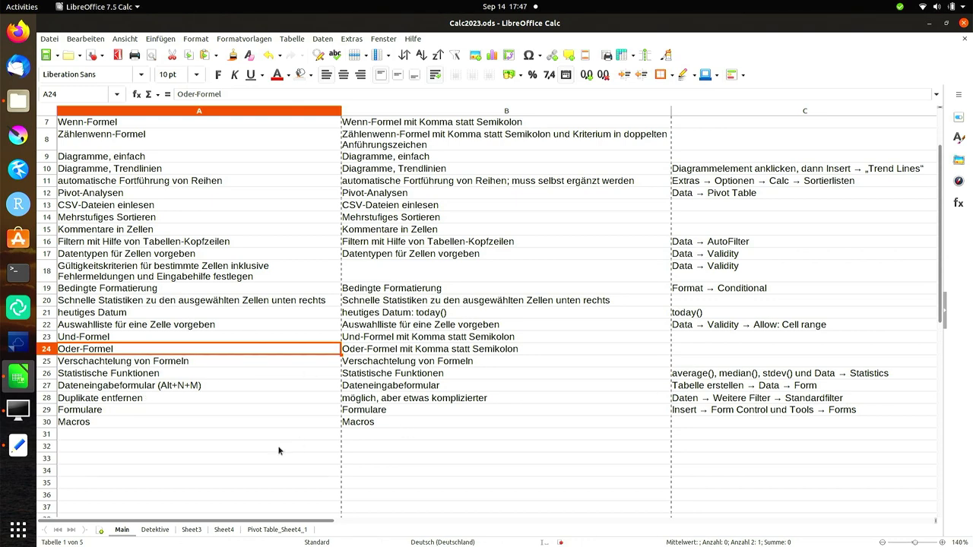
click(225, 529)
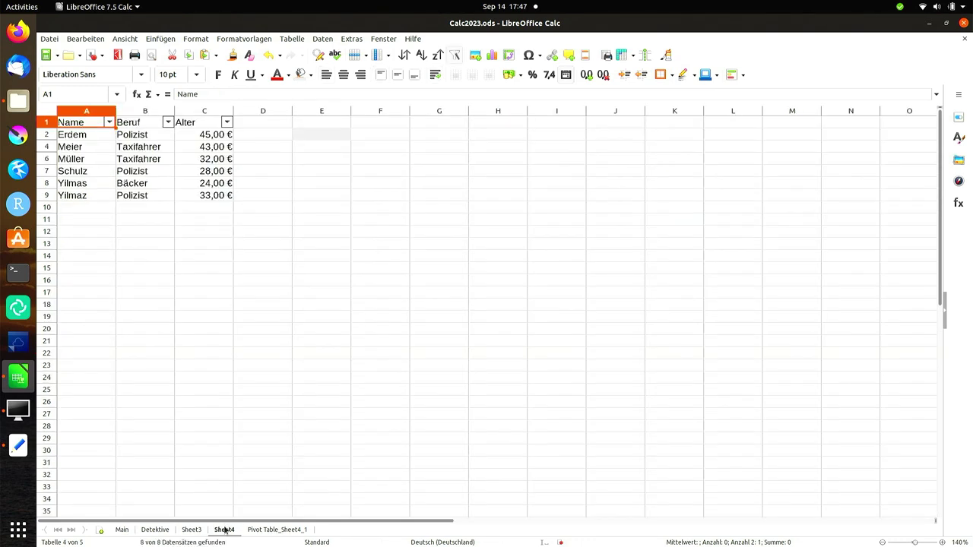
- Select A1:C9 and open Daten > Formular for the Name/Beruf/Alter table
drag(83, 124, 213, 195)
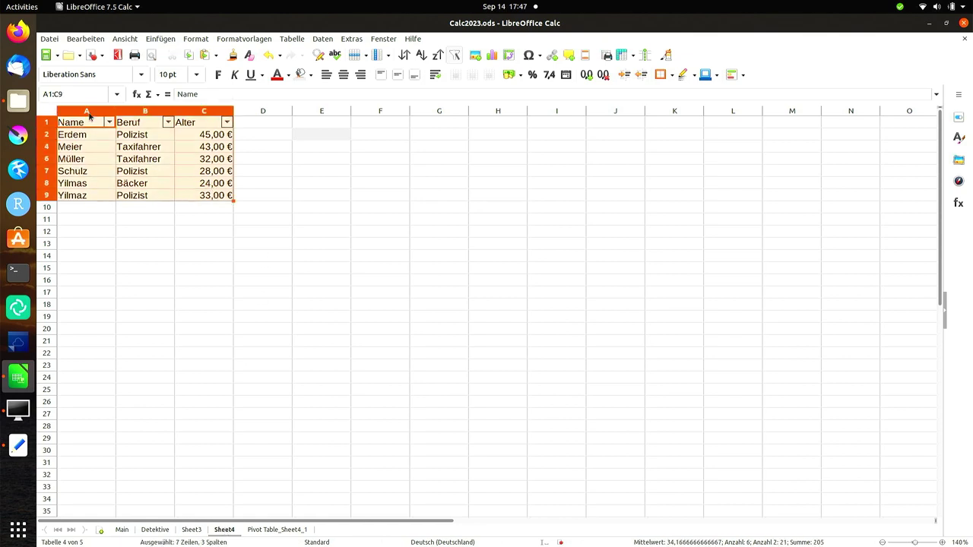
click(329, 41)
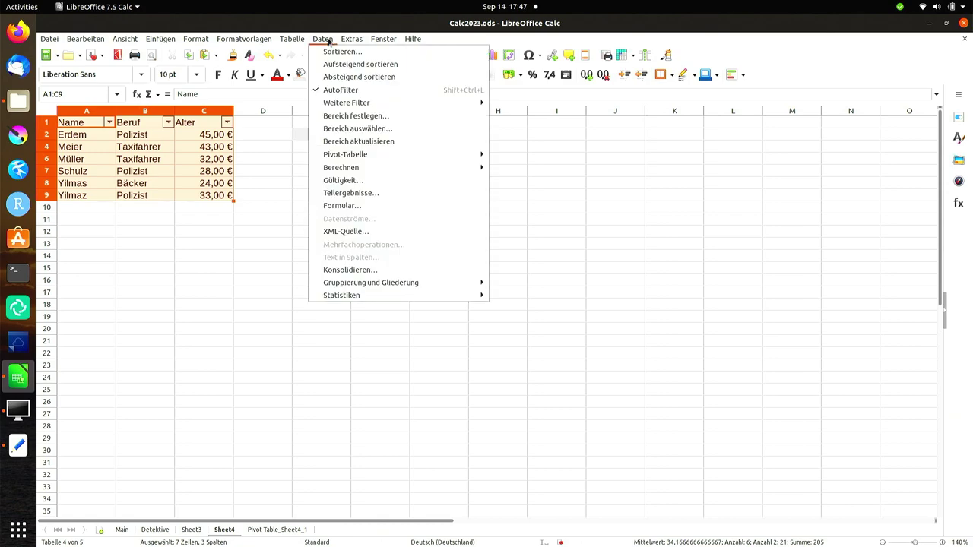
click(342, 205)
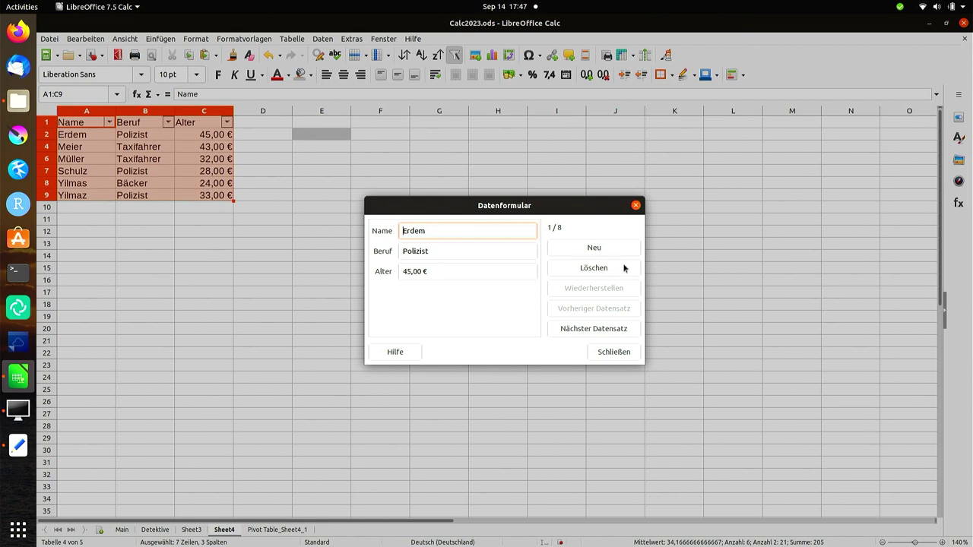
- Step through the form's records past the last one to a blank record
click(607, 330)
click(607, 330)
click(607, 330)
click(607, 332)
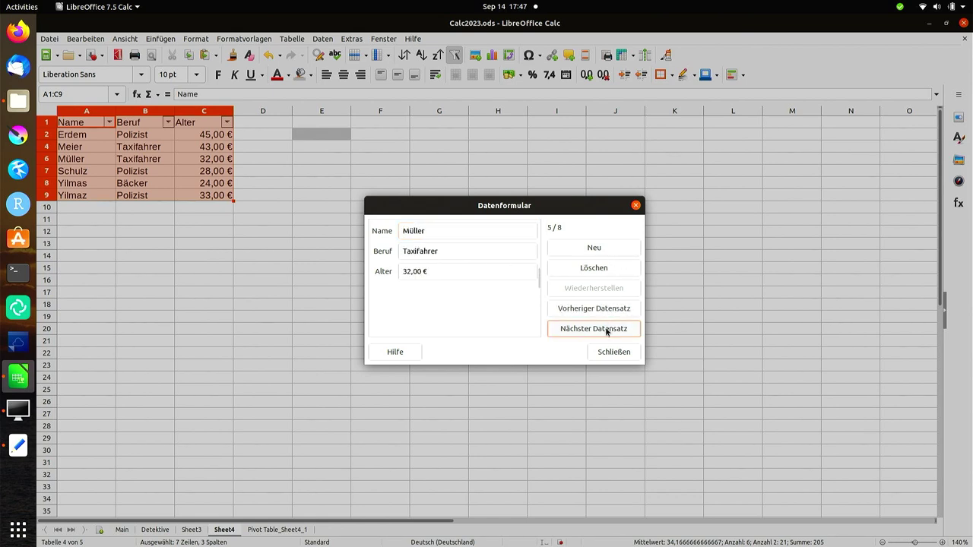
click(607, 331)
click(607, 331)
click(607, 331)
click(607, 332)
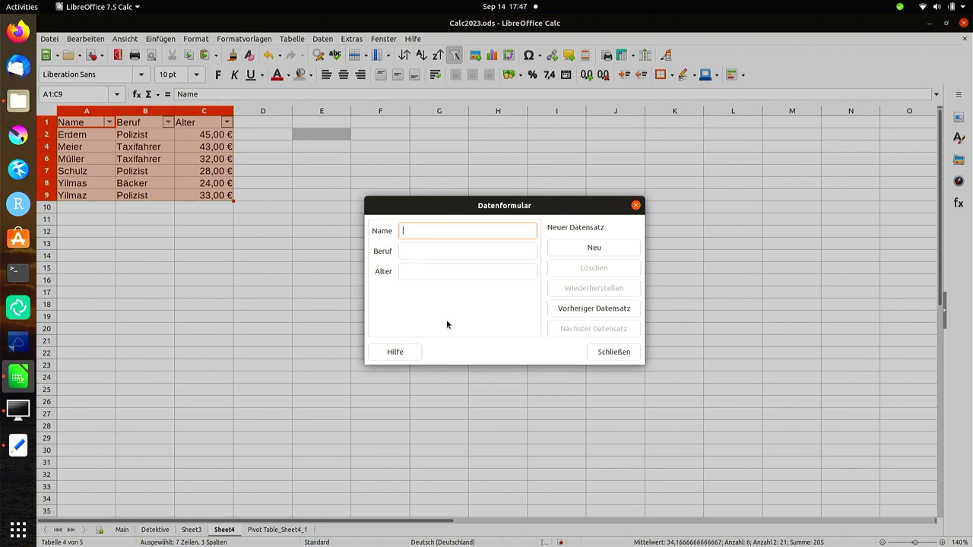
- Enter a new record with a name, Beruf Busfahrer and Alter 33, and save it
text(Hansen)
key(Tab)
text(Bu)
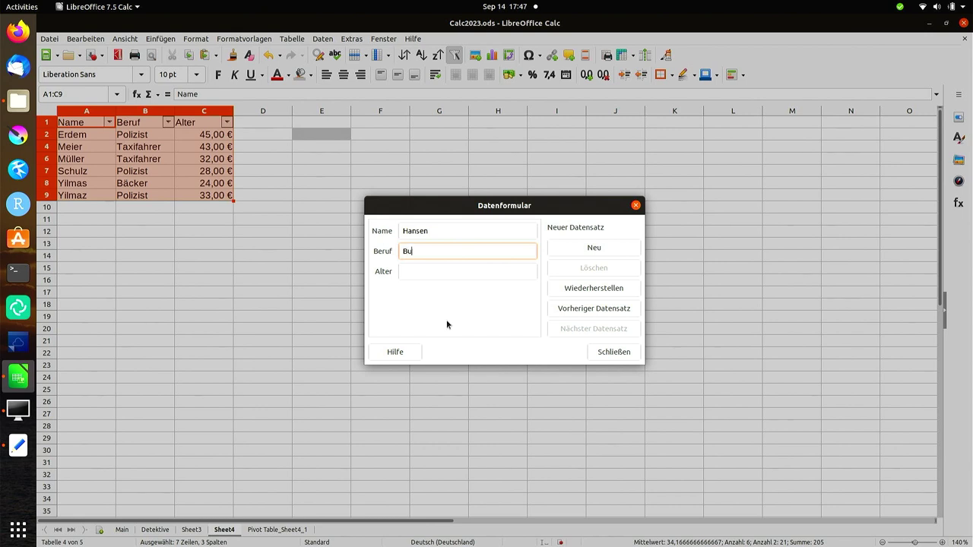
text(sfahrer)
key(Tab)
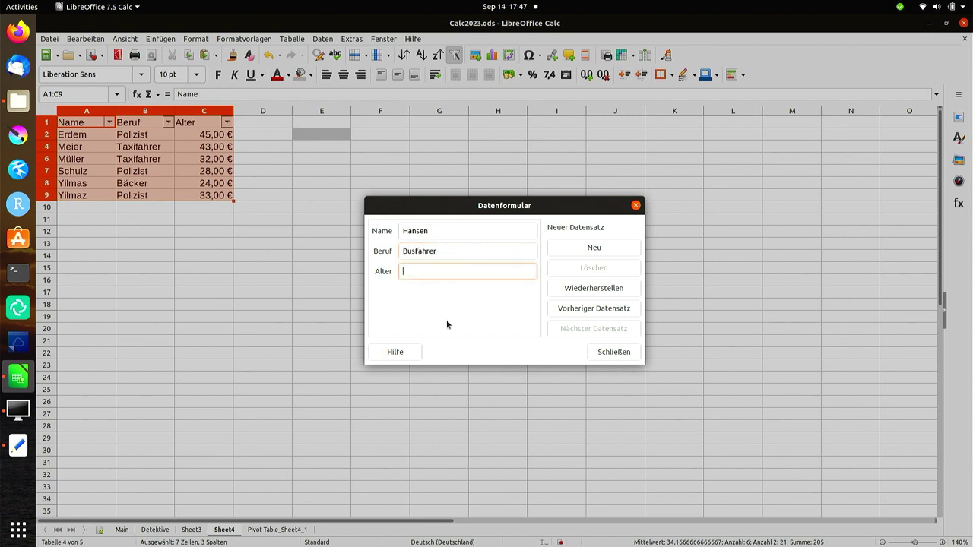
text(33)
key(Return)
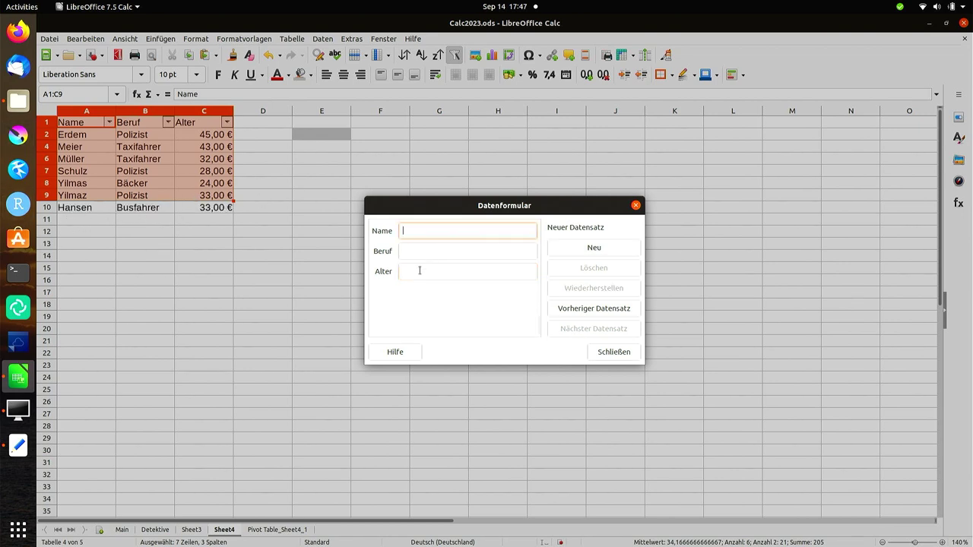
click(446, 251)
click(457, 229)
- Close the Datenformular with Esc and return to the Main sheet
key(Escape)
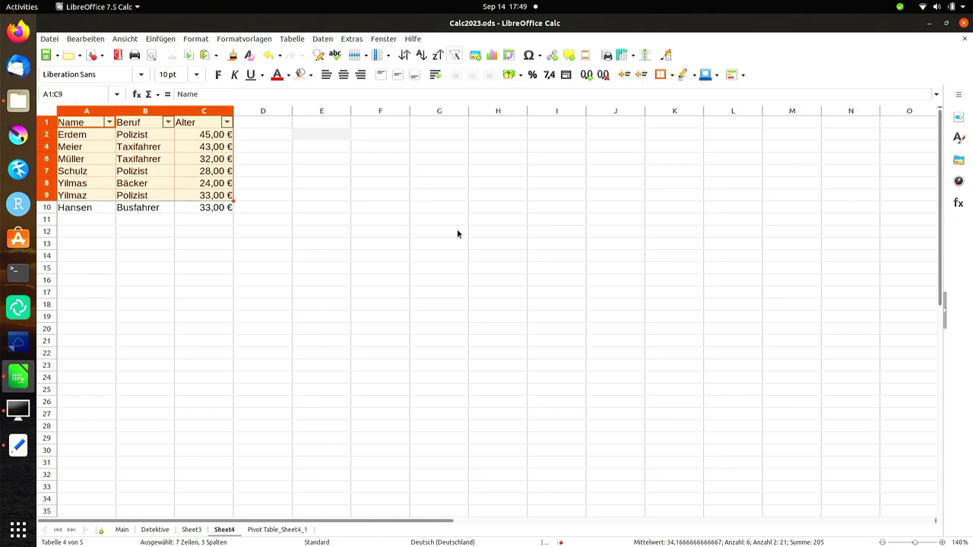
click(121, 530)
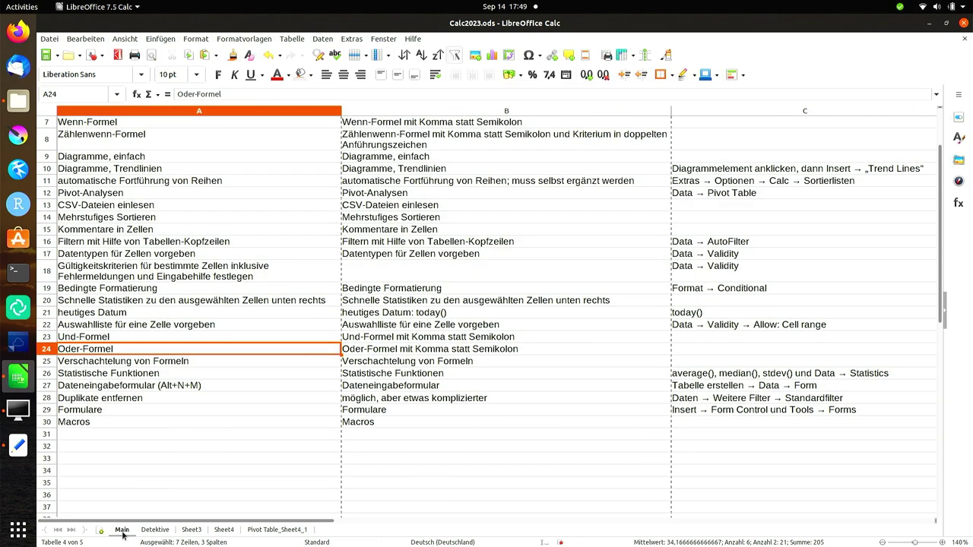